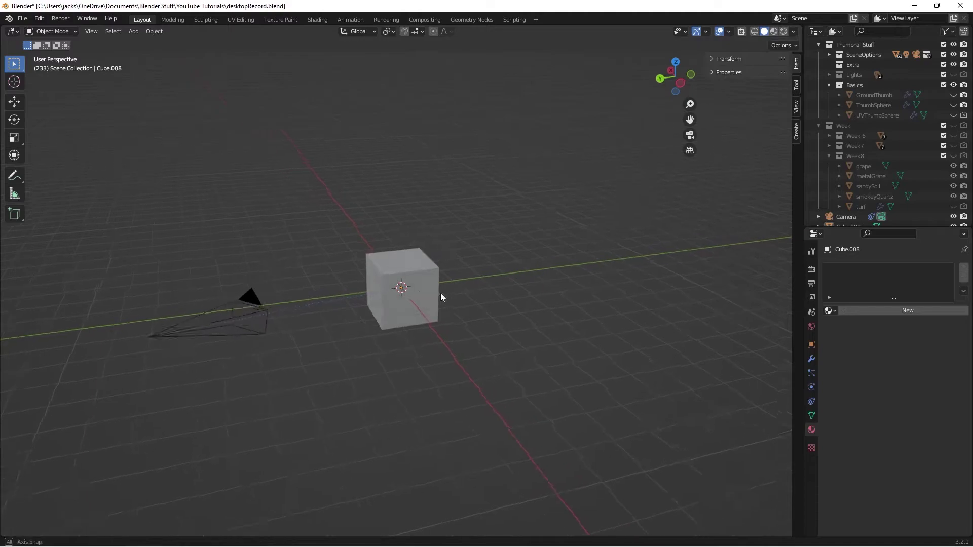
Scale the cube to about 0.343 along X and stretch it along Y into a long, thin wall block
left_click(418, 310)
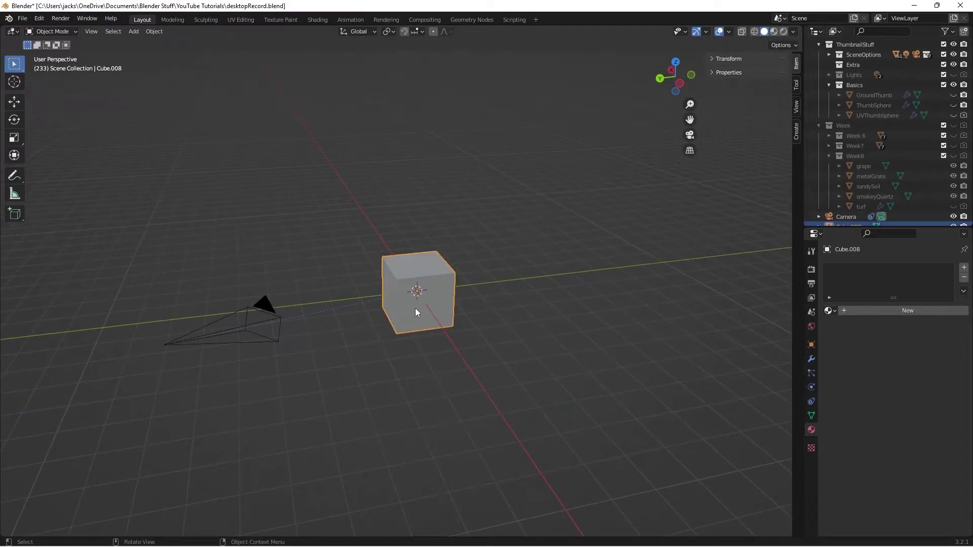
key("KP_0")
key("KP_0")
scroll(497, 349, "down", 2)
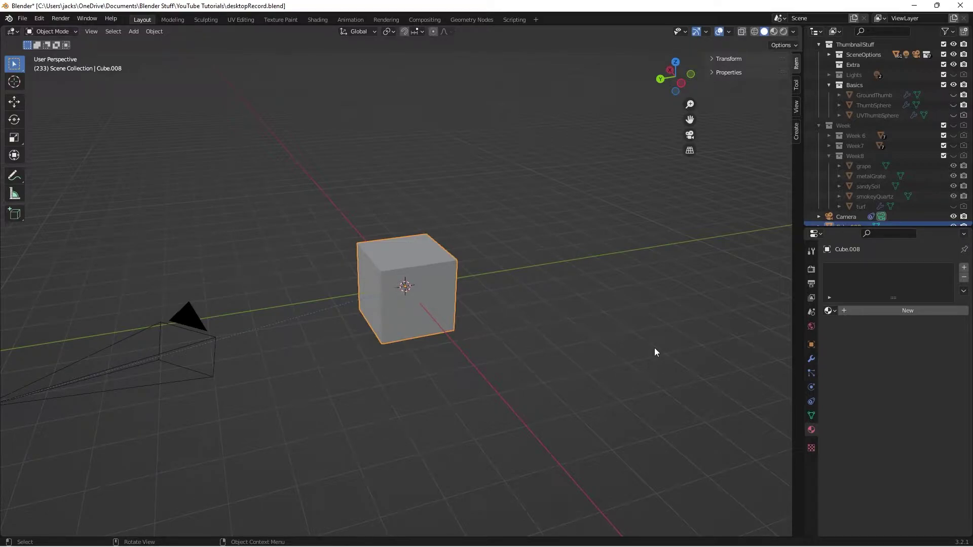
key("s")
key("x")
left_click(482, 330)
key("s")
key("y")
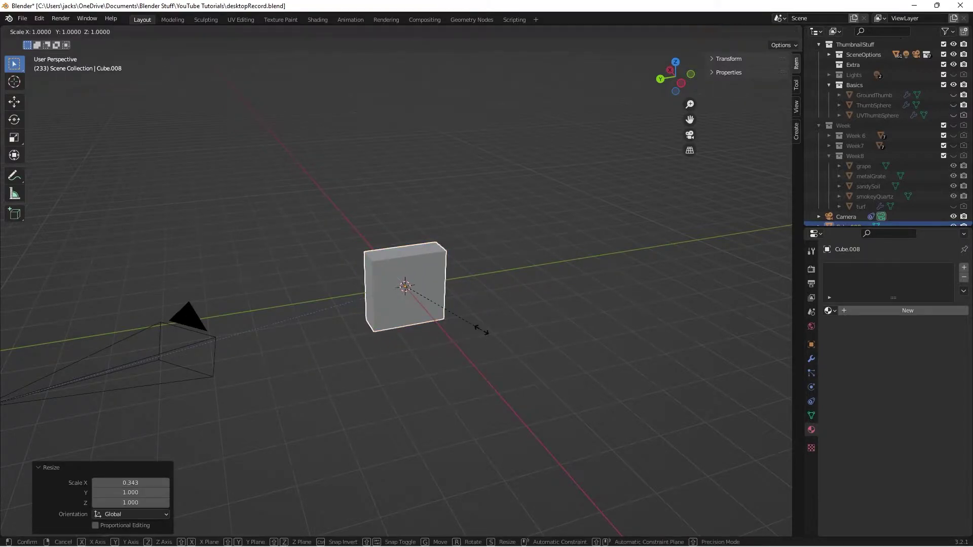
left_click(479, 326)
left_click(480, 326)
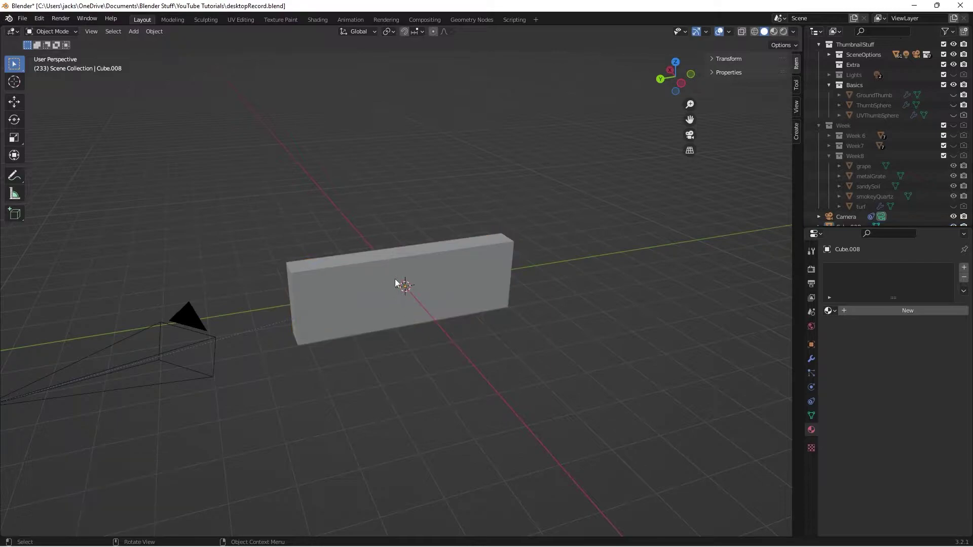
Unwrap all faces of the wall block with Smart UV Project using a 66° angle limit and zero island margin
left_click(396, 281)
mouse_move(393, 336)
middle_mouse_down()
mouse_move(428, 311)
mouse_move(407, 334)
mouse_move(377, 333)
middle_mouse_up()
scroll(427, 320, "up", 2)
key("Tab")
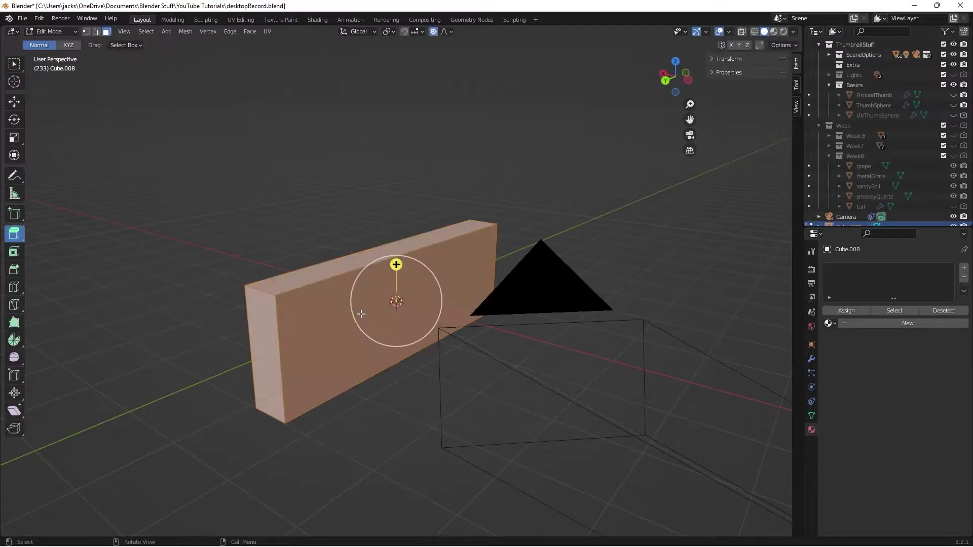
key("u")
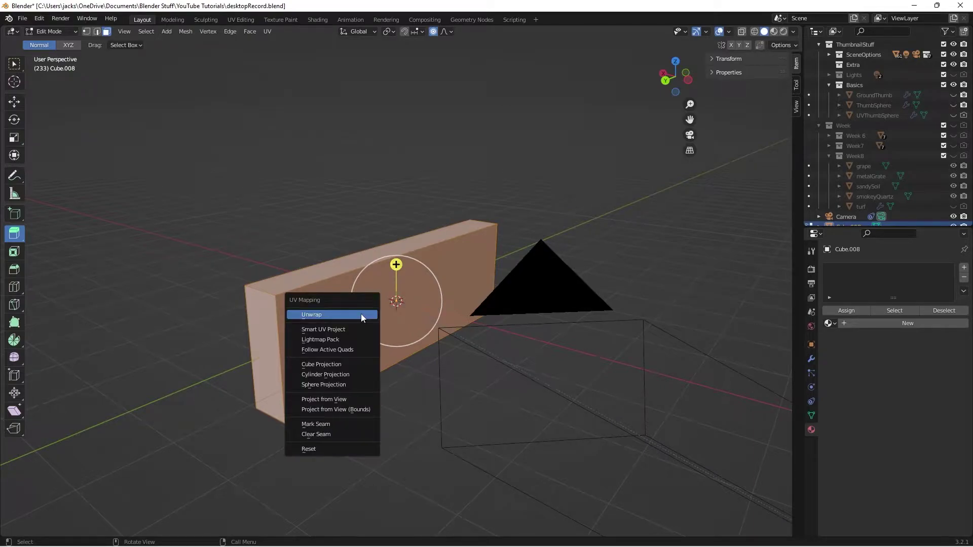
left_click(348, 330)
left_click(345, 412)
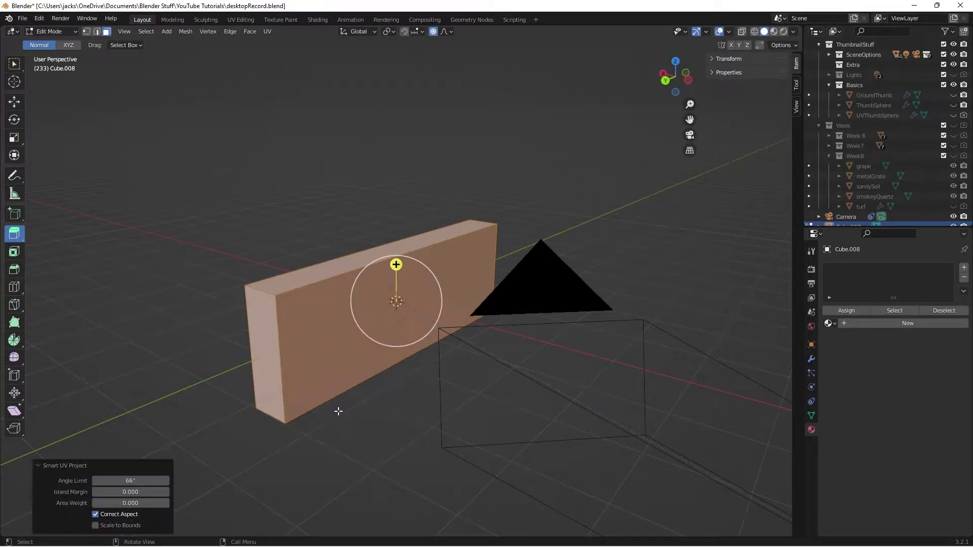
key("Tab")
Switch to the Shading workspace and display its 3D viewport in Rendered shading
middle_click_drag(379, 389, 433, 269)
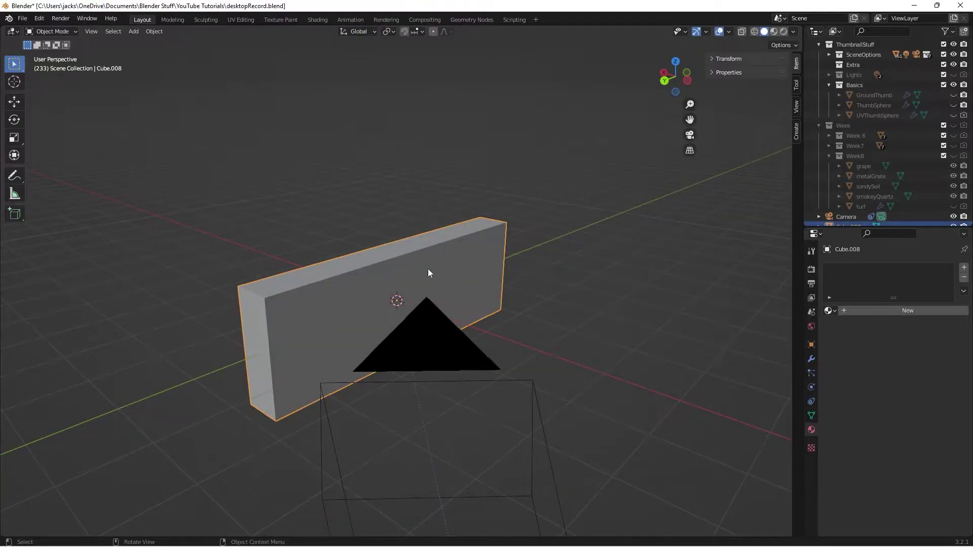
left_click(318, 20)
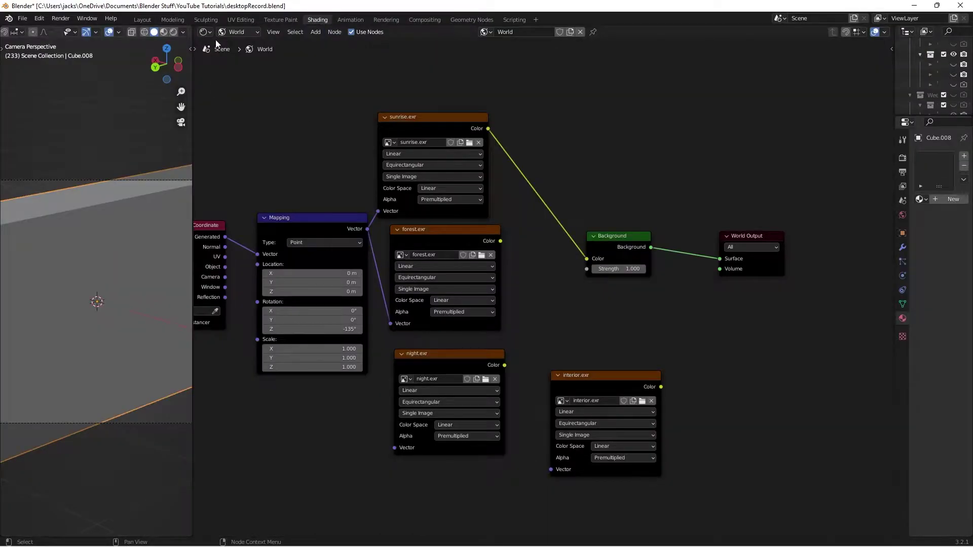
middle_click_drag(71, 276, 140, 294)
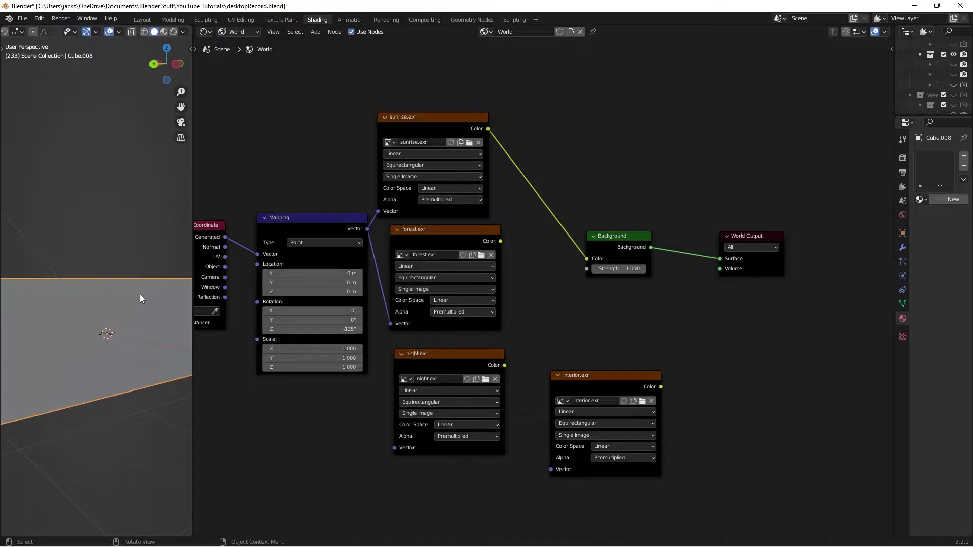
left_click(173, 32)
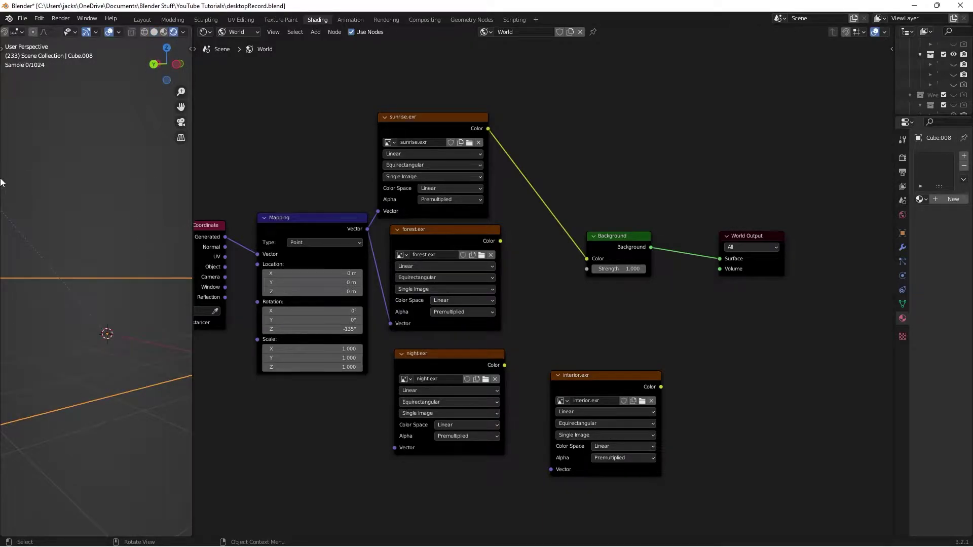
Set the viewport shading's HDRI rotation to 0°
left_click(183, 32)
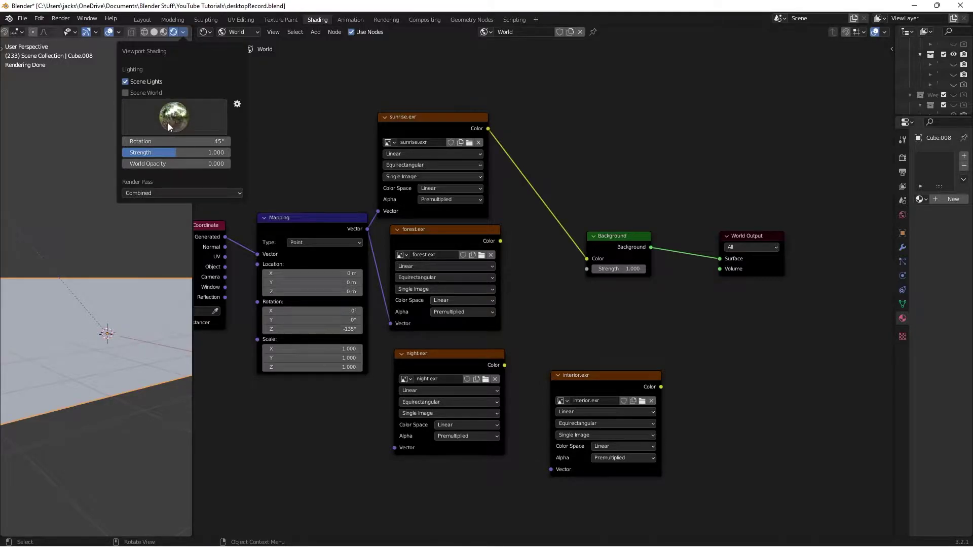
left_click(174, 143)
type("0")
key("Return")
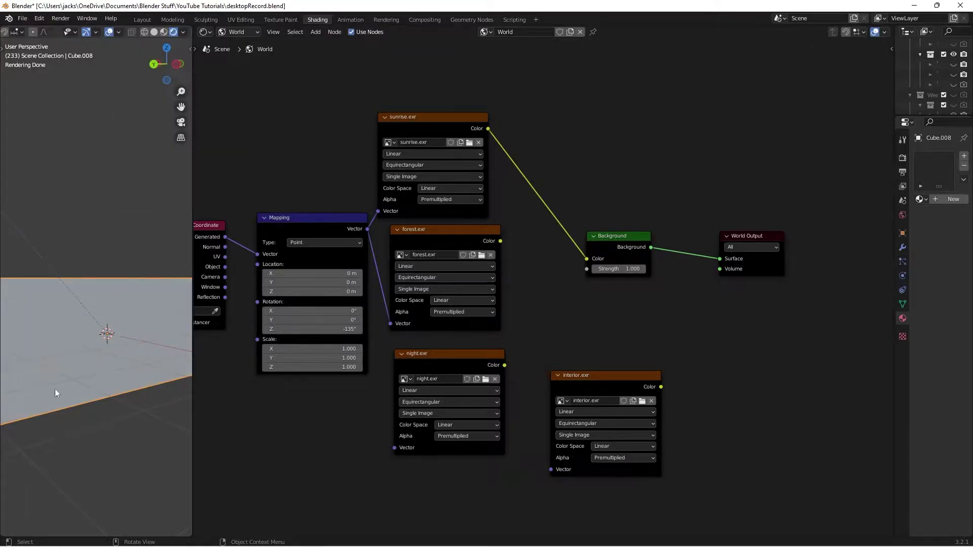
Create a new object material named sizzlingBrick on the wall block and save the file
left_click(241, 32)
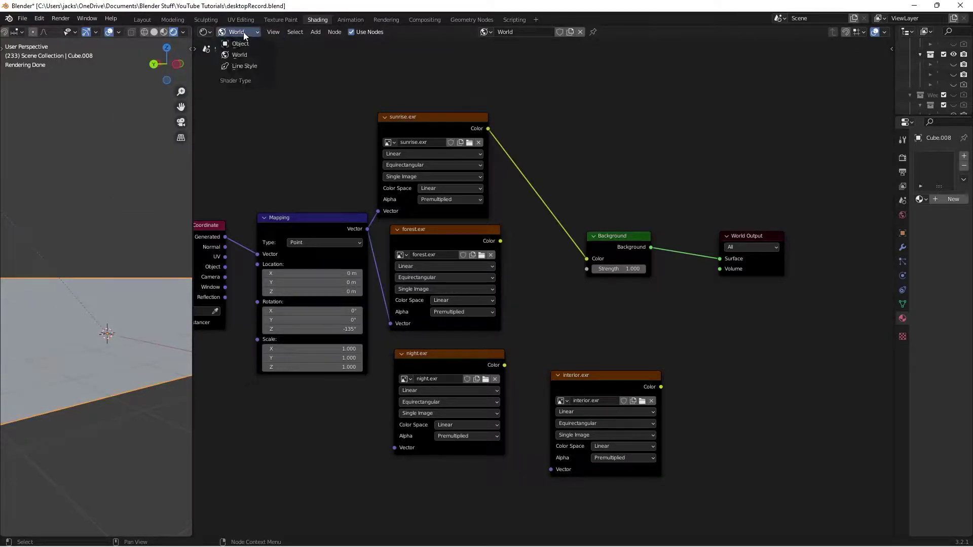
left_click(243, 44)
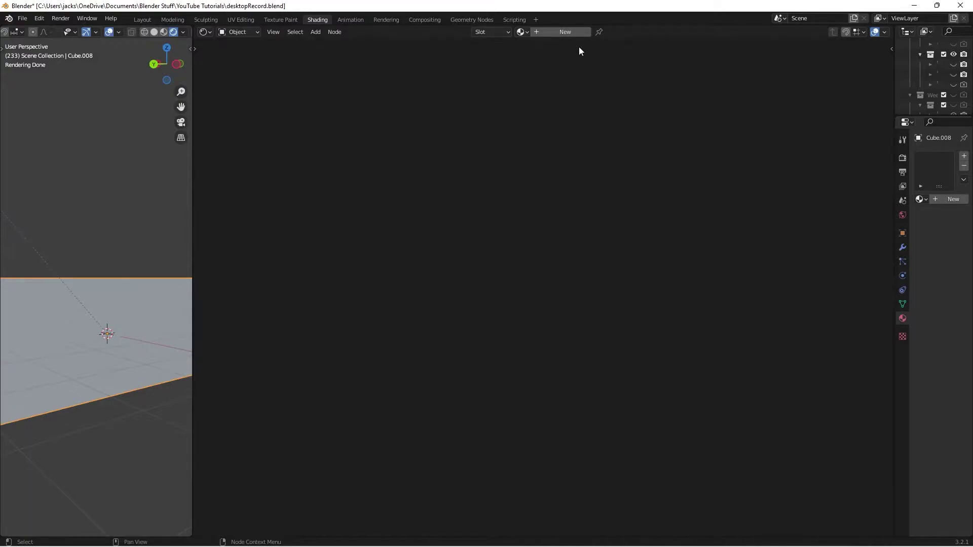
left_click(559, 32)
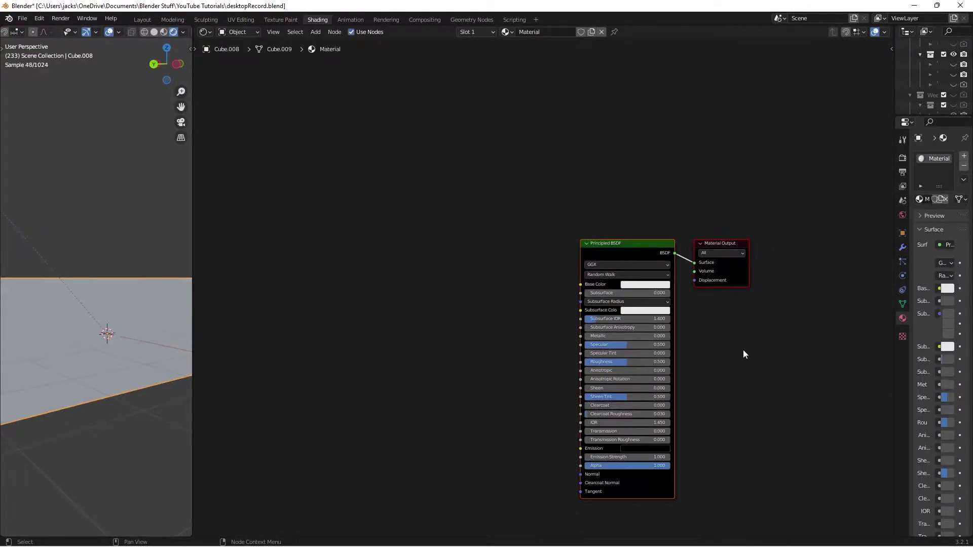
scroll(743, 354, "up", 1)
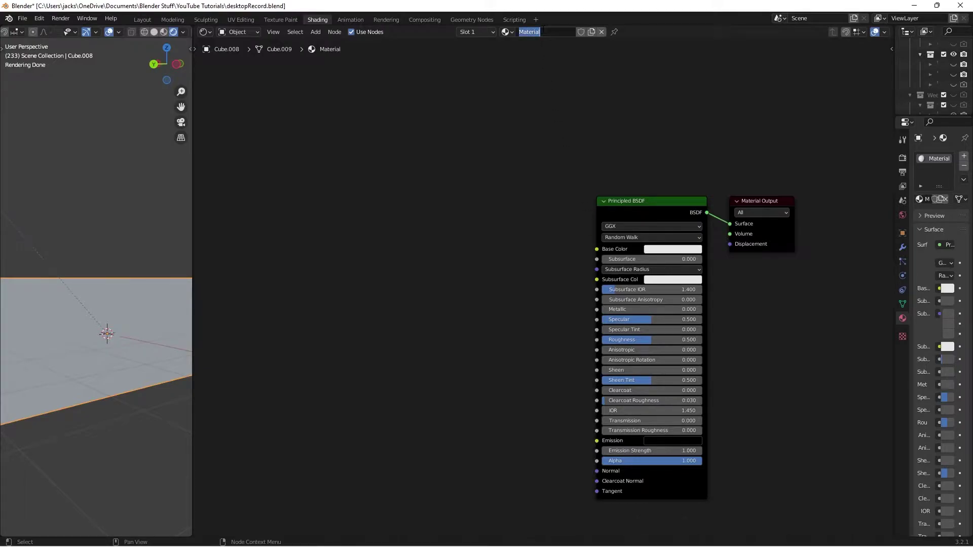
type("sizzlingBrick")
key("Return")
key("ctrl+s")
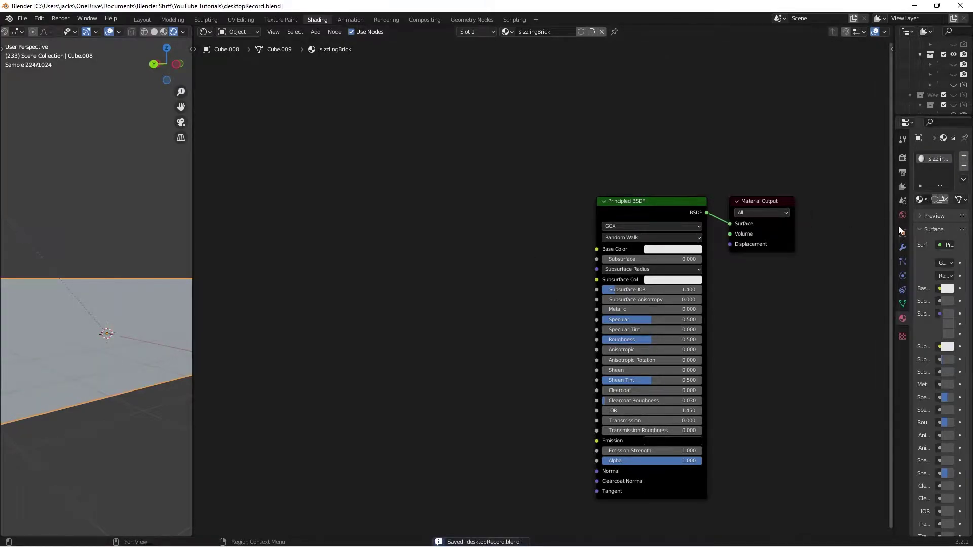
Set the render engine to Cycles with the Experimental feature set, and save the file
left_click_drag(898, 226, 723, 224)
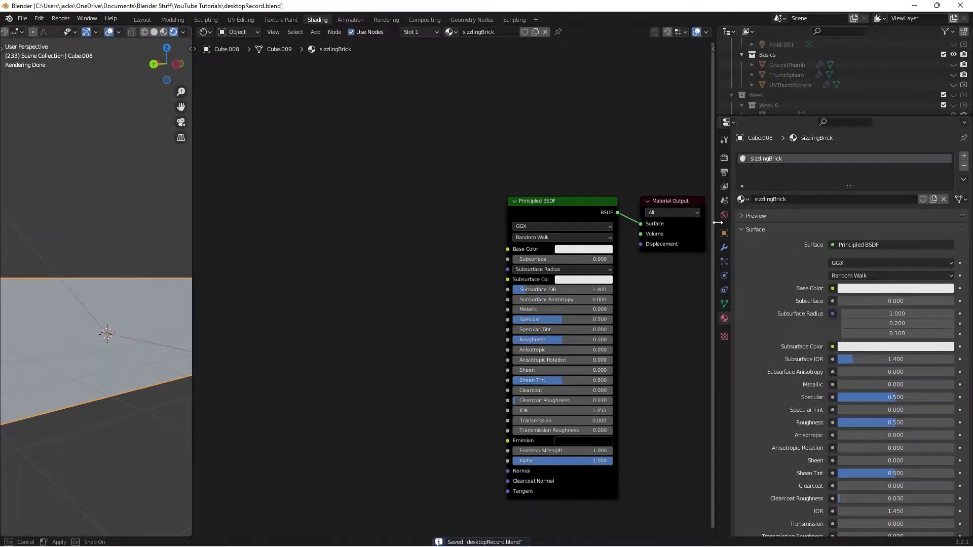
left_click(723, 157)
left_click(849, 157)
left_click(852, 155)
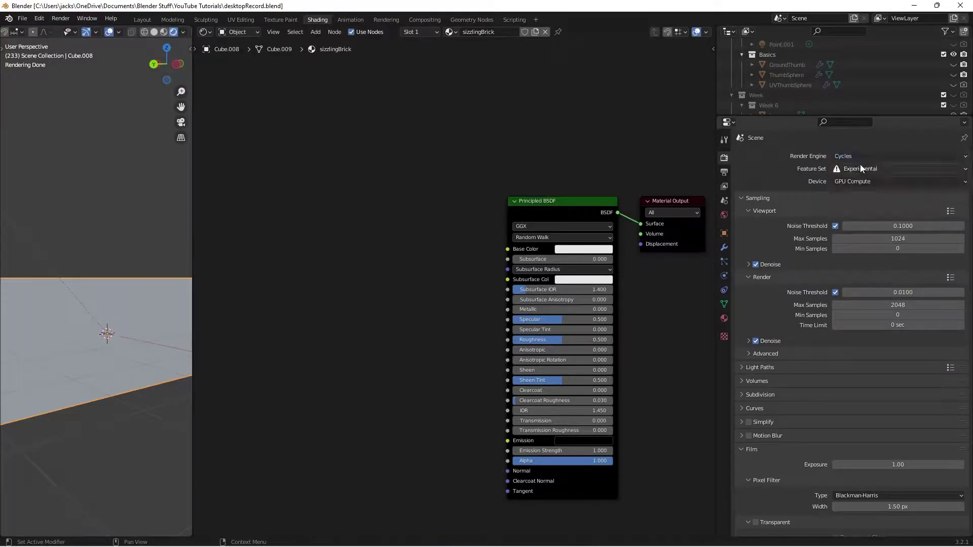
left_click(862, 168)
left_click(863, 169)
left_click_drag(714, 191, 900, 191)
key("ctrl+s")
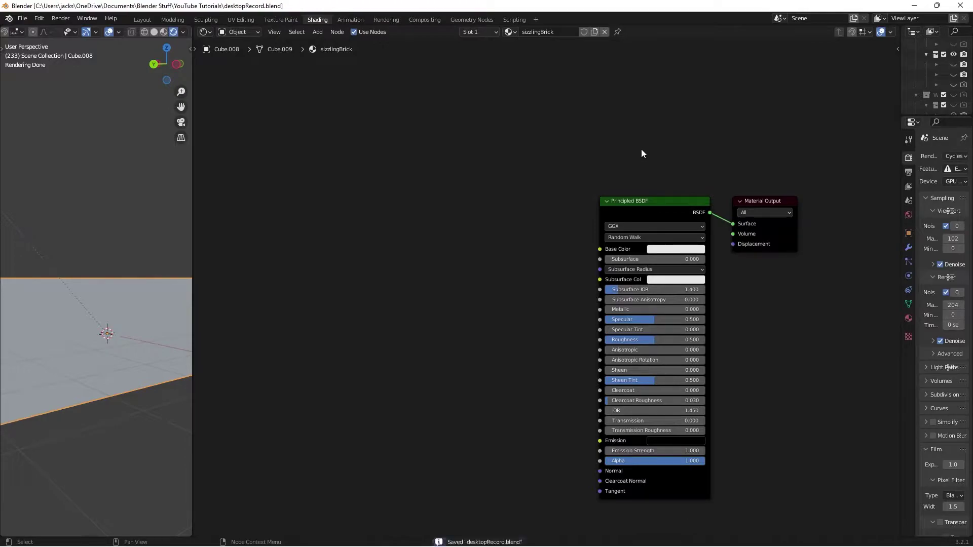
Add a Brick Texture node well before the Principled BSDF, leaving room between them
scroll(571, 211, "down", 2)
key("shift+a")
left_click(460, 295)
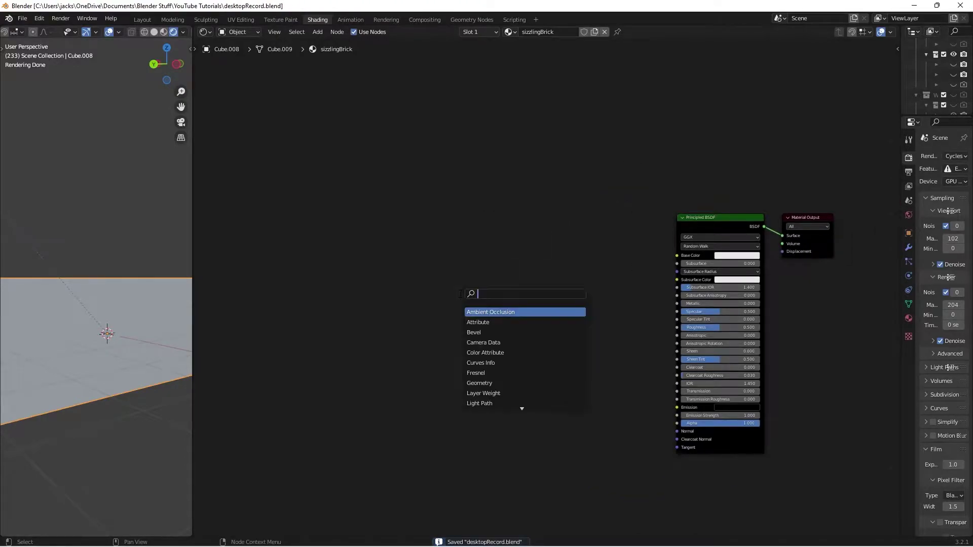
type("bri")
key("Return")
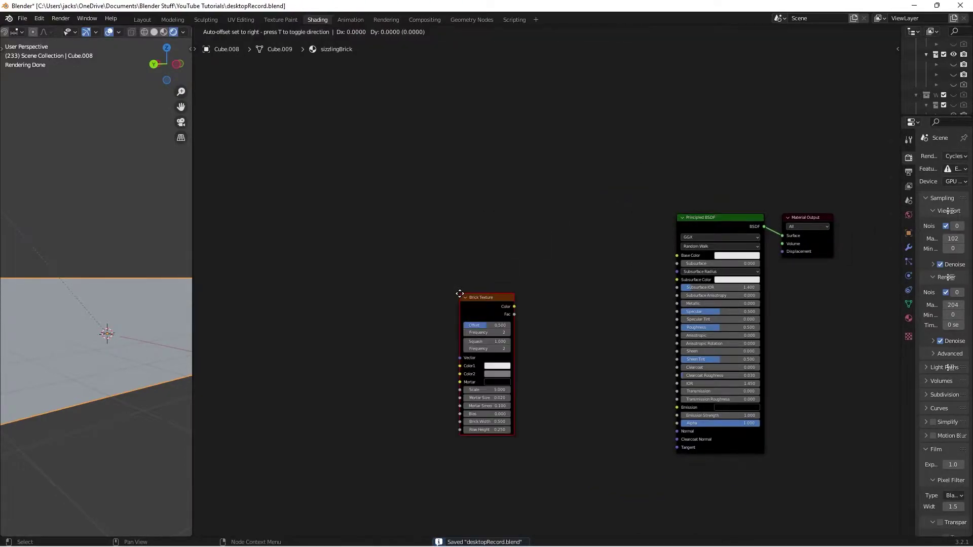
left_click(344, 283)
left_click(430, 282)
middle_click_drag(465, 284, 658, 286)
scroll(543, 280, "up", 3)
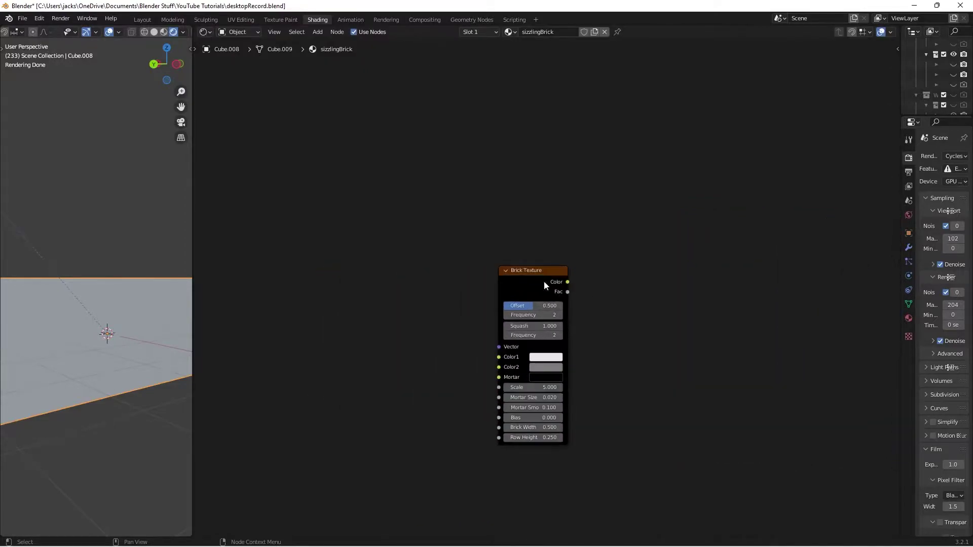
Reposition the Brick Texture node and add connected Mapping and Texture Coordinate nodes to its Vector input
left_click_drag(513, 285, 439, 220)
key("ctrl+t")
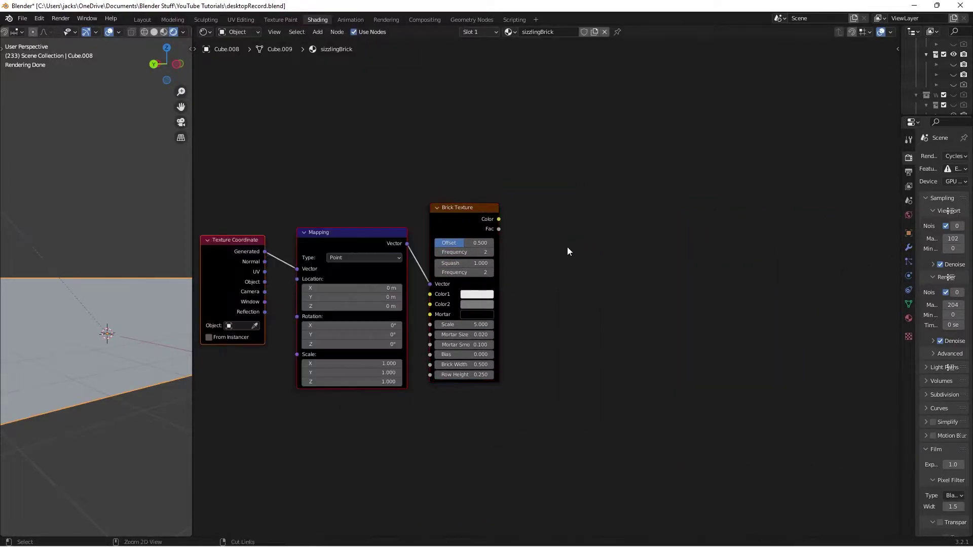
middle_click_drag(548, 276, 622, 278)
left_click(761, 328)
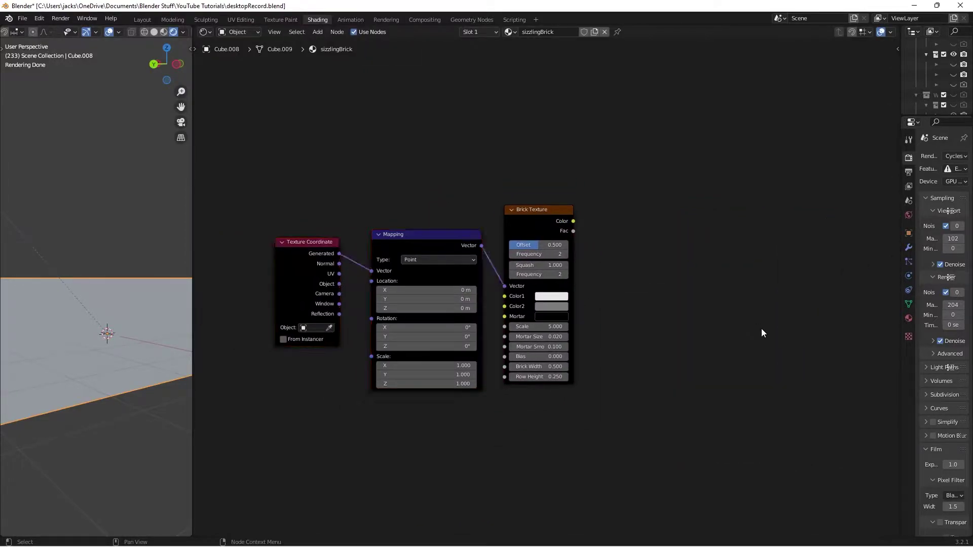
Search the add-ons in the preferences for "node" to check whether Node Wrangler is enabled
left_click(39, 19)
left_click(66, 163)
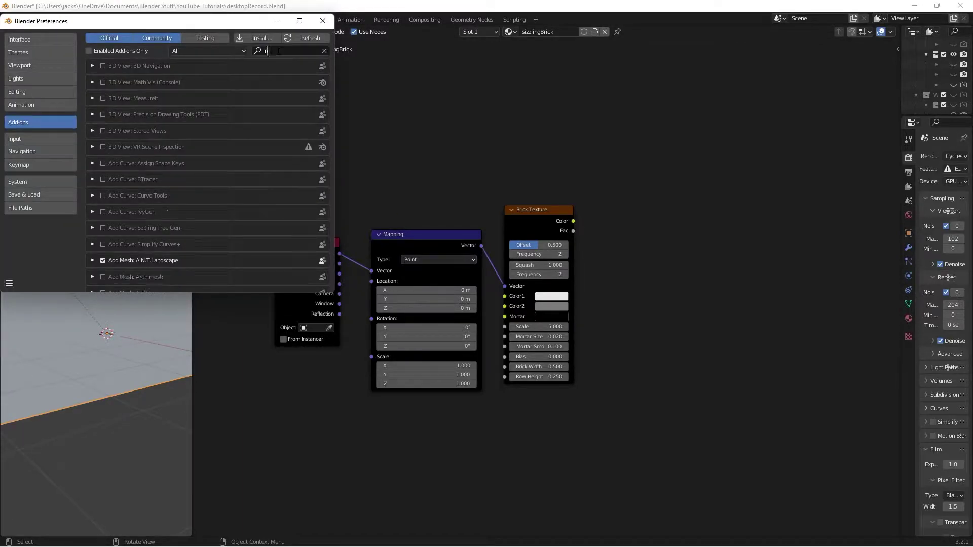
type("node")
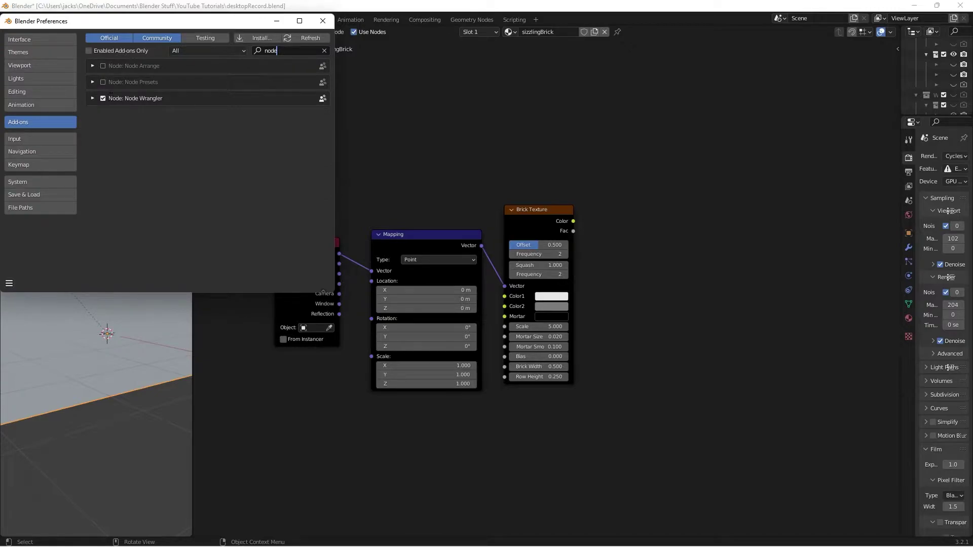
left_click(323, 21)
Move the Brick Texture node slightly away from Mapping, save, and preview its Color output on the wall
left_click_drag(530, 226, 554, 238)
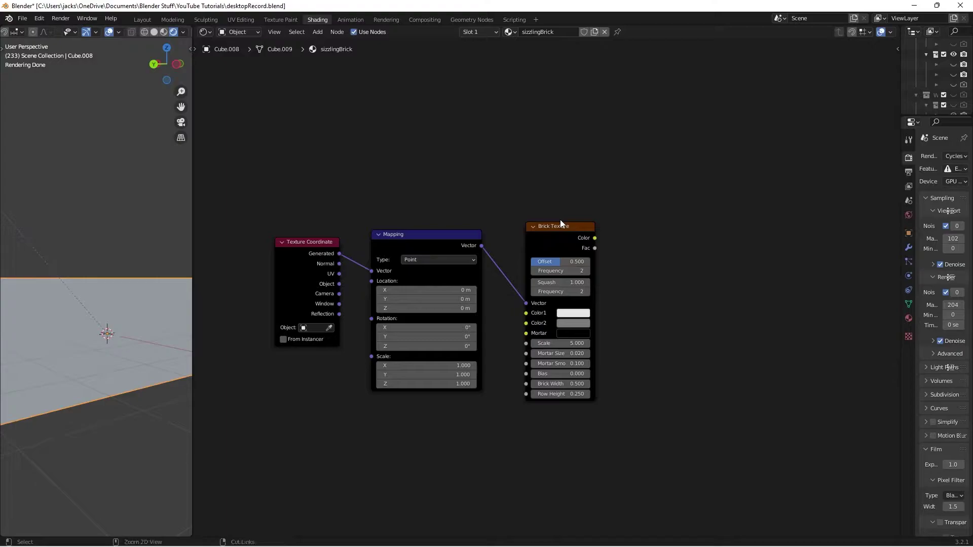
key("ctrl+s")
scroll(456, 183, "up", 2)
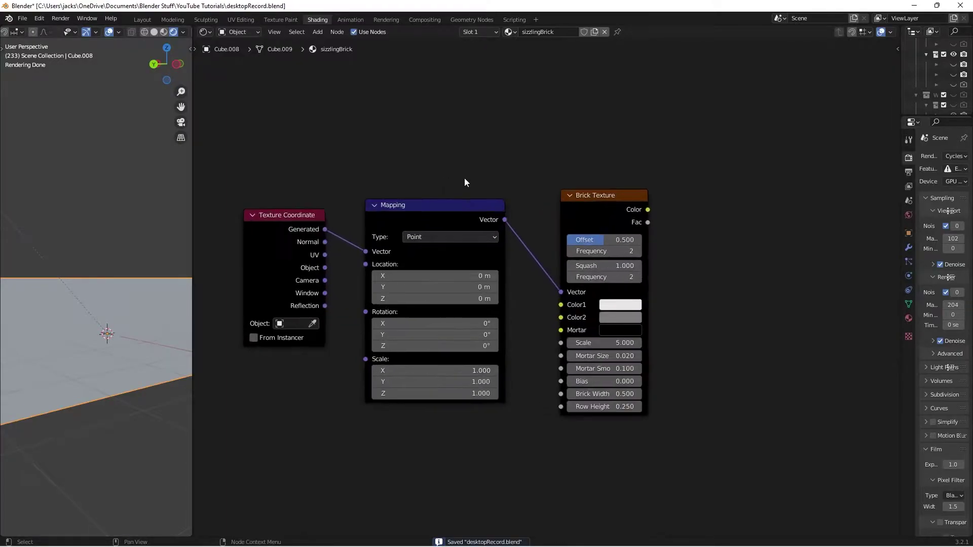
left_click(614, 204, "ctrl+shift")
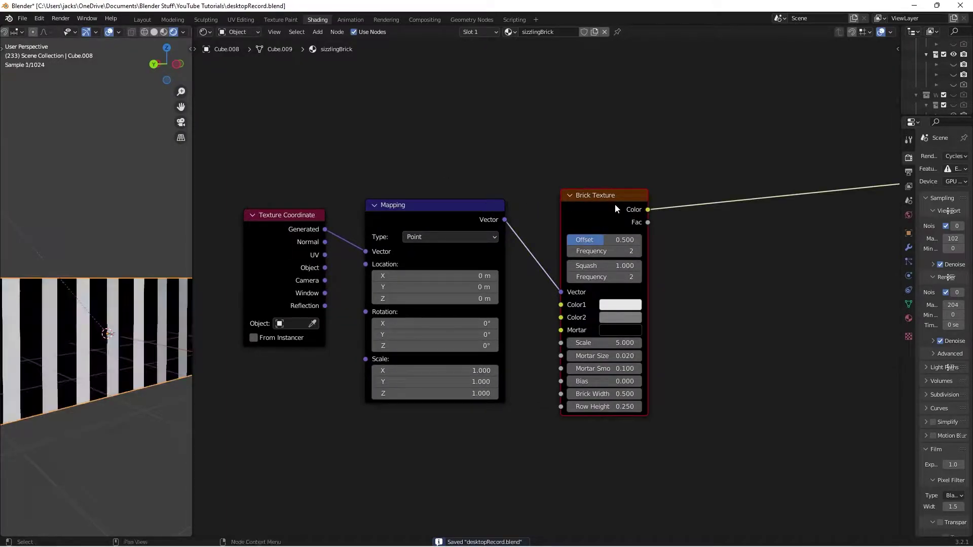
Connect the Texture Coordinate's UV output to Mapping's Vector input and shift the Brick Texture node farther from Mapping
middle_click_drag(80, 449, 95, 365)
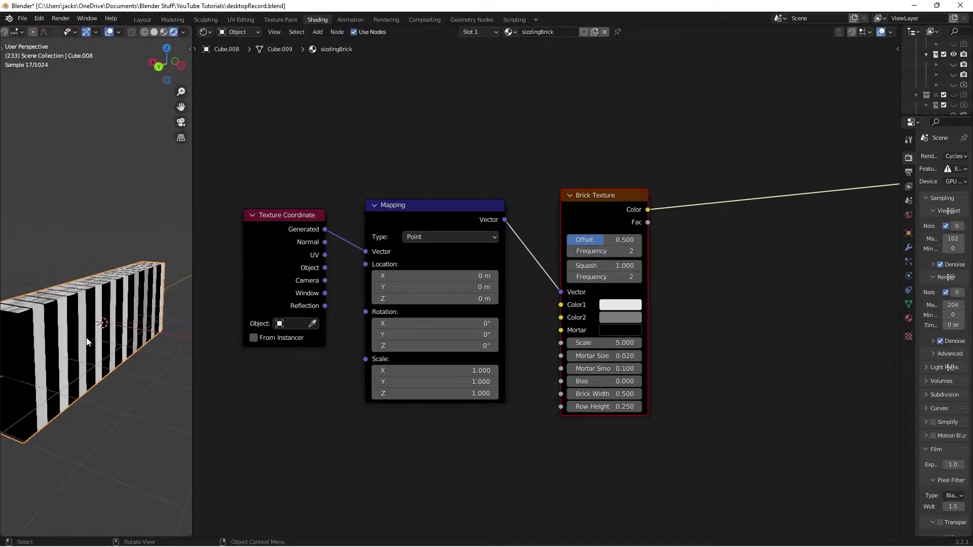
left_click_drag(325, 268, 366, 252)
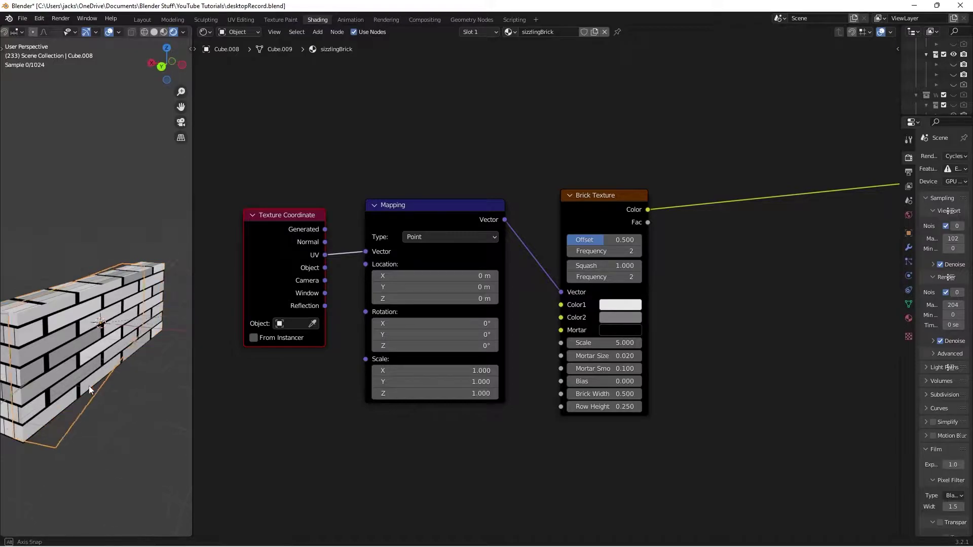
mouse_move(89, 385)
middle_mouse_down()
mouse_move(104, 384)
mouse_move(87, 391)
middle_mouse_up()
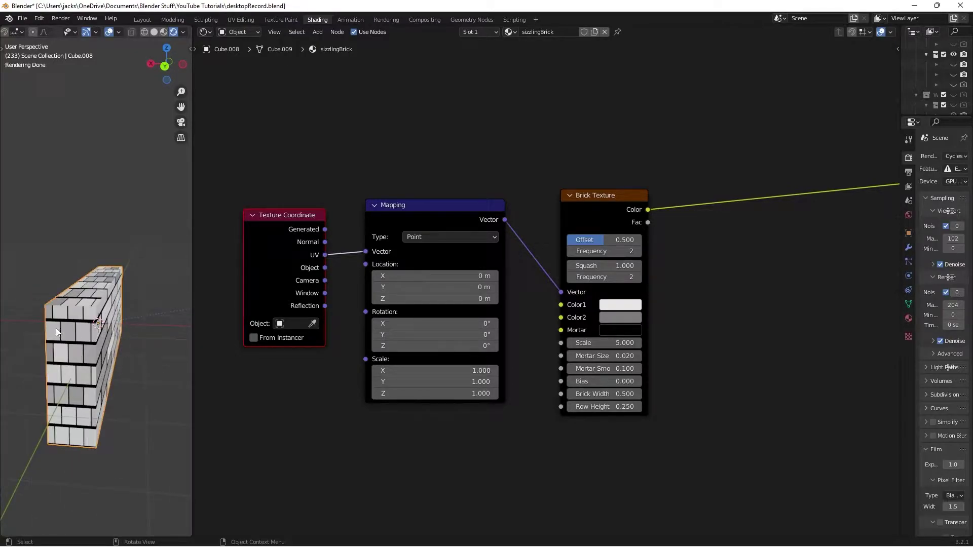
middle_click_drag(86, 345, 158, 343)
left_click_drag(601, 220, 628, 215)
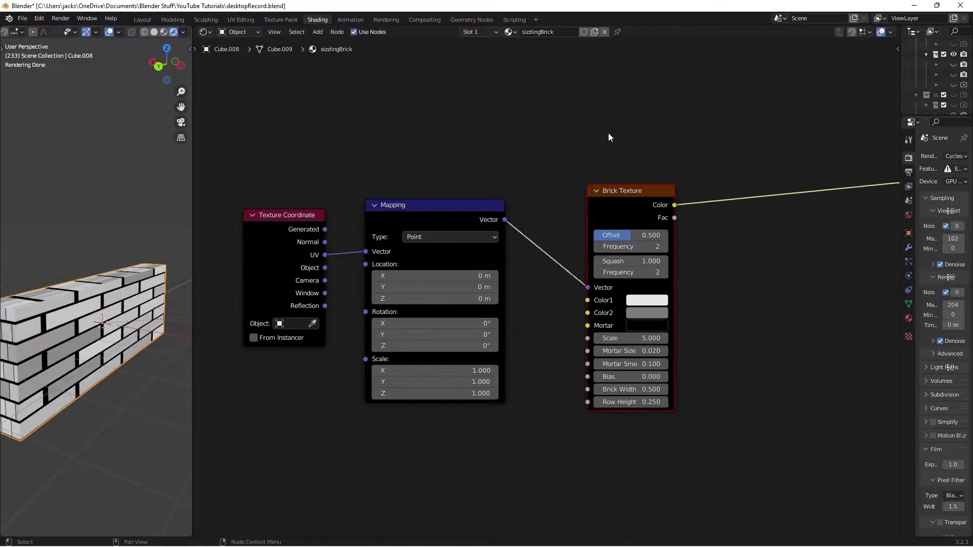
middle_click_drag(835, 337, 755, 339)
scroll(737, 338, "up", 2)
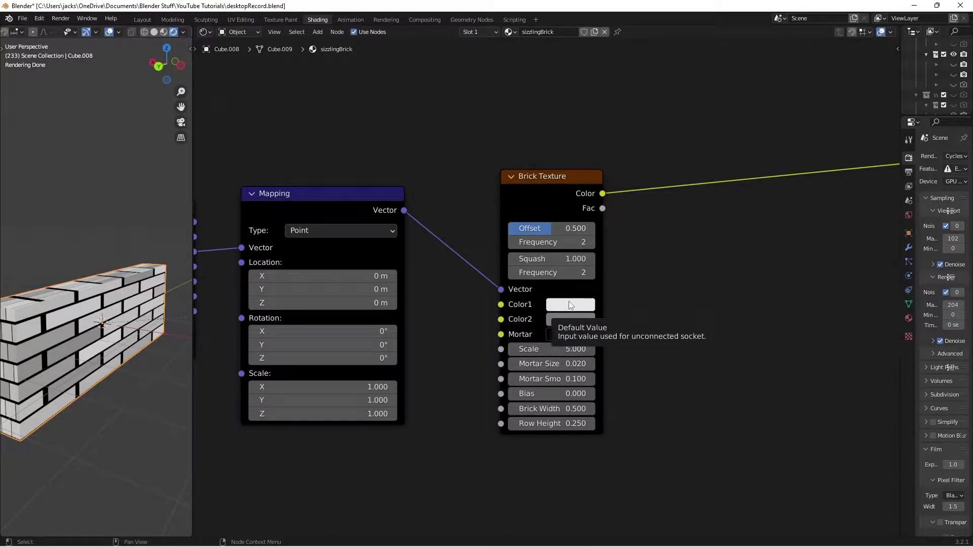
middle_click_drag(58, 354, 104, 337)
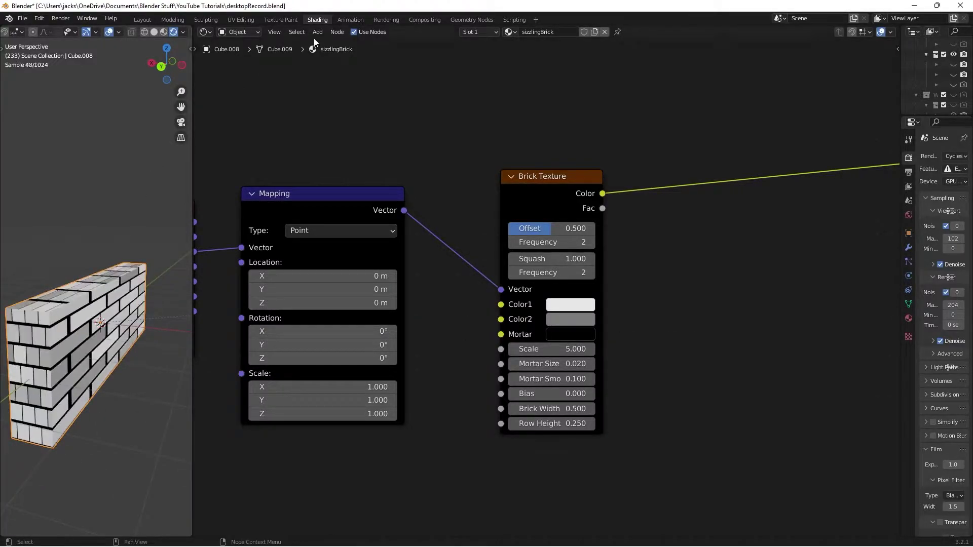
Go to the UV Editing workspace and apply the wall block's object transforms, including its scale, in Object Mode
left_click(238, 20)
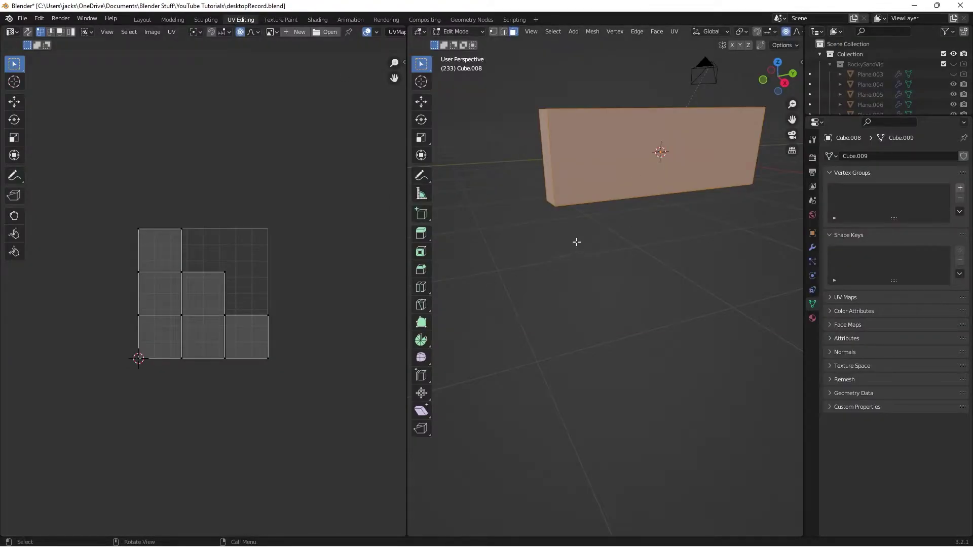
middle_click_drag(674, 254, 546, 314)
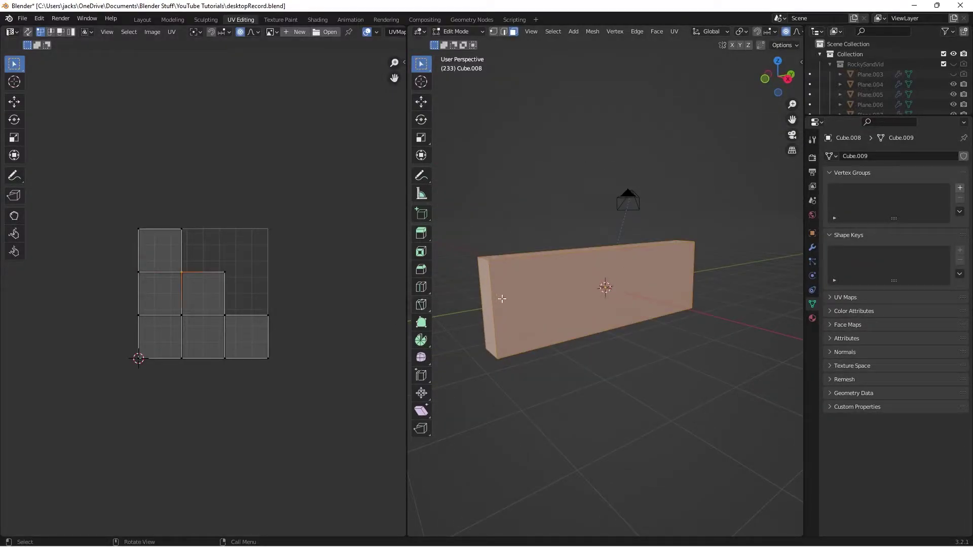
key("Tab")
key("ctrl+a")
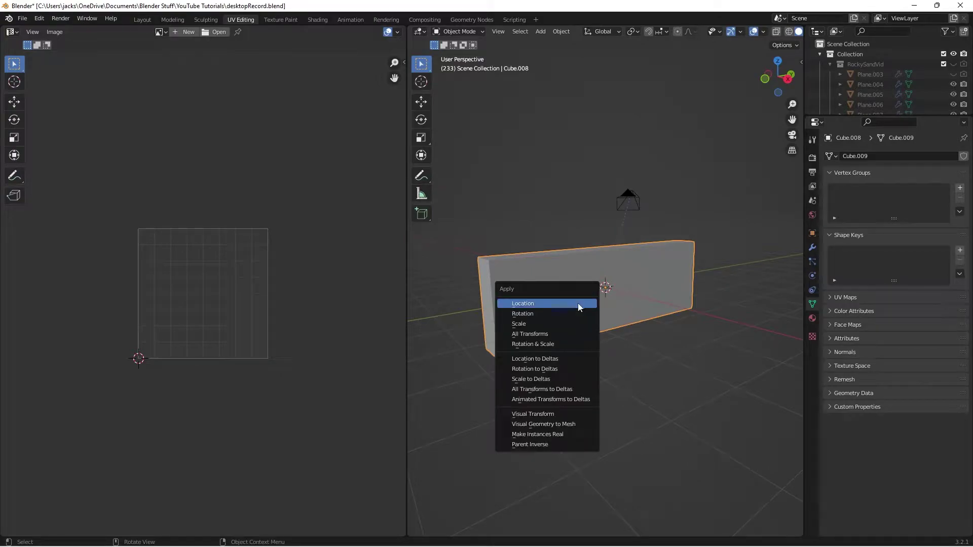
left_click(565, 339)
Re-unwrap the whole wall block with Smart UV Project, then return to Object Mode
key("Tab")
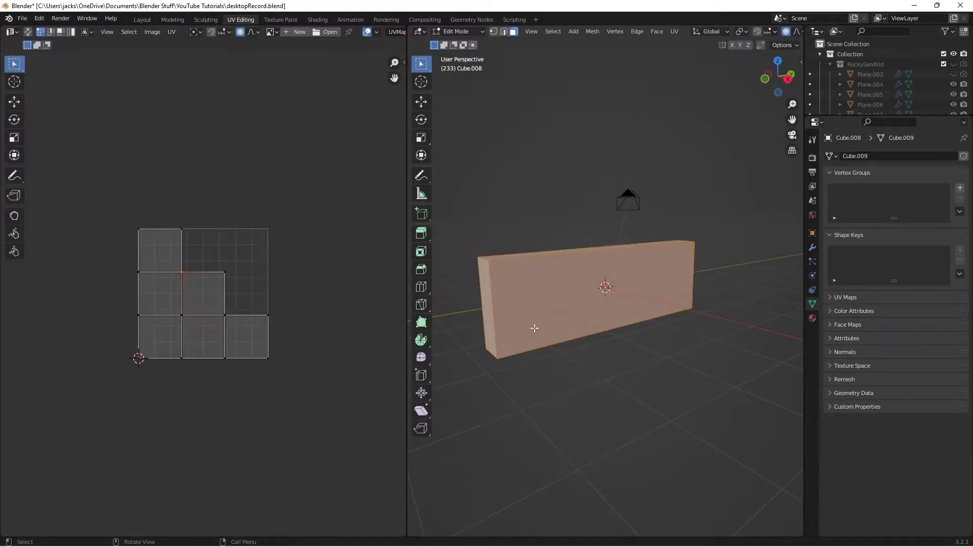
middle_click_drag(538, 304, 550, 306)
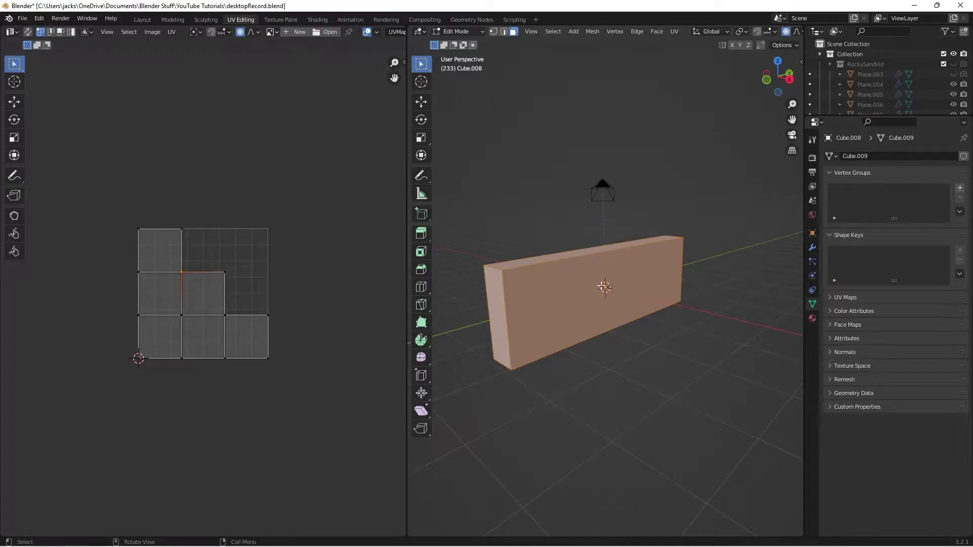
key("u")
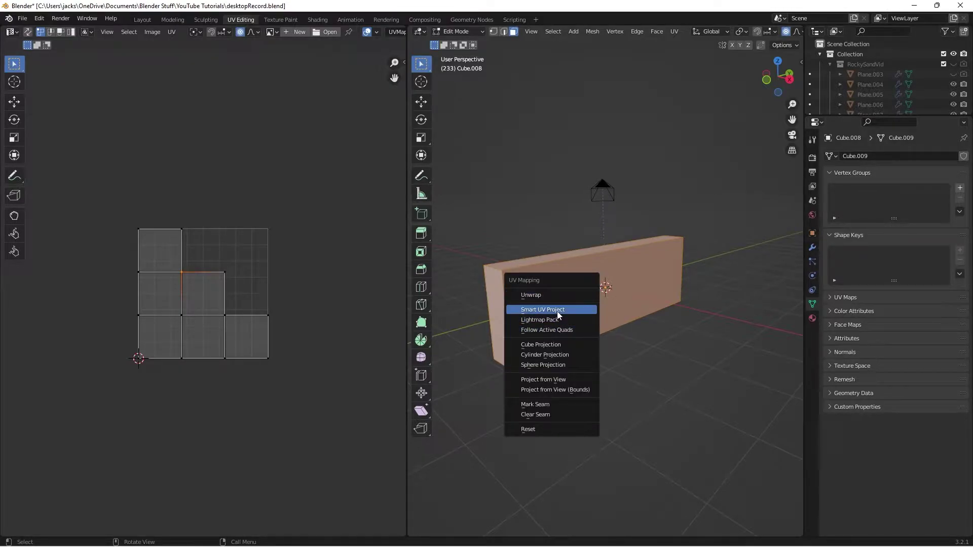
left_click(557, 311)
left_click(560, 394)
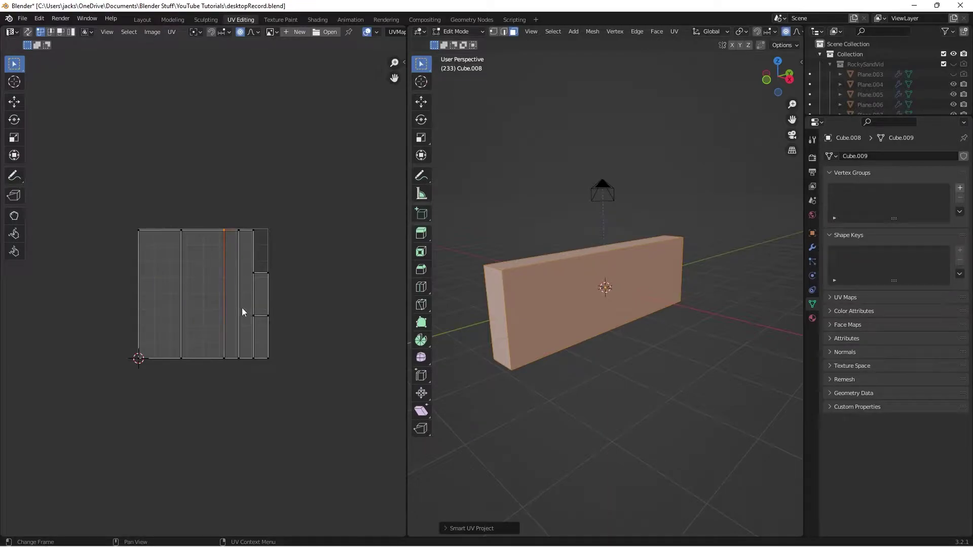
key("Tab")
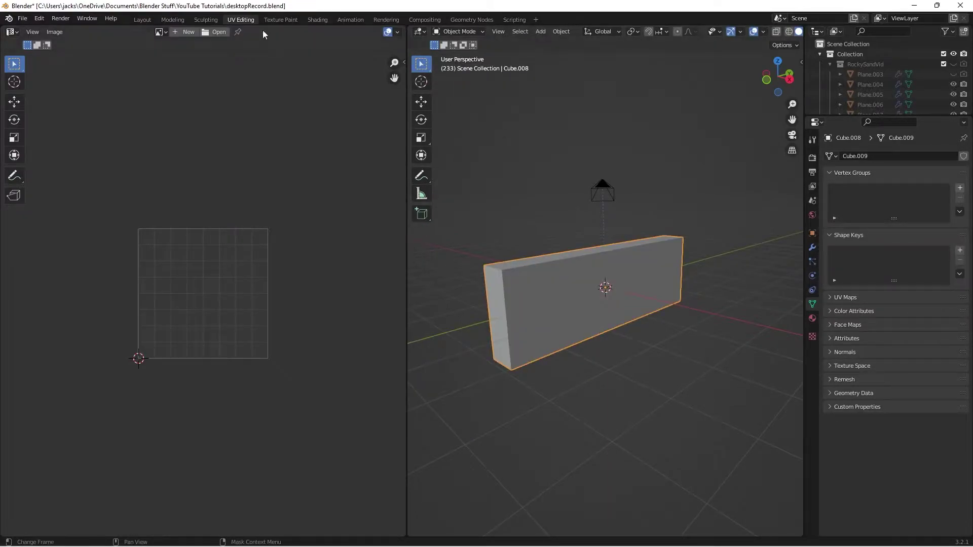
Display the wall with rendered viewport shading and enter Edit Mode
scroll(785, 32, "down", 2)
left_click(785, 32)
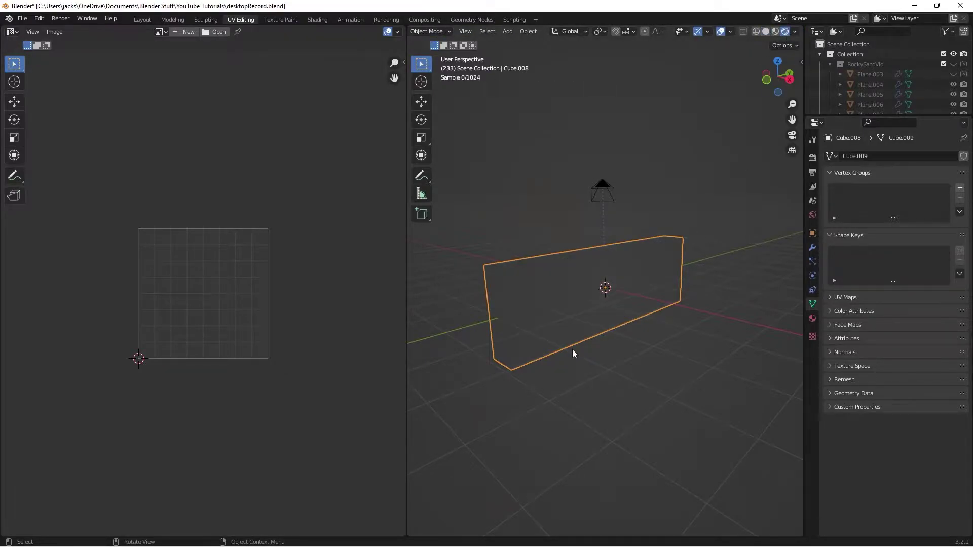
middle_click_drag(547, 333, 608, 310)
key("Tab")
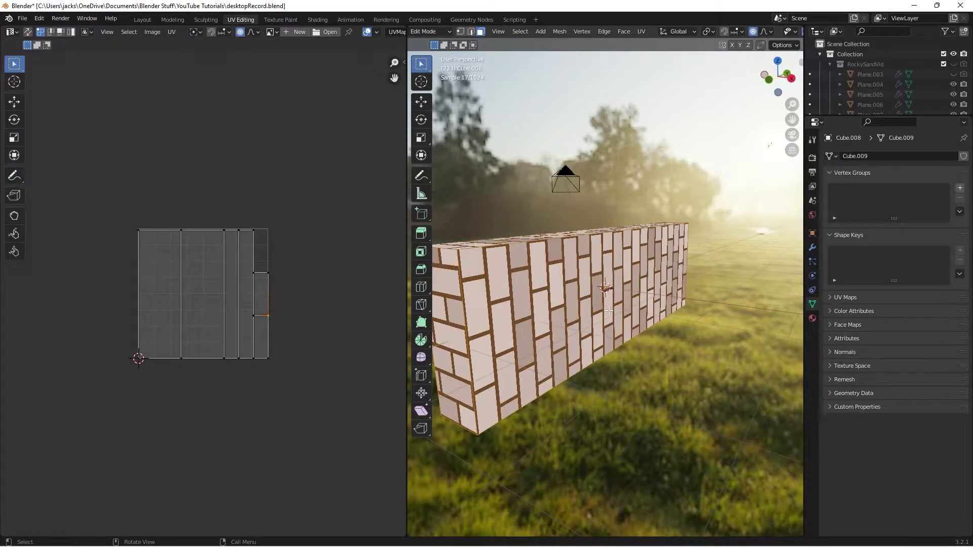
Rotate the UV island of the wall's long front face by 90°, using UV face selection
left_click(584, 298)
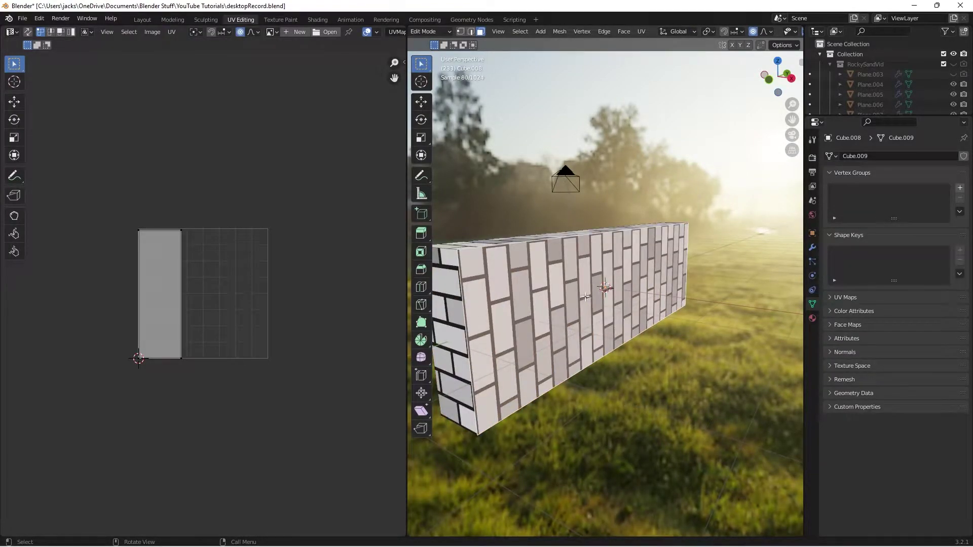
key("3")
scroll(579, 302, "down", 2)
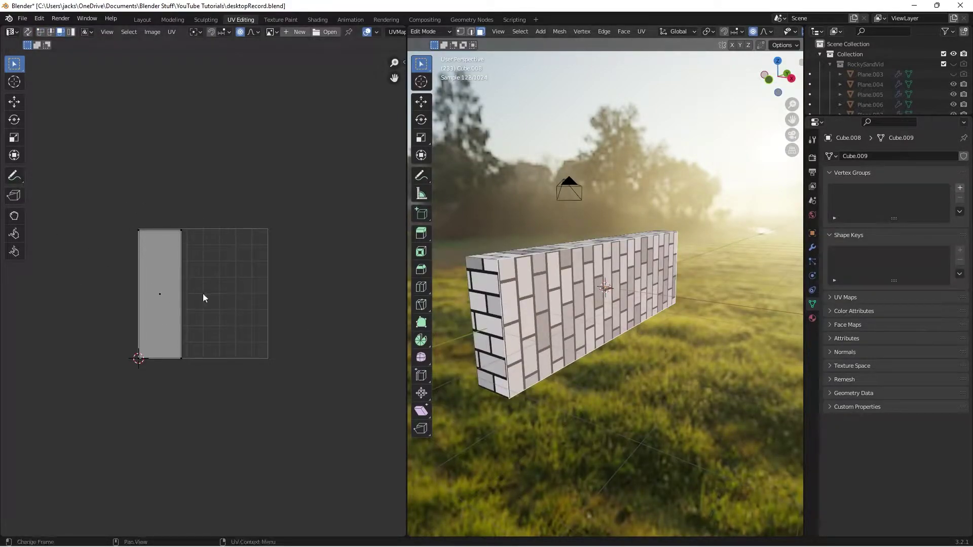
left_click(168, 302)
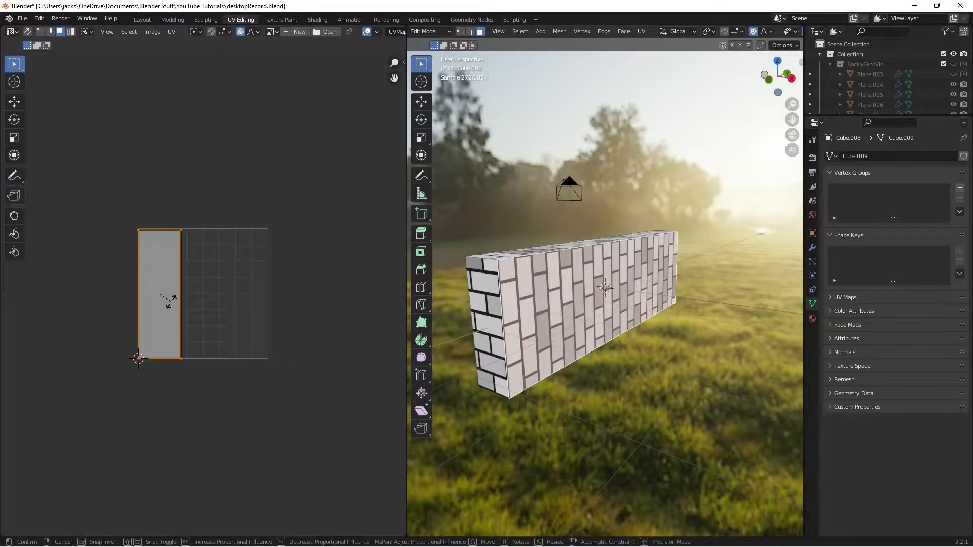
type("r90")
key("Return")
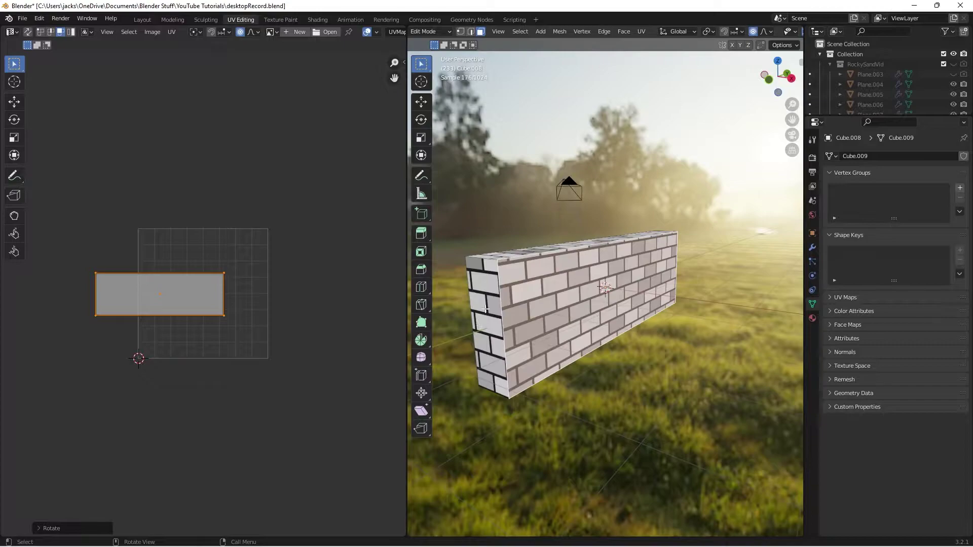
Select the wall's opposite long face and turn off Scene World for the rendered viewport
middle_click_drag(572, 306, 666, 301)
key("ctrl+z")
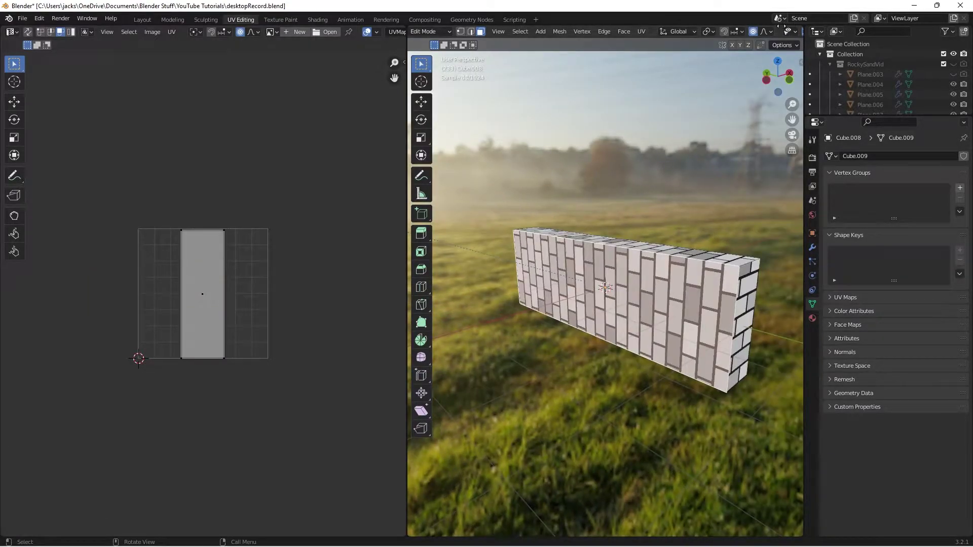
scroll(603, 31, "down", 3)
scroll(760, 31, "up", 1)
left_click(792, 32)
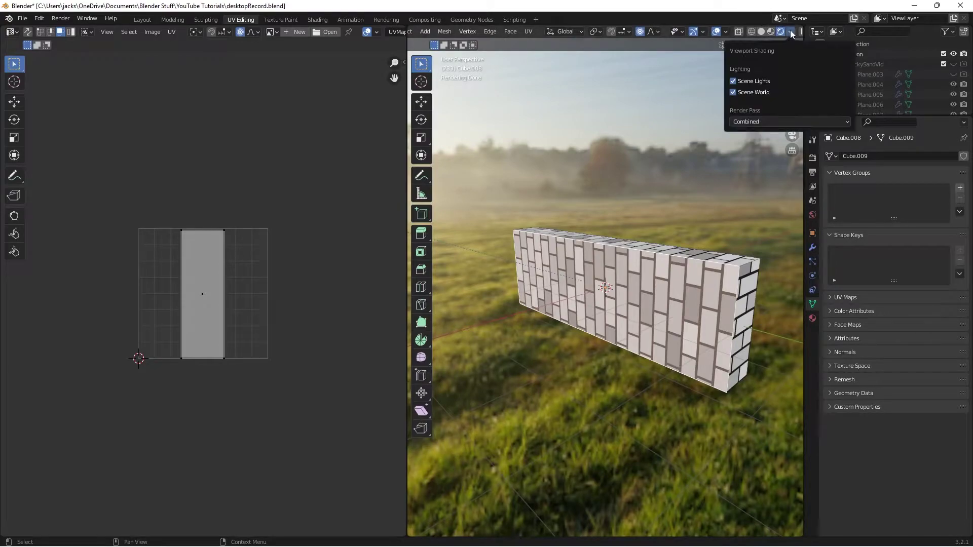
left_click(752, 93)
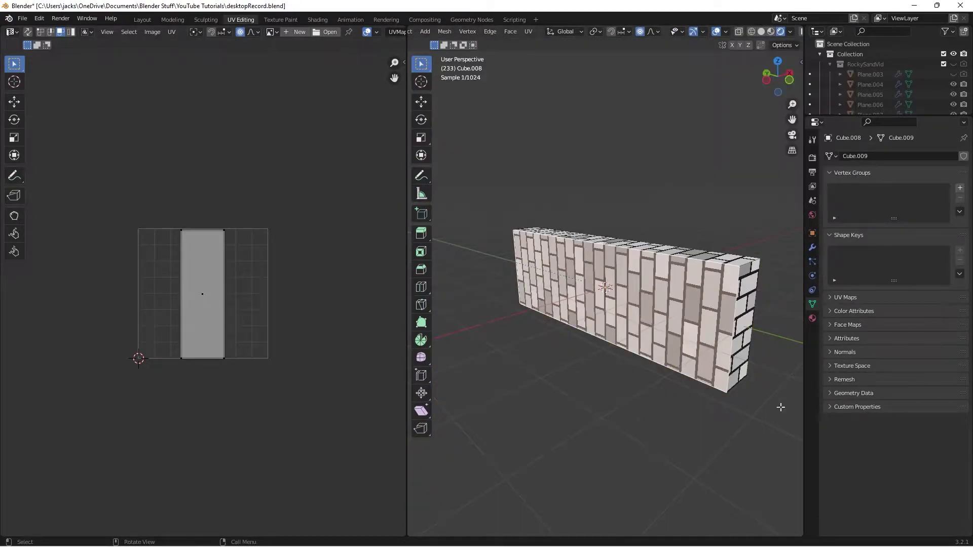
Rotate the UV island of the selected long back face by 90°
left_click(208, 276)
type("r90")
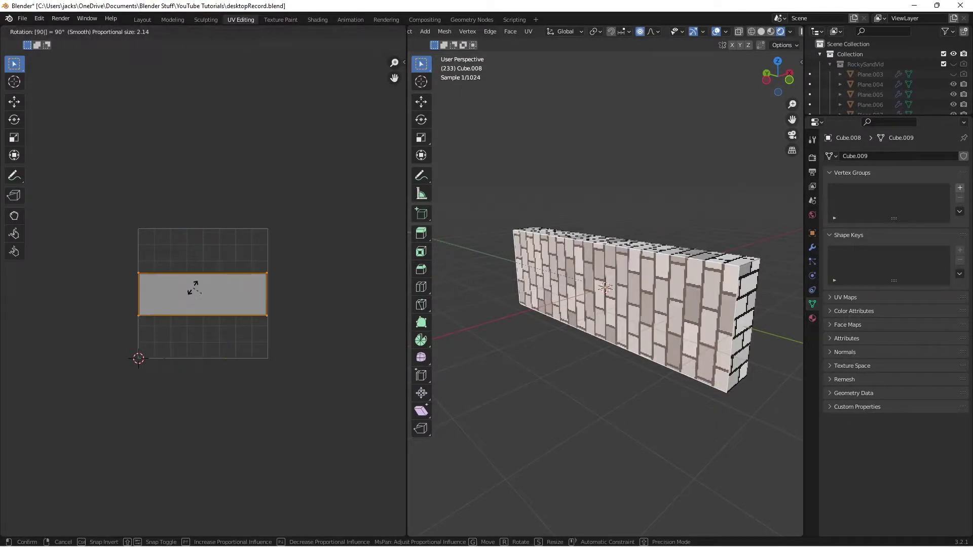
key("Return")
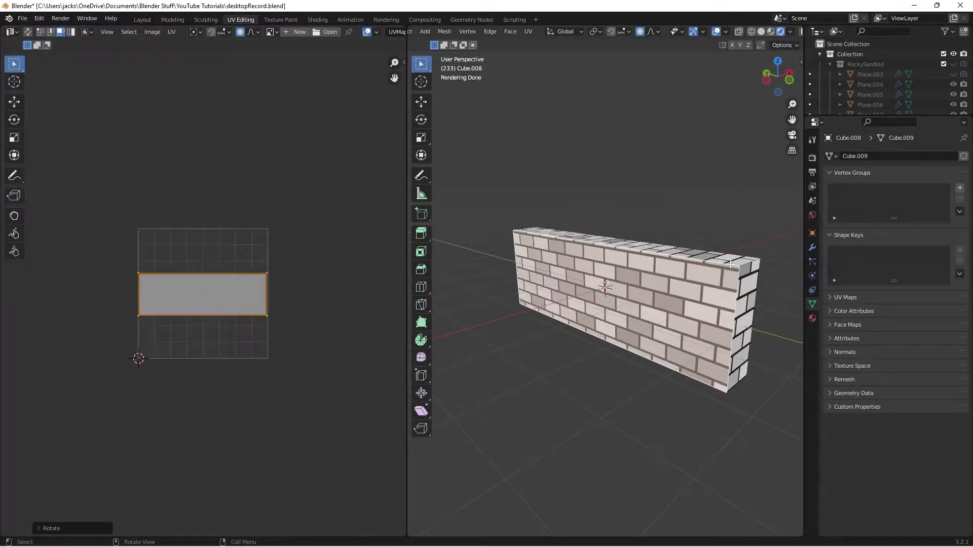
Select the wall's narrow top face and rotate its UV island by 90°
middle_click_drag(683, 259, 658, 279)
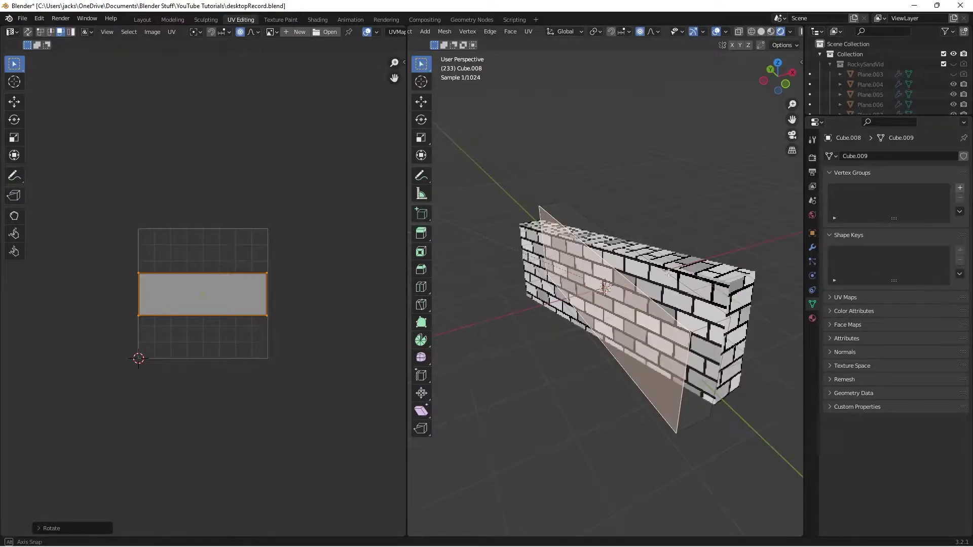
left_click(657, 278)
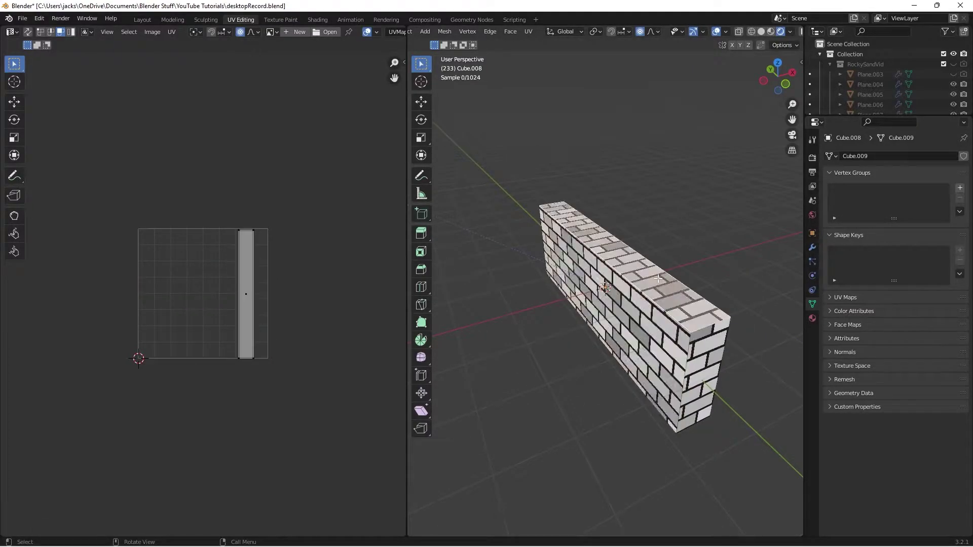
left_click(246, 287)
type("r90")
key("Return")
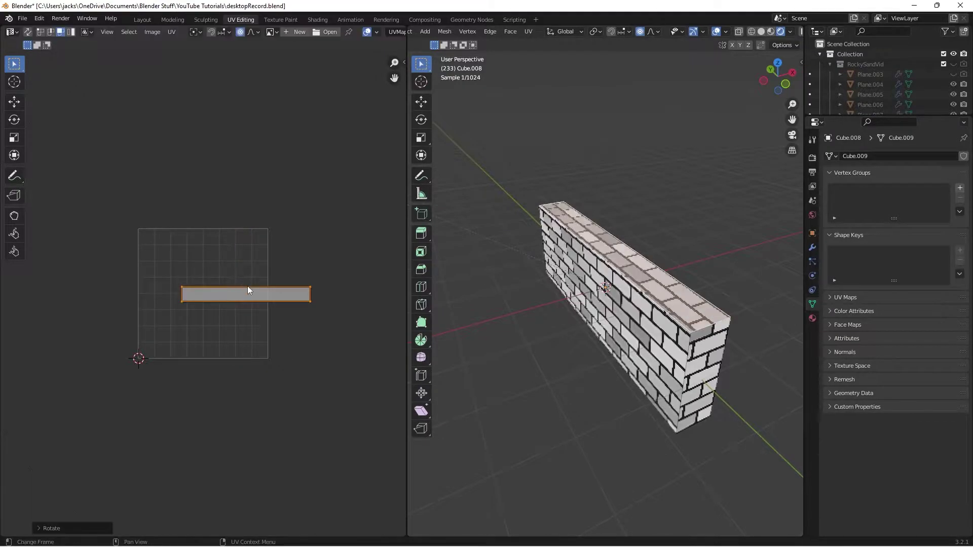
Shift the top face's UV island along X by about 0.012, then deselect the face
left_click(579, 354)
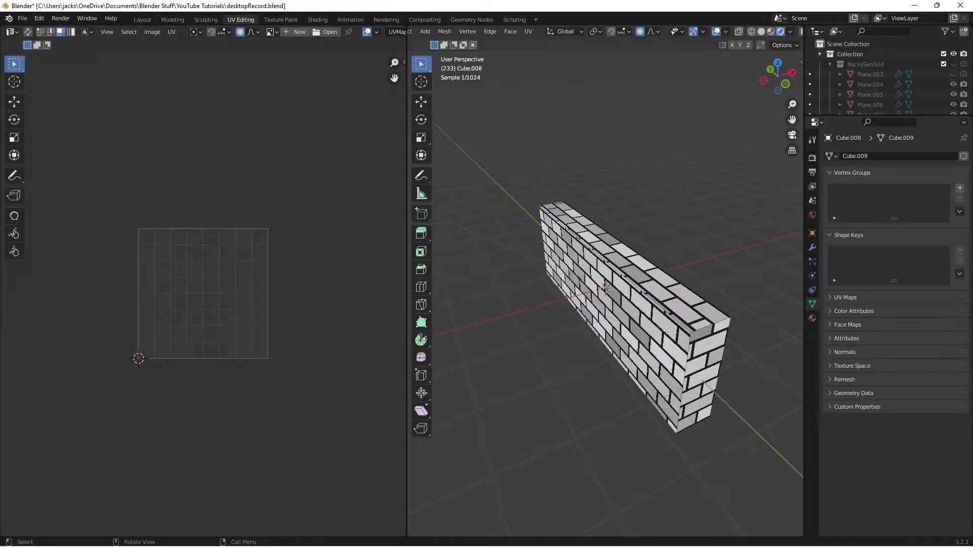
left_click(694, 326)
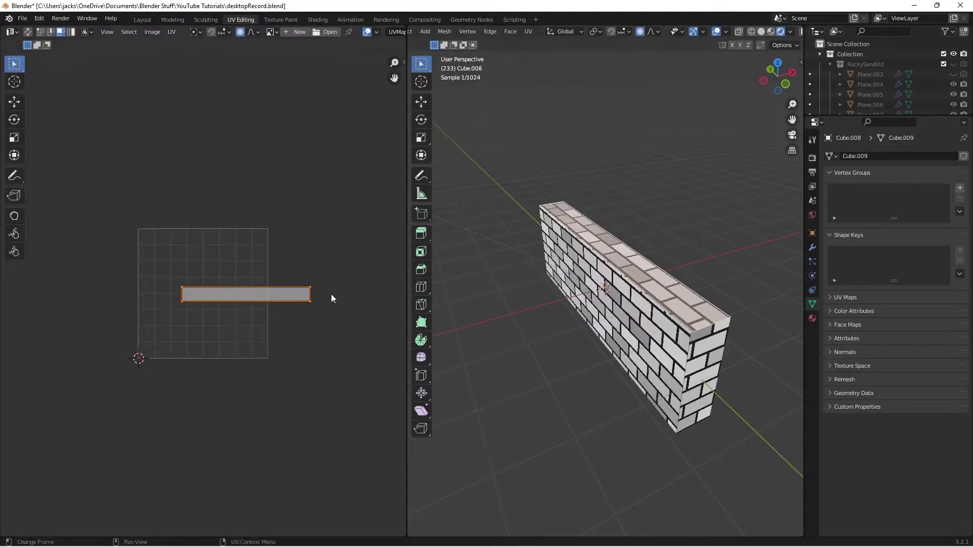
key("g")
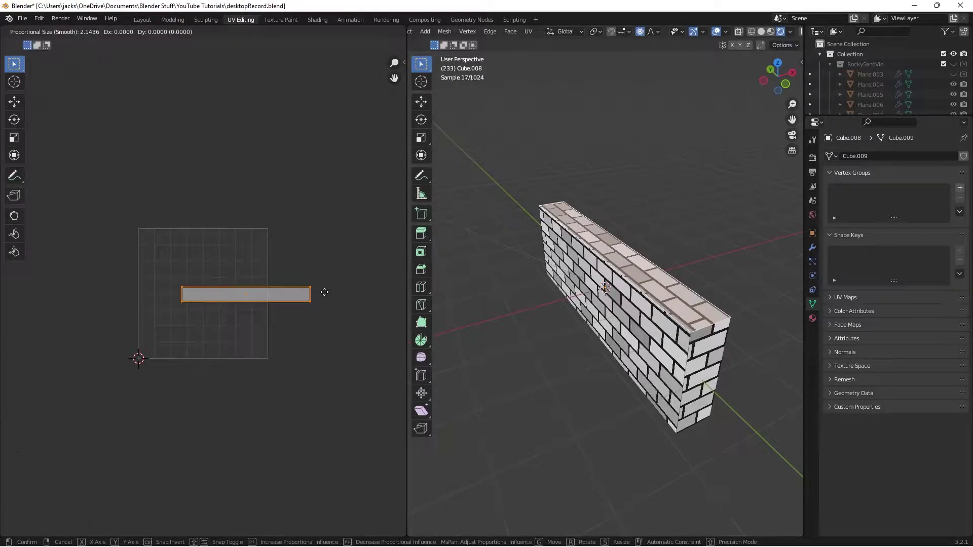
key("x")
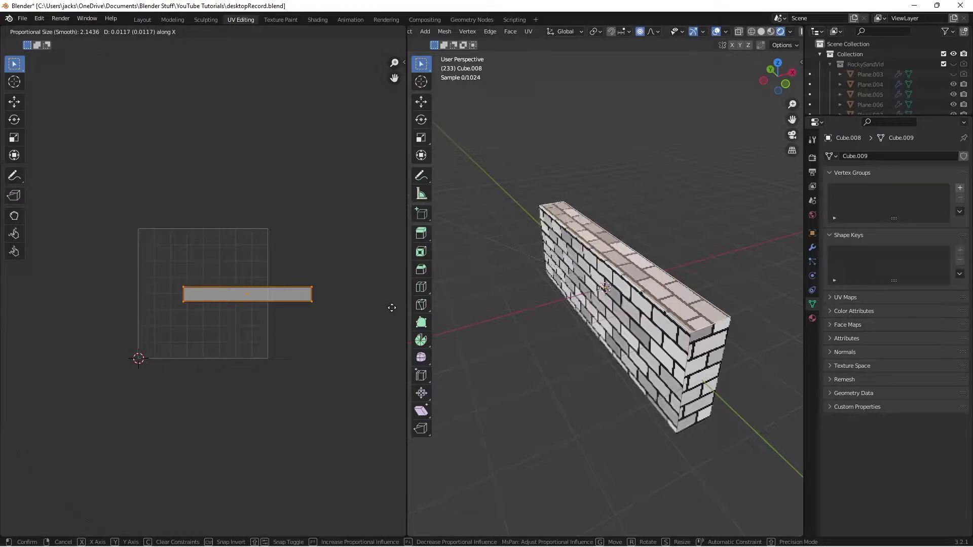
left_click(391, 309)
left_click(573, 370)
Reselect the top face and nudge its UV island very slightly farther along X to fine-tune the brick alignment
middle_click_drag(632, 350, 658, 332)
scroll(678, 314, "up", 4)
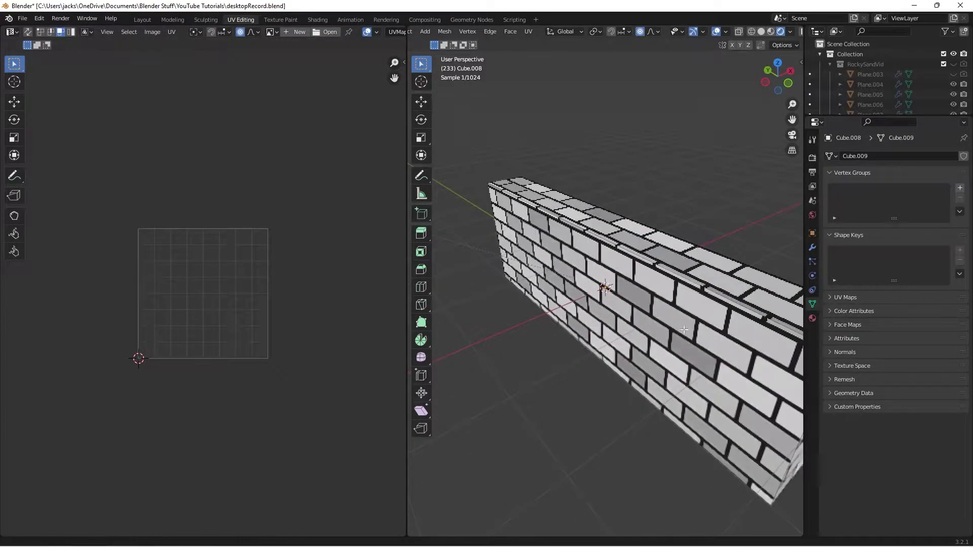
left_click(678, 314)
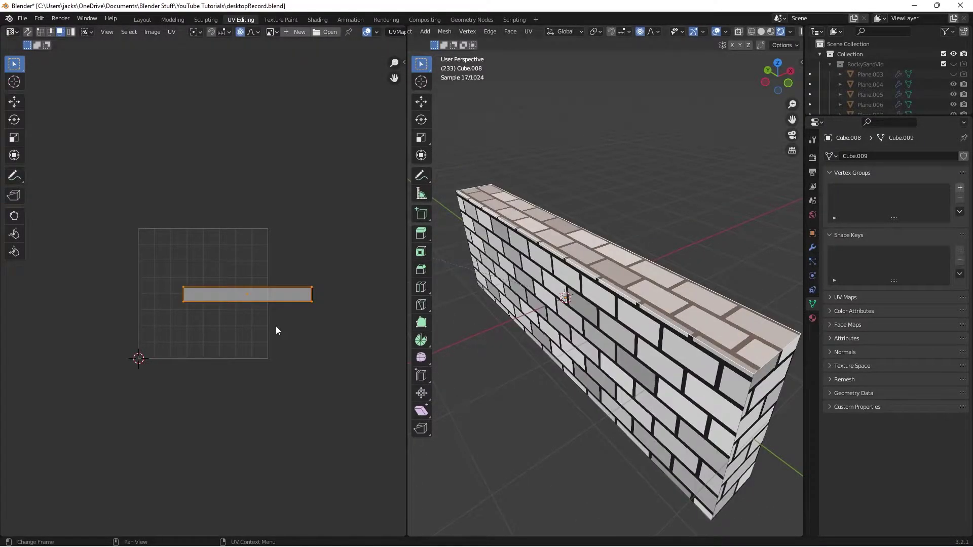
key("g")
key("x")
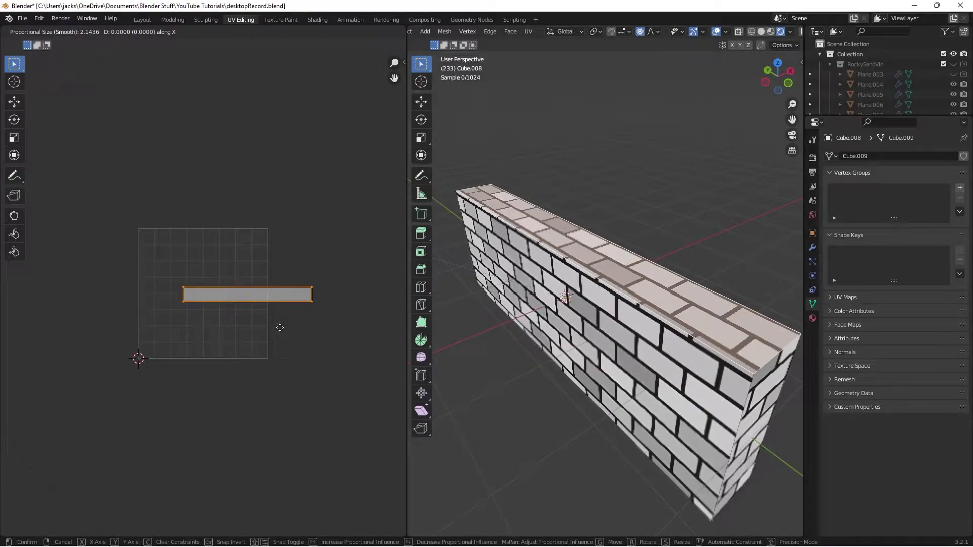
left_click(282, 328)
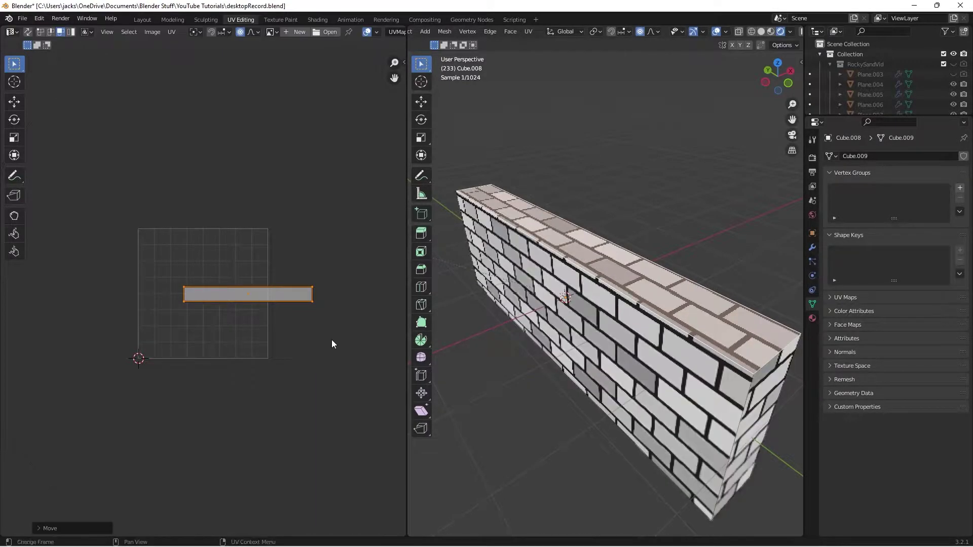
left_click(533, 380)
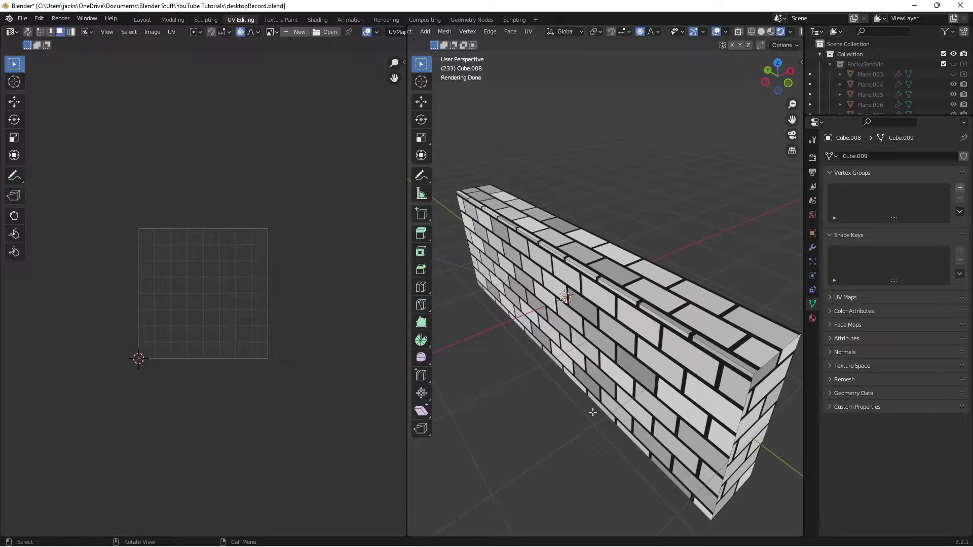
Select the wall's narrow end face and shift its UV island along Y by about -0.016, then deselect it
middle_click_drag(632, 398, 574, 375)
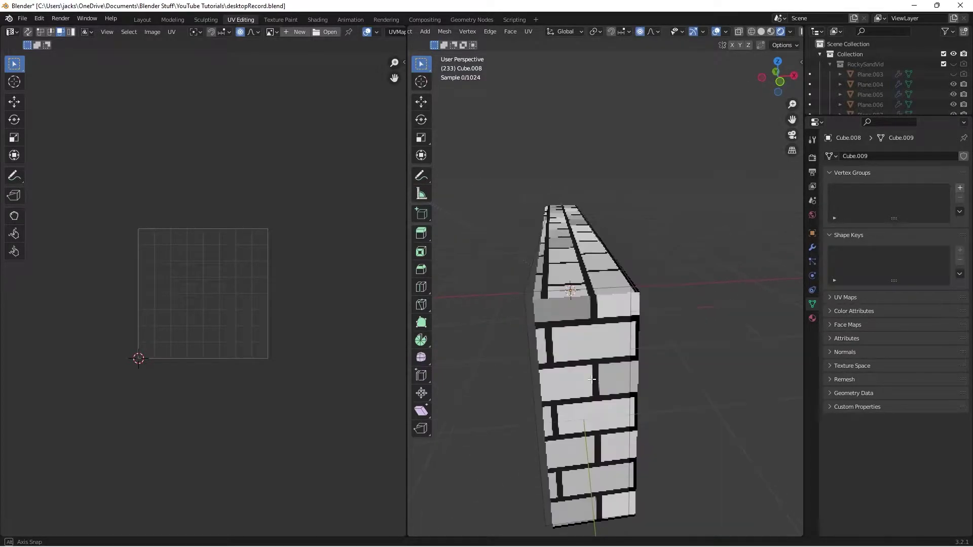
left_click(574, 374)
middle_click_drag(515, 363, 447, 341)
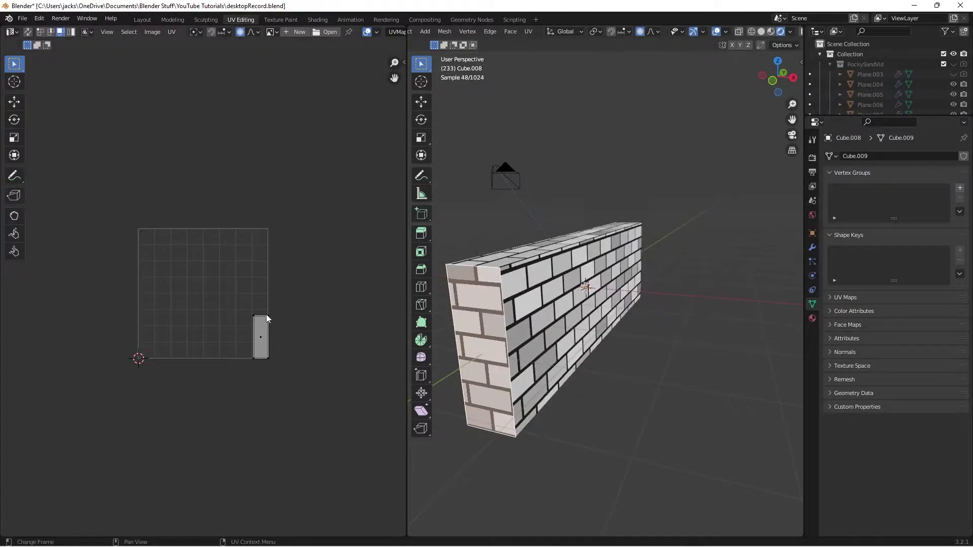
left_click(260, 338)
key("g")
key("y")
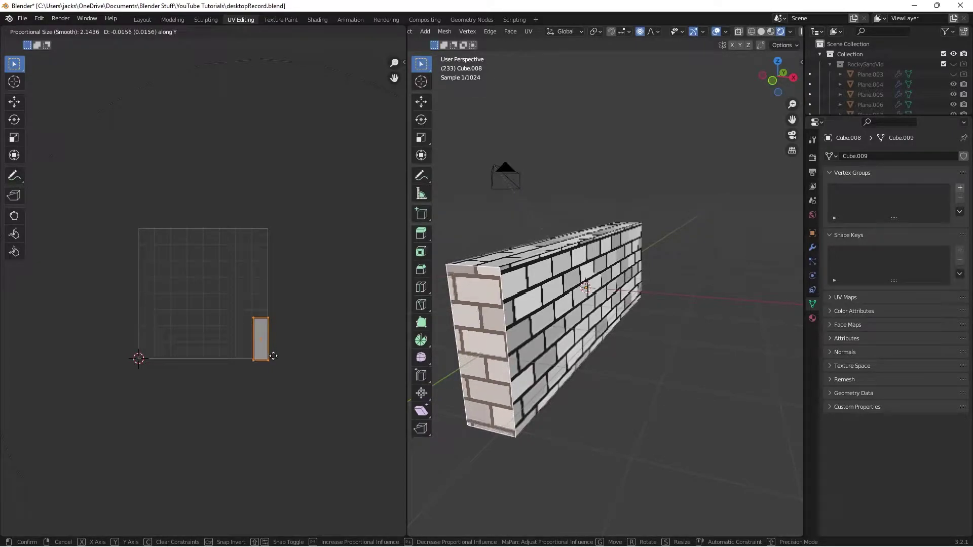
left_click(274, 357)
key("alt+a")
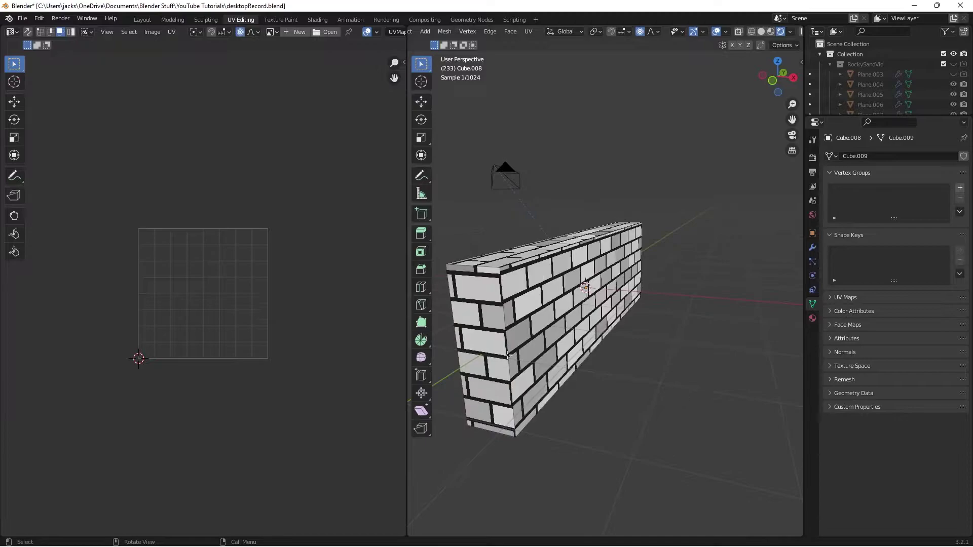
Reselect the narrow end face, nudge its UV island along Y by about -0.008, and return to Object Mode
middle_click_drag(556, 375, 556, 375)
left_click(439, 334)
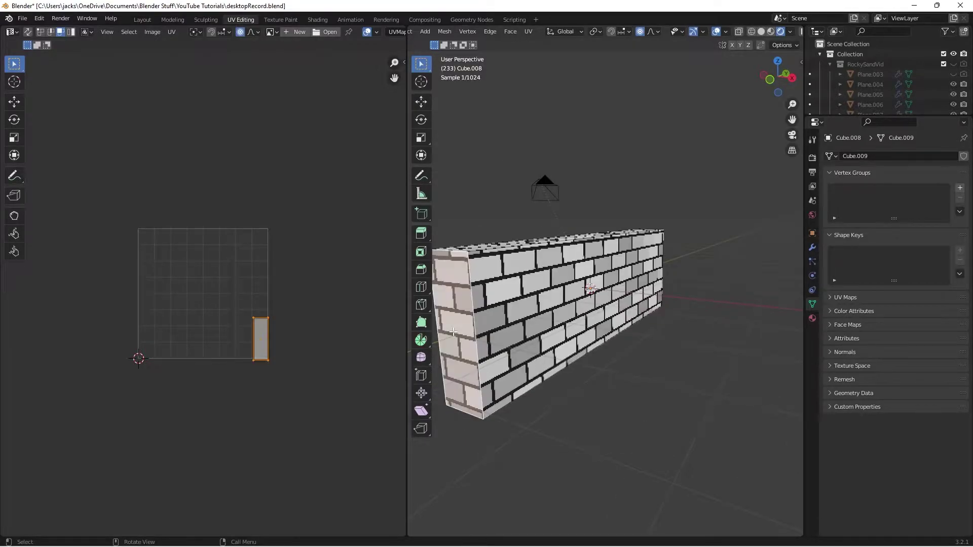
key("g")
key("y")
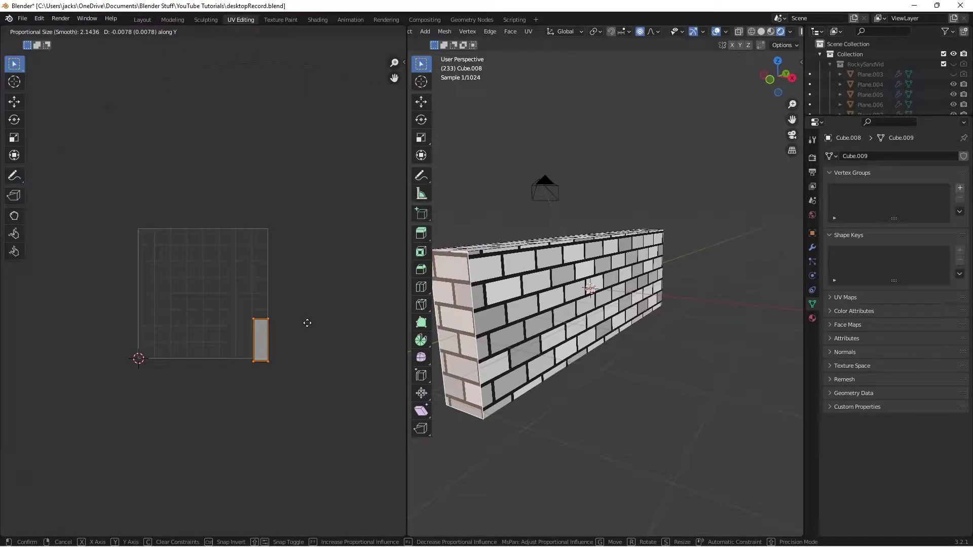
left_click(310, 323)
key("Tab")
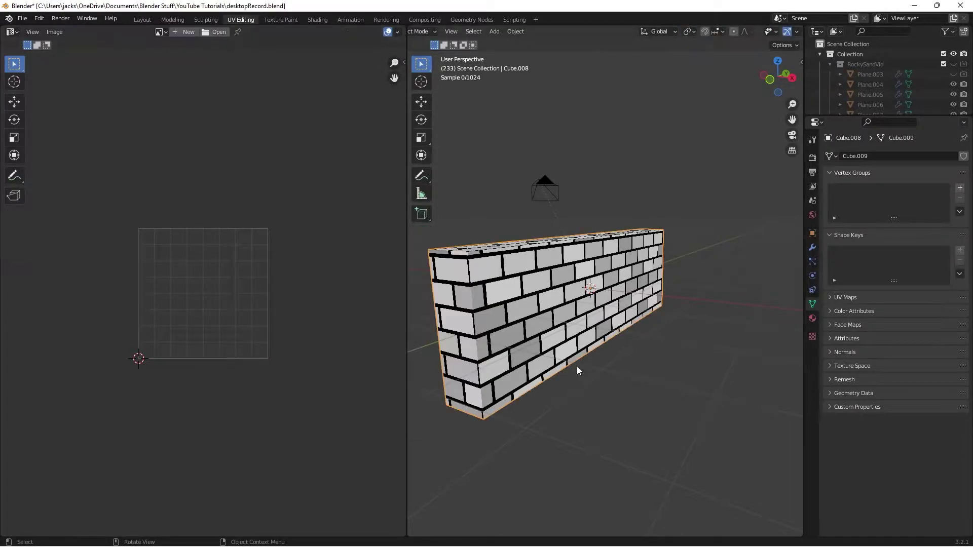
Save the file and switch to the Shading workspace, orbiting to the wall's corner
left_click(582, 405)
key("ctrl+s")
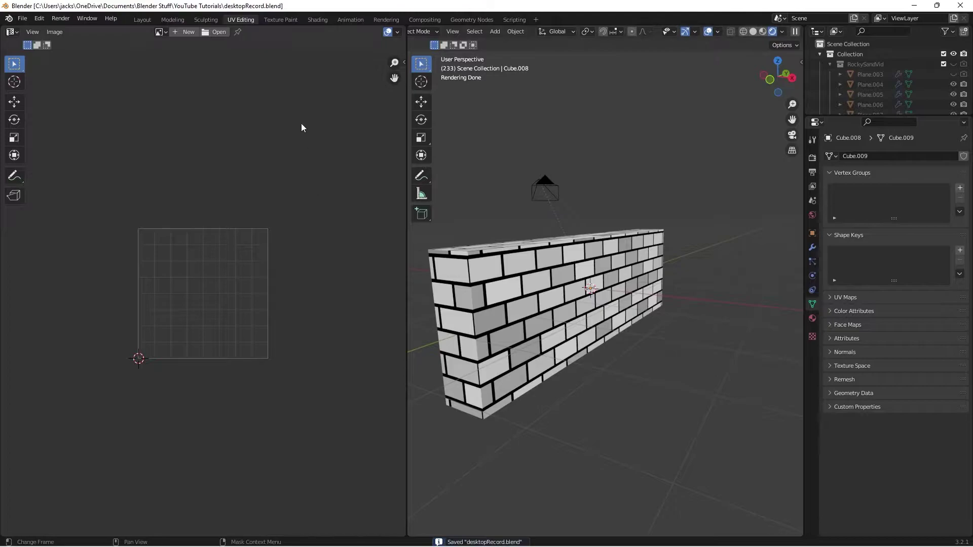
left_click(315, 22)
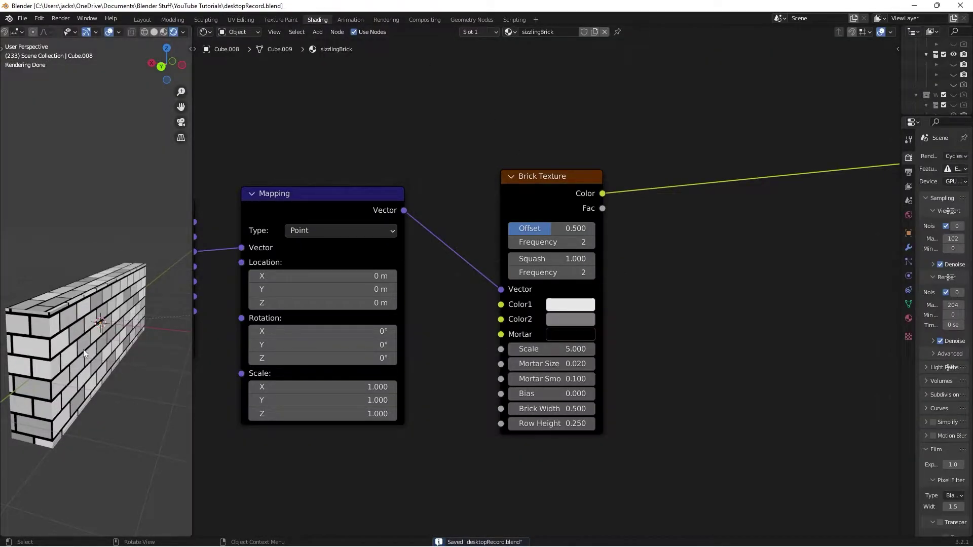
middle_click_drag(84, 354, 98, 291)
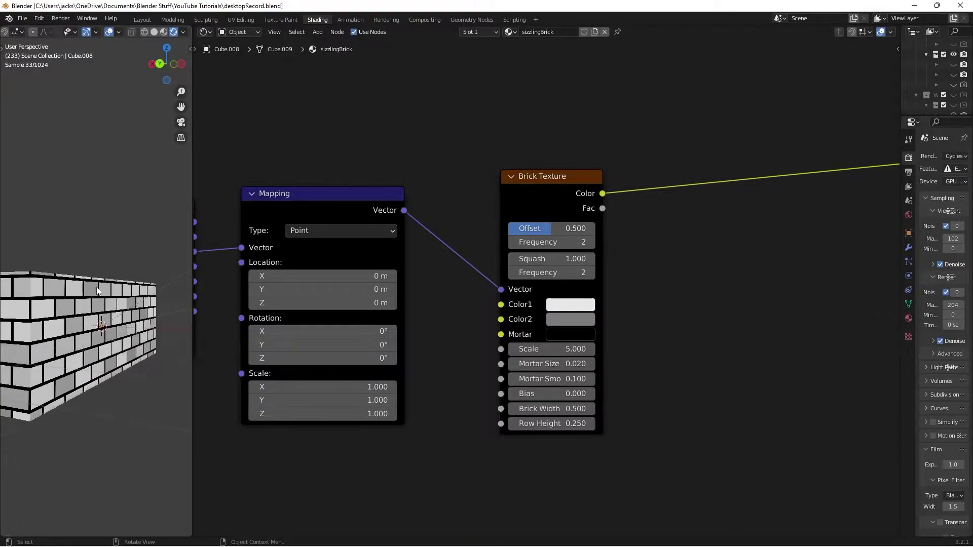
key("Tab")
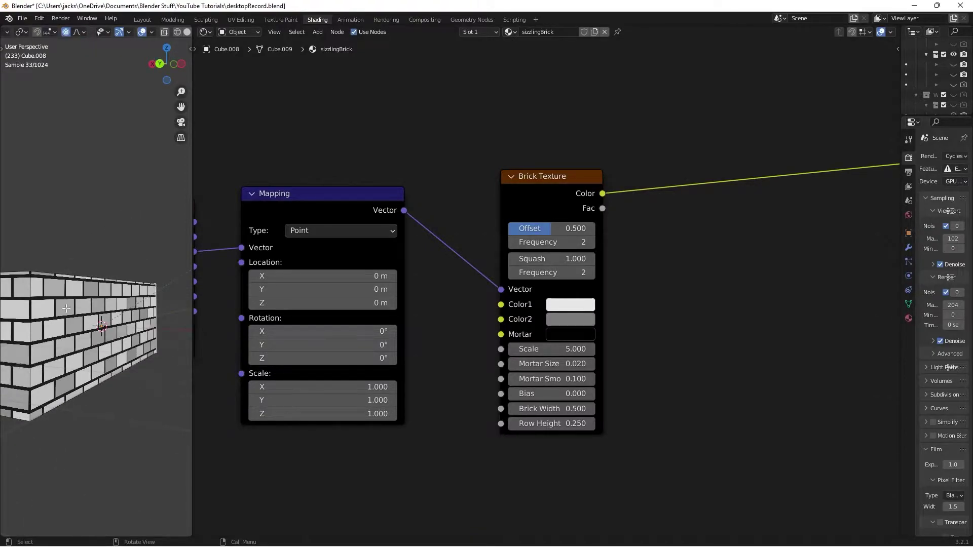
left_click(82, 319)
key("Tab")
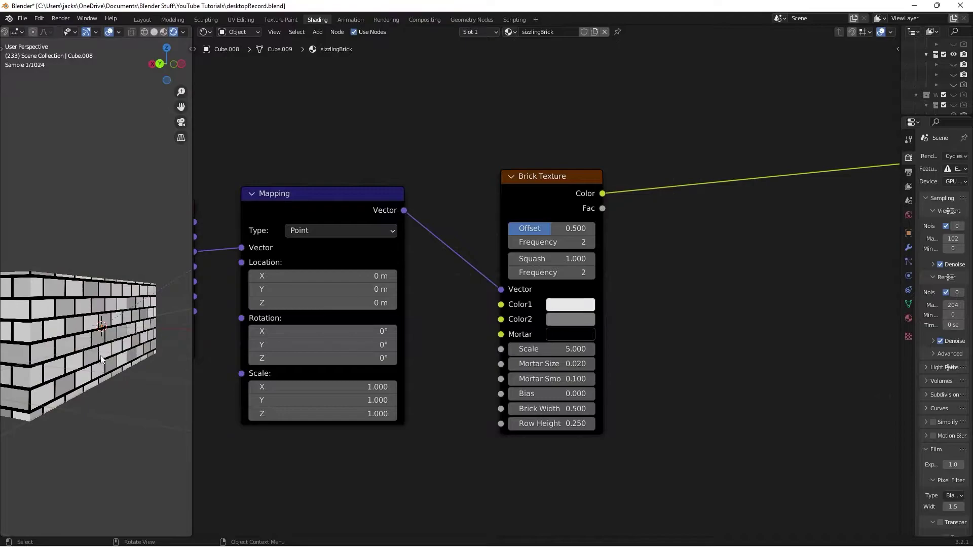
Set the Brick Texture's Brick Width to 1.000 and its Row Height to 0.500
scroll(503, 249, "down", 2)
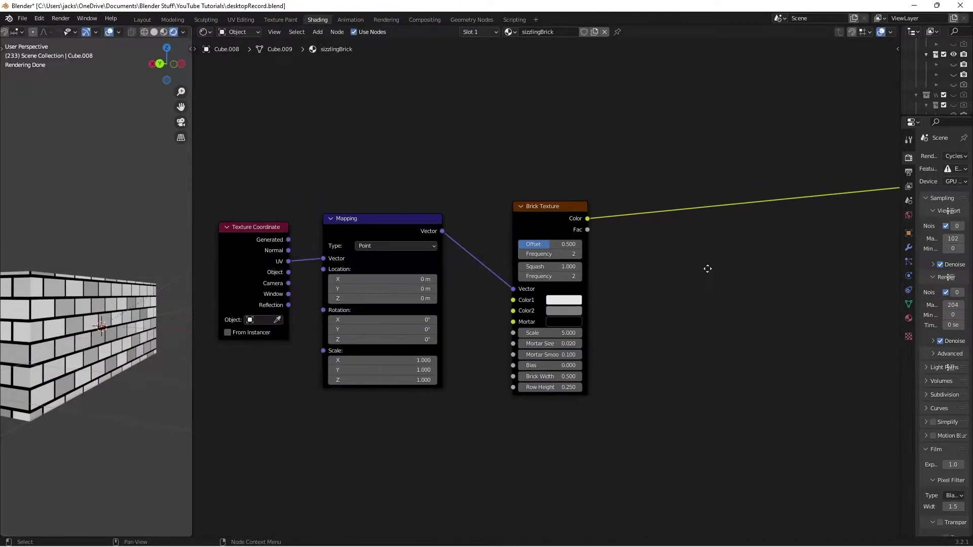
middle_click_drag(707, 269, 671, 283)
scroll(670, 283, "up", 1)
scroll(670, 288, "up", 1)
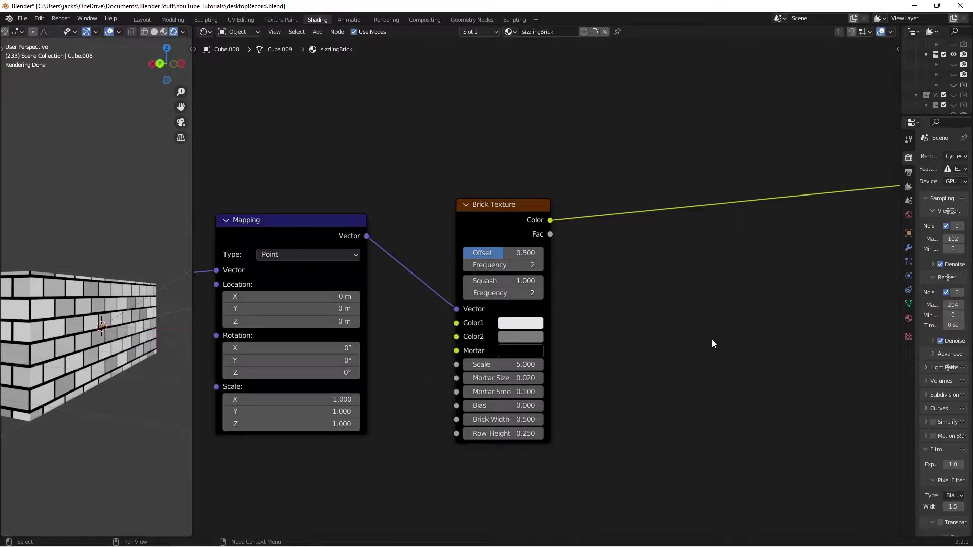
scroll(712, 330, "up", 3)
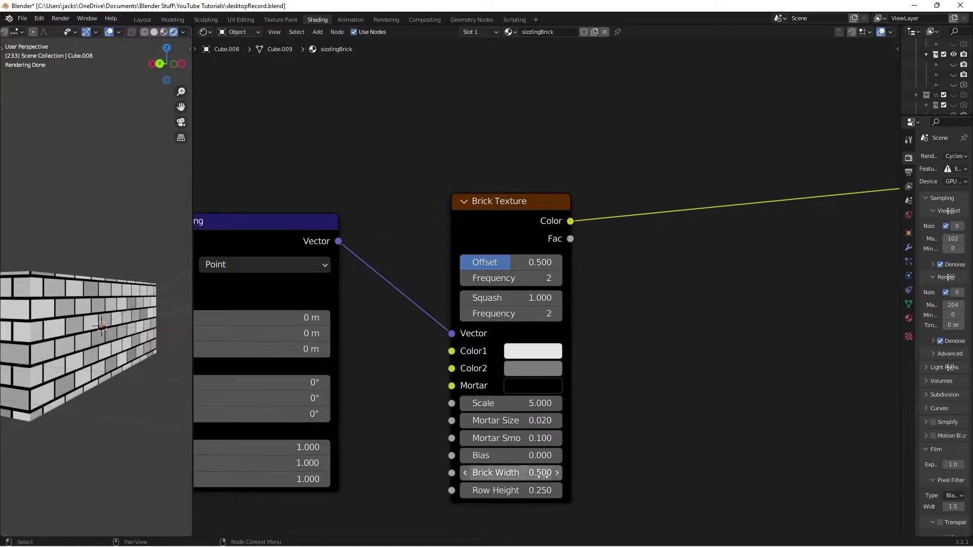
left_click(542, 475)
type("1")
key("Return")
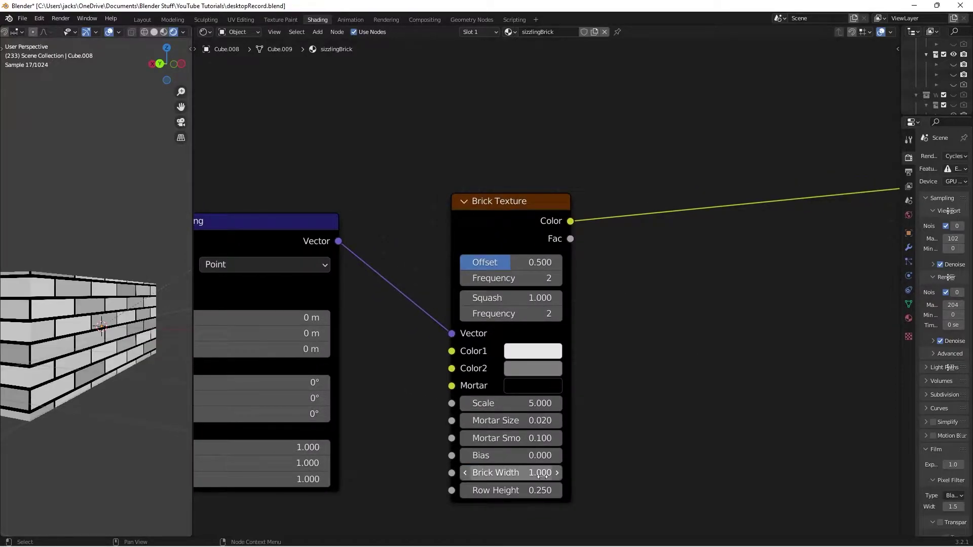
left_click(533, 491)
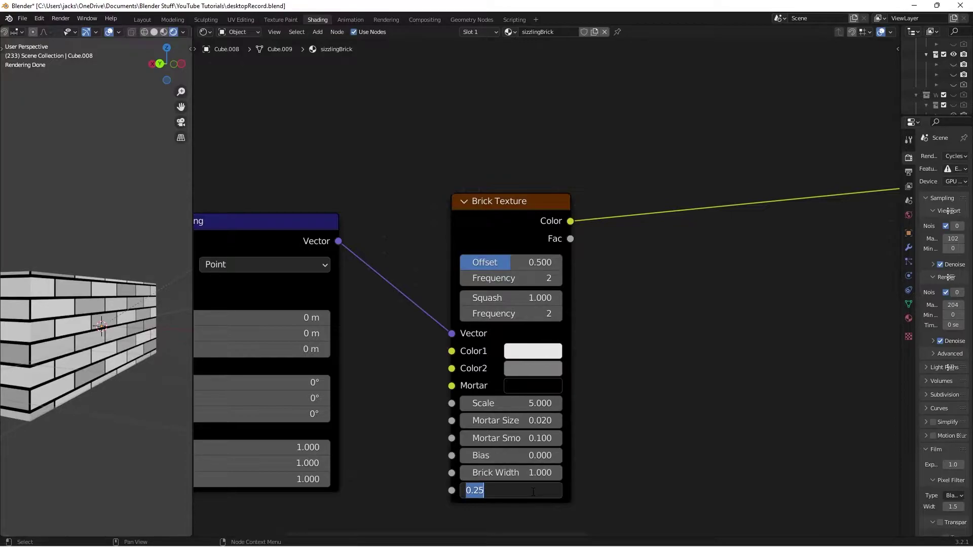
type(".")
key("Return")
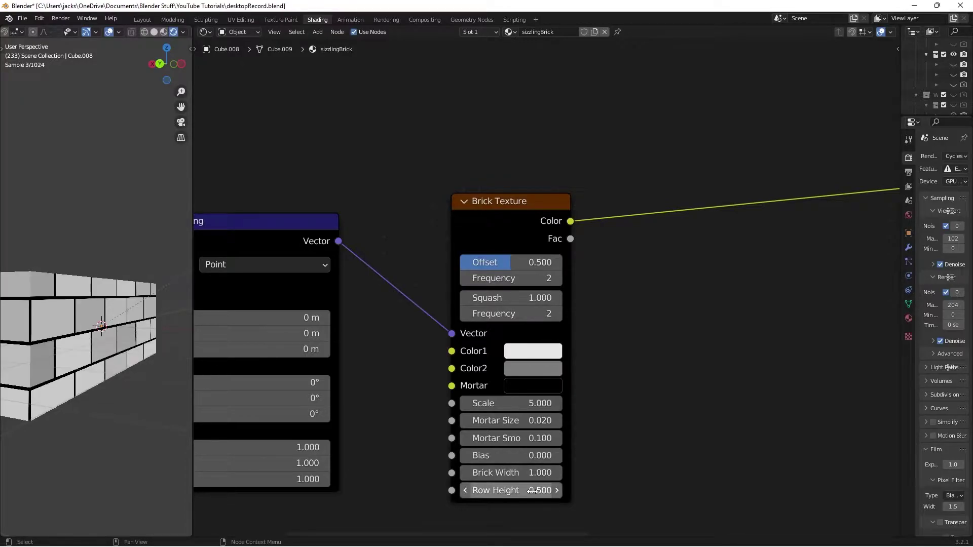
left_click(99, 322)
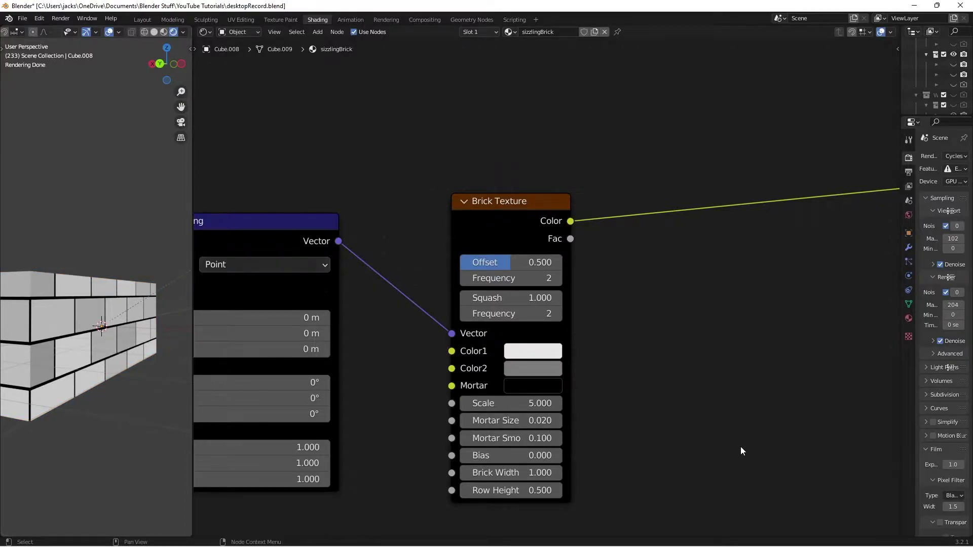
Move the Brick Texture node farther from the Mapping node to make room between them, and save the file
left_click_drag(455, 209, 560, 205)
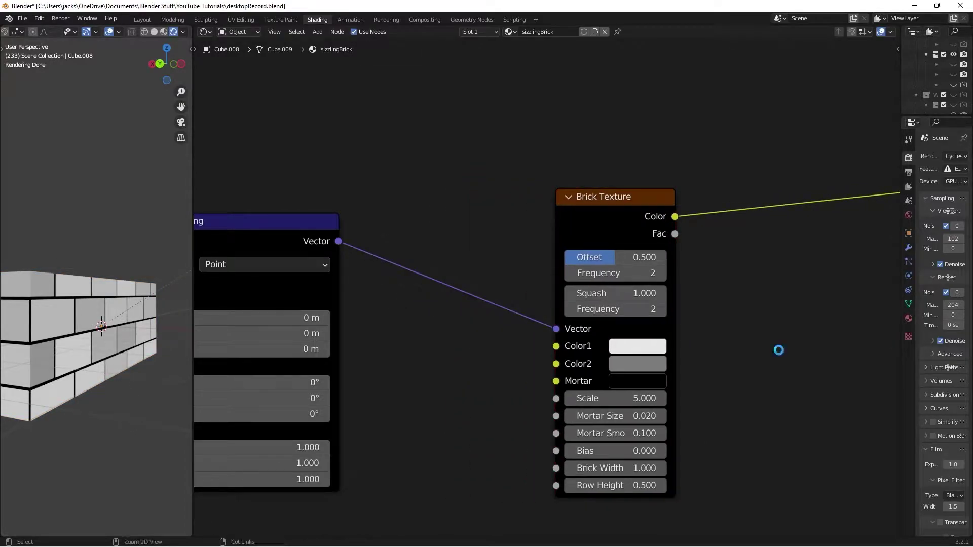
key("ctrl+s")
scroll(779, 350, "down", 3)
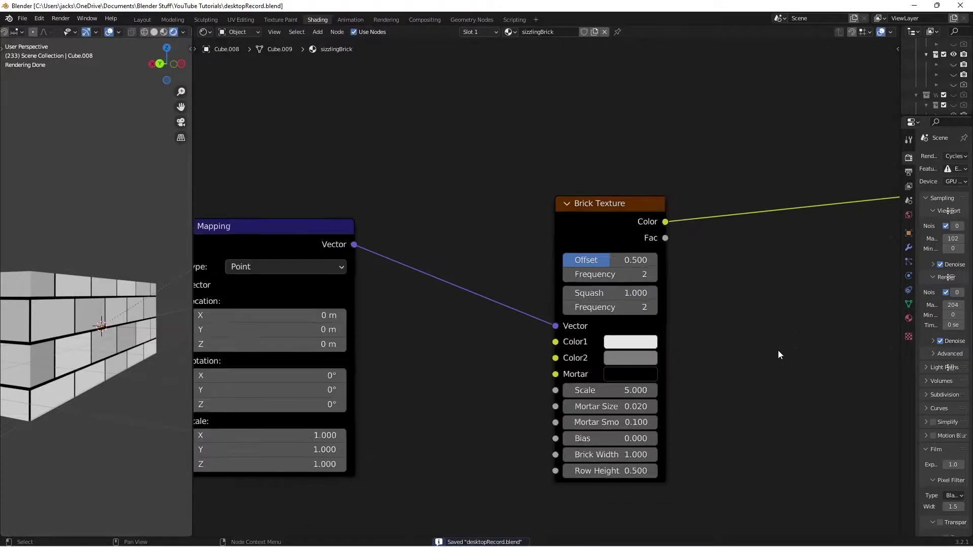
middle_click_drag(743, 361, 693, 321)
left_click_drag(562, 192, 698, 273)
Add a Noise Texture between the Mapping and Brick Texture nodes and connect Mapping's Vector output to its Vector input
middle_click_drag(526, 323, 553, 234)
scroll(568, 226, "down", 2)
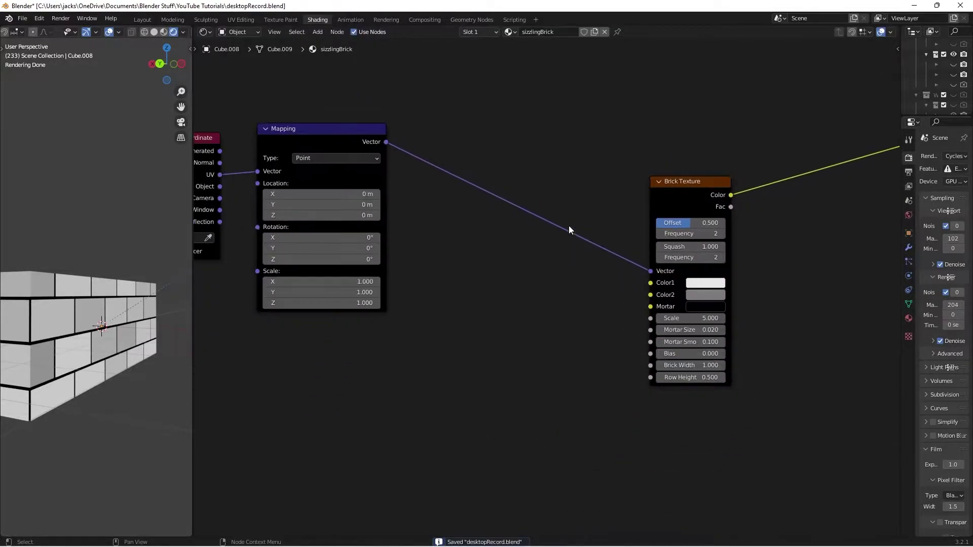
key("shift+a")
left_click(543, 265)
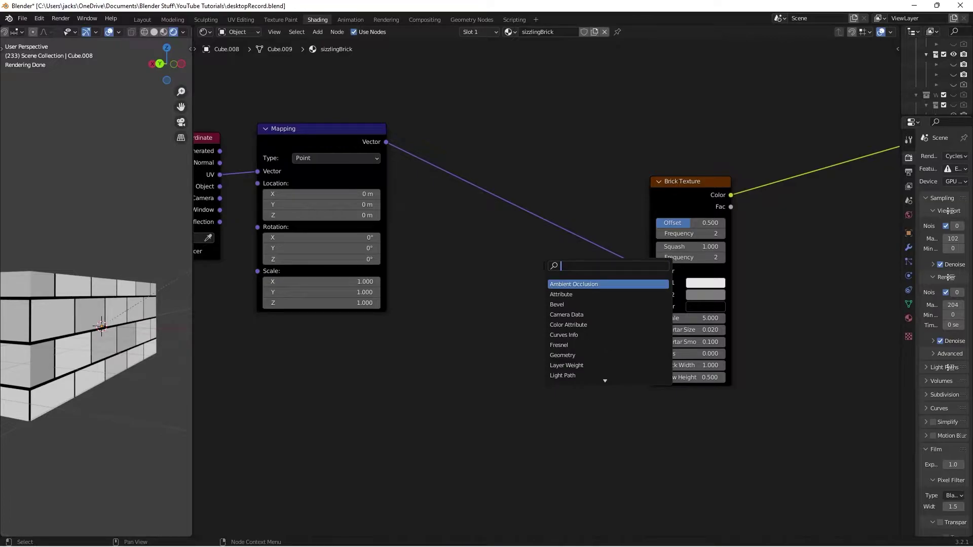
type("noise")
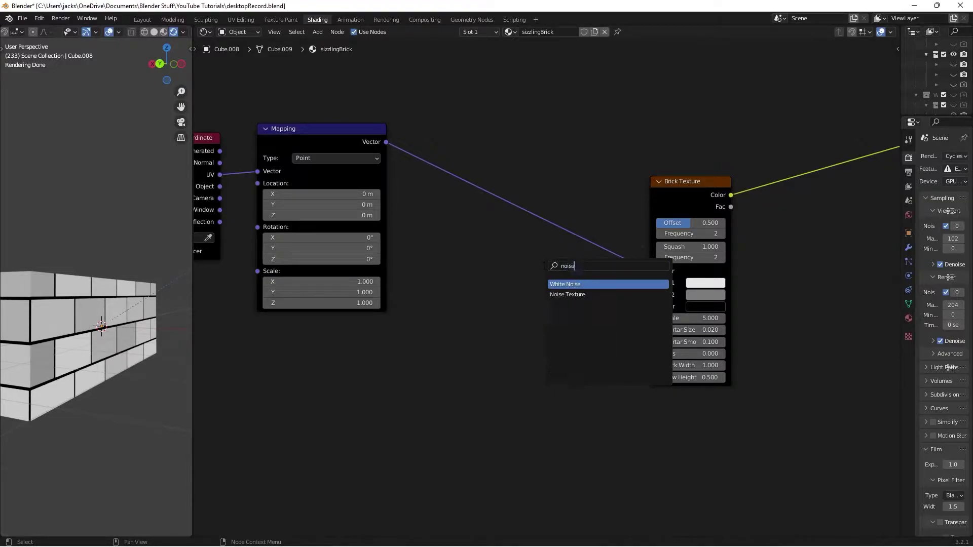
key("Down")
key("Return")
left_click(428, 223)
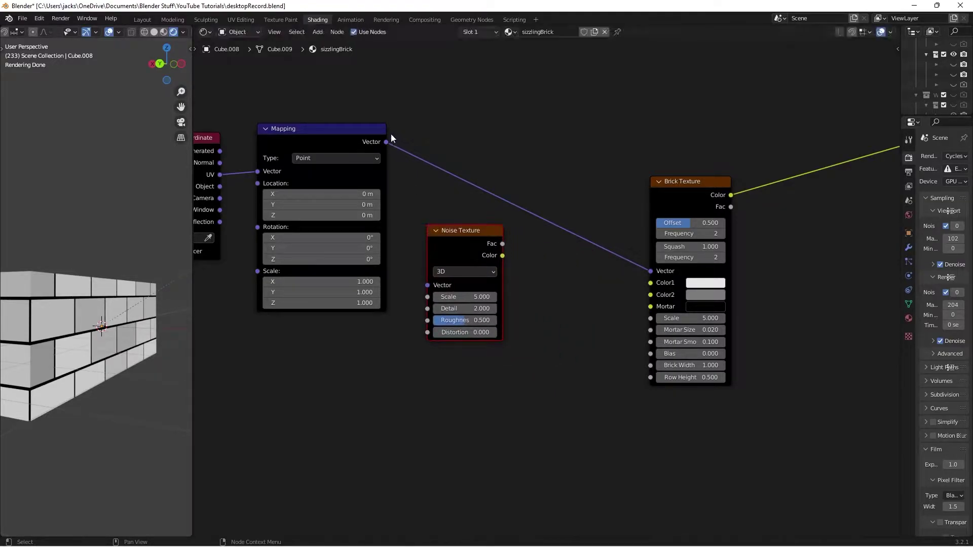
left_click_drag(386, 142, 430, 290)
left_click_drag(456, 250, 450, 251)
Add a Map Range node beside the Noise Texture, feed the noise's Fac into its Value, and preview the result on the wall
key("shift+a")
type("map")
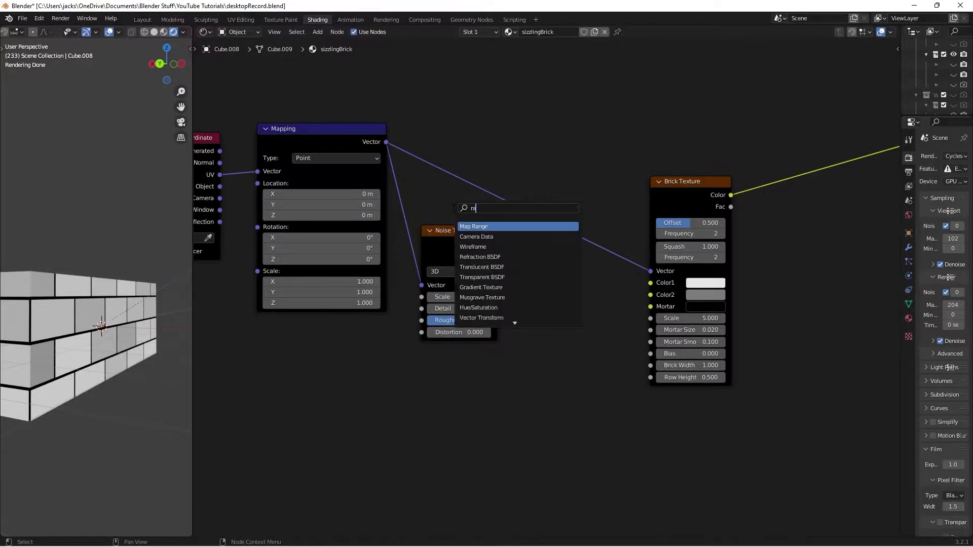
key("Return")
left_click(518, 255)
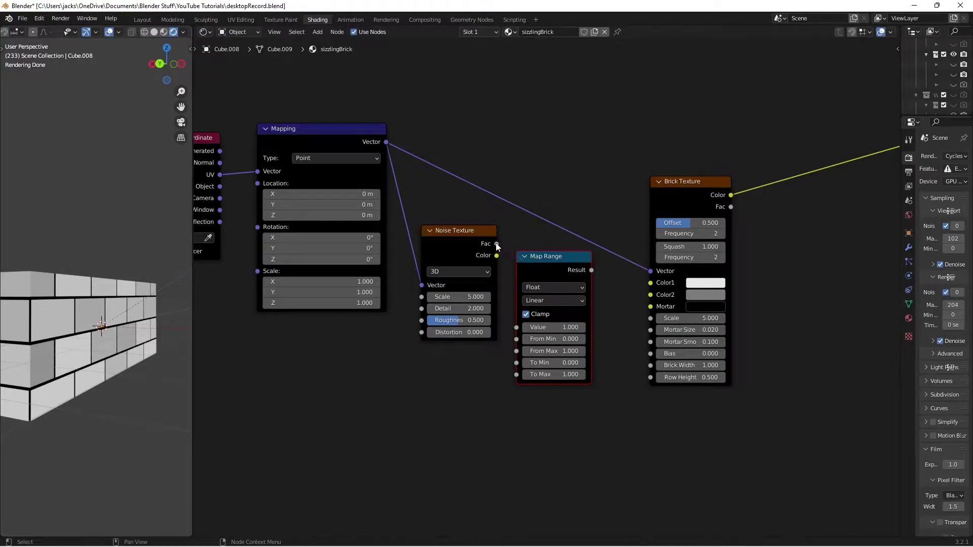
left_click_drag(497, 244, 516, 327)
left_click_drag(540, 260, 548, 257)
left_click(548, 256, "ctrl+shift")
Set the Noise Texture's Scale to 15, Detail to 16 and Roughness to 0.65, then save the file
scroll(490, 295, "up", 1)
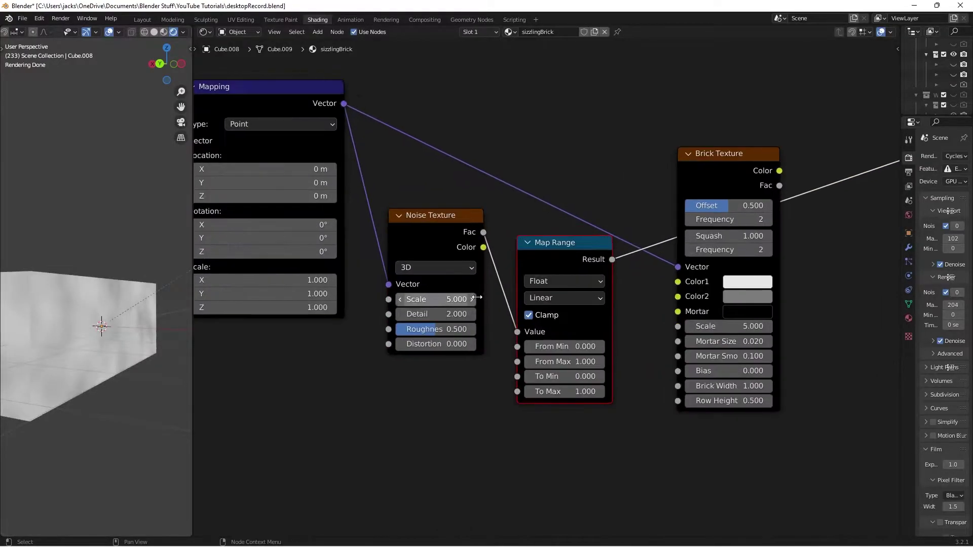
scroll(515, 287, "up", 2)
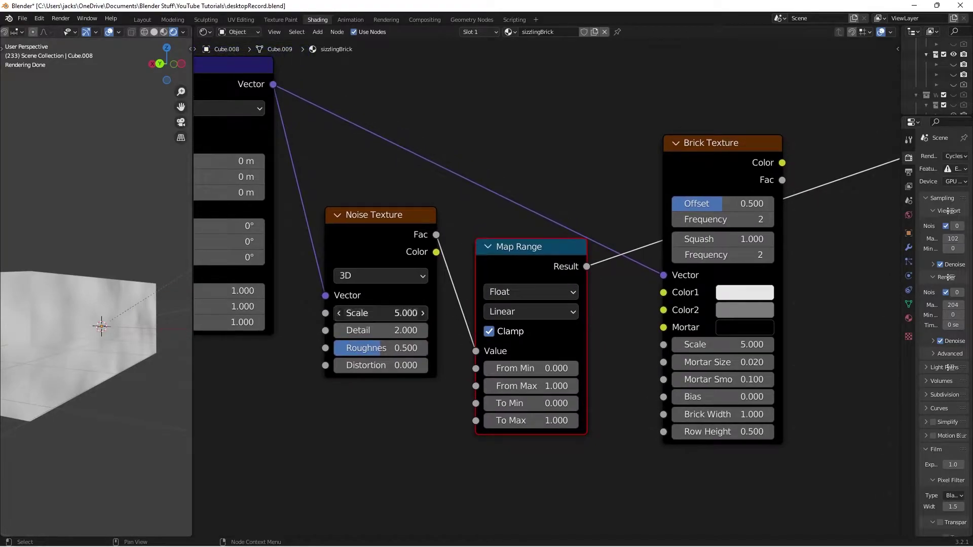
left_click(378, 313)
type("15")
key("Return")
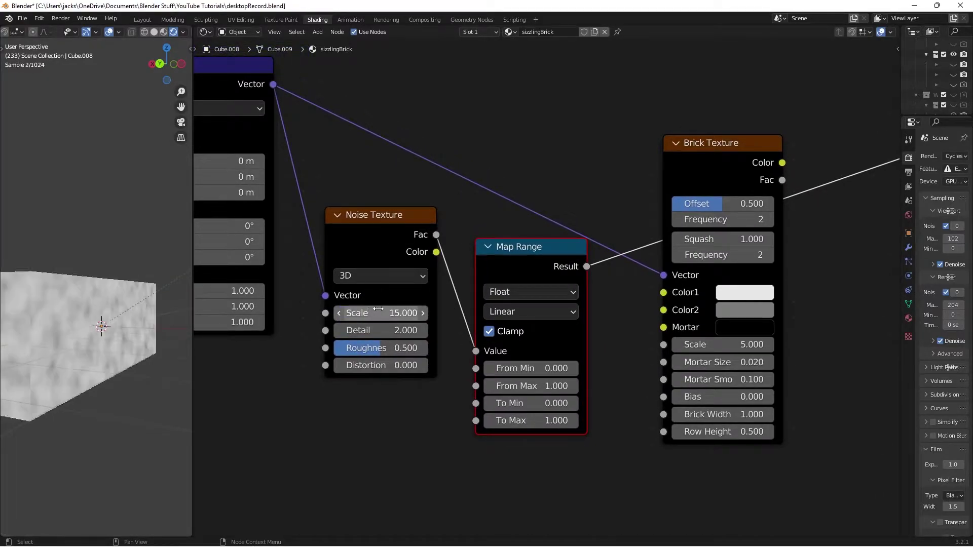
left_click(395, 330)
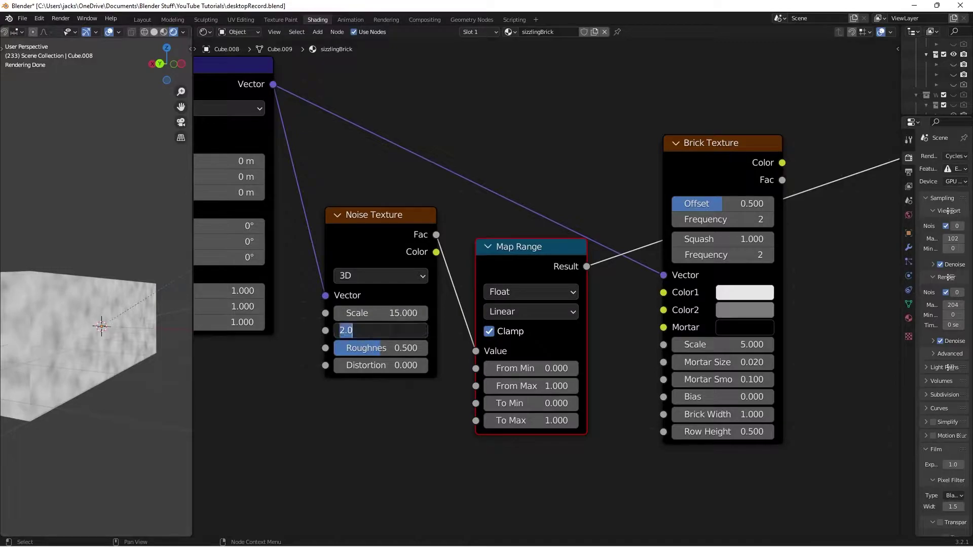
type("16")
key("Return")
left_click(390, 347)
type("0.65")
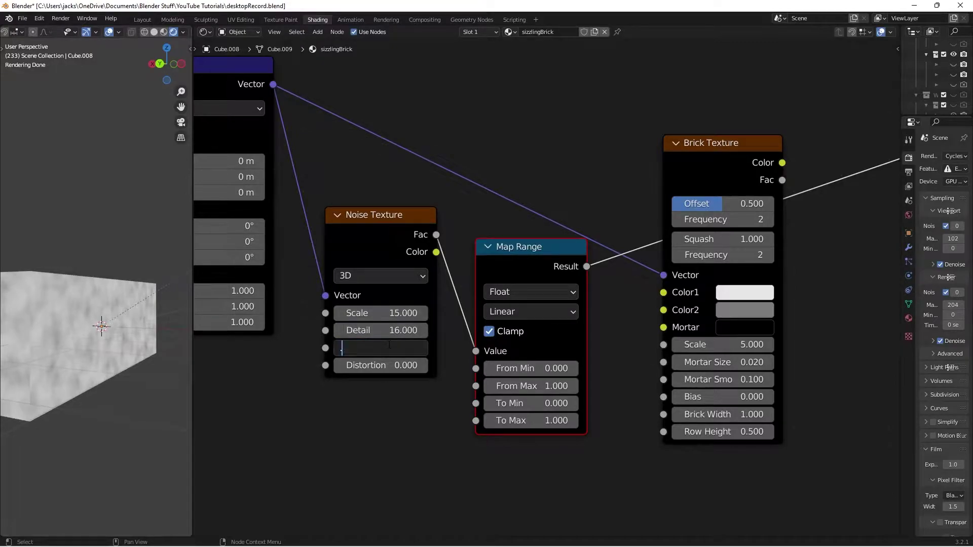
key("Return")
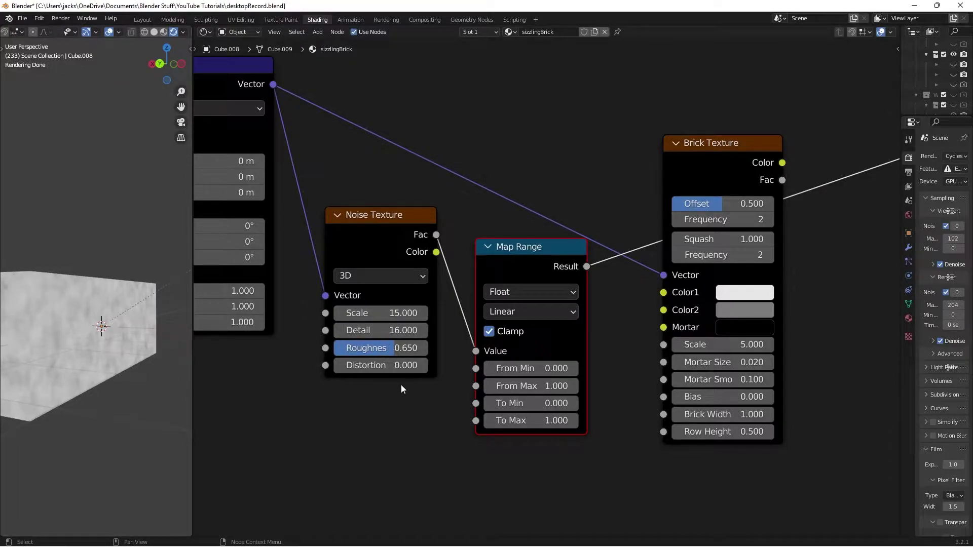
key("ctrl+s")
Set the Map Range node's From Min to 0.3 and To Max to 0.05
left_click(574, 373)
left_click(575, 373)
left_click(575, 373)
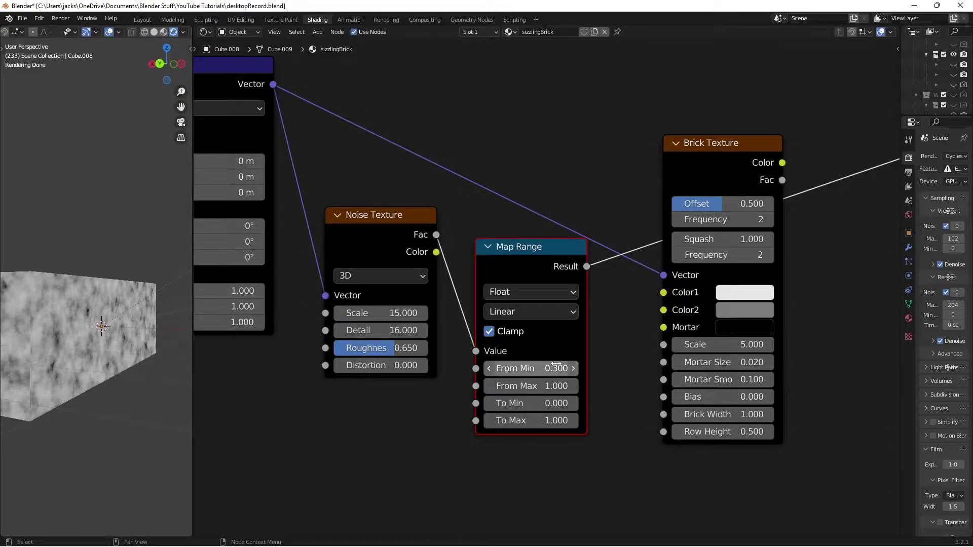
left_click(531, 421)
type("0.05")
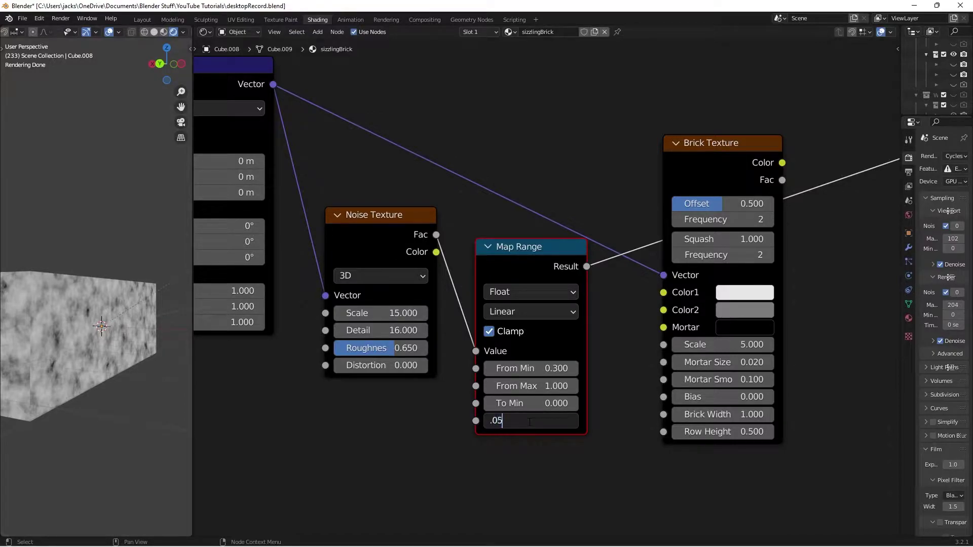
key("Return")
left_click(261, 454)
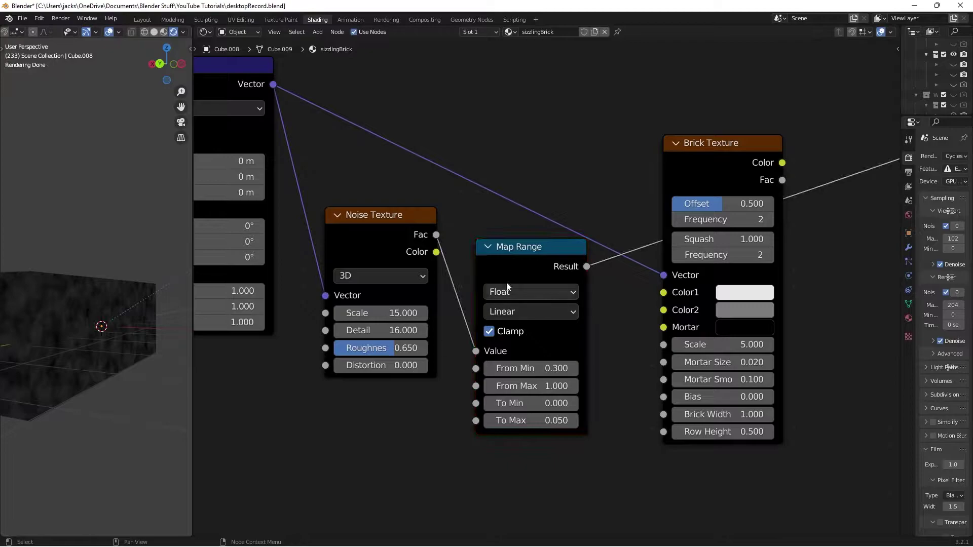
Preview the Brick Texture on the wall, connect Map Range's Result to its Mortar Size input, and save the file
left_click_drag(520, 269, 518, 269)
left_click(629, 208)
left_click(711, 161, "ctrl+shift")
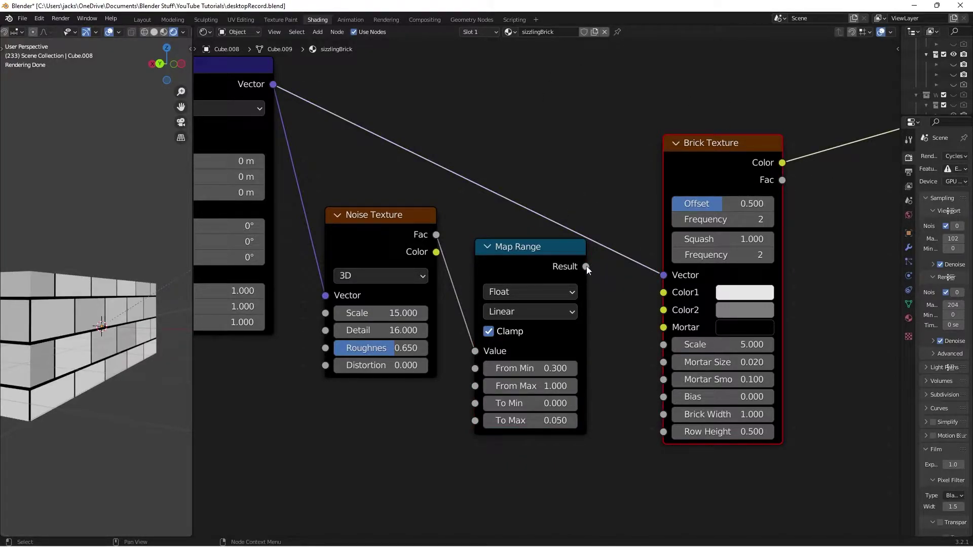
left_click_drag(586, 267, 668, 367)
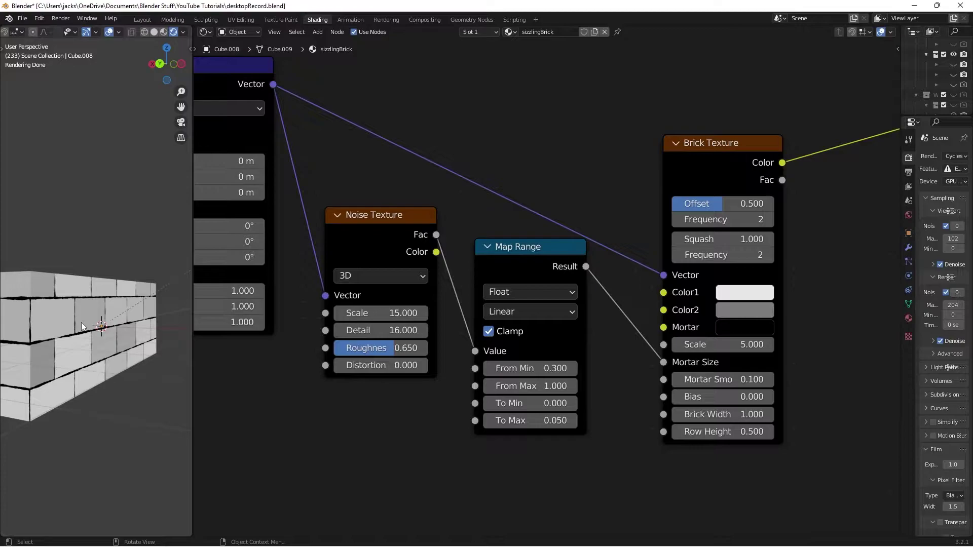
key("ctrl+s")
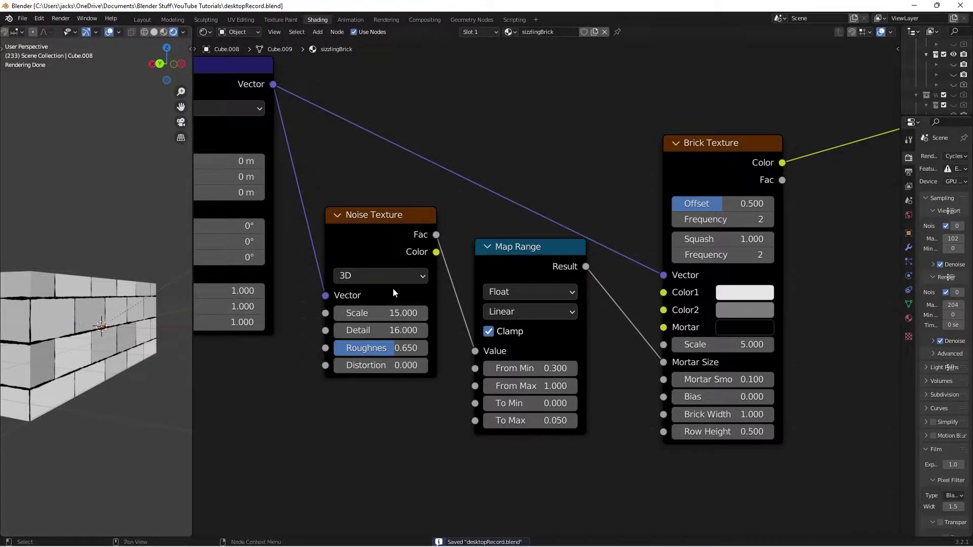
Set the Brick Texture's Color1 to pure white and Color2 to pure black, and move the node slightly closer to Map Range
scroll(757, 337, "up", 2)
middle_click_drag(815, 319, 674, 347)
scroll(675, 348, "up", 2)
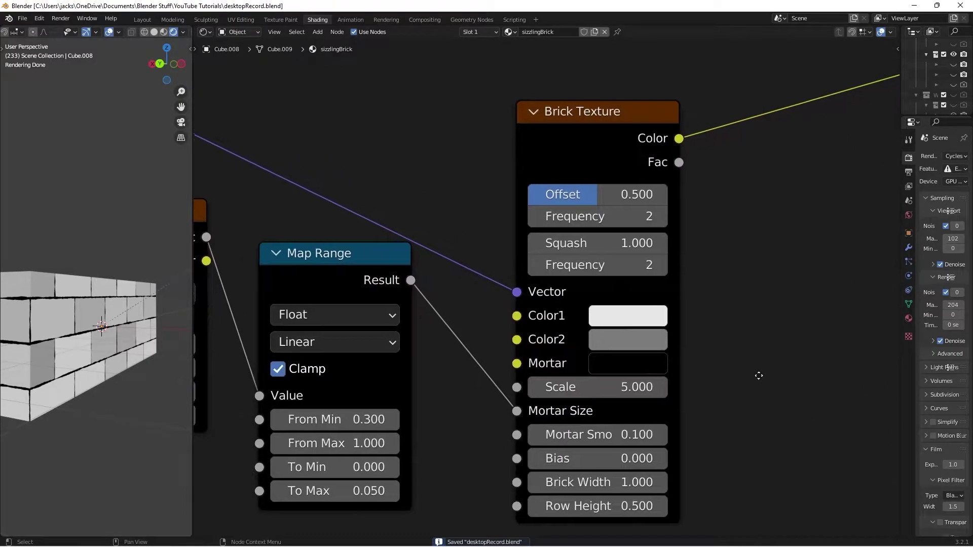
middle_click_drag(757, 375, 729, 372)
scroll(729, 371, "down", 1)
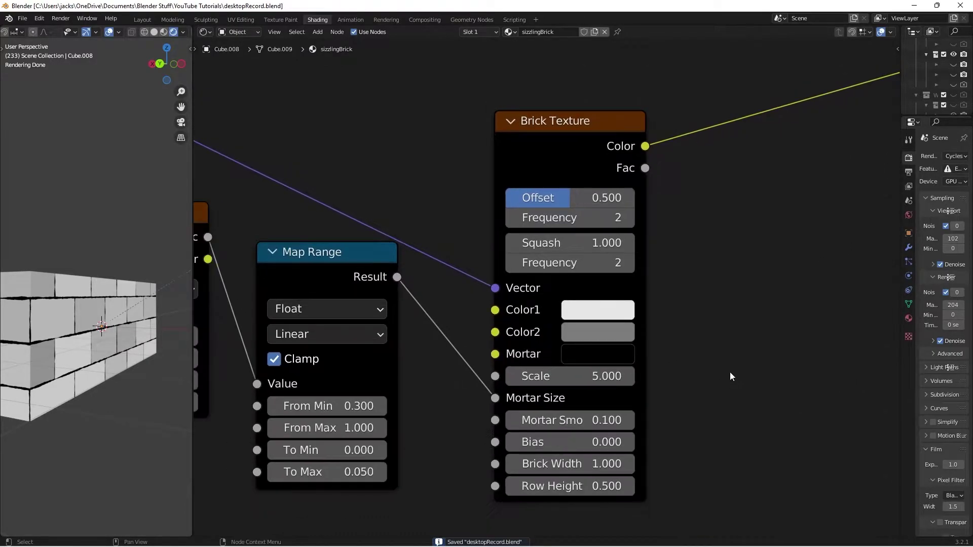
left_click(604, 310)
left_click_drag(734, 51, 734, 22)
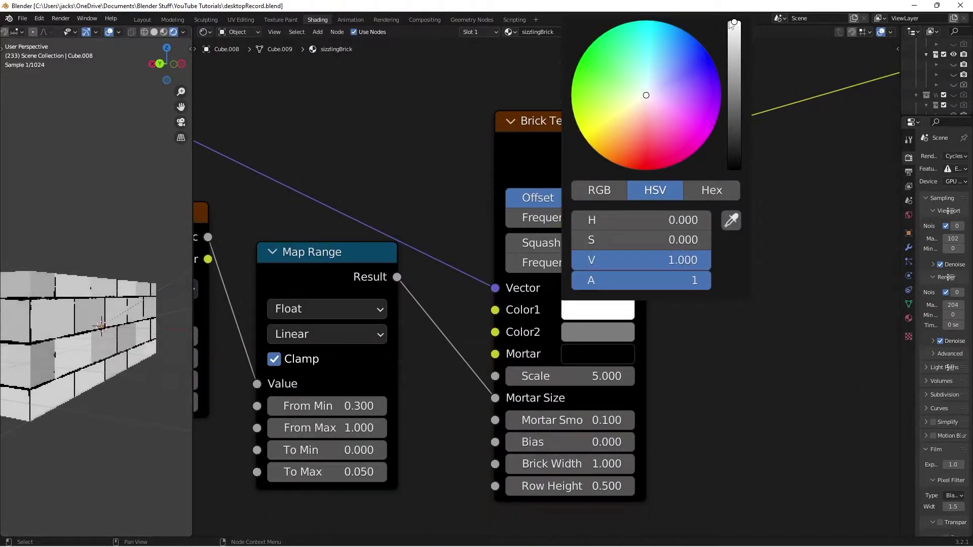
left_click(588, 328)
left_click_drag(735, 140, 734, 200)
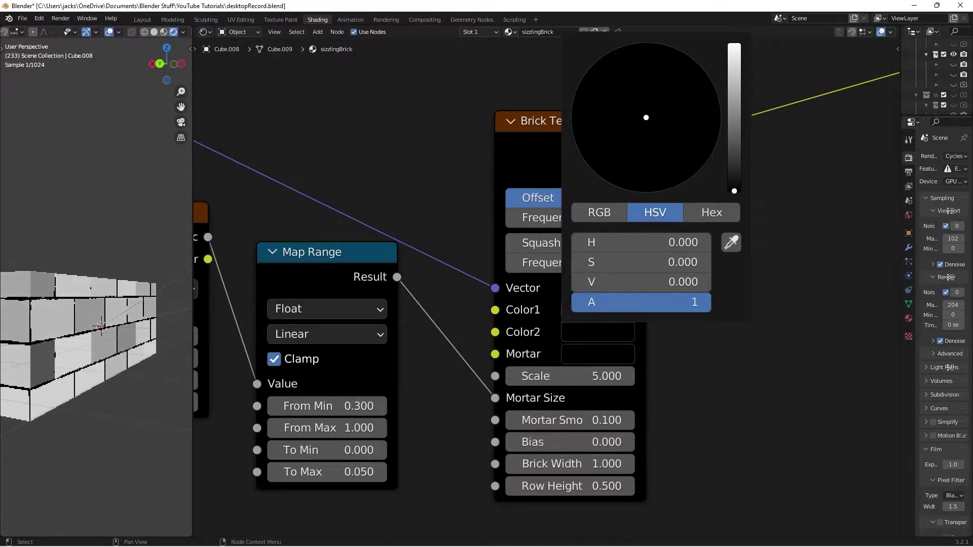
left_click_drag(564, 116, 540, 108)
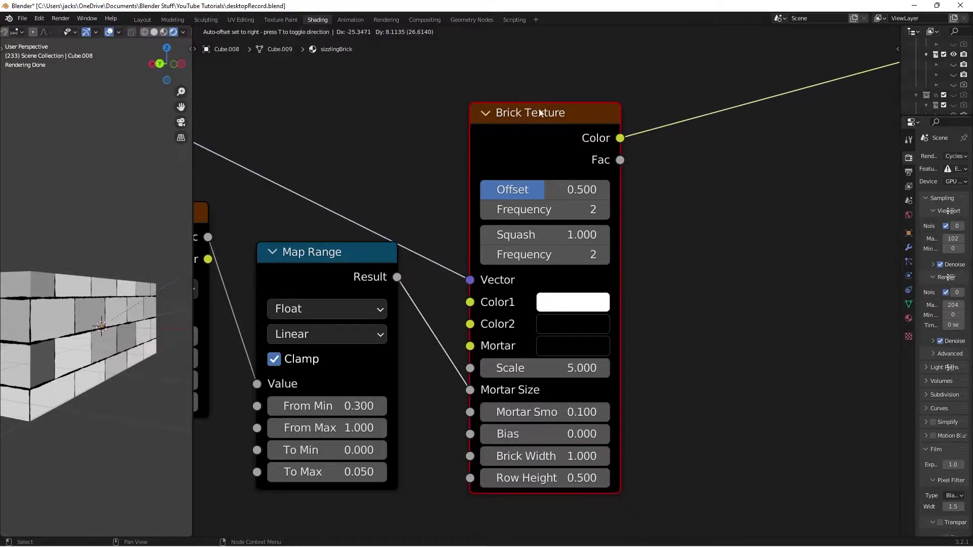
Add an Invert node beyond the Brick Texture, preview the brick's Fac output on the wall, and save the file
scroll(776, 277, "down", 3)
middle_click_drag(771, 269, 658, 335)
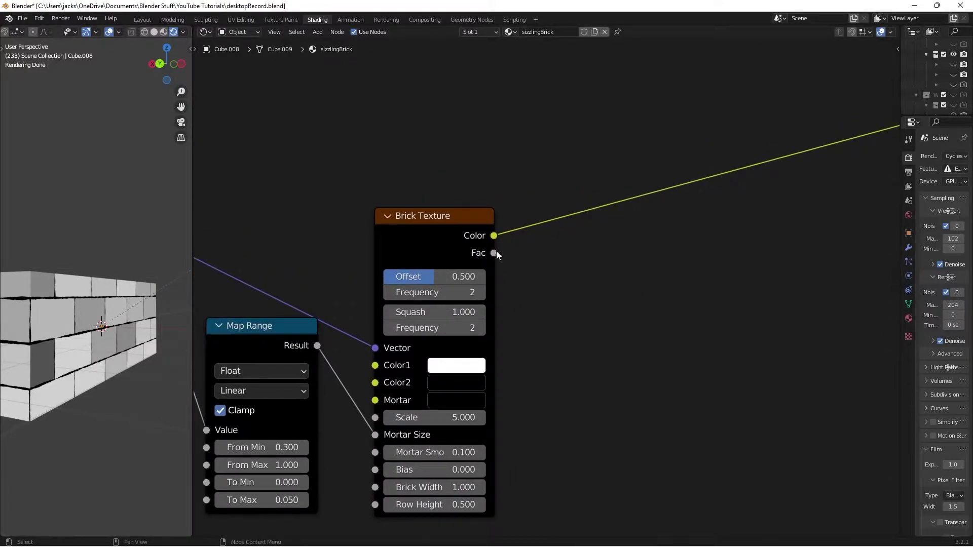
key("shift+a")
left_click(582, 272)
type("inver")
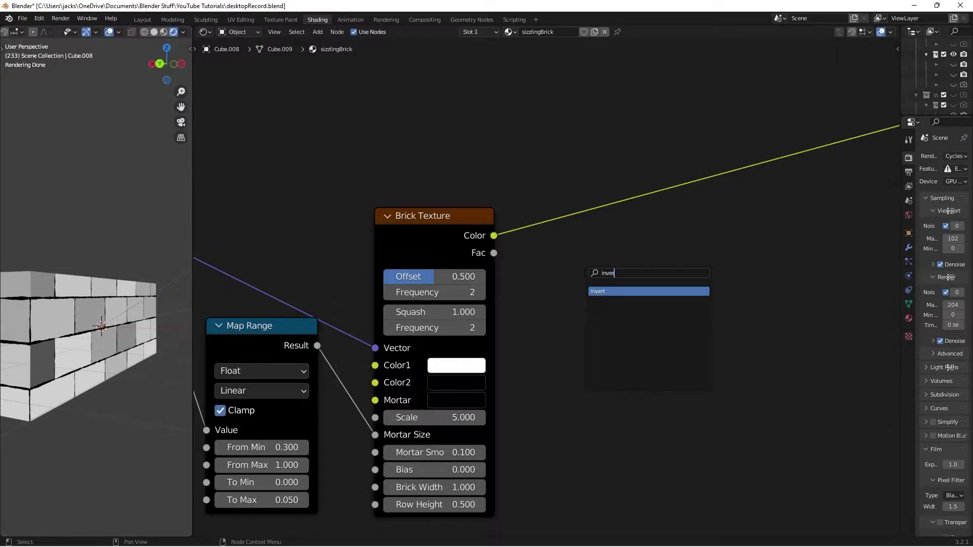
key("Return")
left_click(597, 87)
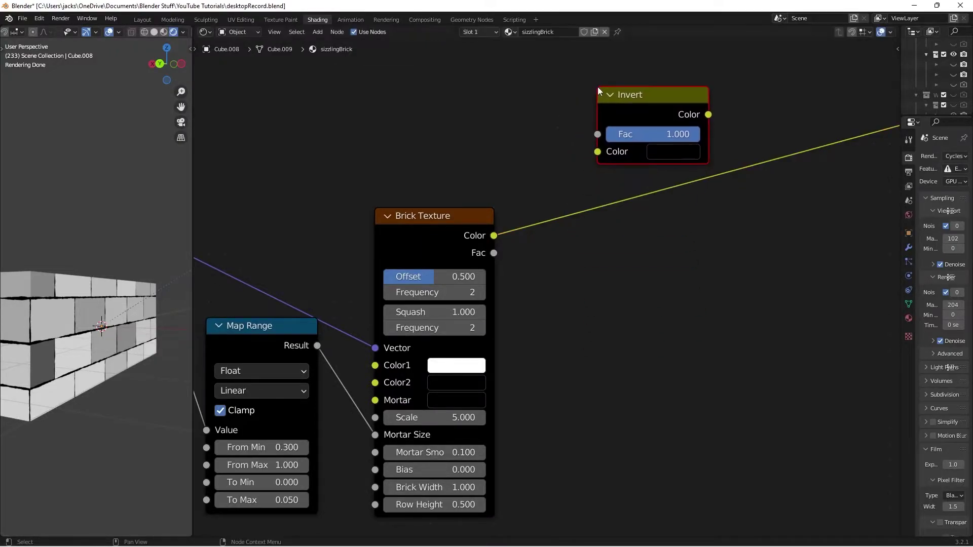
left_click(443, 233, "ctrl+shift")
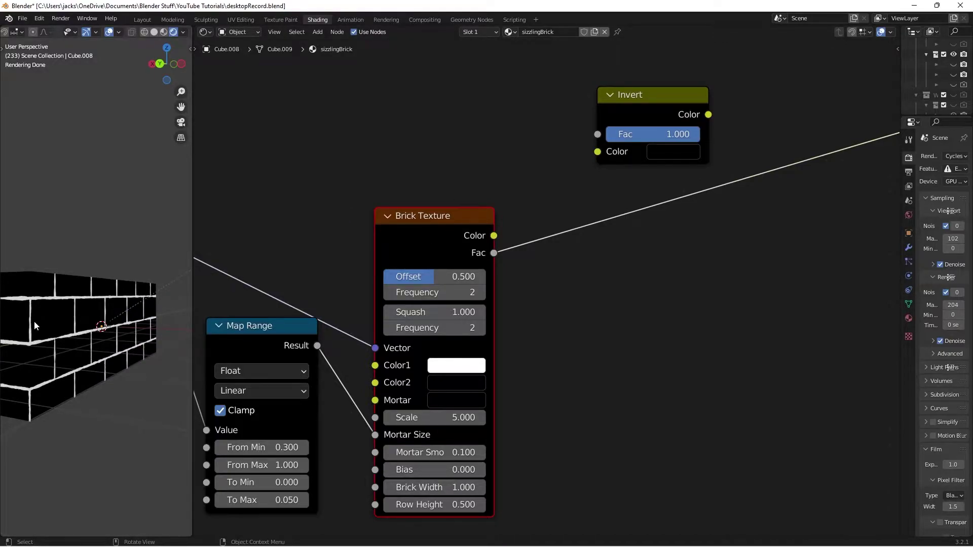
key("ctrl+s")
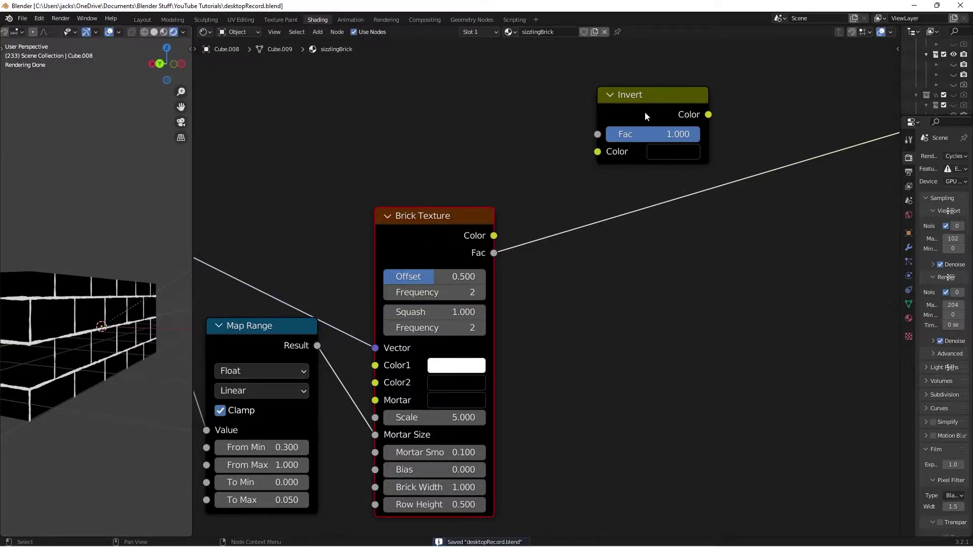
Connect the Brick Texture's Fac output to the Invert node's Color input and preview the inverted mask on the wall
left_click_drag(645, 112, 655, 113)
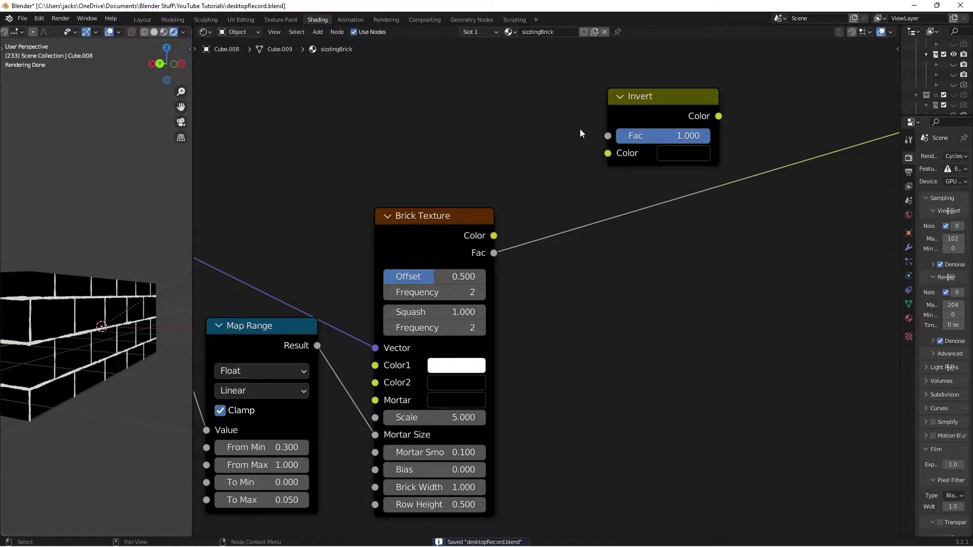
middle_click_drag(572, 173, 517, 306)
scroll(517, 306, "up", 1)
left_click_drag(608, 205, 601, 206)
scroll(501, 273, "down", 3)
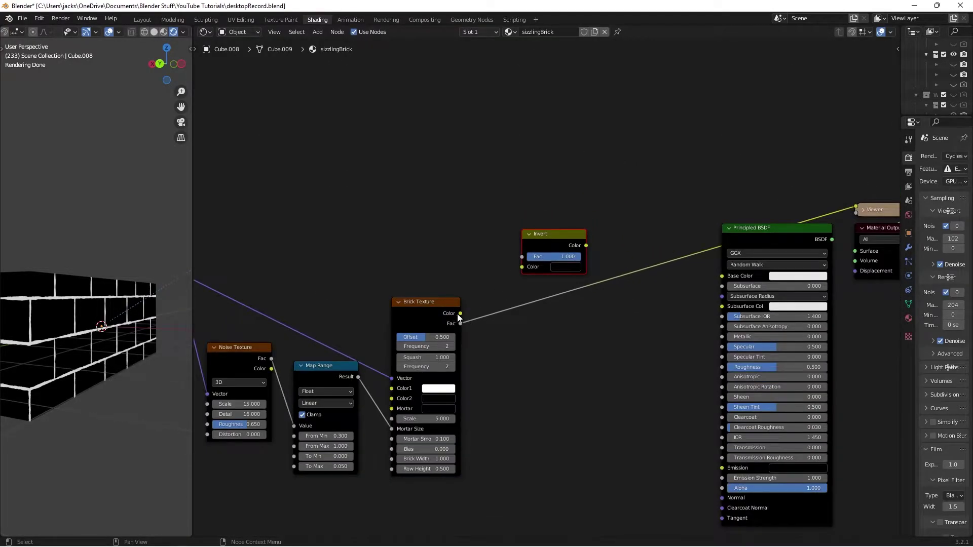
left_click_drag(460, 322, 522, 267)
middle_click_drag(458, 334, 542, 270)
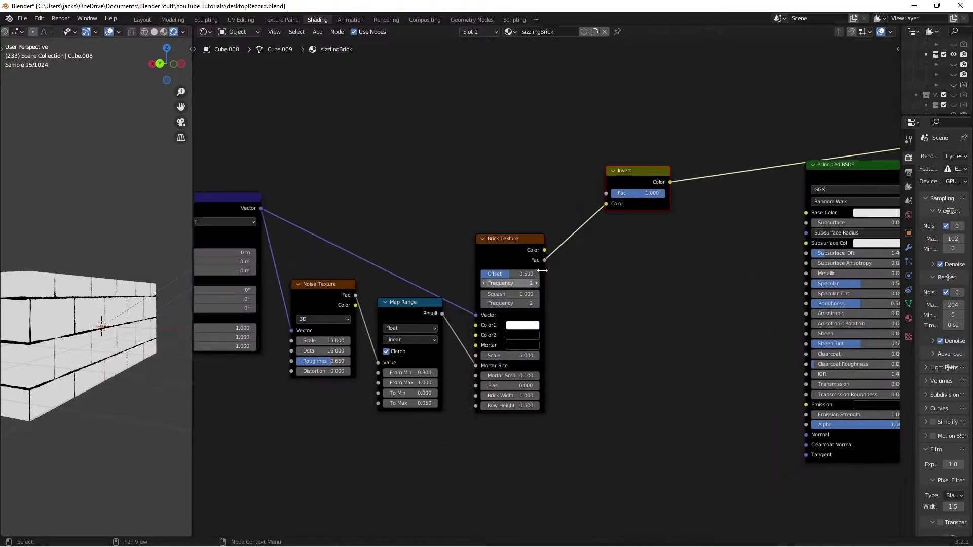
Move the Invert node below the Brick Texture, shift the Principled BSDF and output nodes farther away, and save the file
scroll(486, 208, "down", 2)
left_click_drag(436, 145, 646, 364)
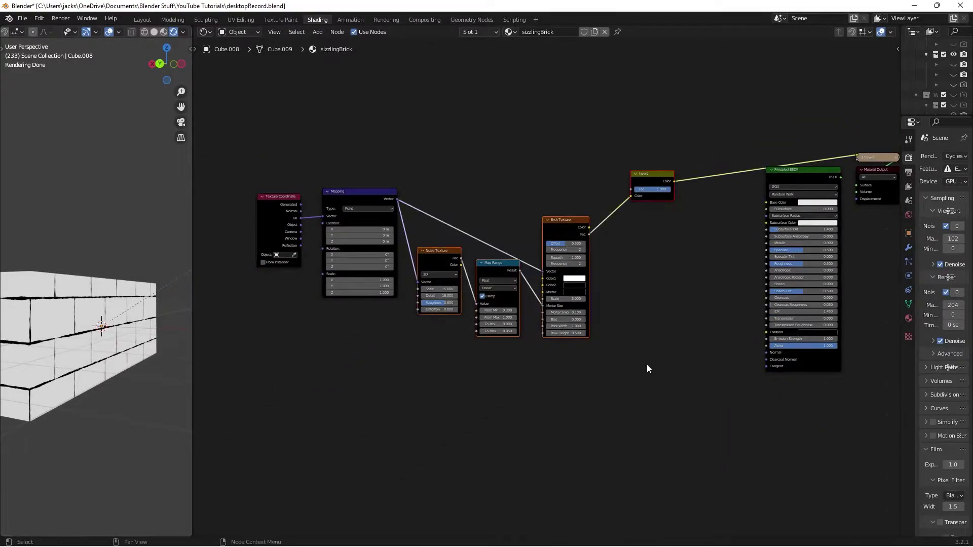
left_click(649, 176)
left_click_drag(649, 176, 640, 349)
left_click(680, 249)
middle_click_drag(733, 219, 547, 189)
left_click_drag(602, 91, 712, 269)
left_click_drag(620, 274, 814, 281)
middle_click_drag(582, 305, 589, 270)
scroll(589, 270, "up", 1)
key("ctrl+s")
scroll(589, 270, "up", 1)
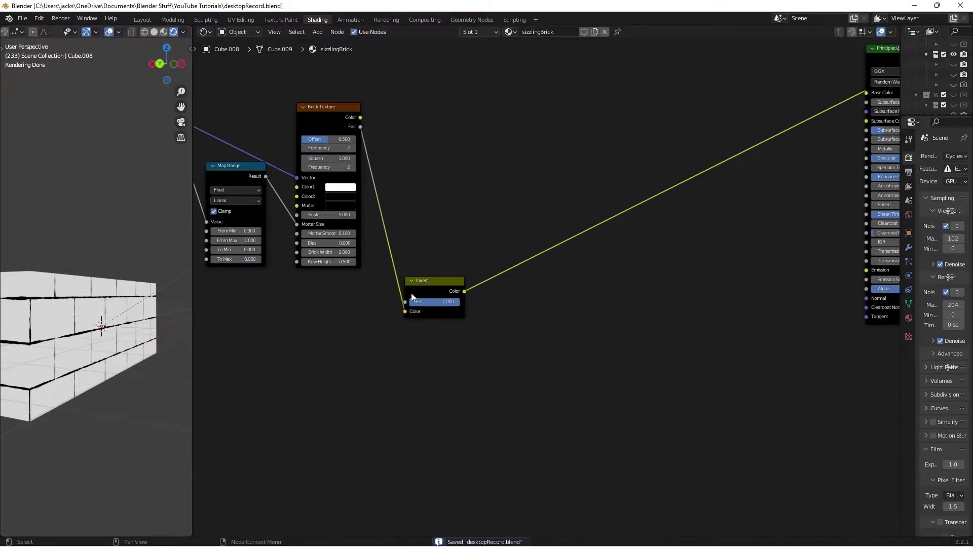
Add a Bump node between the Invert and Principled BSDF nodes and feed Invert's Color output into its Height input
key("shift+a")
type("bump")
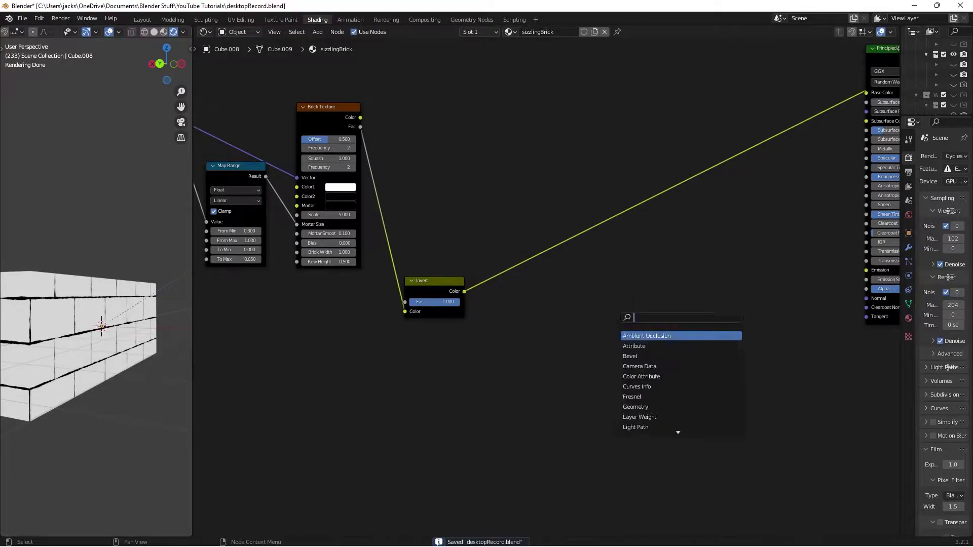
key("Return")
left_click(633, 263)
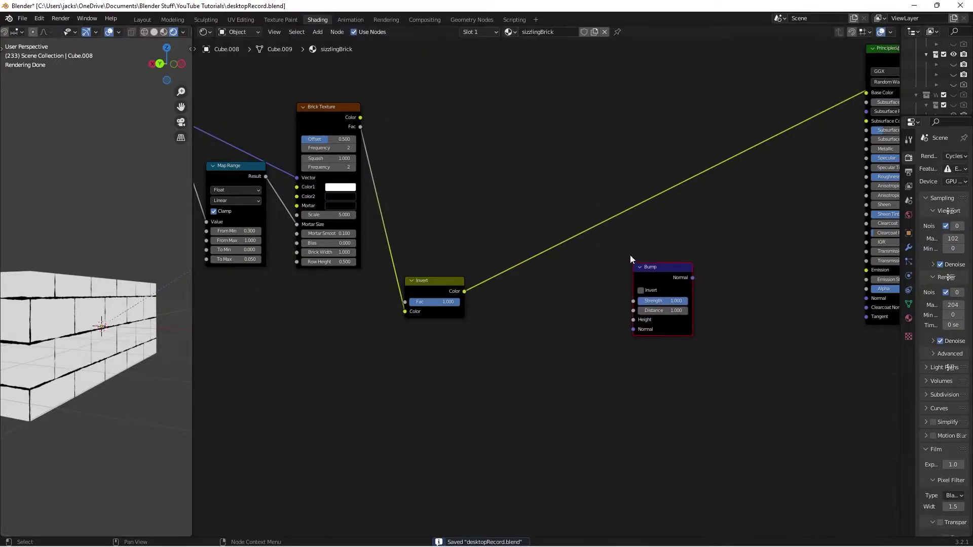
left_click_drag(465, 292, 633, 319)
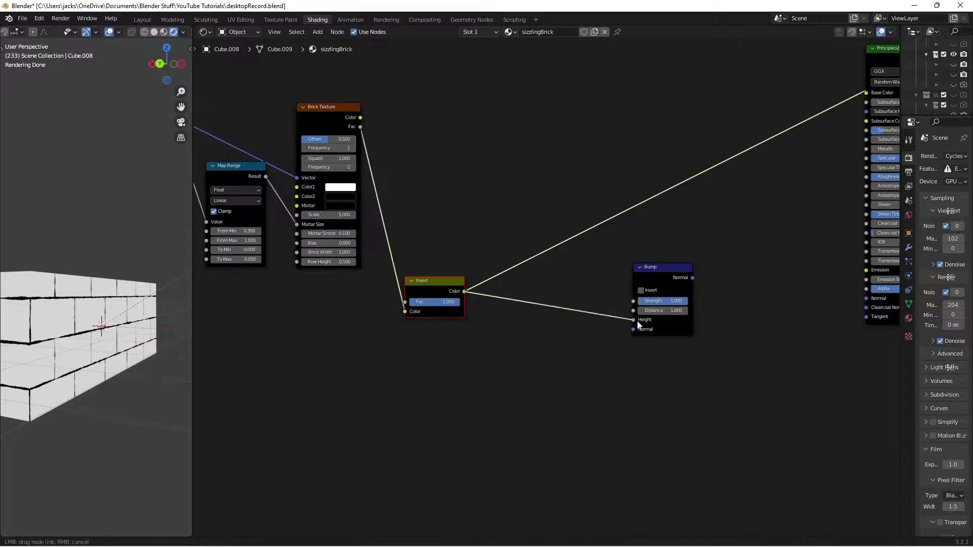
Connect Bump's Normal output to the Principled BSDF's Normal input, preview the shader on the wall, and save the file
left_click_drag(662, 270, 651, 270)
left_click(725, 245)
middle_click_drag(726, 246, 645, 262)
left_click_drag(600, 294, 794, 313)
middle_click_drag(719, 266, 686, 276)
left_click(801, 340, "ctrl+shift")
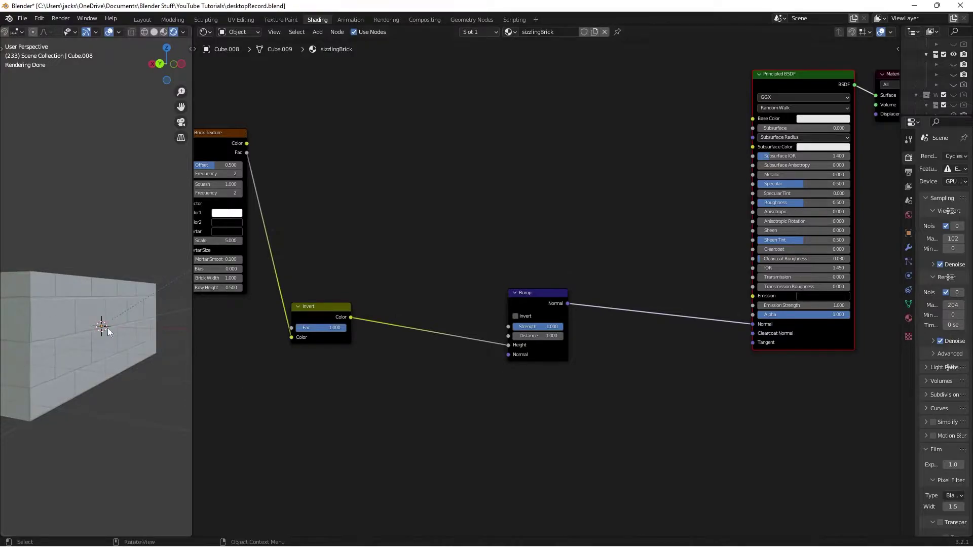
key("ctrl+s")
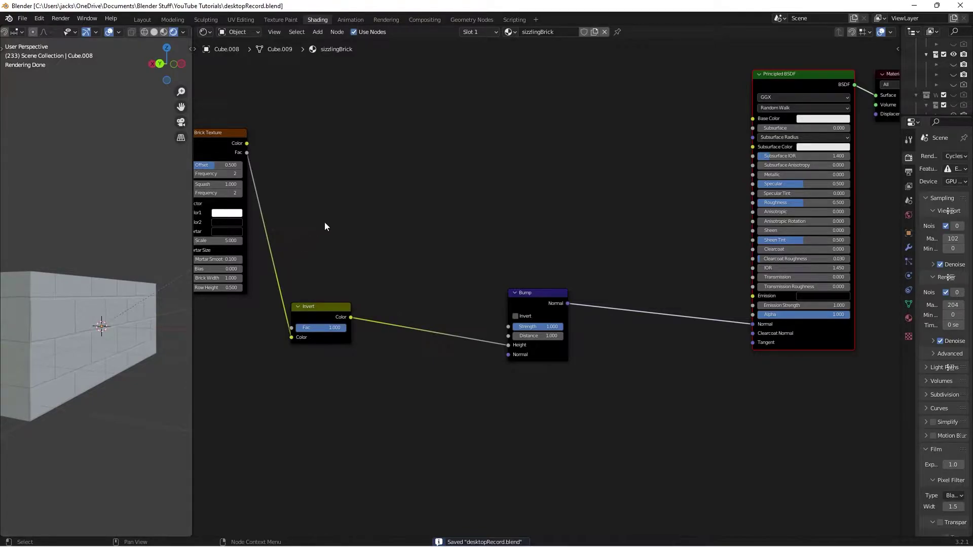
left_click(104, 349)
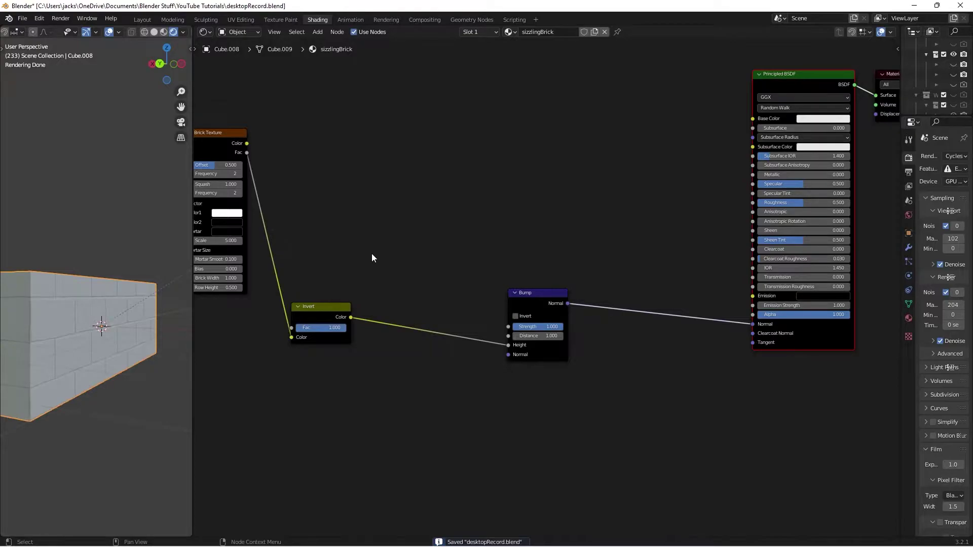
key("ctrl+s")
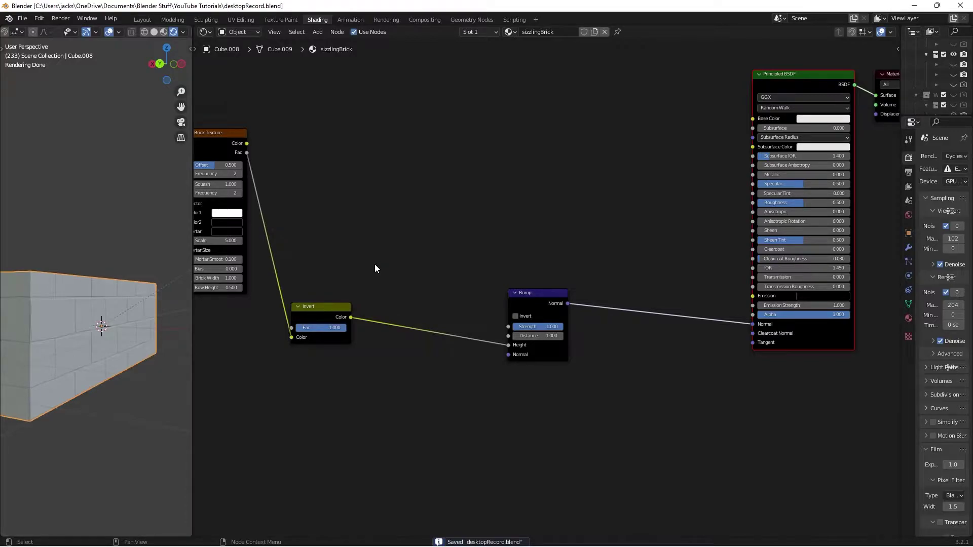
Add a Voronoi Texture above the Brick Texture and connect Mapping's Vector output to its Vector input
middle_click_drag(375, 263, 486, 321)
scroll(485, 321, "down", 3)
middle_click_drag(446, 254, 578, 316)
key("shift+a")
type("voro")
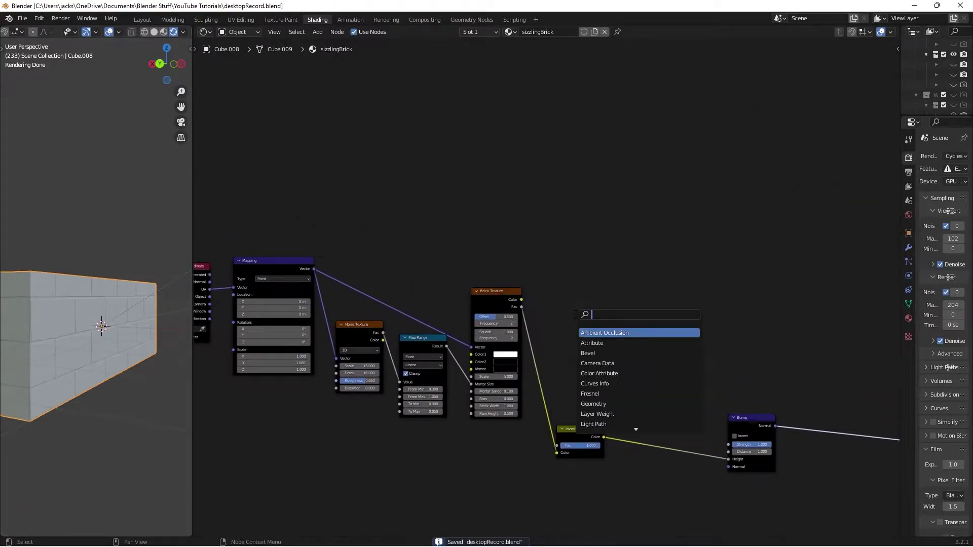
key("Return")
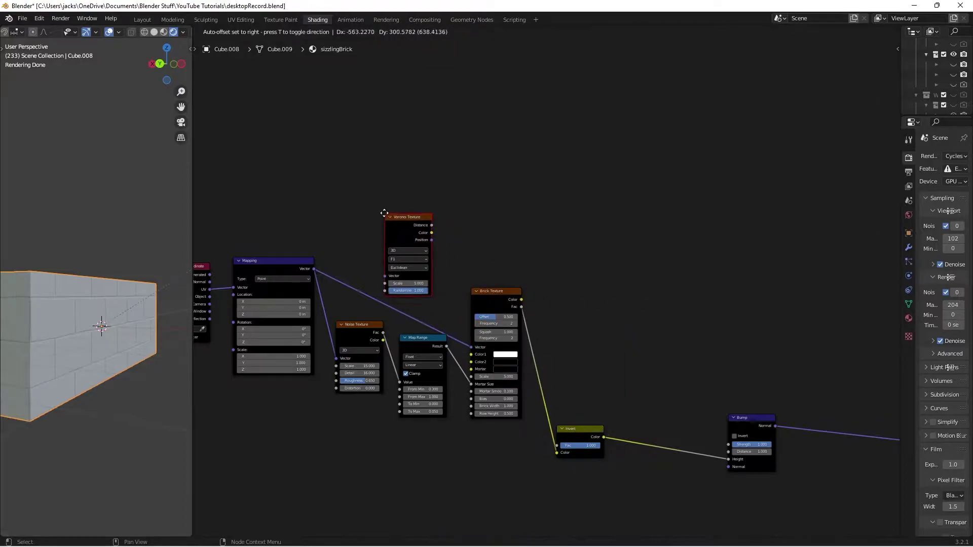
left_click(381, 213)
left_click_drag(314, 270, 379, 273)
left_click_drag(402, 221, 484, 201)
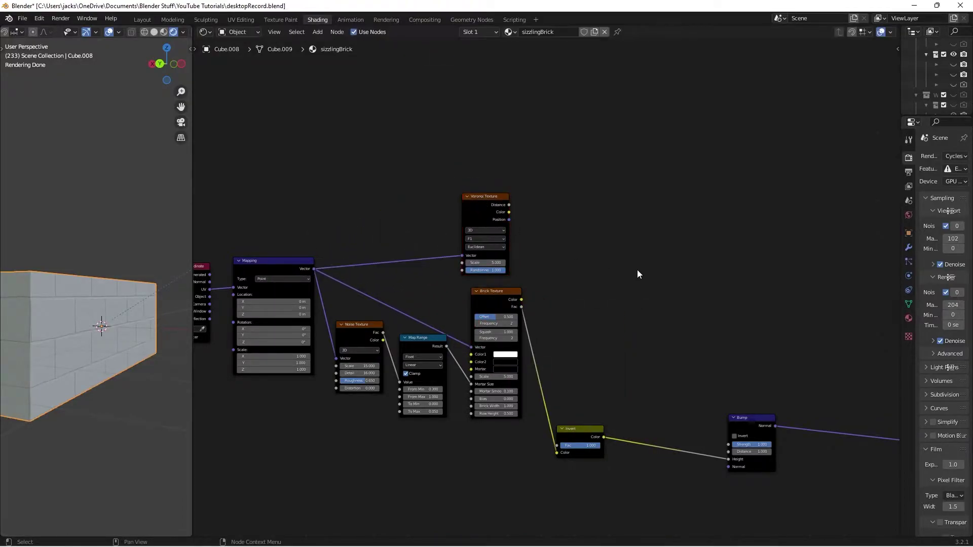
Preview the Voronoi Texture on the wall, set its Scale to 200, and change its distance metric to Minkowski
scroll(624, 338, "up", 3)
left_click(416, 245, "ctrl+shift")
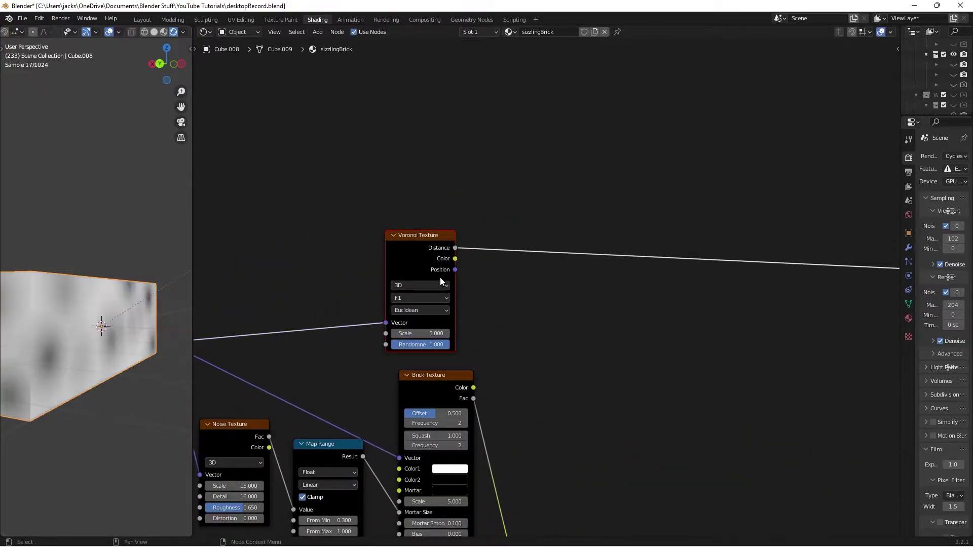
middle_click_drag(526, 332, 543, 325, "ctrl")
left_click(413, 353)
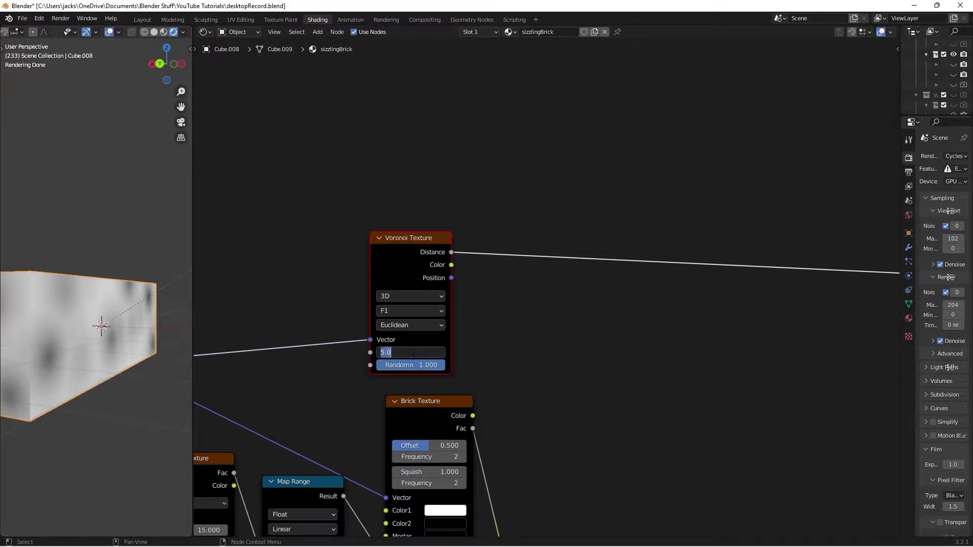
type("200")
key("Return")
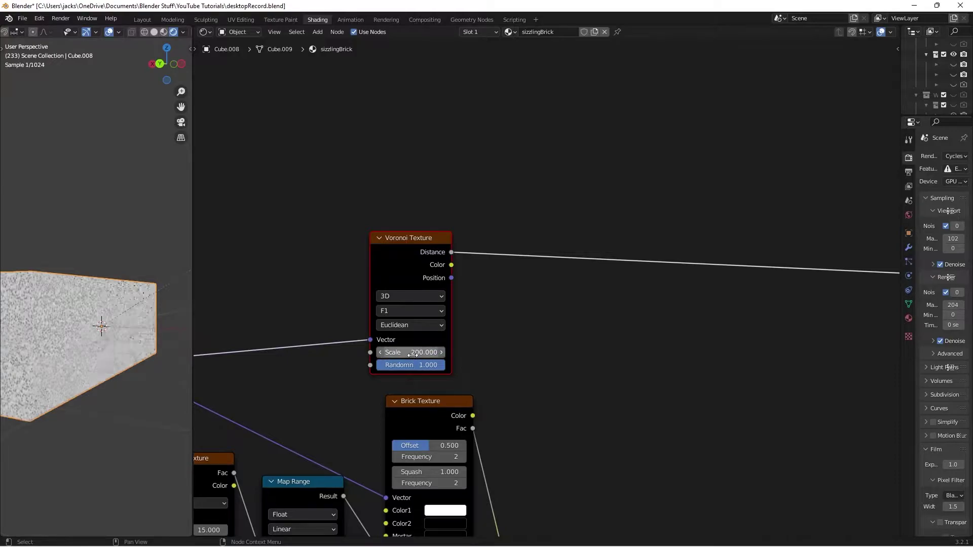
left_click(404, 328)
left_click(409, 378)
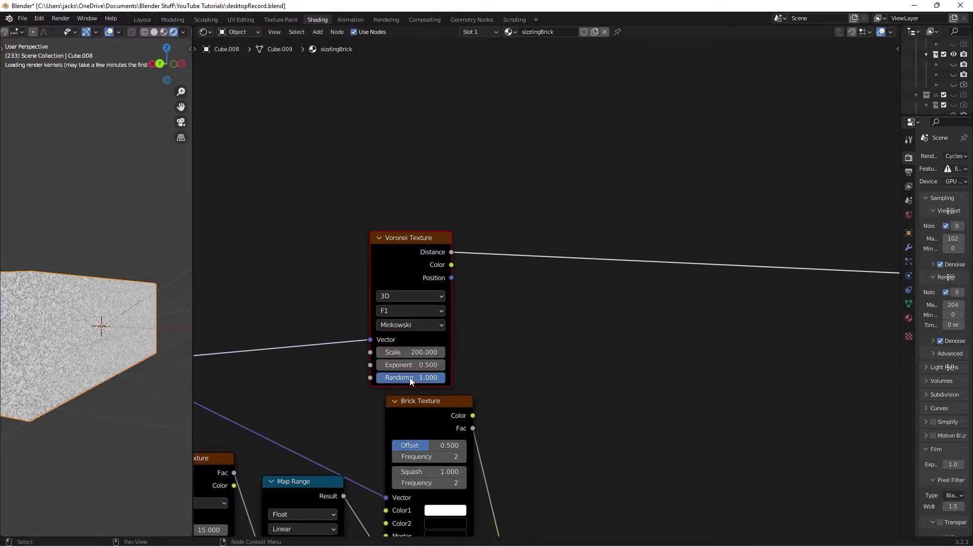
Set the Voronoi Texture's Exponent to 20 and nudge the node slightly in the node tree
scroll(44, 348, "up", 3)
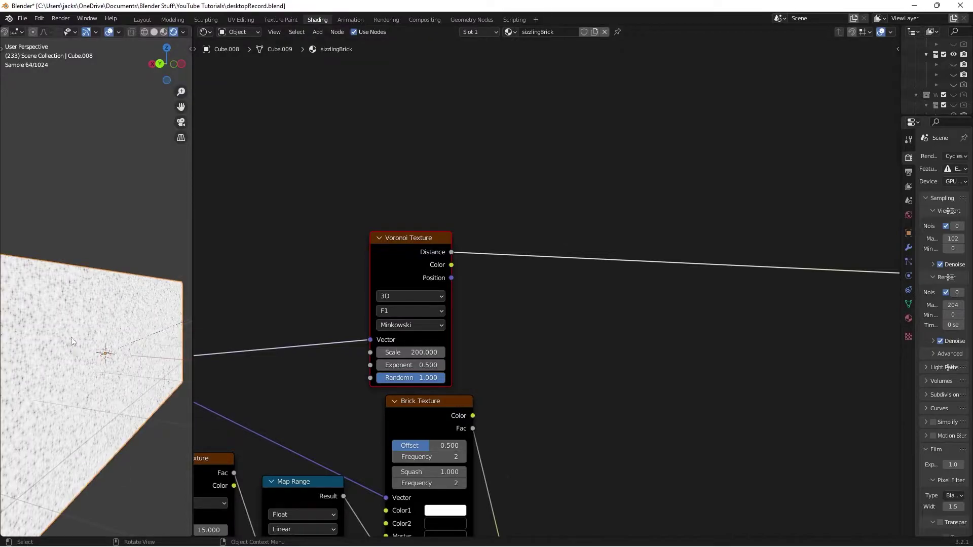
left_click(408, 365)
type("20")
key("Return")
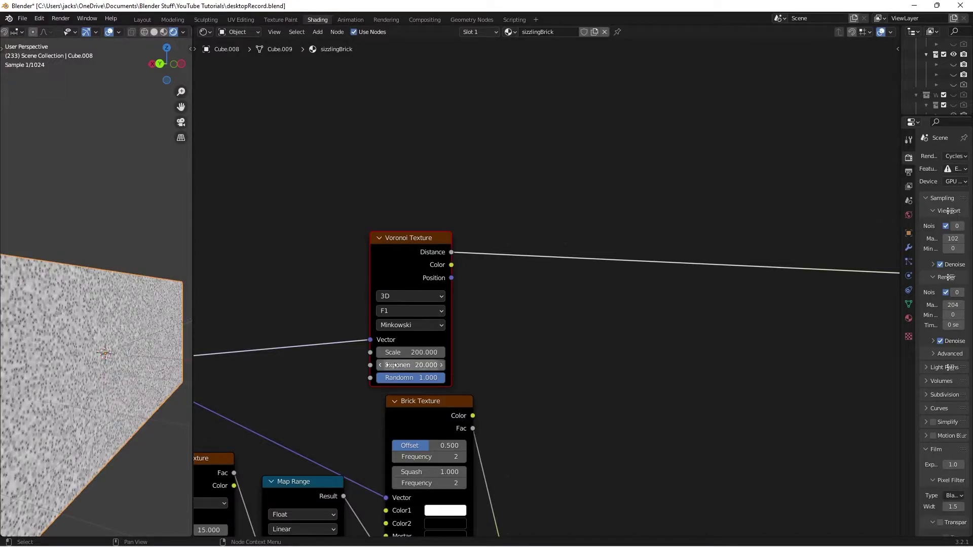
scroll(93, 401, "up", 2)
scroll(93, 400, "up", 1)
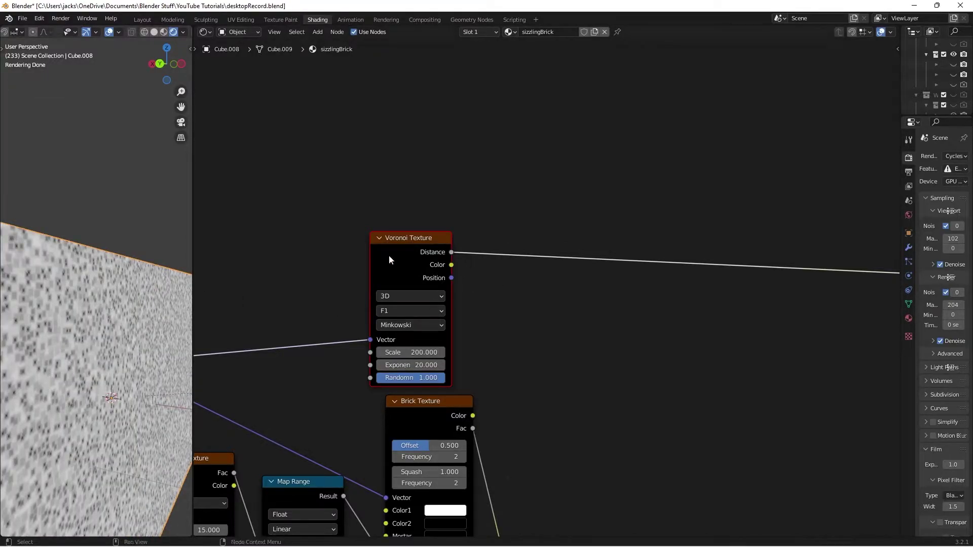
left_click_drag(388, 254, 385, 252)
left_click(765, 452)
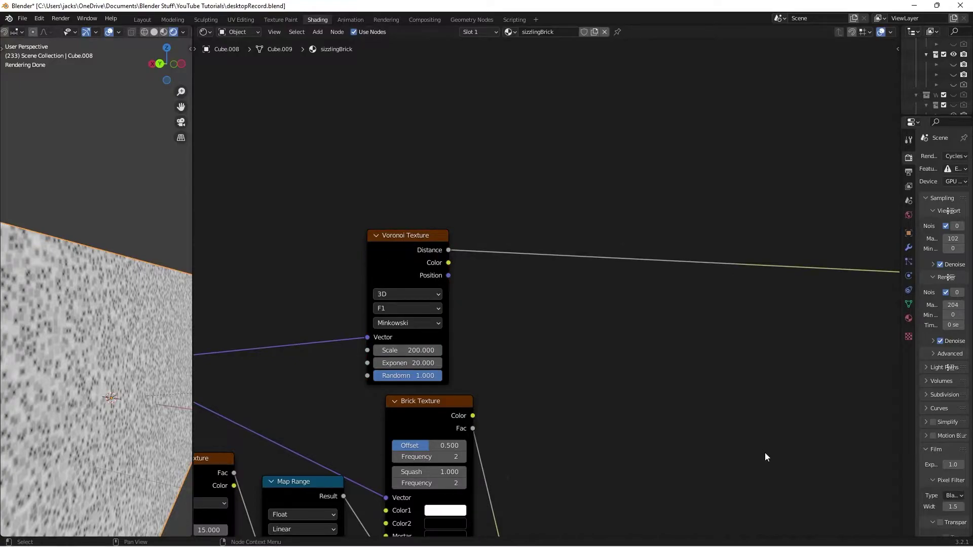
Add a Mix color node beyond the Voronoi Texture and connect Voronoi's Distance output to its Color2 input
scroll(764, 455, "down", 2)
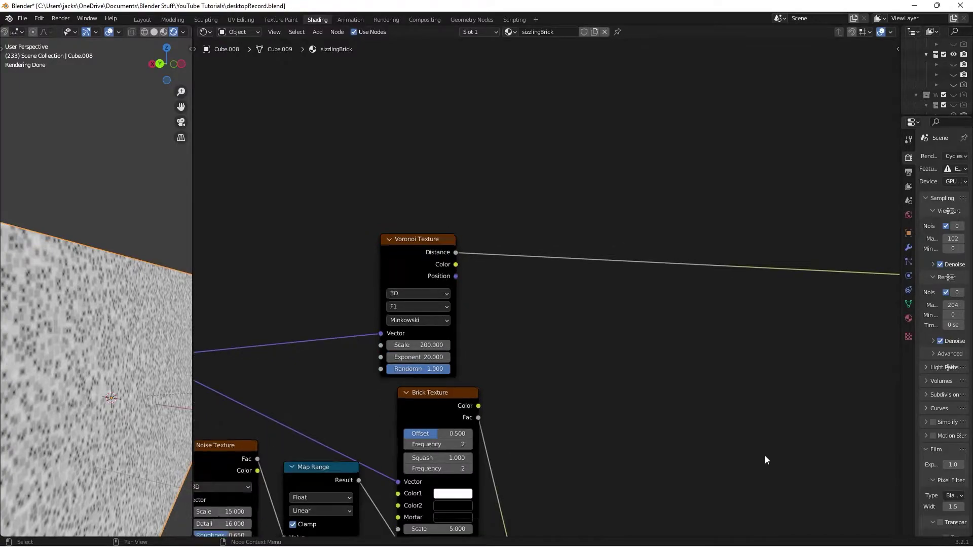
left_click(412, 272)
left_click(686, 410)
middle_click_drag(686, 409, 587, 402)
key("shift+a")
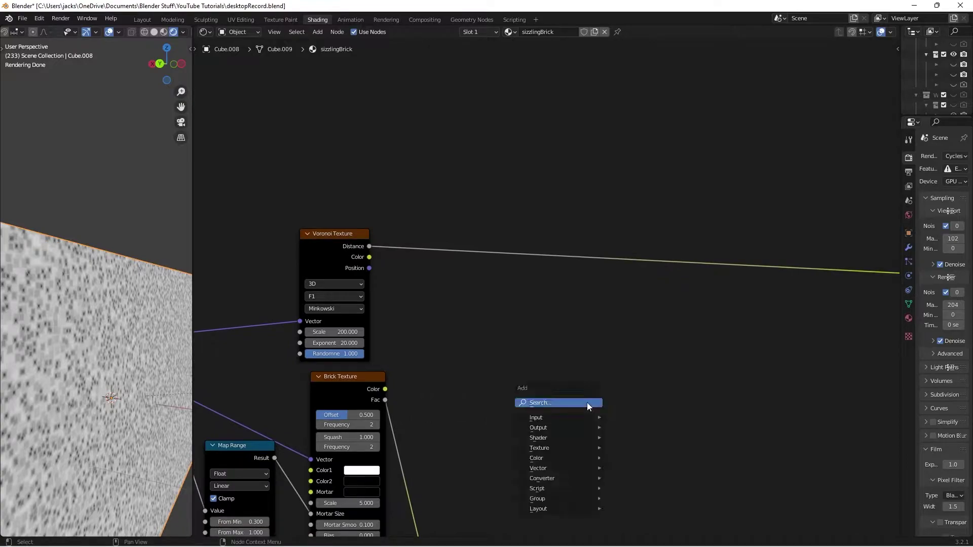
left_click(587, 403)
type("mix")
key("Return")
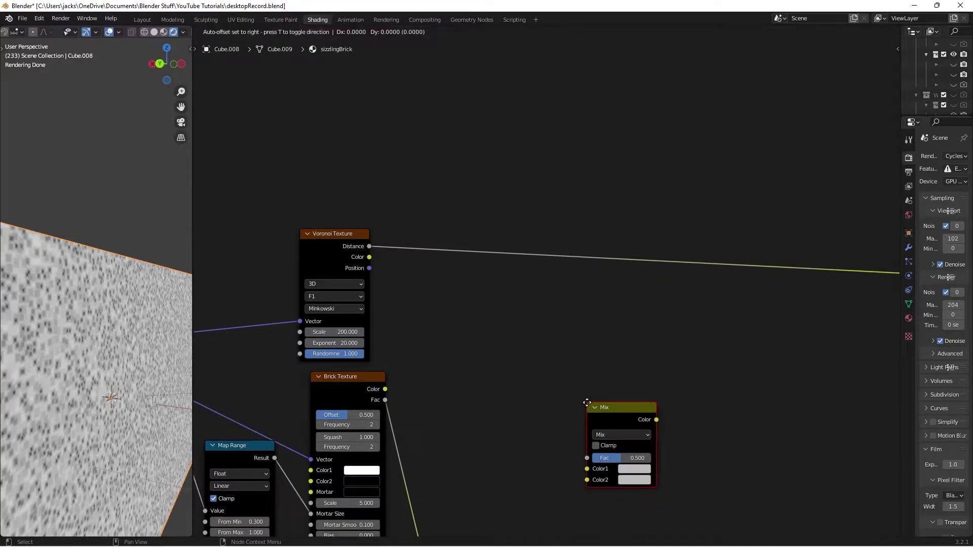
left_click(514, 344)
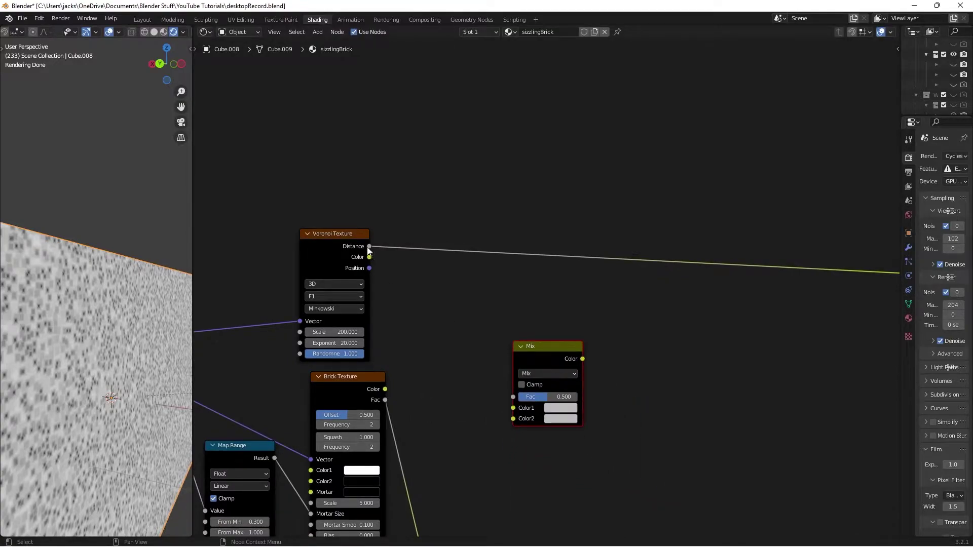
left_click_drag(369, 247, 513, 419)
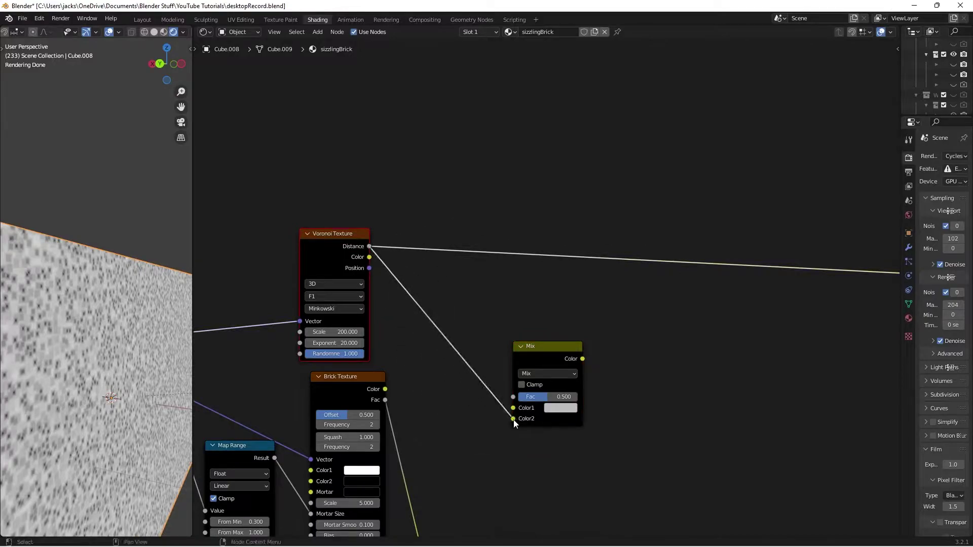
Drive the Mix node's Fac with the Brick Texture's Fac, preview the mix on the wall, and set Color1 to black
middle_click_drag(554, 355, 569, 311)
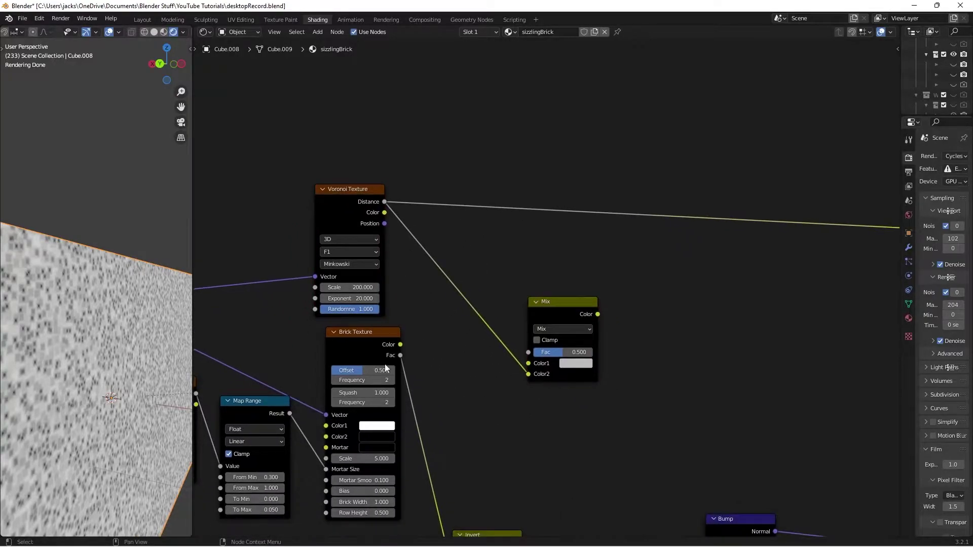
left_click_drag(401, 355, 528, 352)
left_click(562, 318, "ctrl+shift")
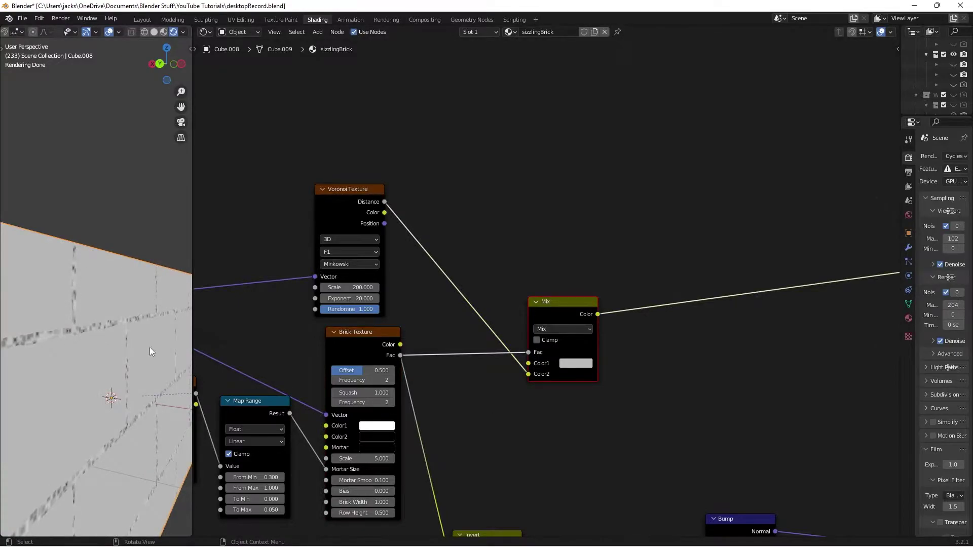
left_click(577, 364)
left_click_drag(645, 263, 644, 294)
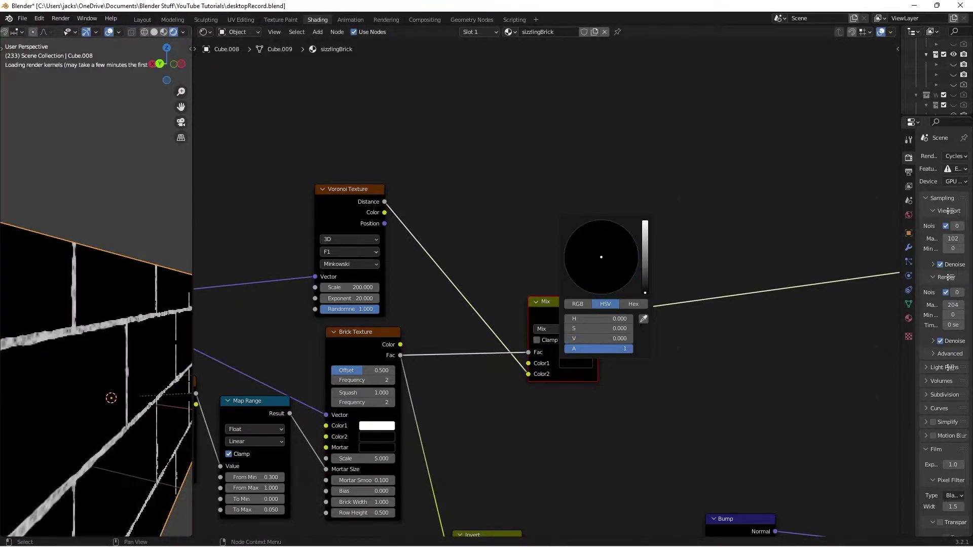
scroll(77, 357, "up", 2)
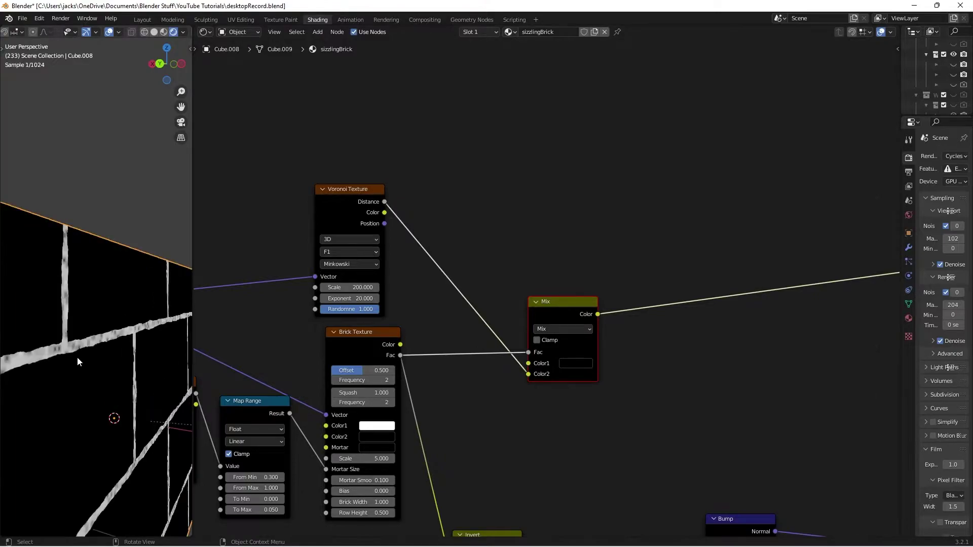
Insert a second Bump node on the link between the existing Bump and the Principled BSDF
middle_click_drag(732, 444, 587, 364)
scroll(588, 364, "down", 3)
left_click(588, 364)
key("shift+a")
type("bumop")
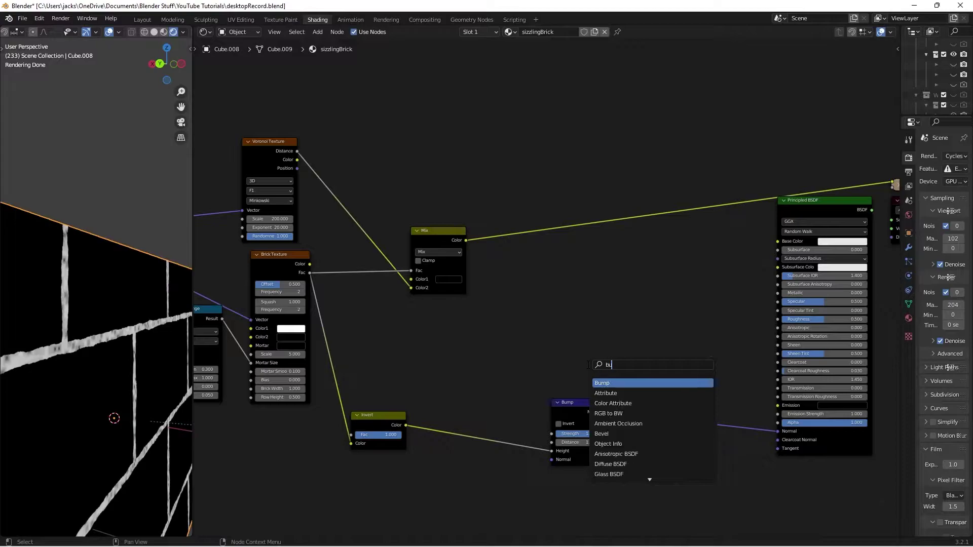
key("BackSpace")
key("BackSpace")
type("p")
key("Return")
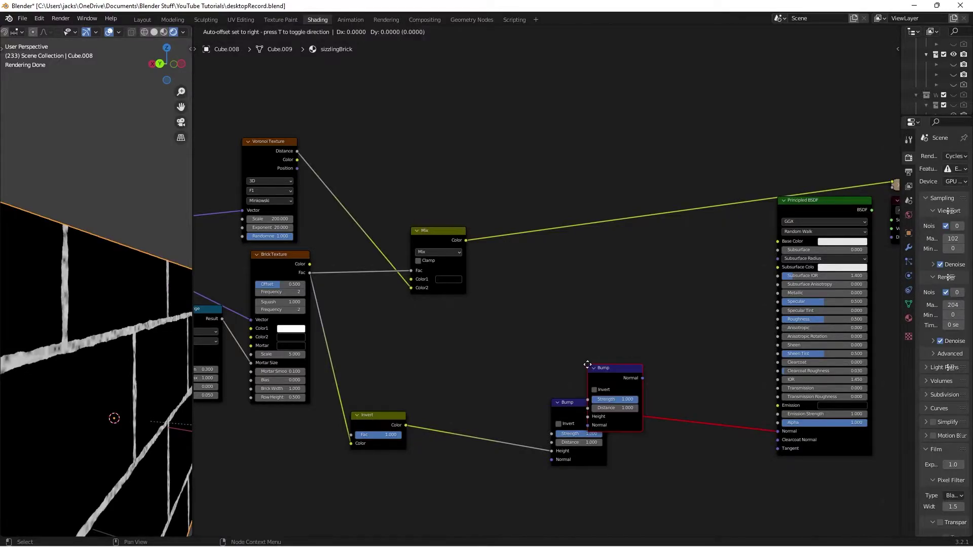
left_click(670, 412)
mouse_move(660, 391)
left_mouse_down()
mouse_move(653, 413)
mouse_move(660, 403)
left_mouse_up()
left_click(664, 382)
Feed Mix's Color output into the second Bump's Height, set its Strength to 0.1, and preview the Principled BSDF on the wall
left_click_drag(465, 240, 641, 454)
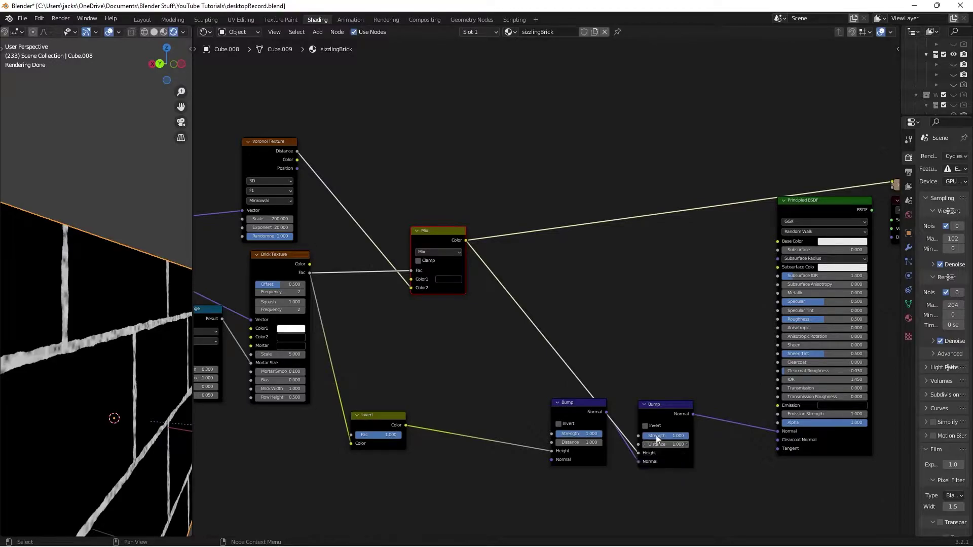
left_click(661, 436)
type("0.1")
key("Return")
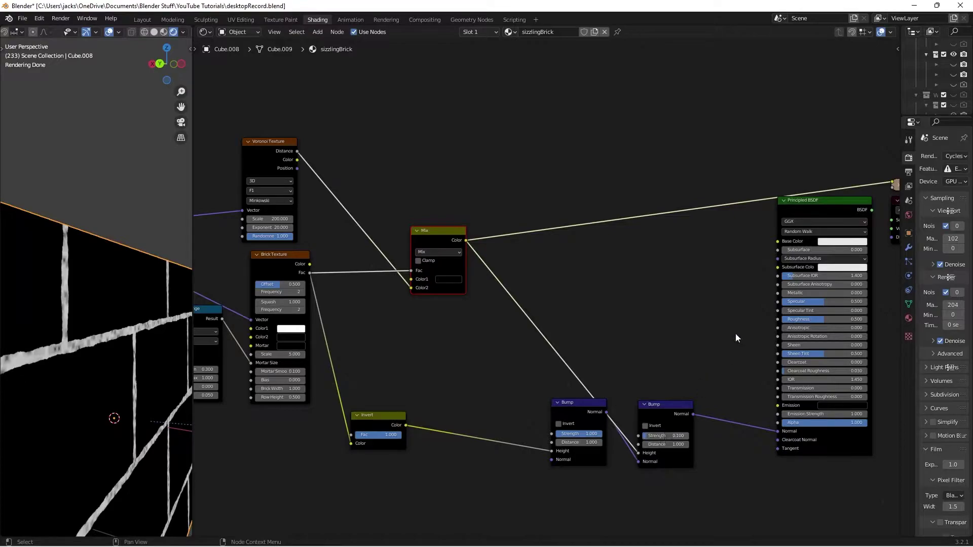
left_click(806, 219, "ctrl+shift")
scroll(71, 360, "up", 2)
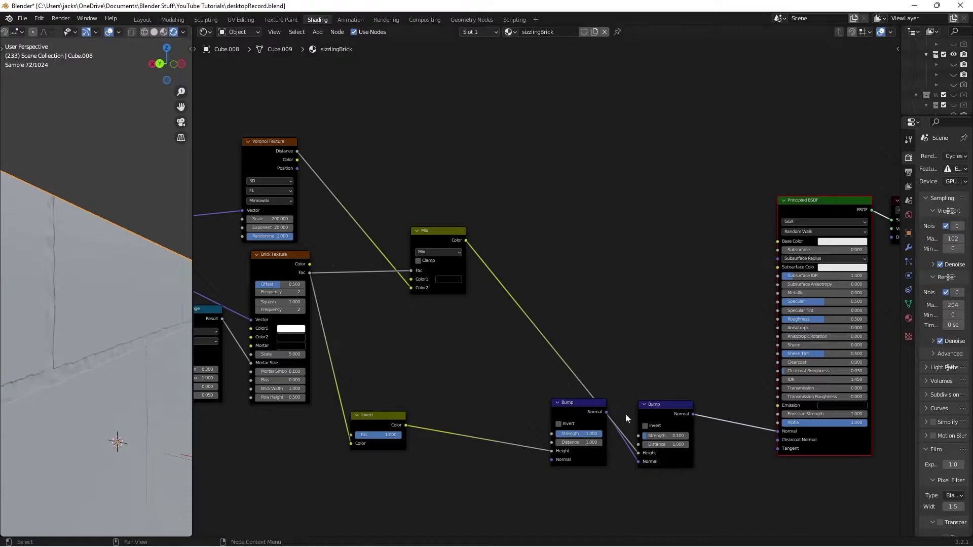
Reposition the second Bump and the Voronoi Texture to tidy the node tree, and save the file
left_click_drag(657, 415, 658, 403)
scroll(402, 257, "down", 2)
middle_click_drag(336, 212, 413, 248)
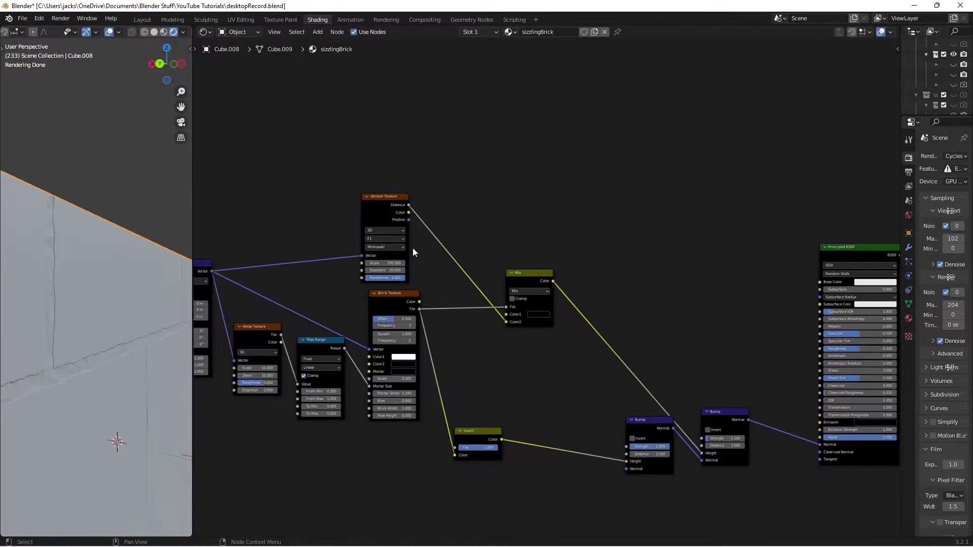
left_click_drag(405, 251, 377, 258)
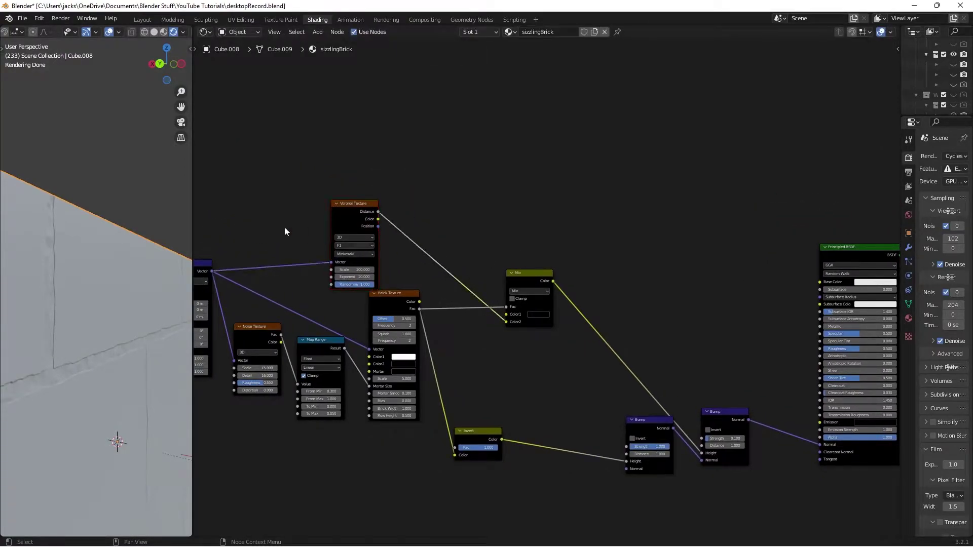
left_click_drag(354, 200, 365, 192)
key("ctrl+s")
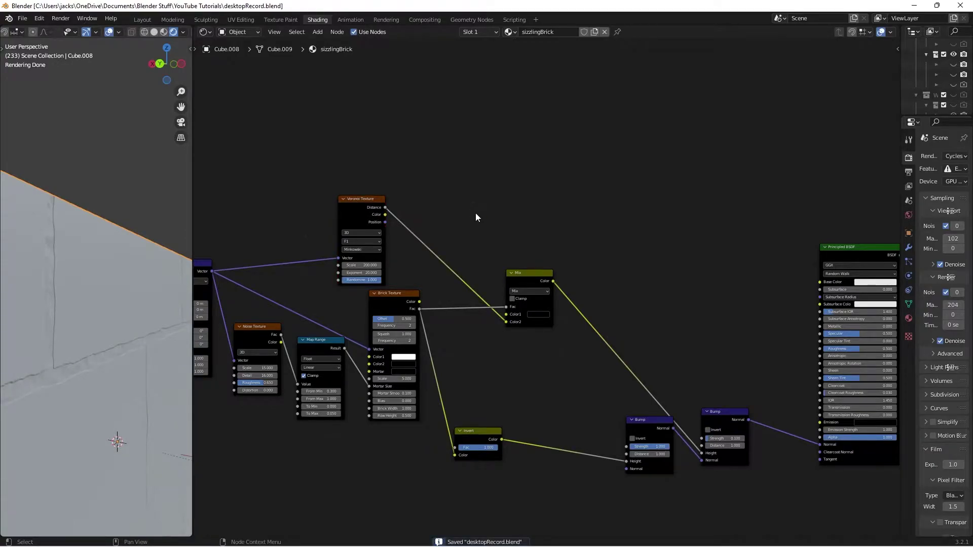
Add a Noise Texture above the Voronoi Texture and connect Mapping's Vector output to its Vector input
middle_click_drag(506, 240, 533, 262)
key("shift+a")
left_click(536, 261)
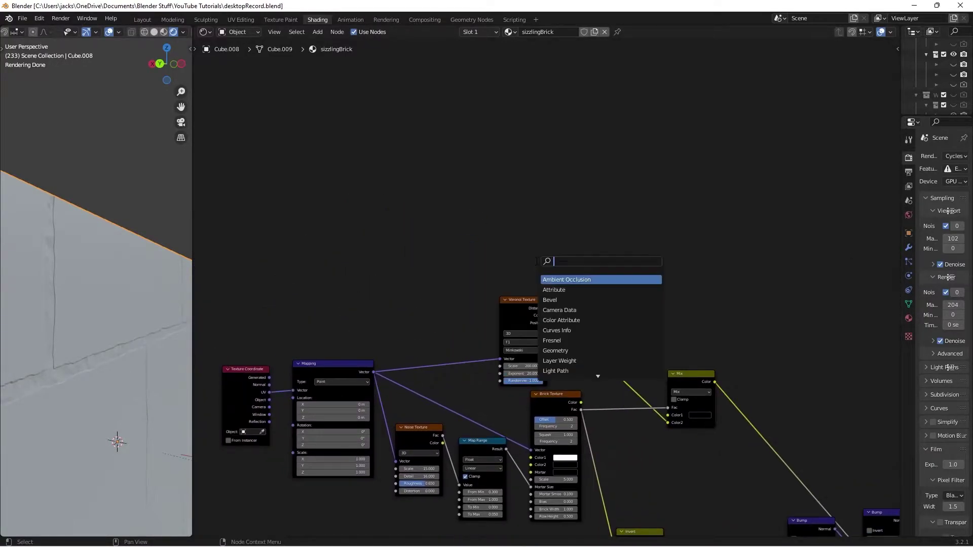
type("noise")
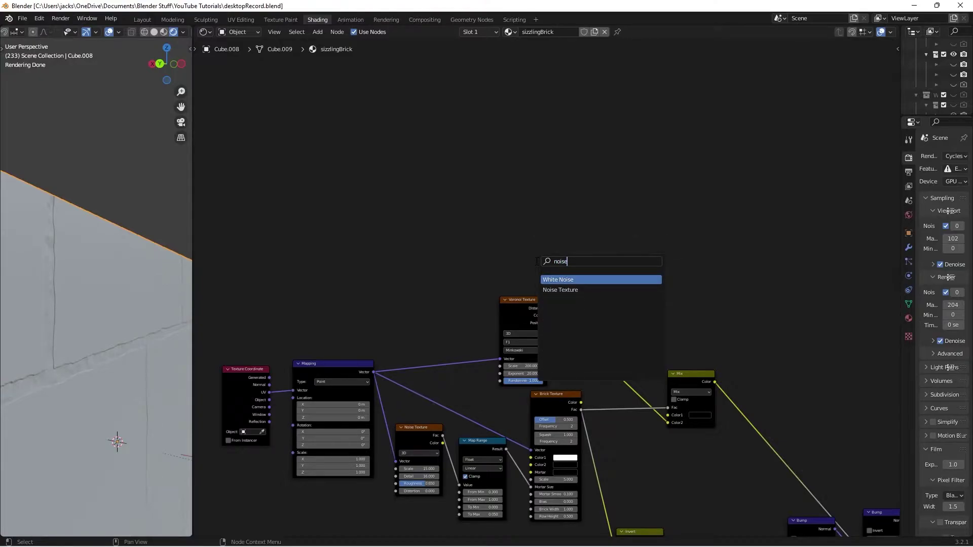
left_click(560, 289)
left_click(372, 213)
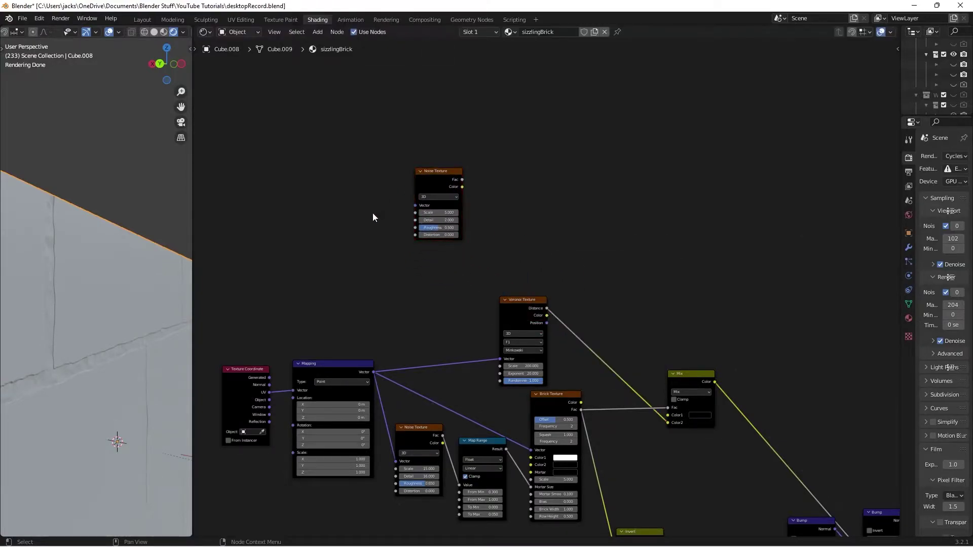
middle_click_drag(373, 217, 416, 270)
left_click(415, 425)
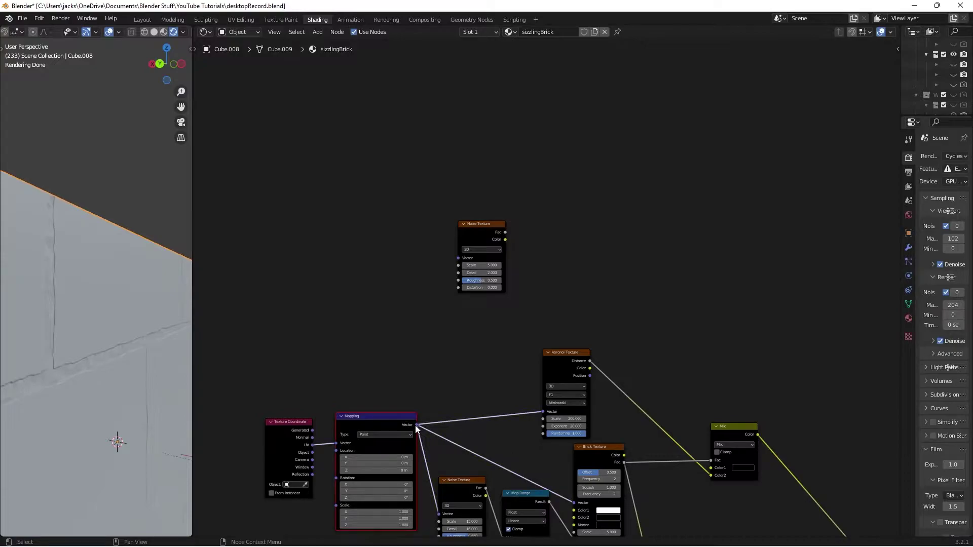
left_click_drag(415, 424, 458, 258)
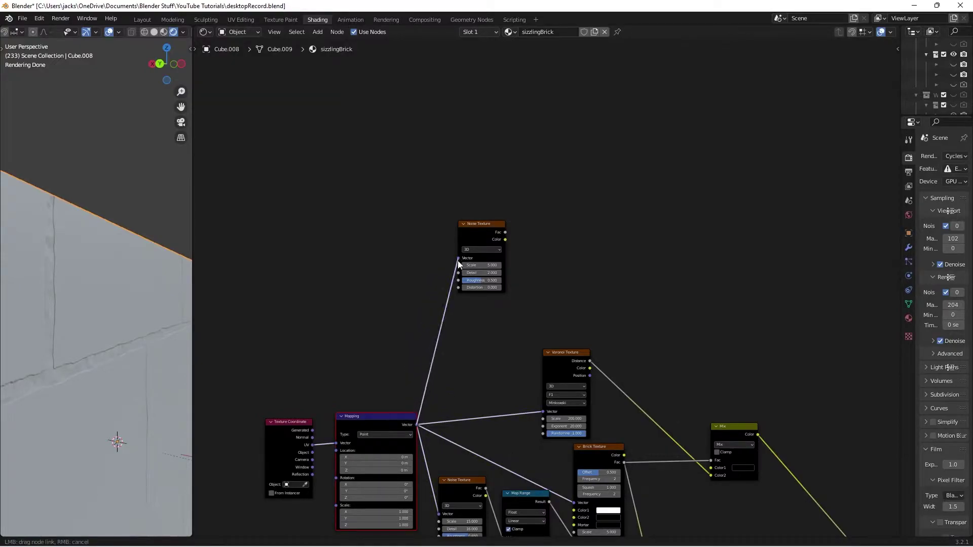
Preview the new Noise Texture on the wall and set its Scale to 15 and Detail to 16
left_click(488, 252, "ctrl+shift")
scroll(530, 294, "up", 3)
scroll(41, 396, "down", 4)
middle_click_drag(41, 396, 172, 367)
scroll(552, 318, "up", 3)
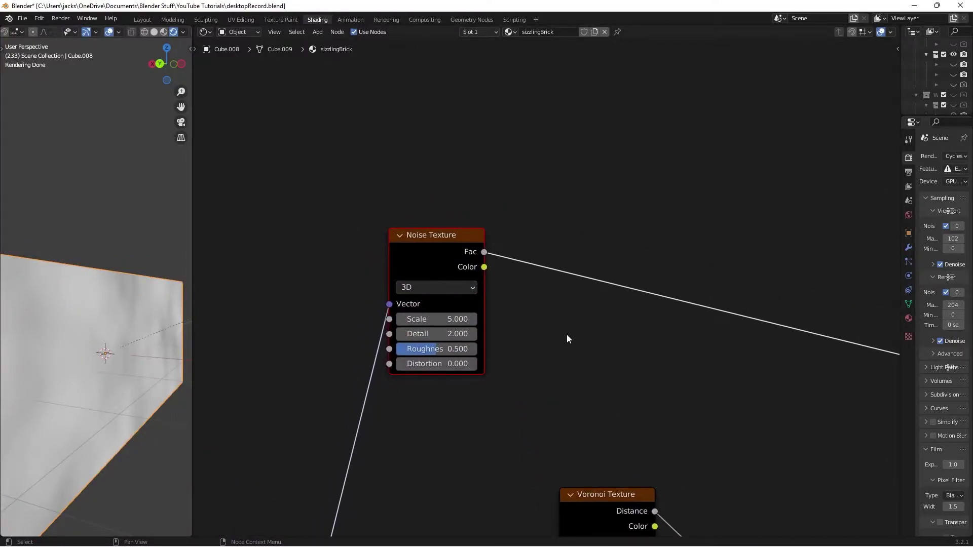
left_click(448, 320)
type("15")
key("Return")
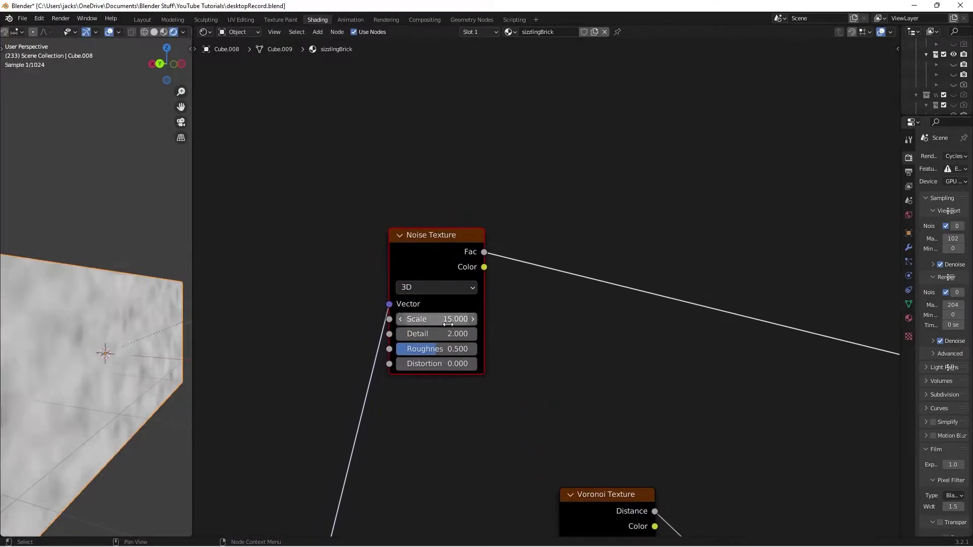
left_click(433, 332)
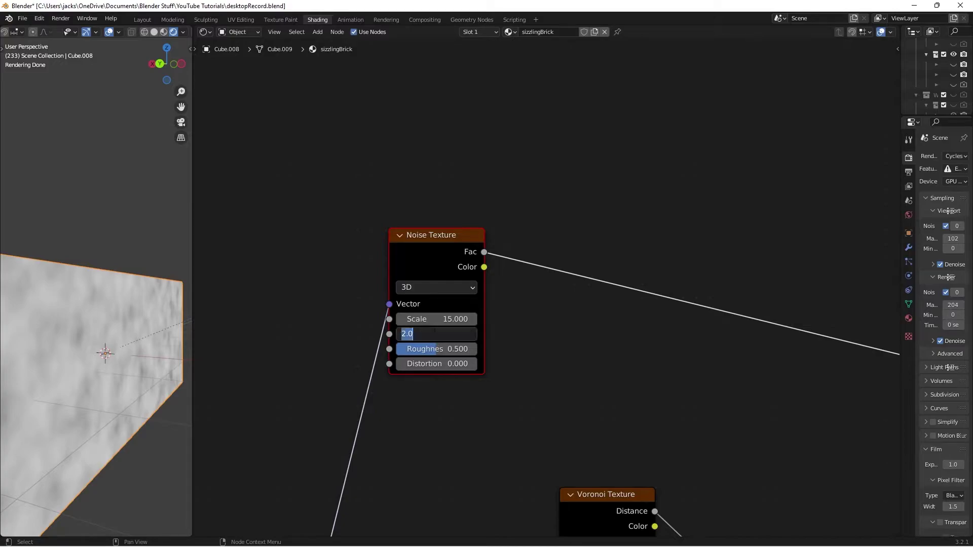
type("16")
key("Return")
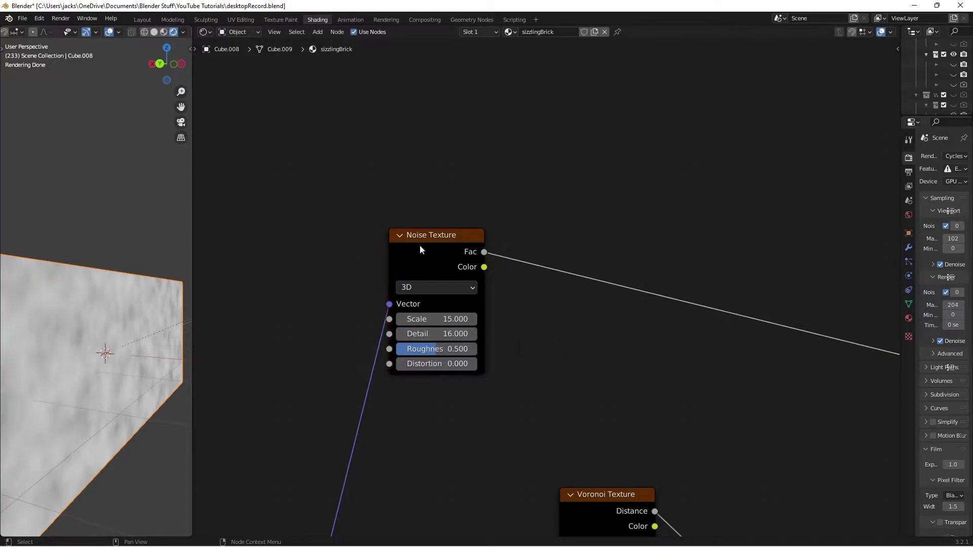
left_click_drag(419, 245, 419, 228)
Insert a Map Range node on the new Noise Texture's Fac output link and place it higher than the noise node
middle_click_drag(639, 354, 540, 388)
key("shift+a")
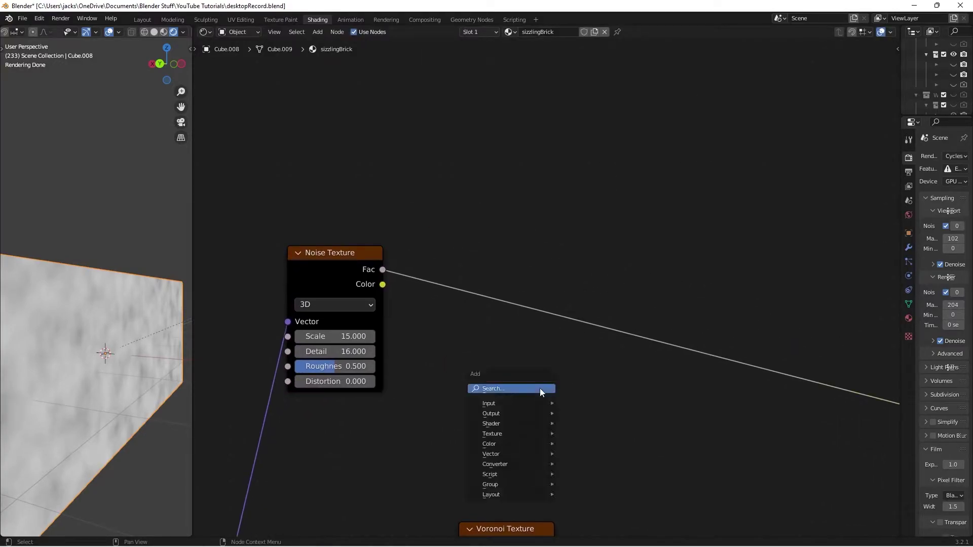
left_click(540, 388)
type("map r")
key("Return")
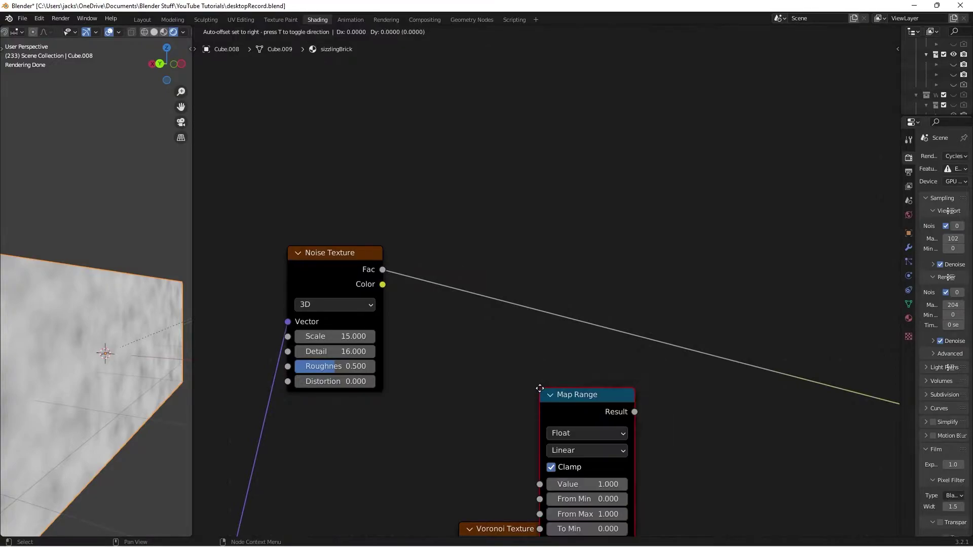
left_click(485, 271)
left_click_drag(525, 283, 523, 157)
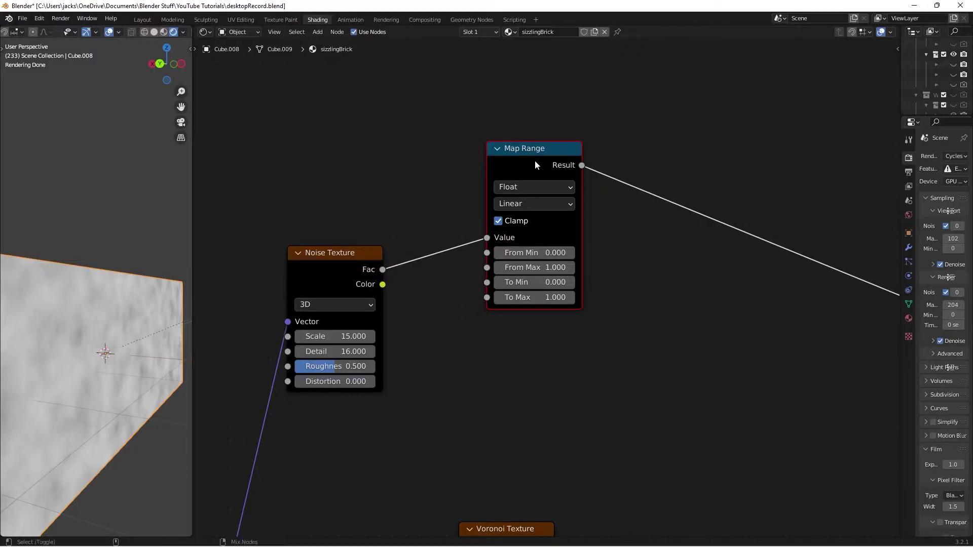
Duplicate the Map Range with its Noise Fac input link, place the copy below, and space the two nodes apart
key("ctrl+shift+d")
left_click(536, 341)
left_click(680, 330)
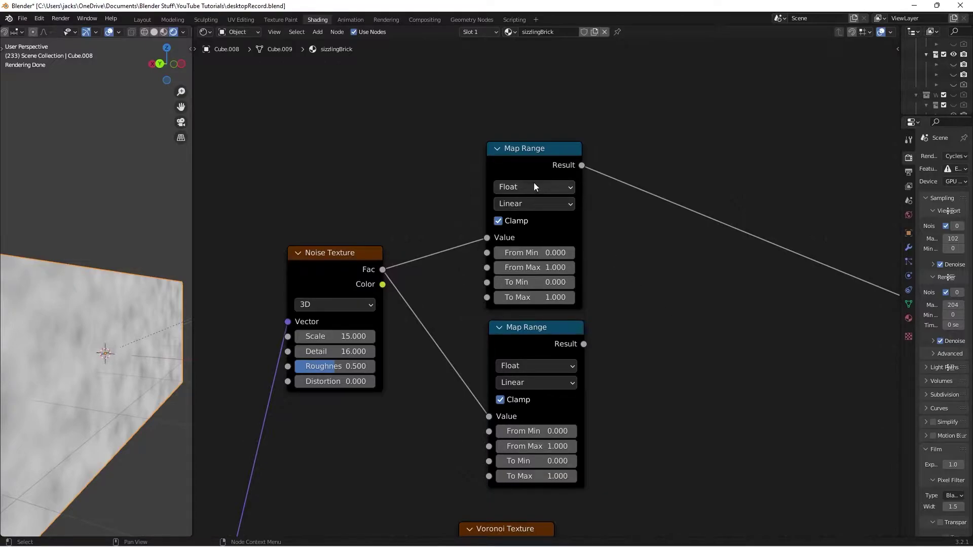
mouse_move(527, 174)
left_mouse_down()
mouse_move(521, 135)
mouse_move(529, 164)
left_mouse_up()
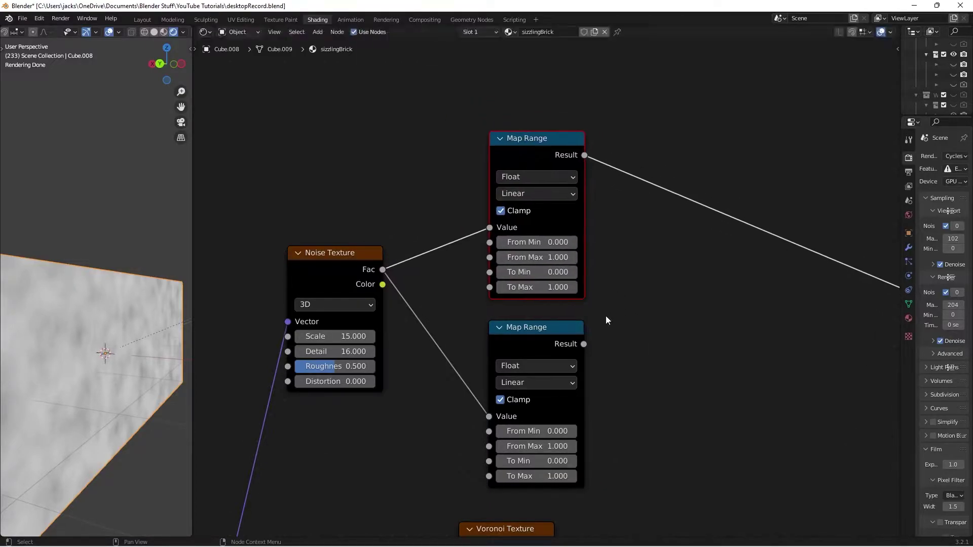
Nudge the lower Map Range node slightly up and left, deselect it, and save the file
left_click_drag(526, 354, 522, 352)
left_click(630, 337)
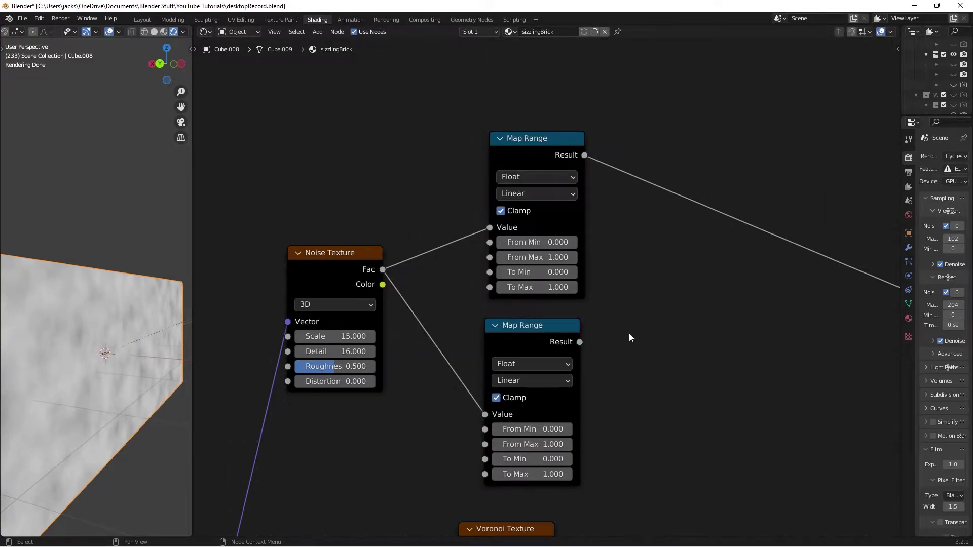
key("ctrl+s")
scroll(619, 372, "down", 2)
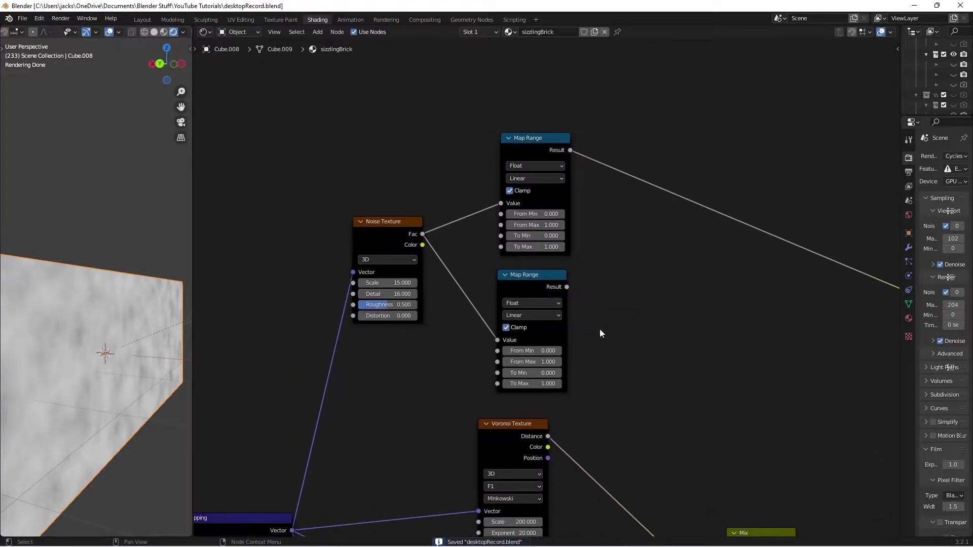
Move the upper Noise Texture and its two Map Range nodes together higher above the Voronoi Texture
left_click_drag(383, 149, 554, 351)
key("g")
left_click(545, 222)
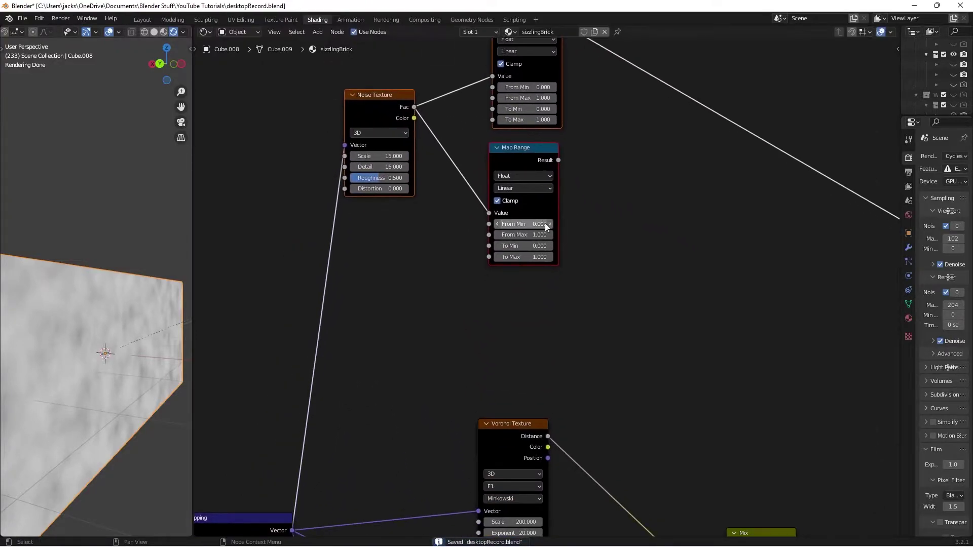
left_click(679, 224)
Set the upper Map Range's From Min to 0.3 and From Max to 0.7
middle_click_drag(683, 225, 686, 447)
scroll(683, 408, "up", 3)
middle_click_drag(675, 408, 660, 375)
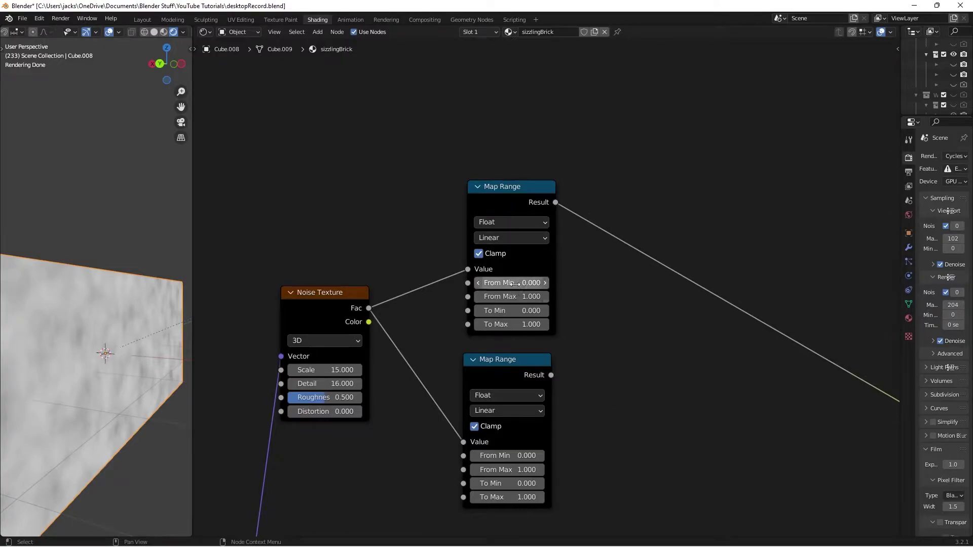
left_click(544, 284)
left_click(544, 284)
left_click(544, 284)
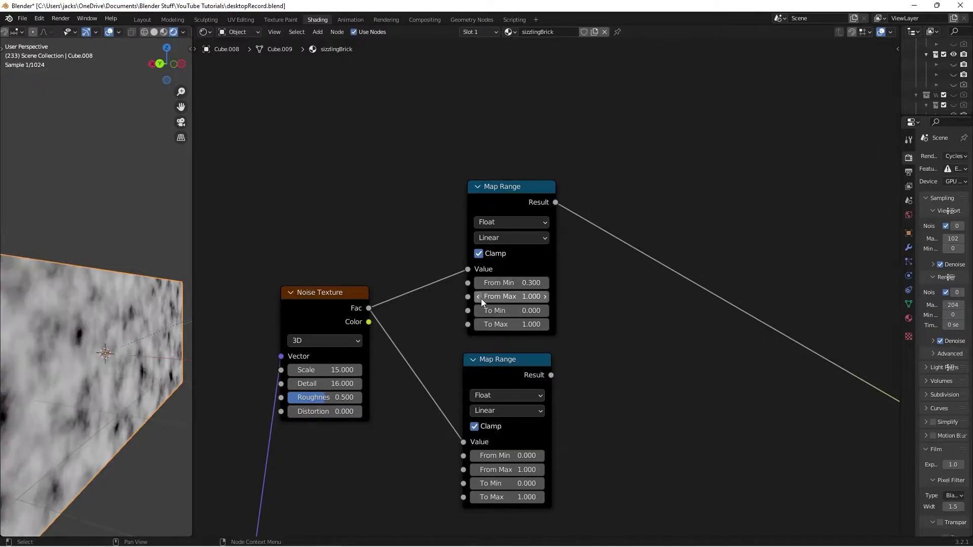
left_click(479, 298)
left_click(479, 298)
left_click(479, 297)
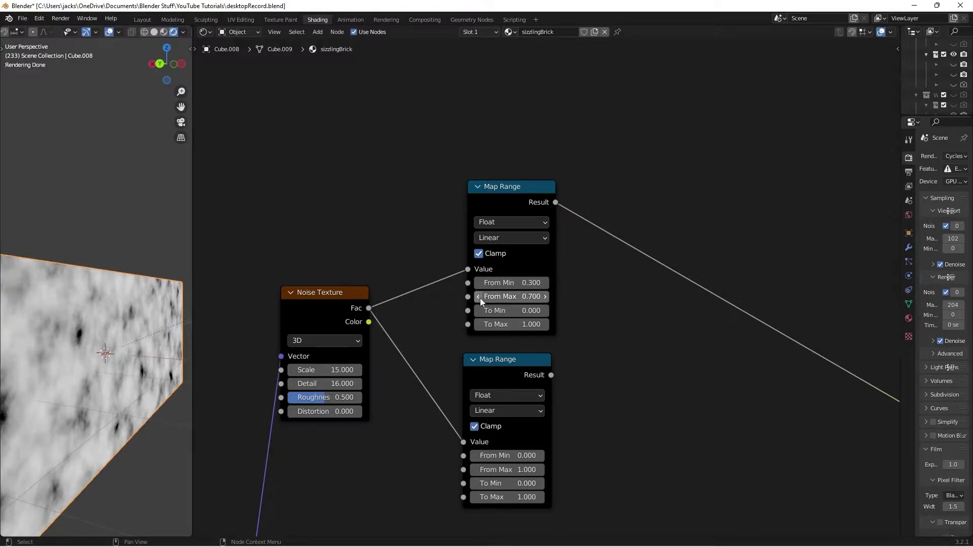
Preview the lower Map Range on the wall and set its From Min to 0.5 and From Max to 0.6
left_click(509, 379, "ctrl+shift")
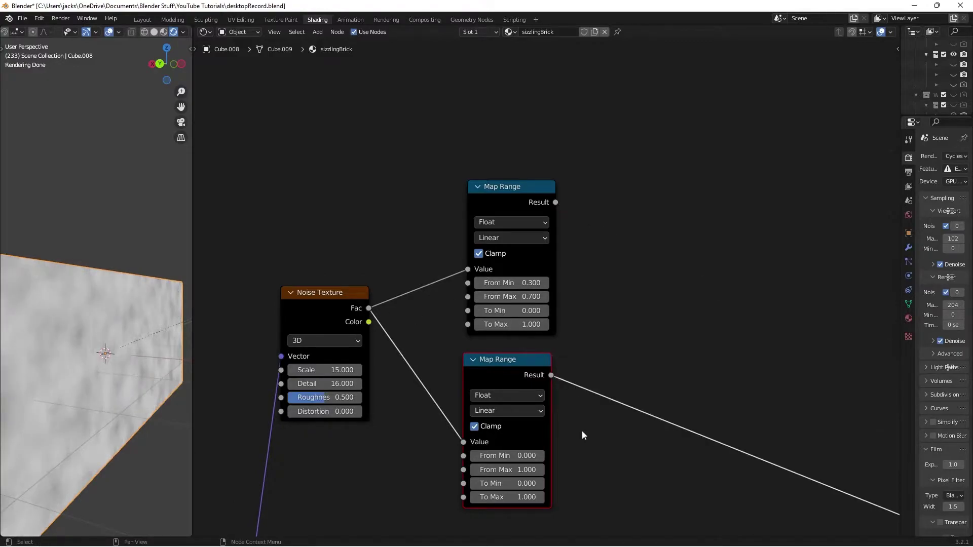
scroll(591, 401, "up", 2)
middle_click_drag(603, 418, 601, 375)
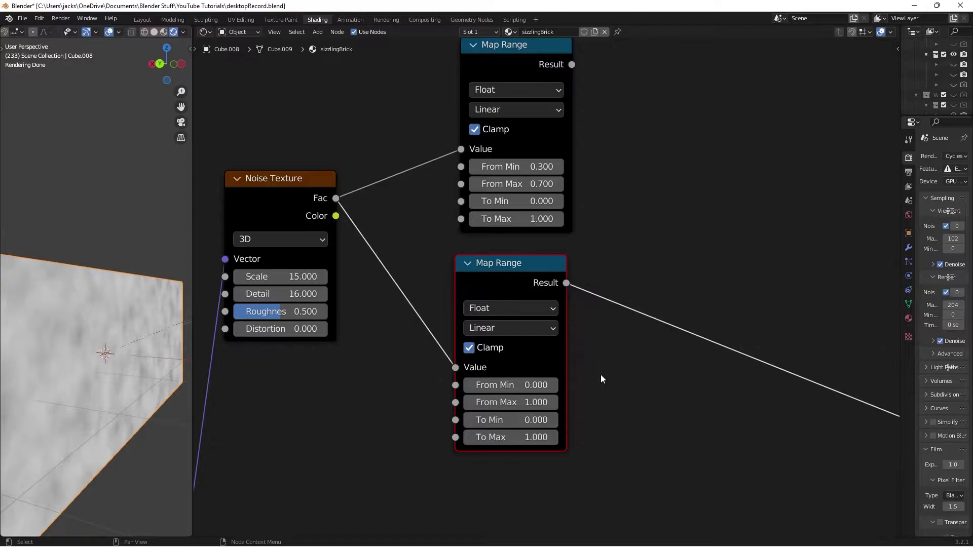
left_click(529, 385)
type(".")
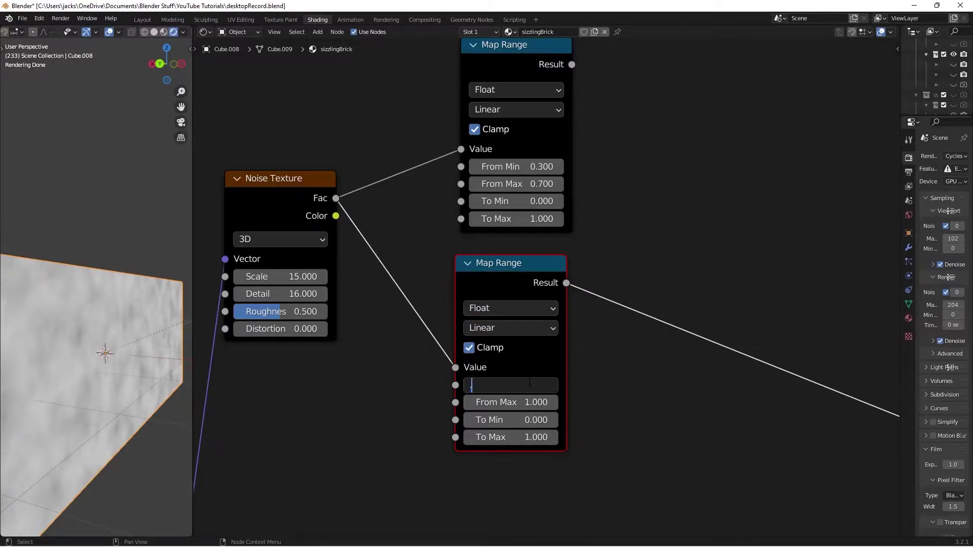
type("5")
key("Return")
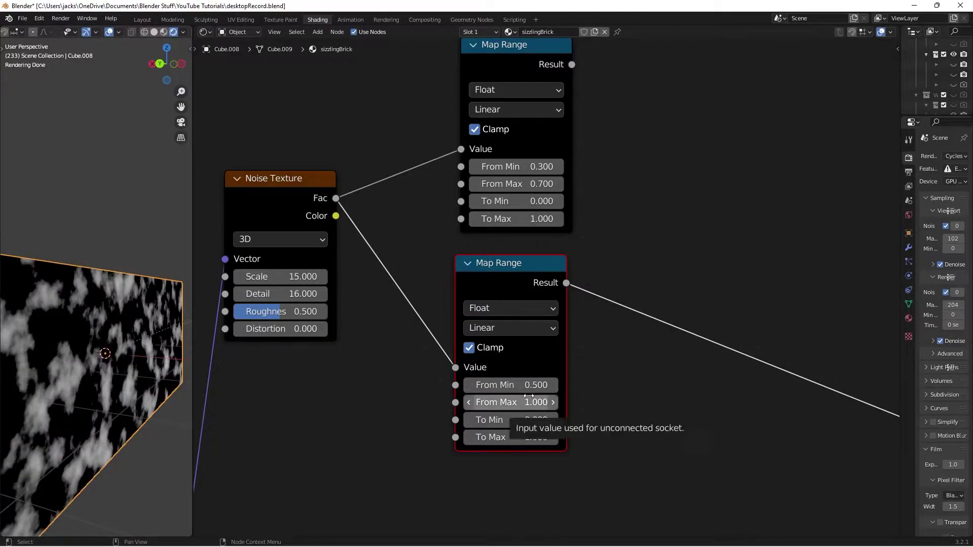
left_click(487, 402)
type(".6")
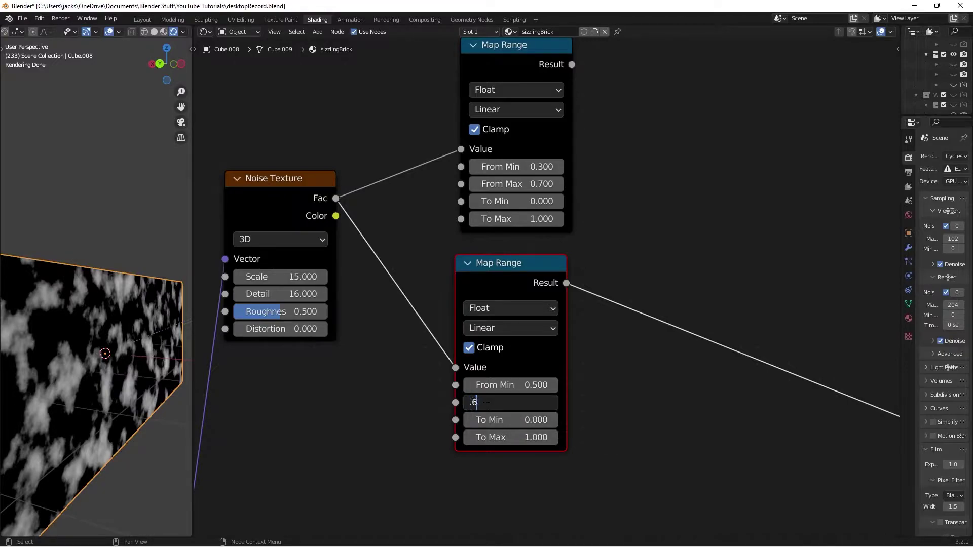
key("Return")
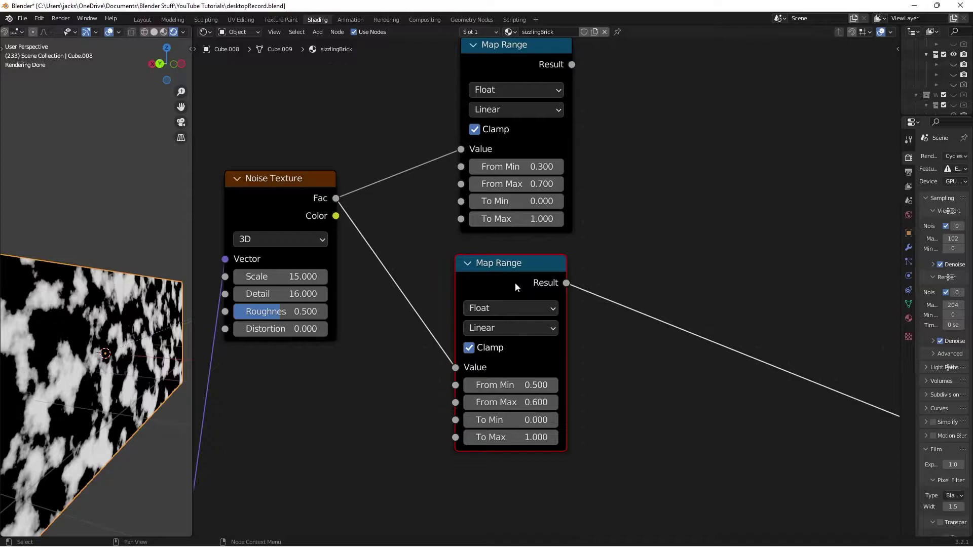
left_click(631, 385)
Add a Mix color node to the right of and below the two Map Range nodes
scroll(634, 370, "down", 3)
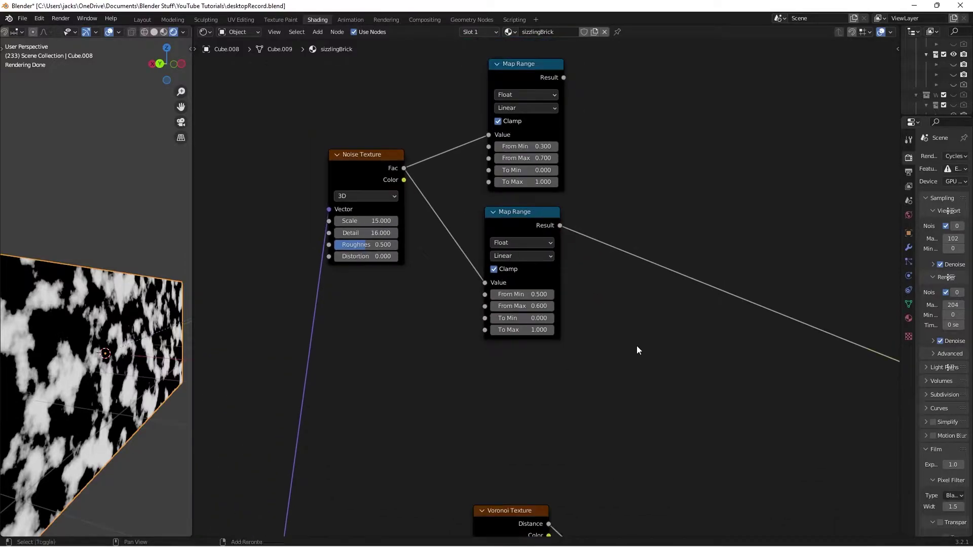
key("shift+a")
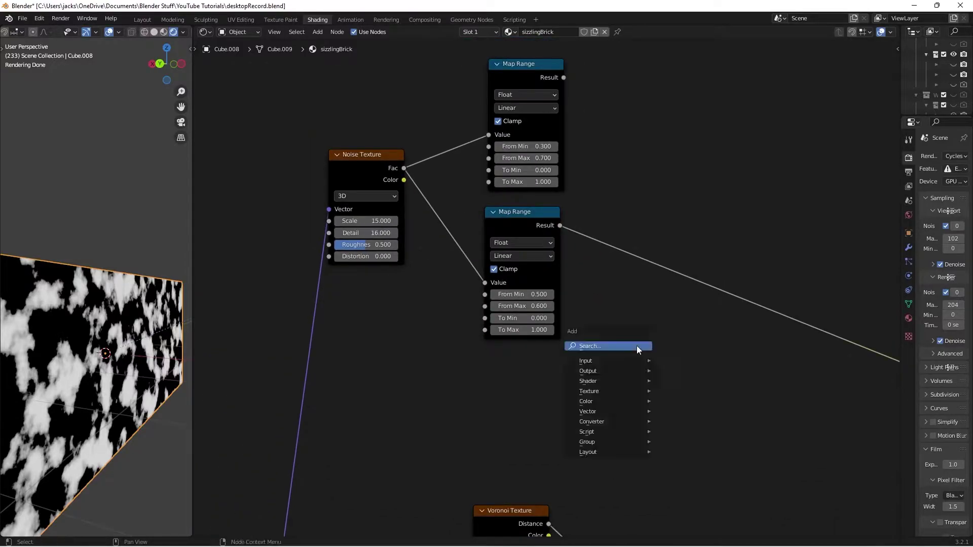
type("MIX")
key("Return")
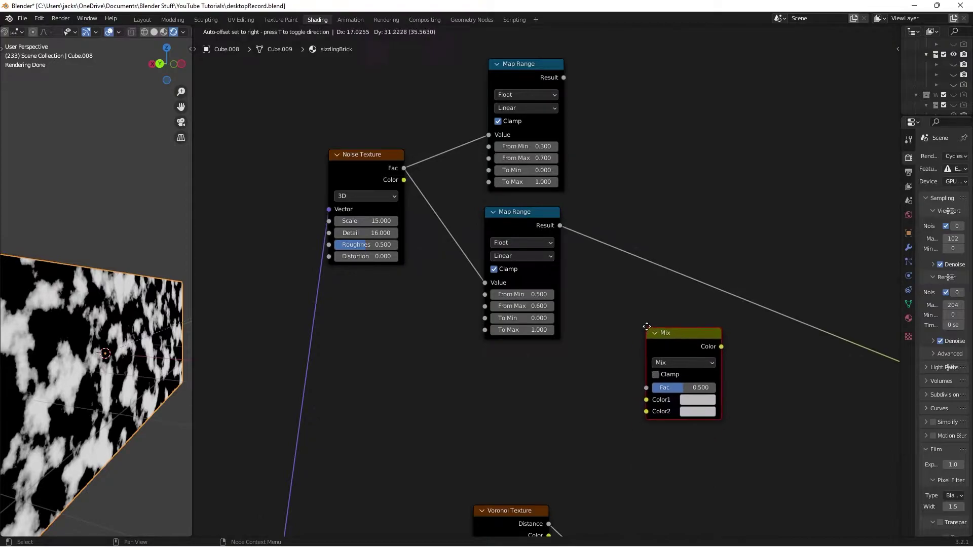
left_click(647, 325)
left_click(659, 211)
Connect the lower Map Range's Result to the Mix Fac and the upper one's Result to Color1, and preview the Mix node
middle_click_drag(681, 241, 662, 248)
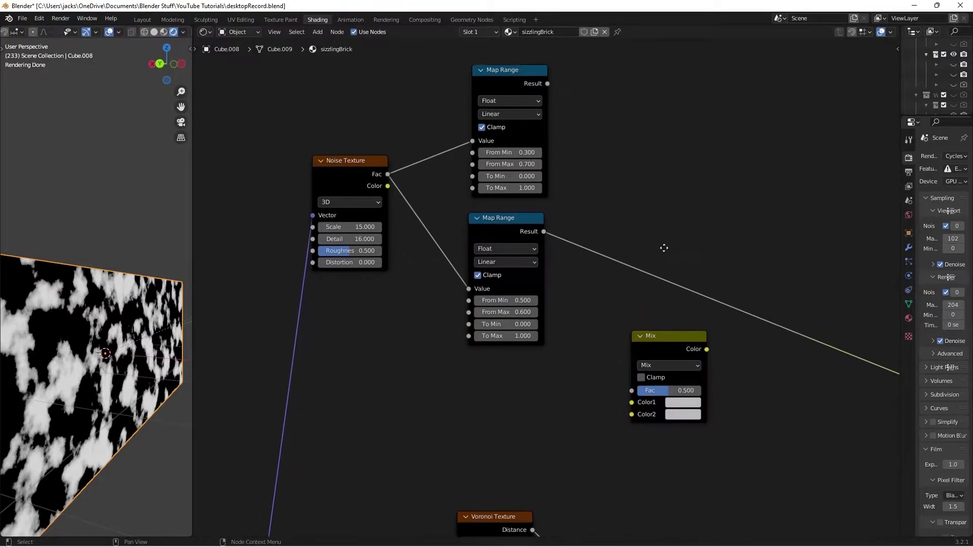
left_click(511, 234)
left_click_drag(540, 232, 628, 391)
left_click_drag(652, 344, 669, 307)
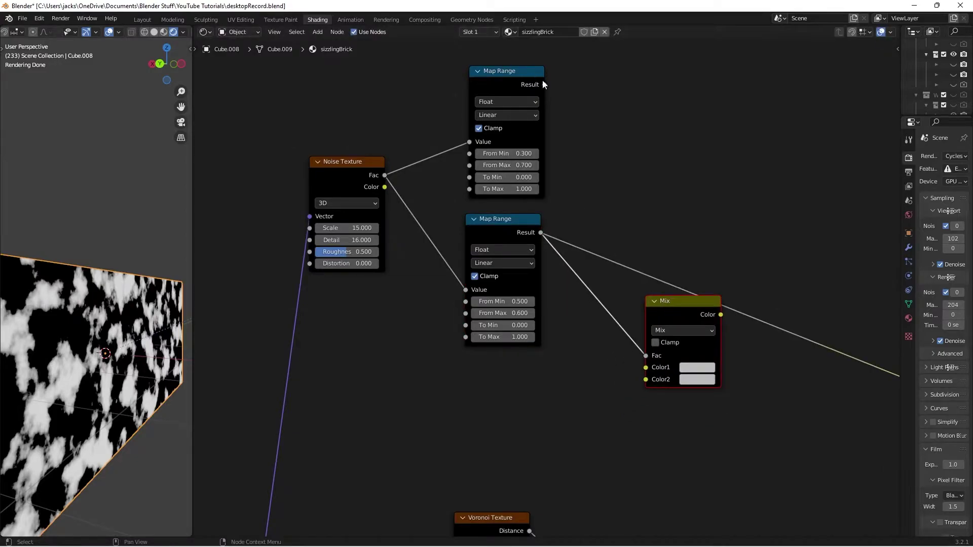
left_click_drag(544, 85, 652, 366)
left_click(670, 303)
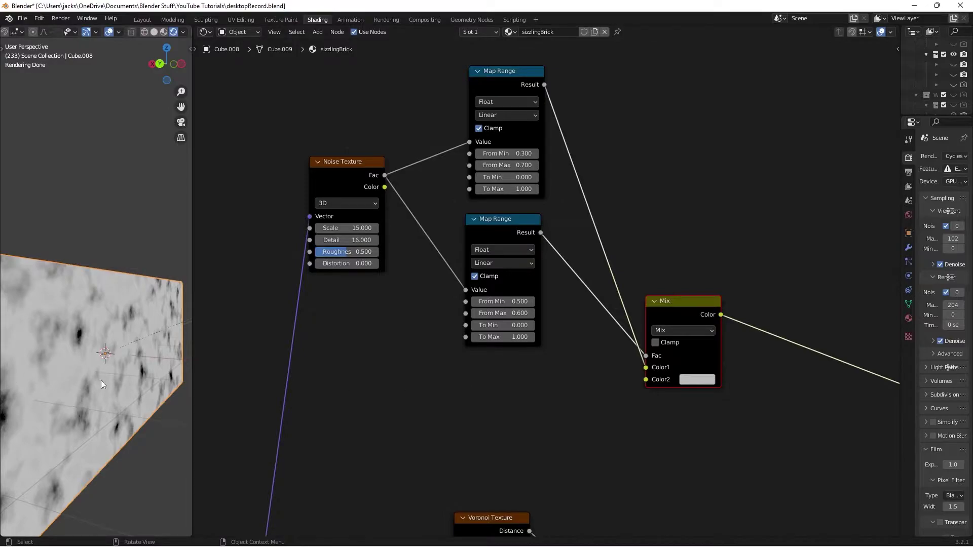
scroll(106, 380, "up", 2)
scroll(89, 361, "down", 1)
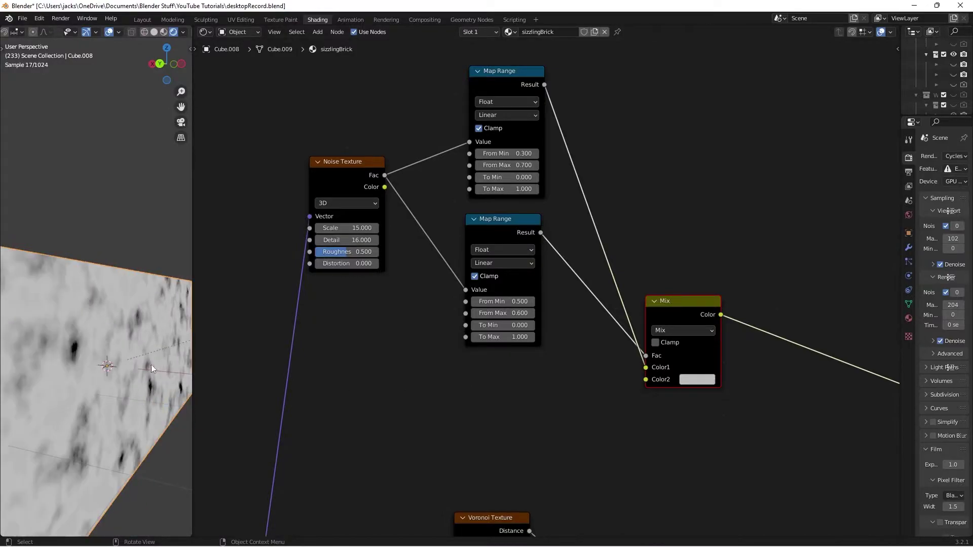
Set the new Mix node's Color2 to red and shift the node slightly down and left
left_click_drag(491, 233, 488, 232)
left_click(594, 346)
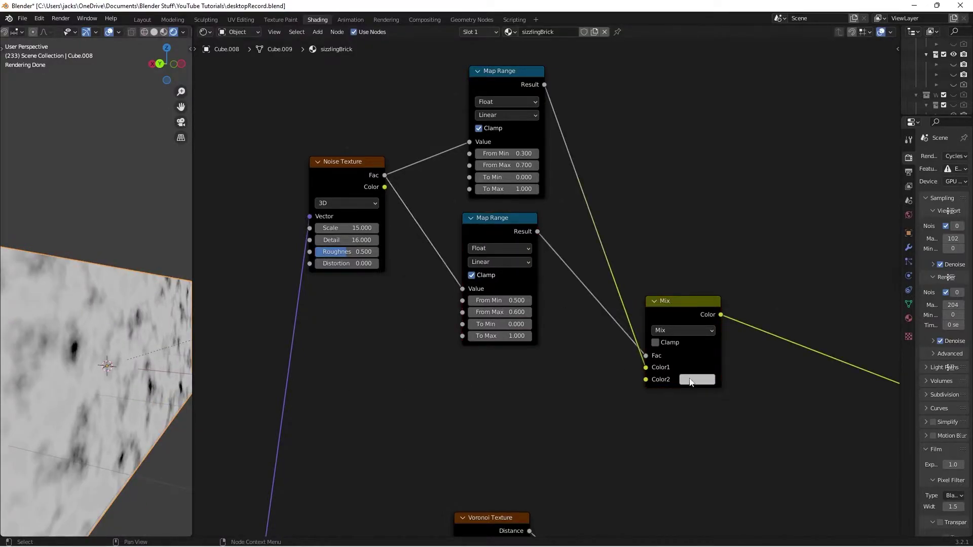
left_click(690, 380)
left_click_drag(769, 275, 772, 226)
left_click_drag(714, 301, 678, 314)
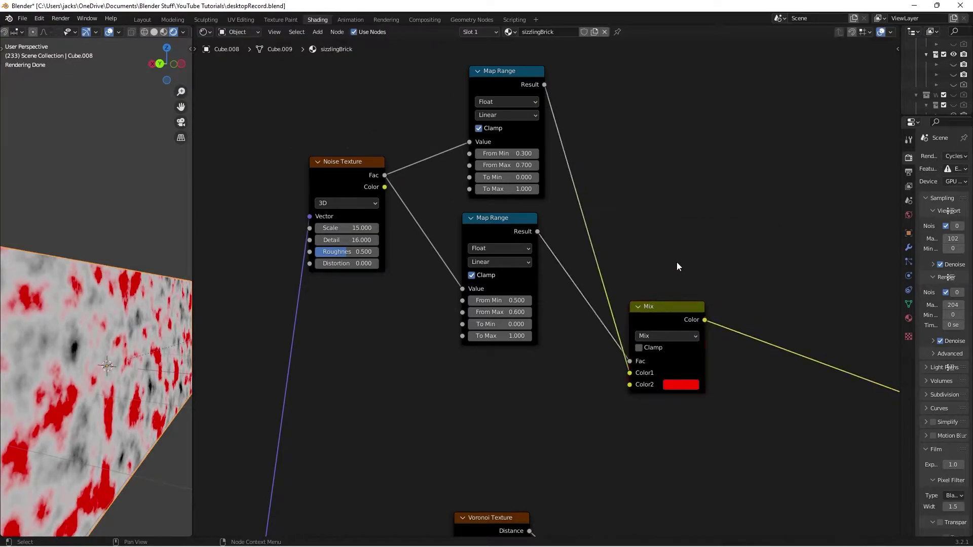
Add a Voronoi Texture below the lower Map Range and connect Mapping's Vector output to its Vector input
key("shift+a")
left_click(513, 418)
type("vor")
key("Return")
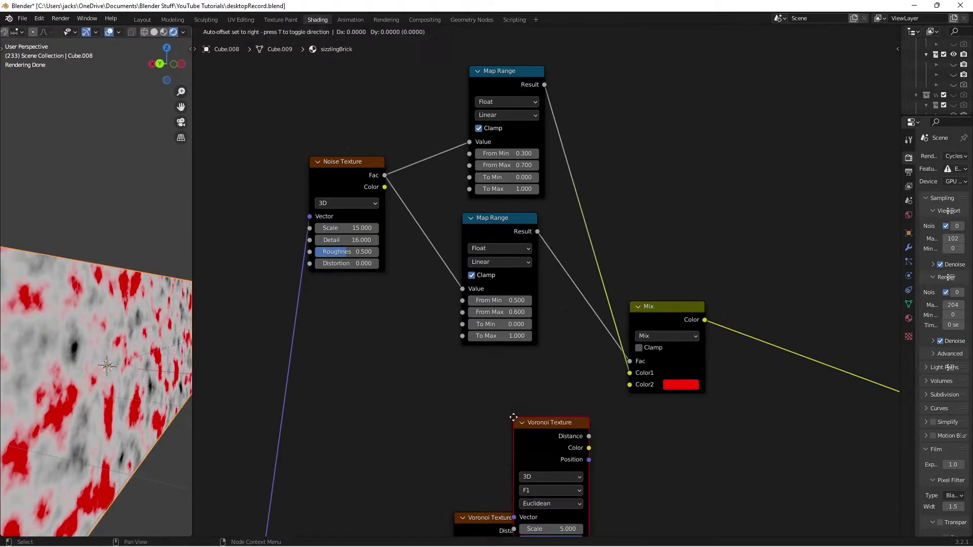
left_click(374, 350)
left_click(309, 363)
scroll(324, 366, "down", 1)
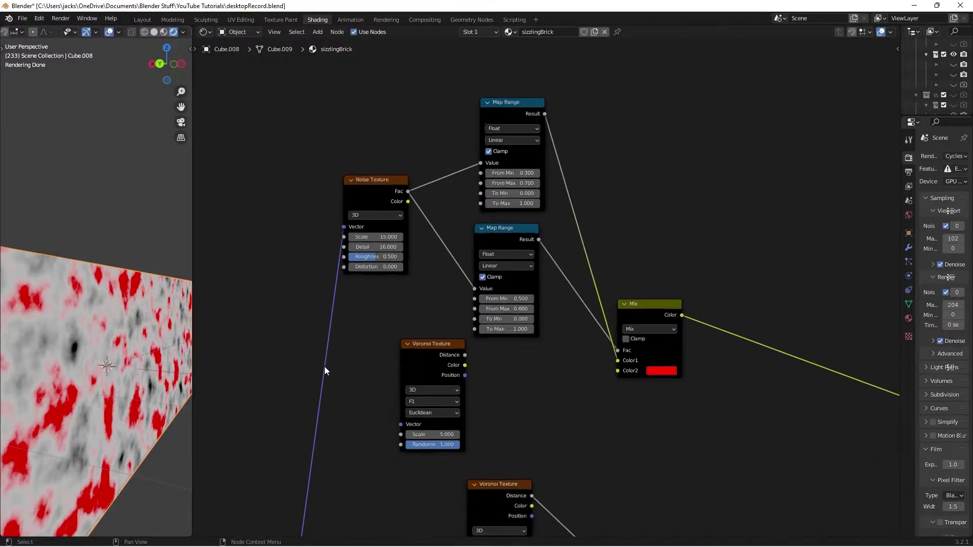
scroll(325, 367, "down", 1)
middle_click_drag(331, 359, 415, 230)
left_click_drag(381, 436, 478, 289)
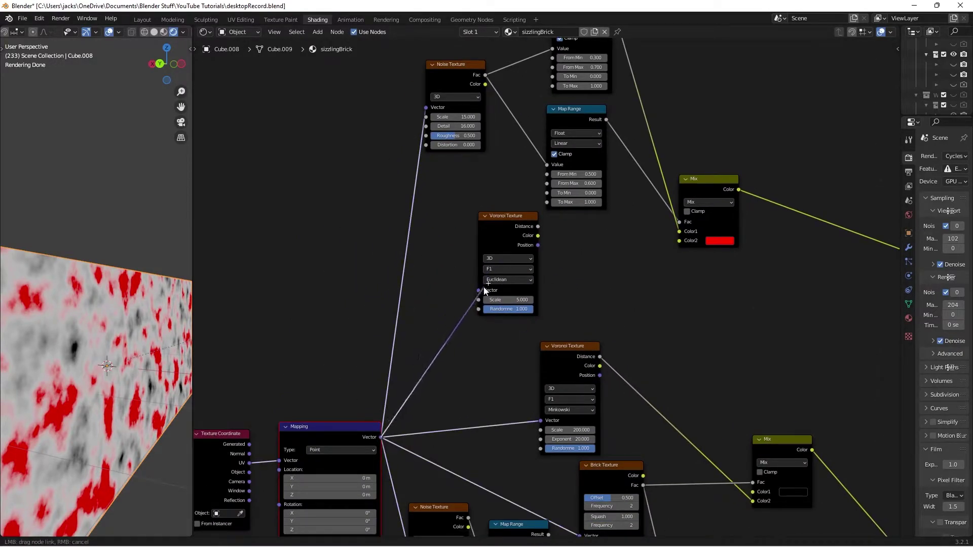
Set the new Voronoi Texture's feature output to Distance to Edge
scroll(588, 278, "up", 1)
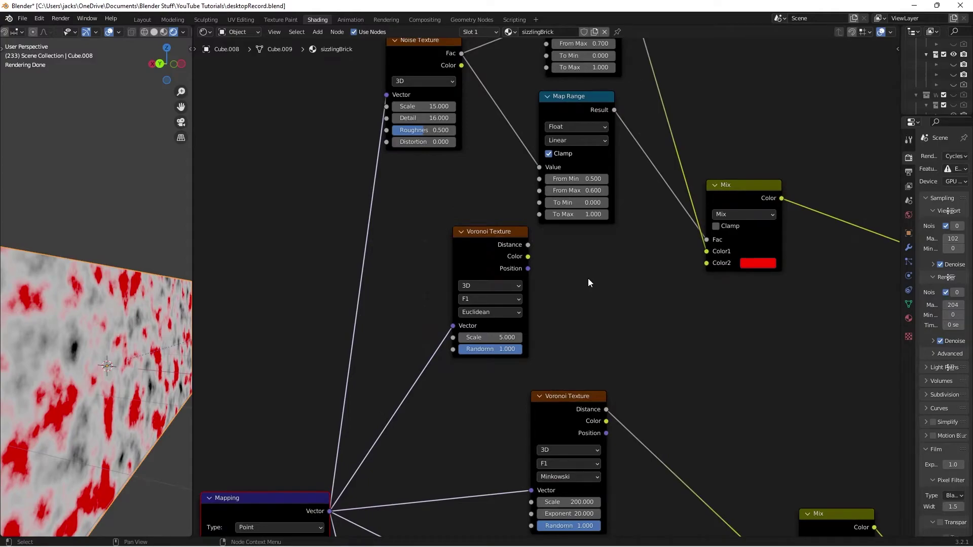
left_click(487, 322)
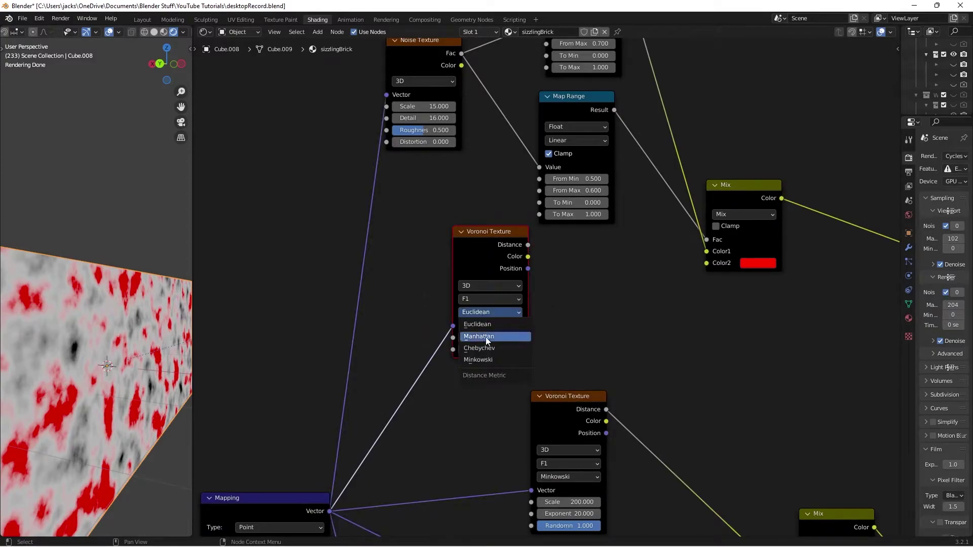
left_click(493, 299)
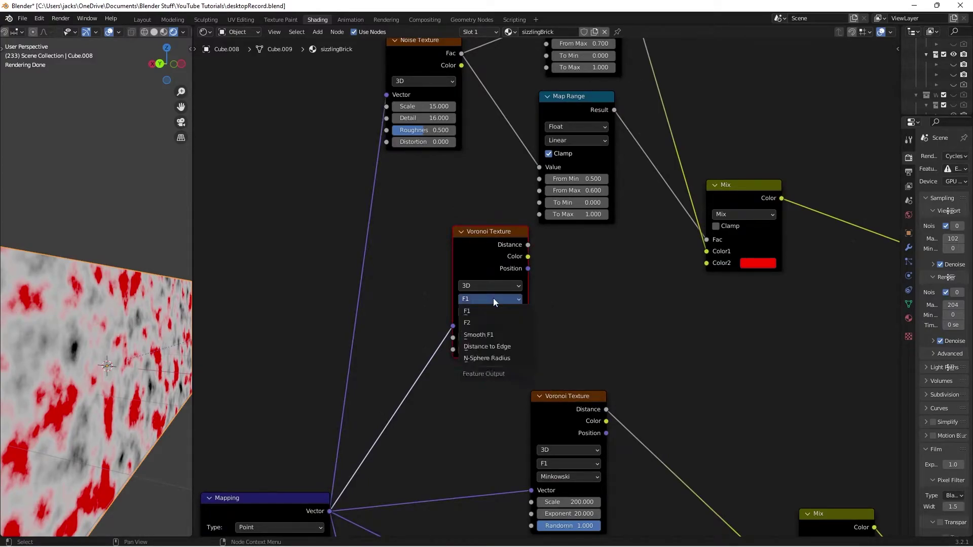
left_click(494, 348)
scroll(550, 314, "up", 2)
middle_click_drag(572, 305, 567, 327)
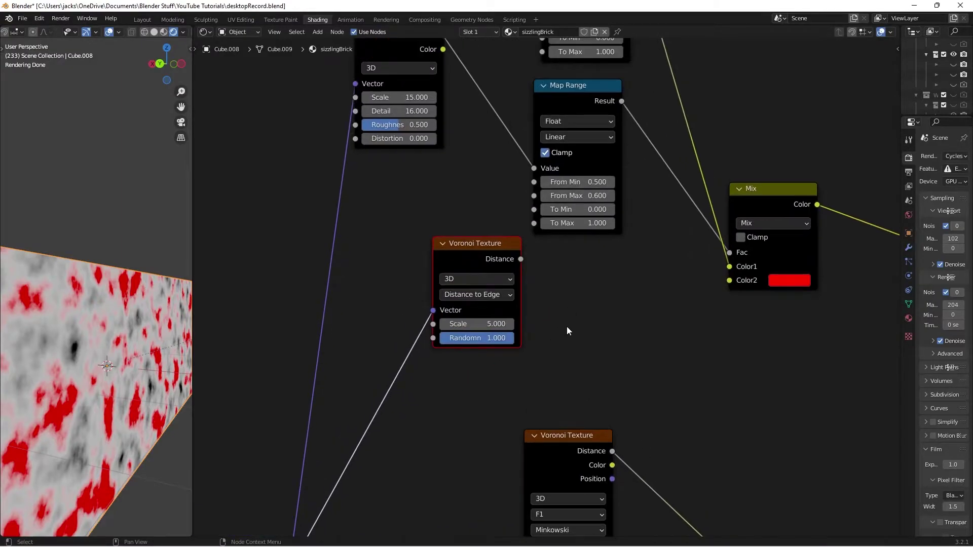
left_click(488, 278)
key("Escape")
Preview the Distance to Edge Voronoi Texture, set its Scale to 250, and move the node slightly lower
left_click(475, 321, "ctrl+shift")
left_click(488, 324)
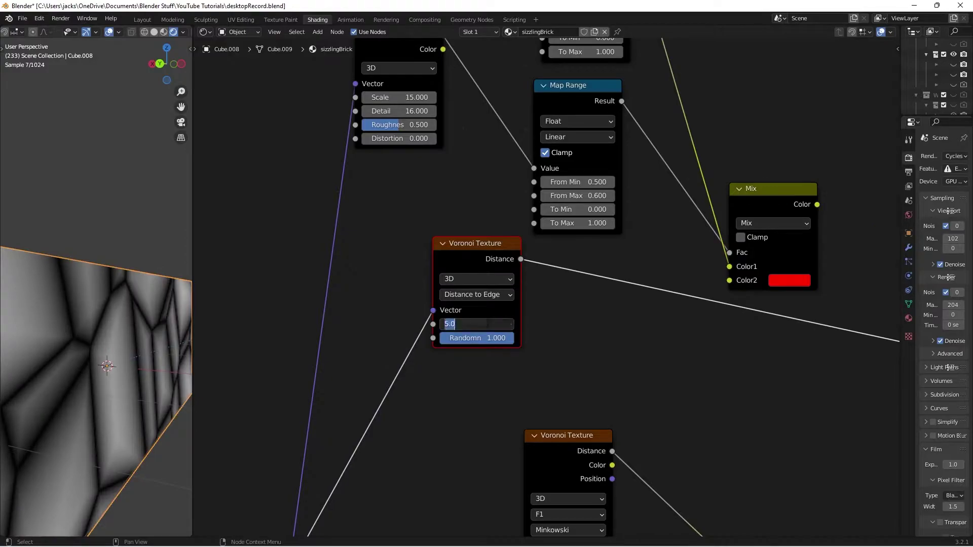
type("250")
key("Return")
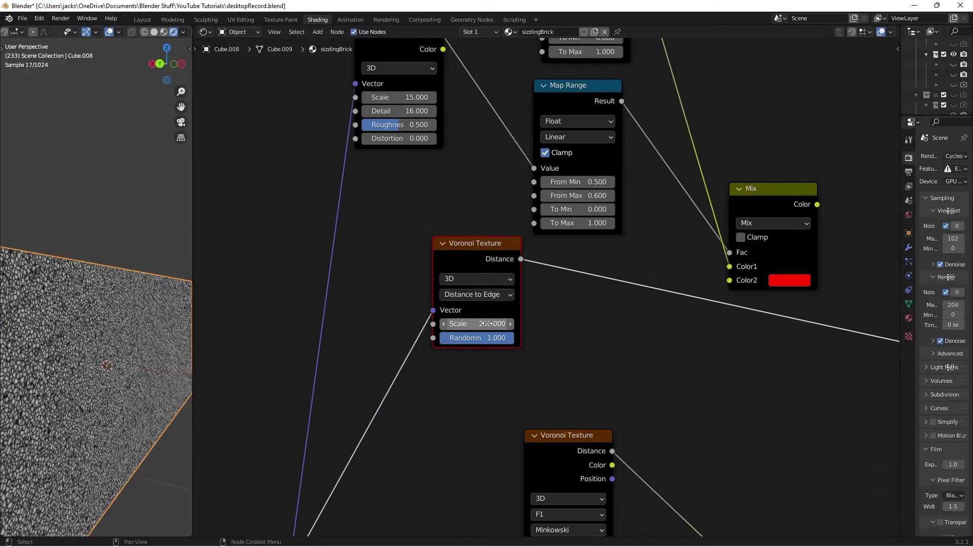
left_click_drag(470, 269, 480, 284)
left_click(635, 313)
Preview the upper Mix node, connect the new Voronoi's Distance output to its Color2 input, and save the file
middle_click_drag(659, 283, 590, 307)
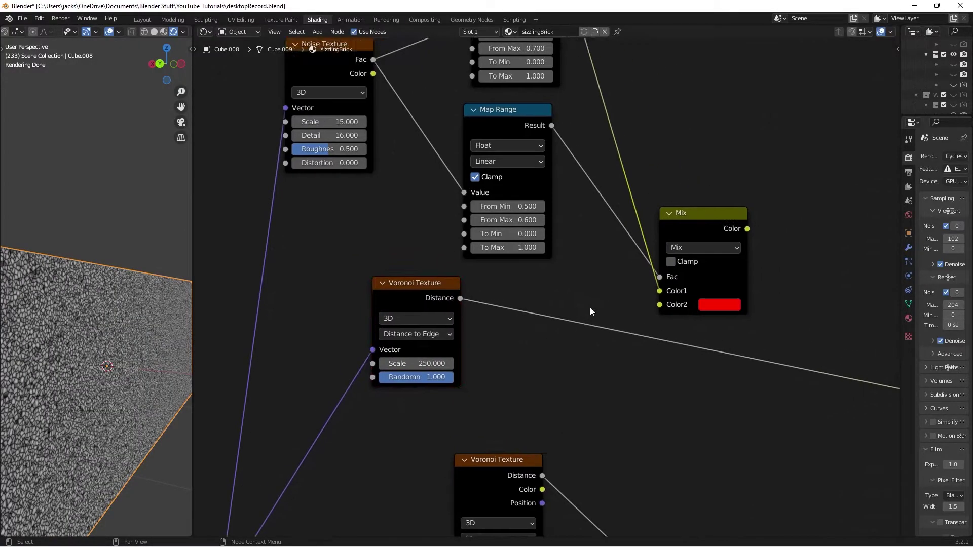
left_click(682, 215, "ctrl+shift")
left_click_drag(459, 297, 660, 304)
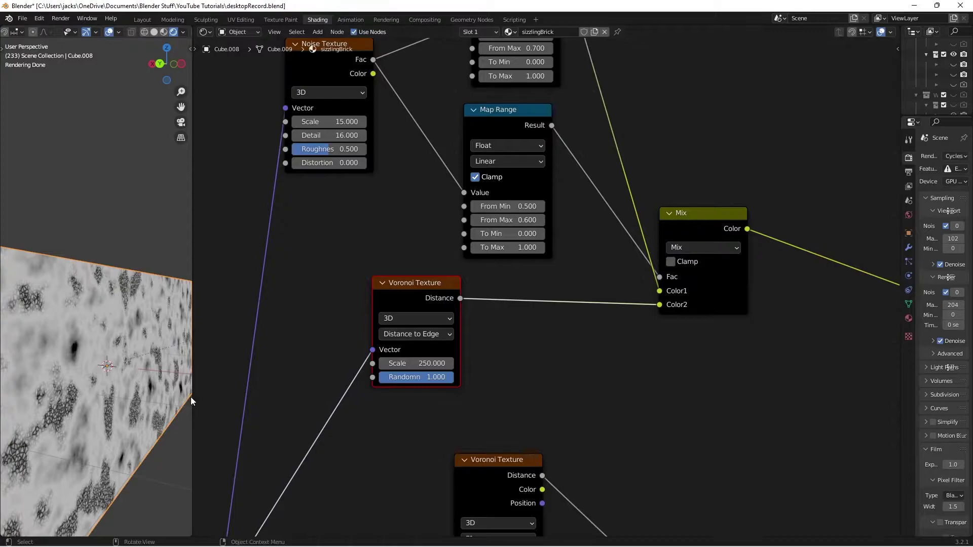
key("ctrl+s")
Add a Mix node between the brick's Mix node and the Principled BSDF
middle_click_drag(632, 401, 604, 384)
scroll(603, 384, "down", 4)
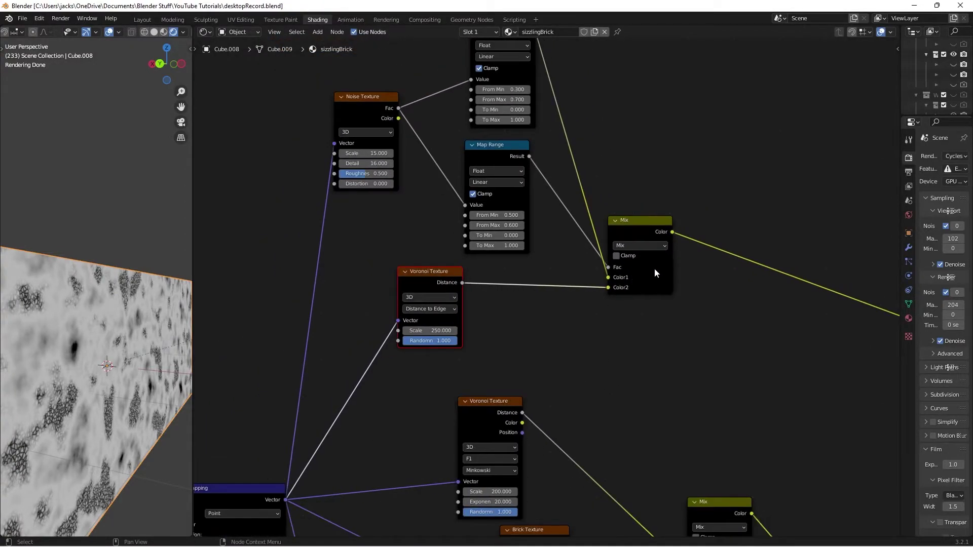
left_click_drag(655, 268, 637, 264)
left_click(728, 327)
middle_click_drag(728, 328, 572, 247)
scroll(571, 247, "down", 3)
middle_click_drag(678, 348, 619, 298)
key("shift+a")
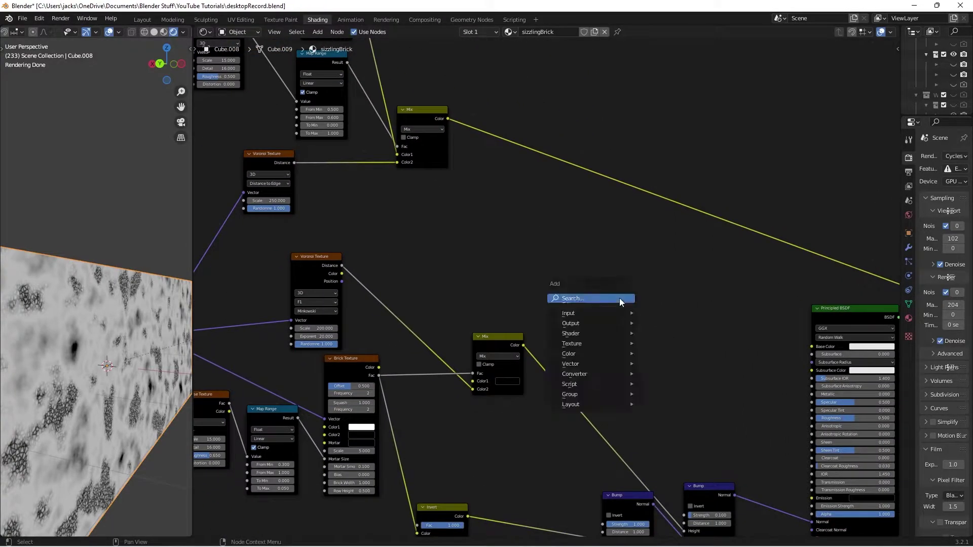
left_click(619, 298)
type("mix")
key("Return")
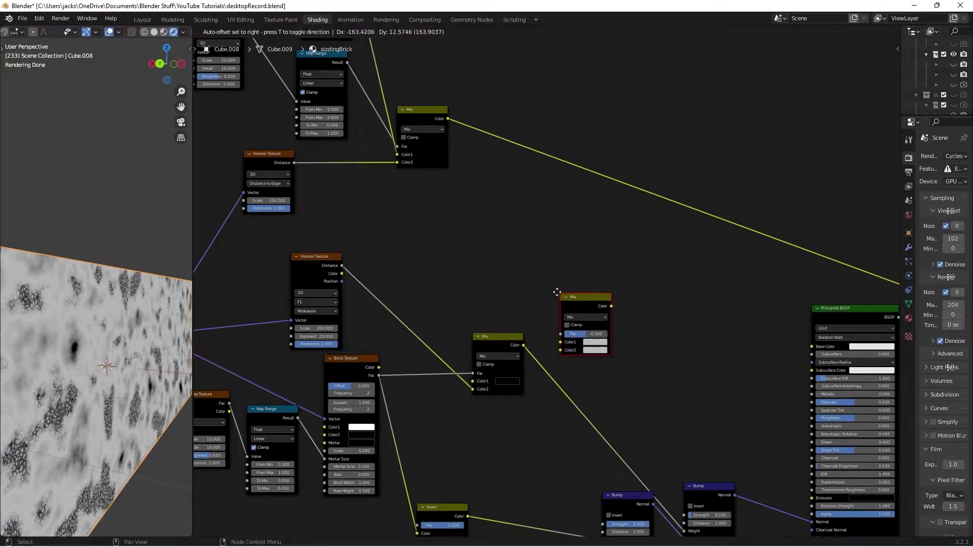
left_click(557, 294)
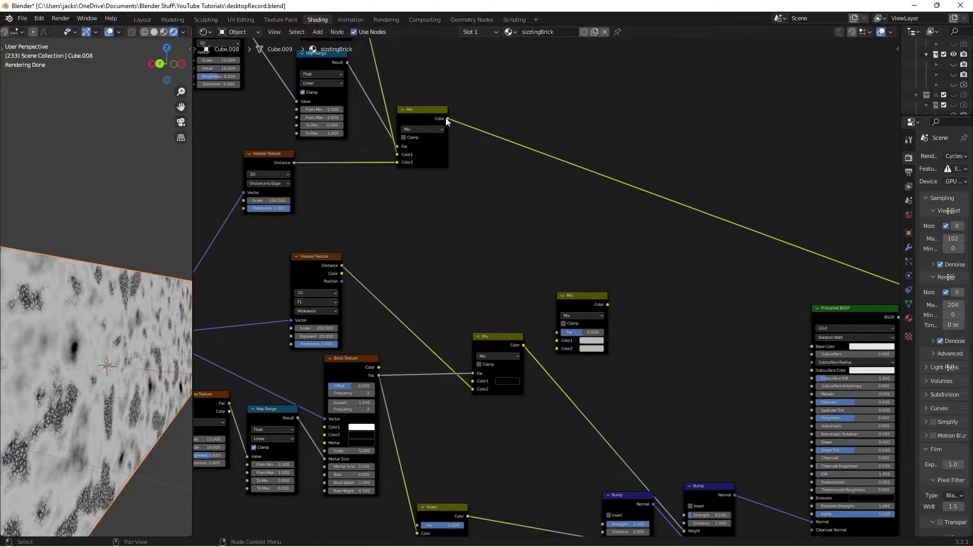
Connect the upper Mix's Color output to the new Mix's Color1 and the Brick Texture's Fac to its Fac, previewing the result
left_click_drag(447, 120, 557, 341)
left_click(353, 364)
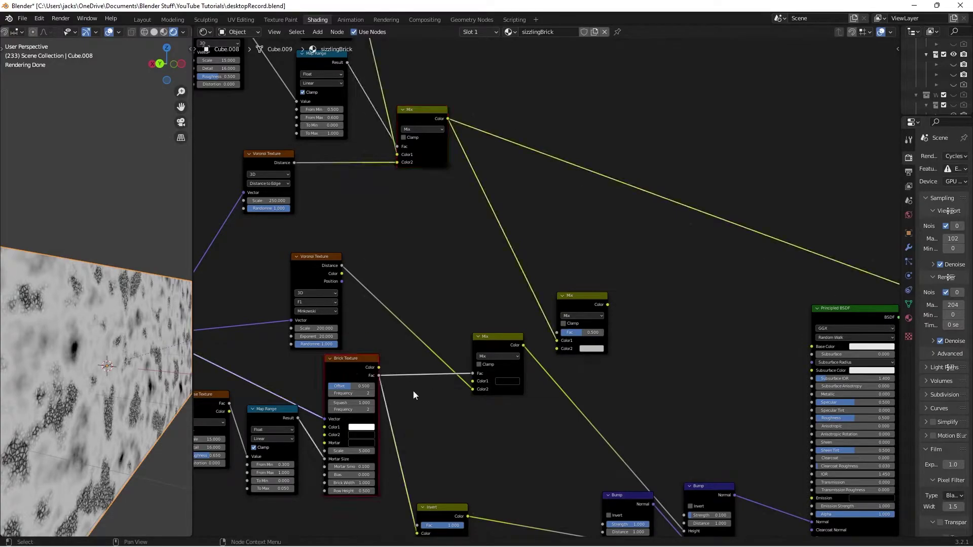
left_click_drag(381, 375, 567, 302)
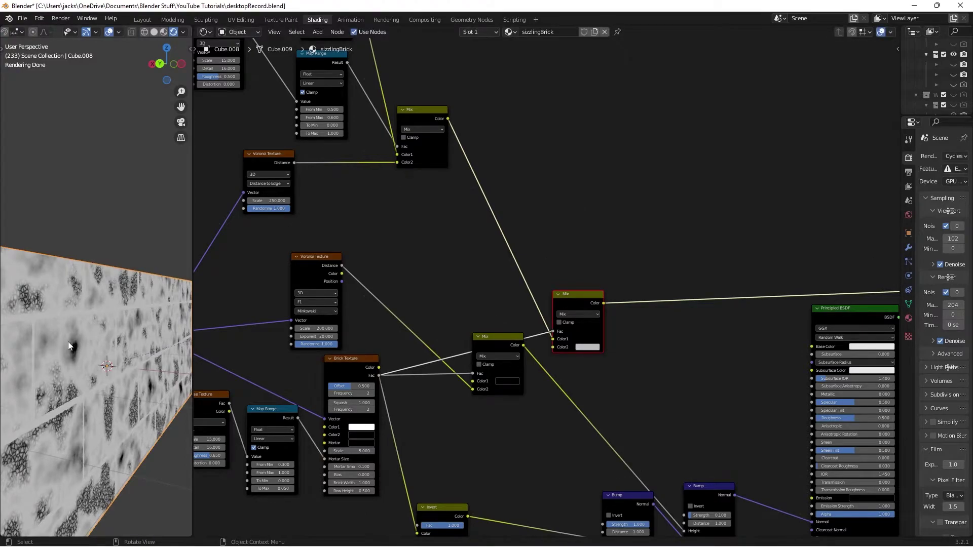
Set the new Mix node's Color2 to black with a value of 0
scroll(512, 396, "up", 2)
left_click(598, 363)
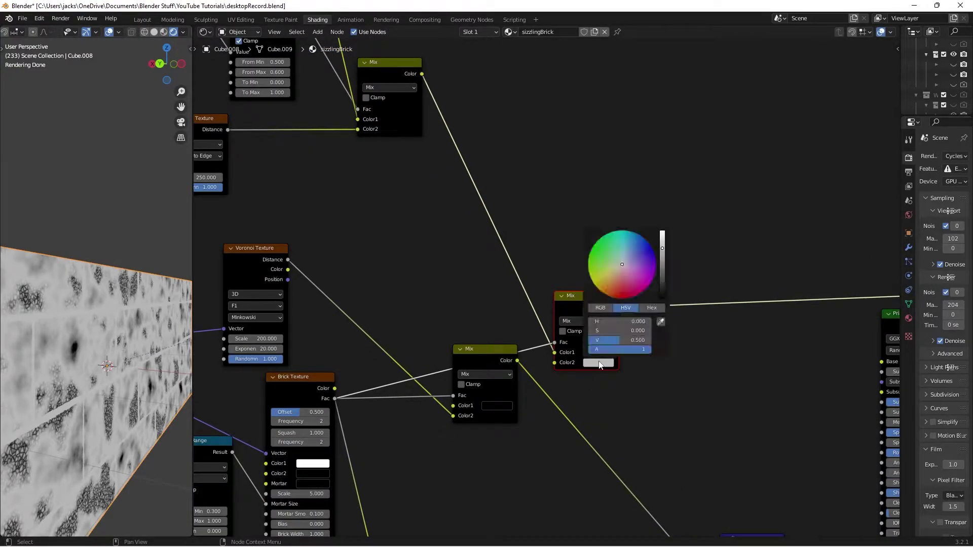
left_click(661, 298)
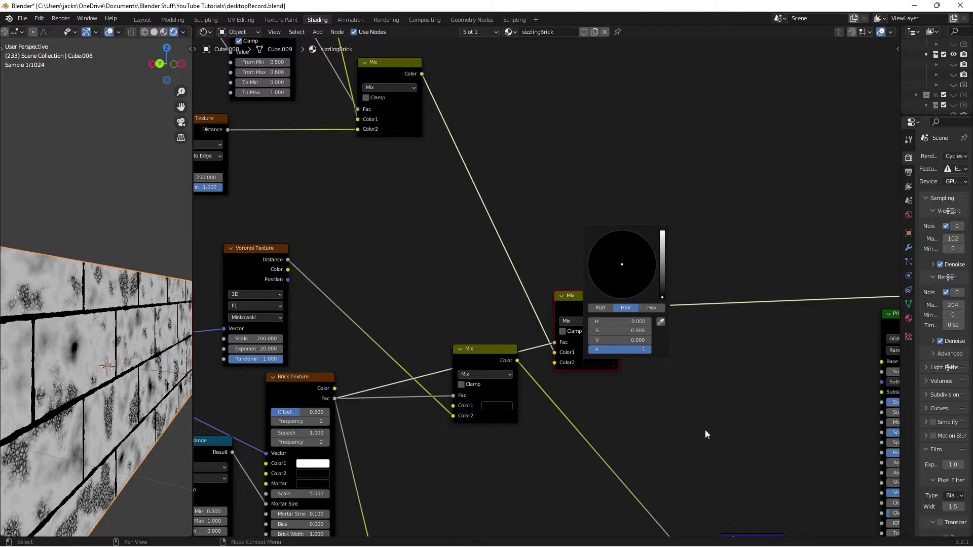
left_click_drag(582, 300, 580, 303)
scroll(638, 324, "down", 2)
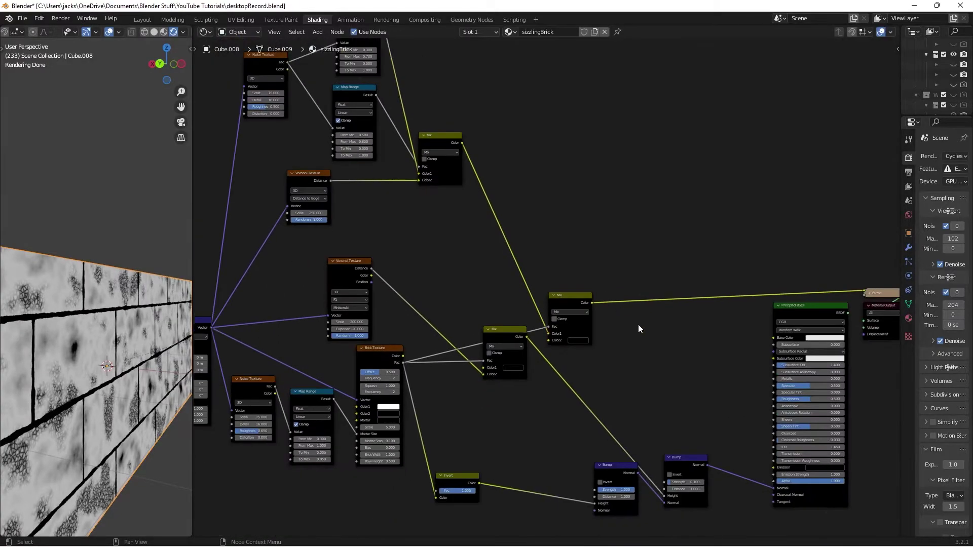
Duplicate the last Bump node before the Principled BSDF, connect the new Mix's Color to its Height, and set its Strength to 0.2
left_click(662, 449)
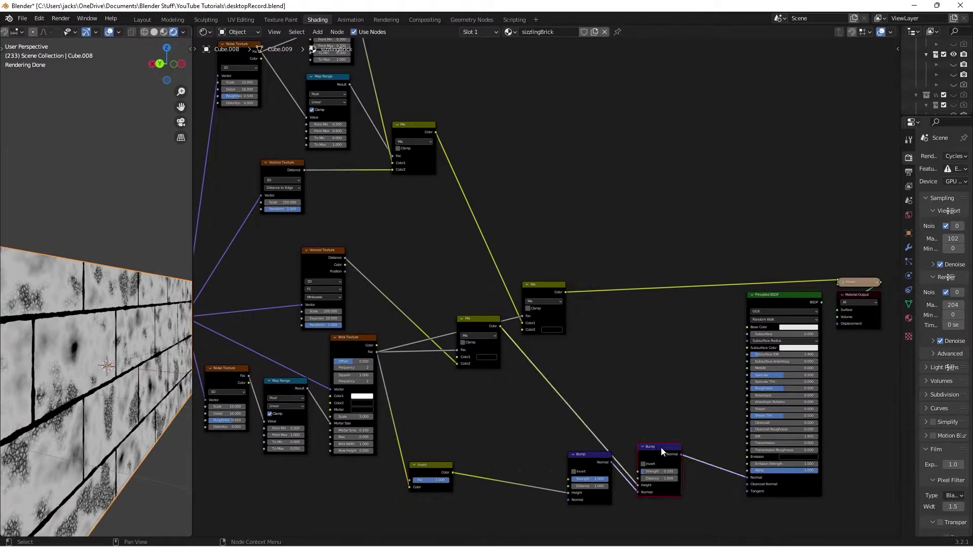
key("shift+d")
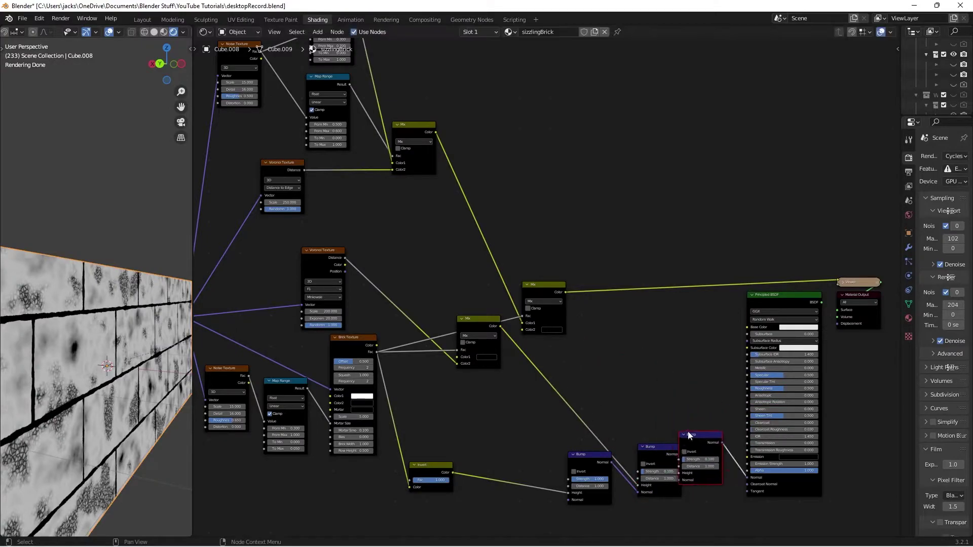
left_click(717, 447)
left_click_drag(565, 292, 715, 459)
double_click(726, 467)
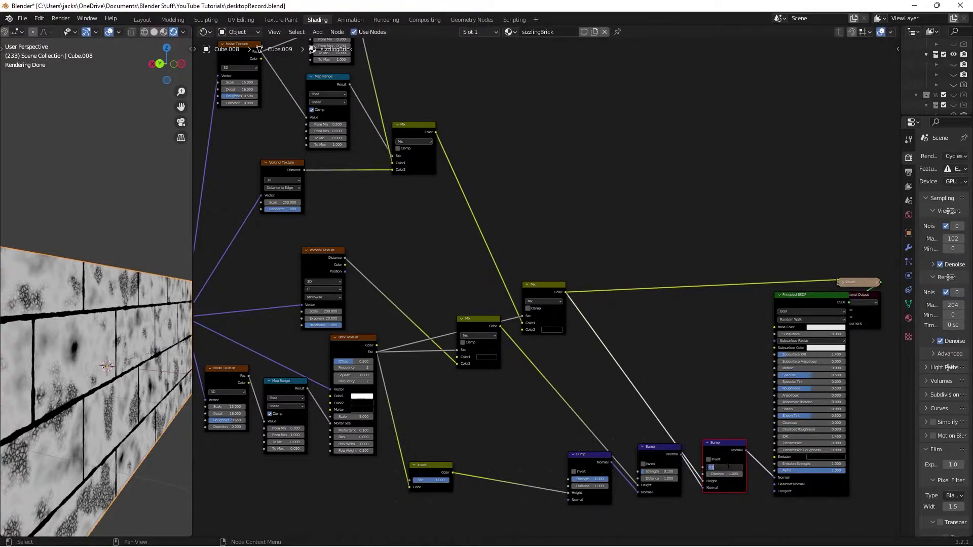
type(".2")
key("Return")
Preview the Principled BSDF on the wall and save the file
left_click(834, 494, "ctrl+shift")
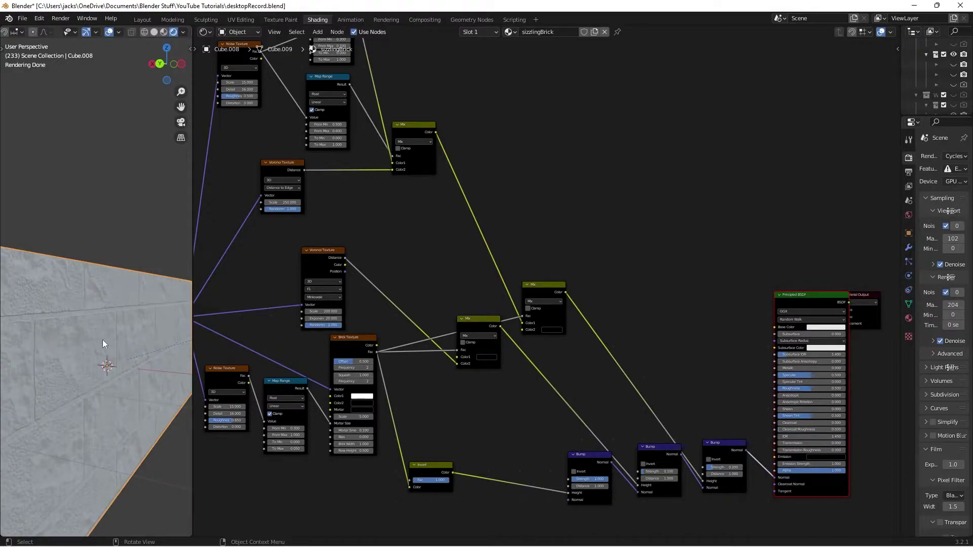
left_click(571, 357)
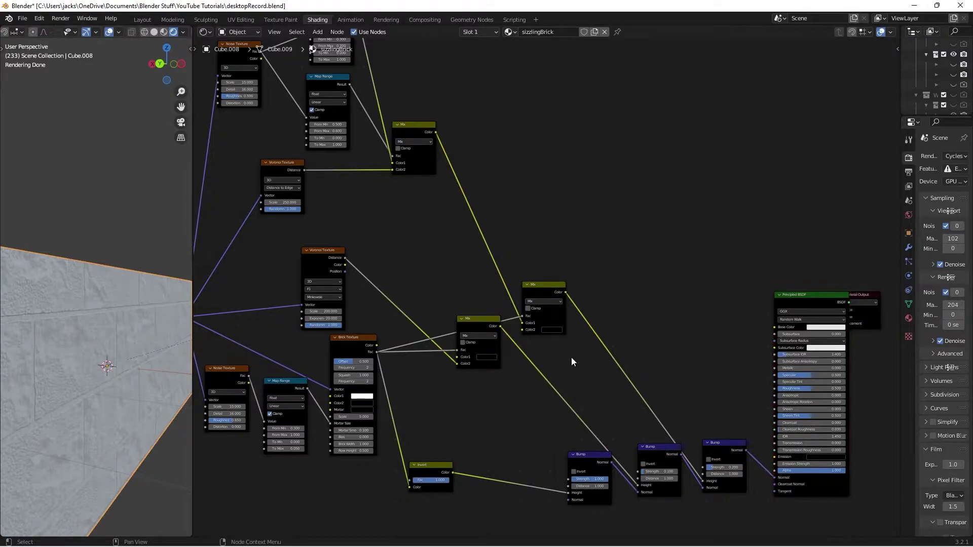
key("ctrl+s")
Move all texture, Map Range, Mix and Invert nodes together below the Mapping and Bump nodes
key("Home")
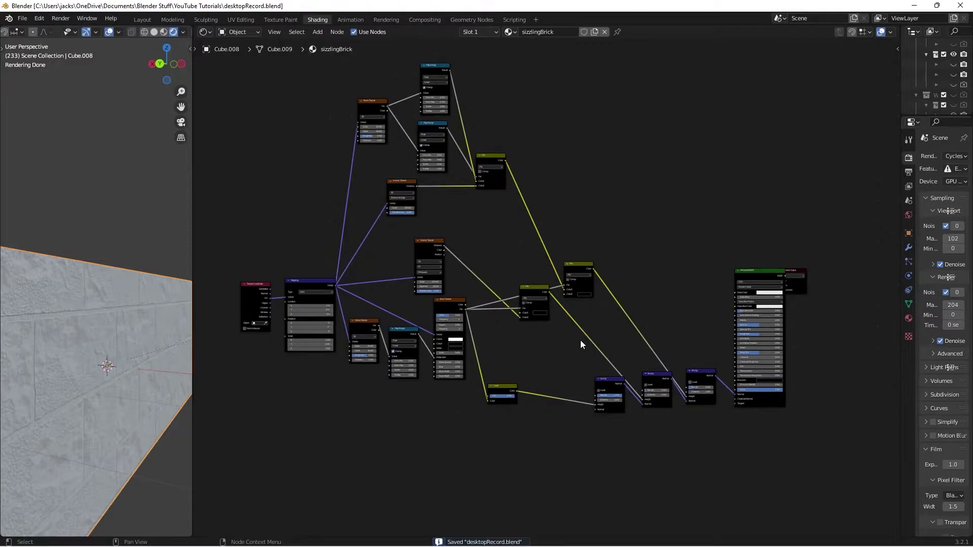
scroll(579, 339, "down", 1)
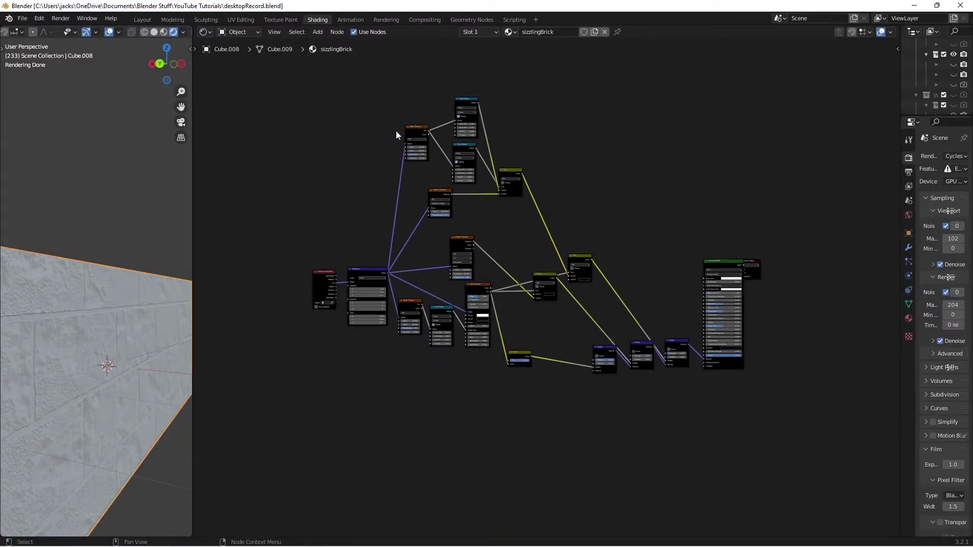
left_click_drag(414, 94, 584, 409)
key("g")
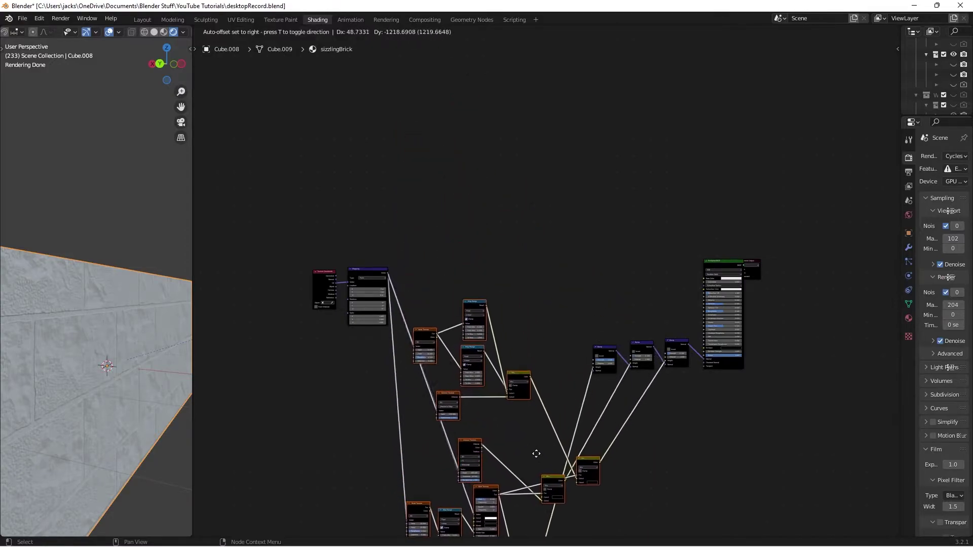
left_click(537, 400)
scroll(583, 324, "up", 3)
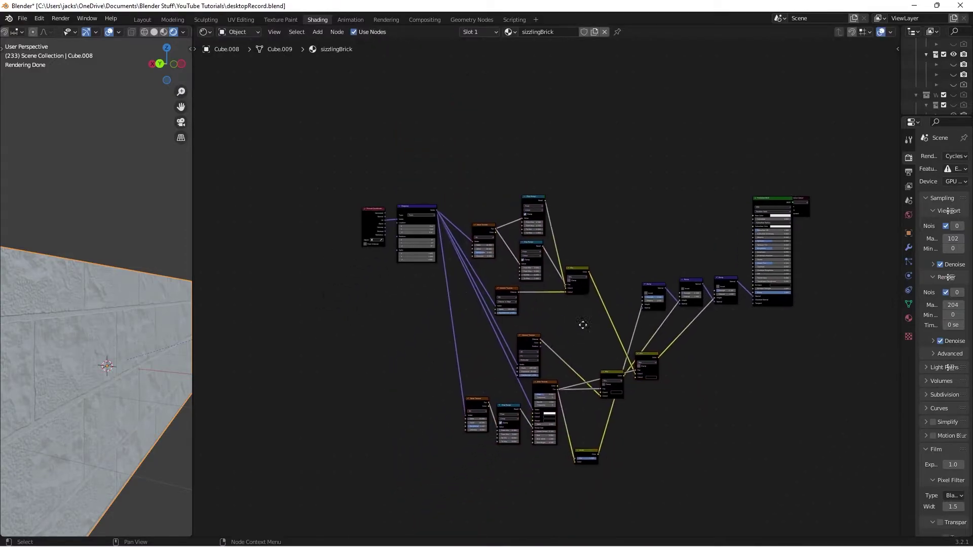
scroll(593, 318, "up", 1)
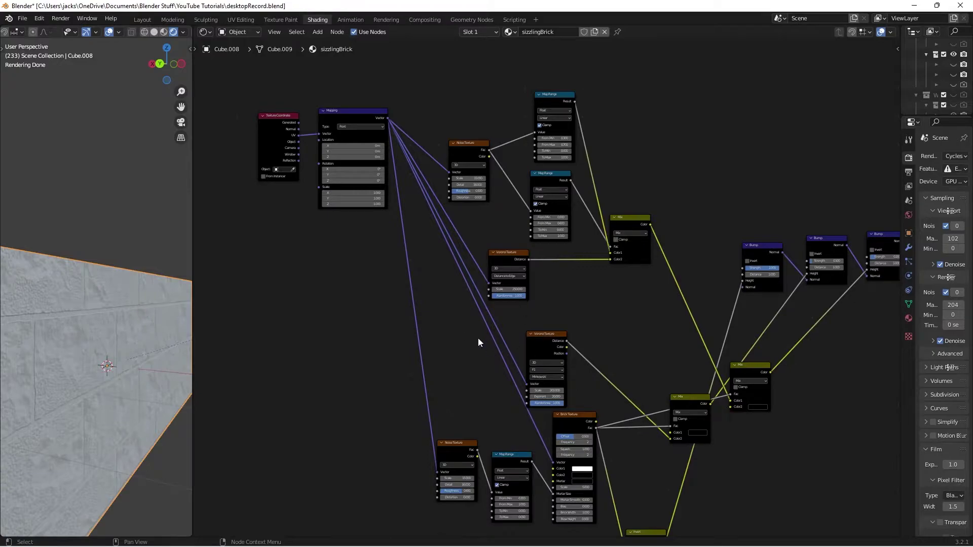
Add a shared reroute on Mapping's links to the lower Noise, Voronoi and Brick textures, placing it just left of the lower Voronoi
right_click_drag(508, 321, 407, 393, "shift")
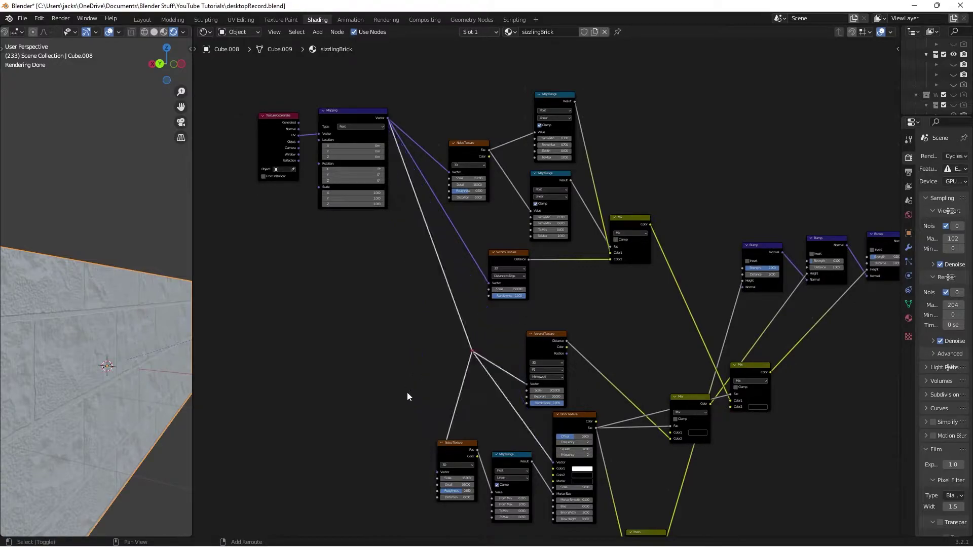
key("g")
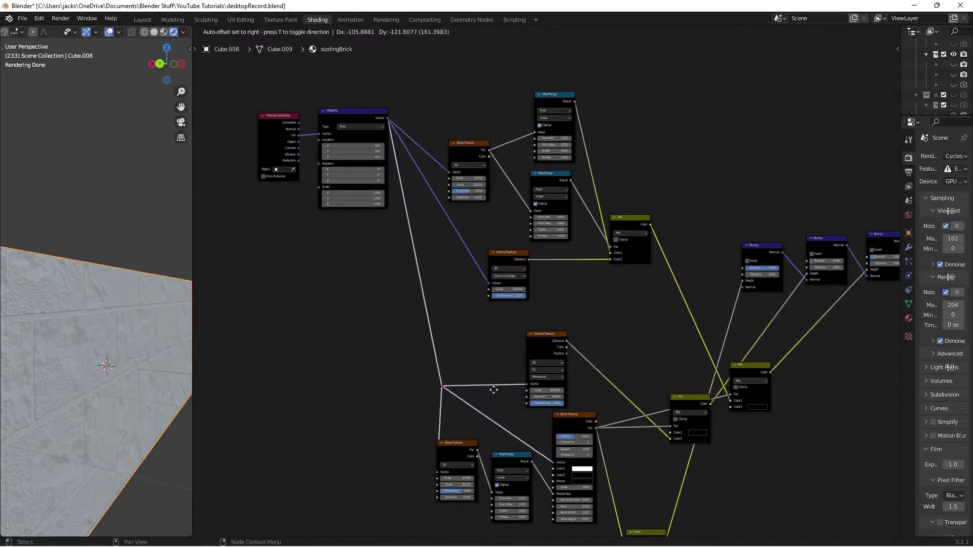
left_click(465, 388)
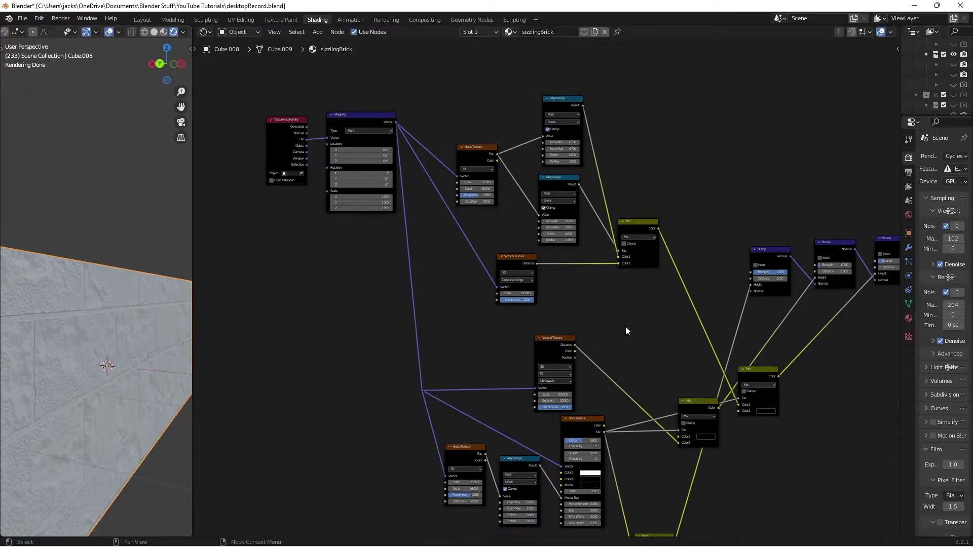
Rearrange the Invert node above the lower Mix, space out the two lower Mix nodes, and save the file
scroll(628, 328, "up", 1)
scroll(625, 326, "down", 2)
middle_click_drag(615, 437, 593, 340)
key("g")
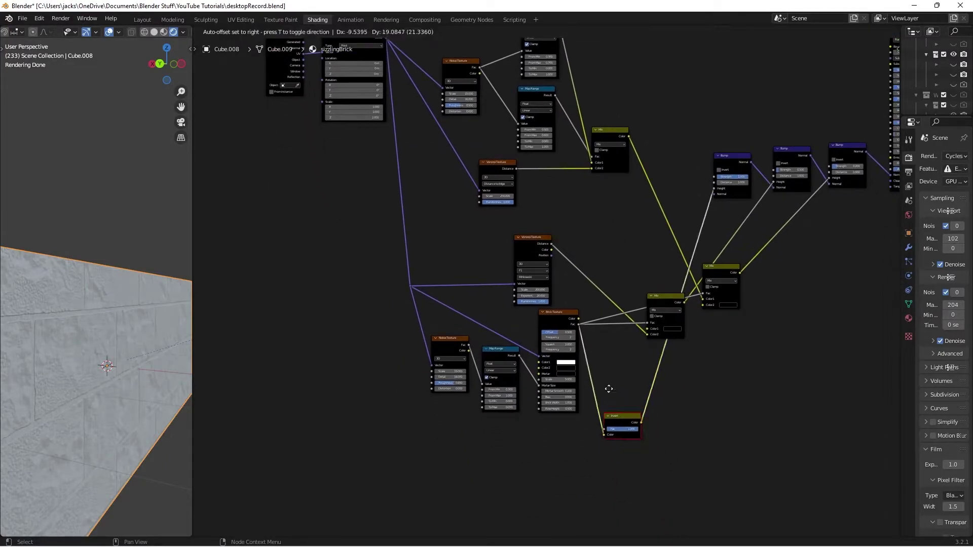
left_click(622, 265)
middle_click_drag(620, 242, 576, 315)
scroll(576, 316, "up", 1)
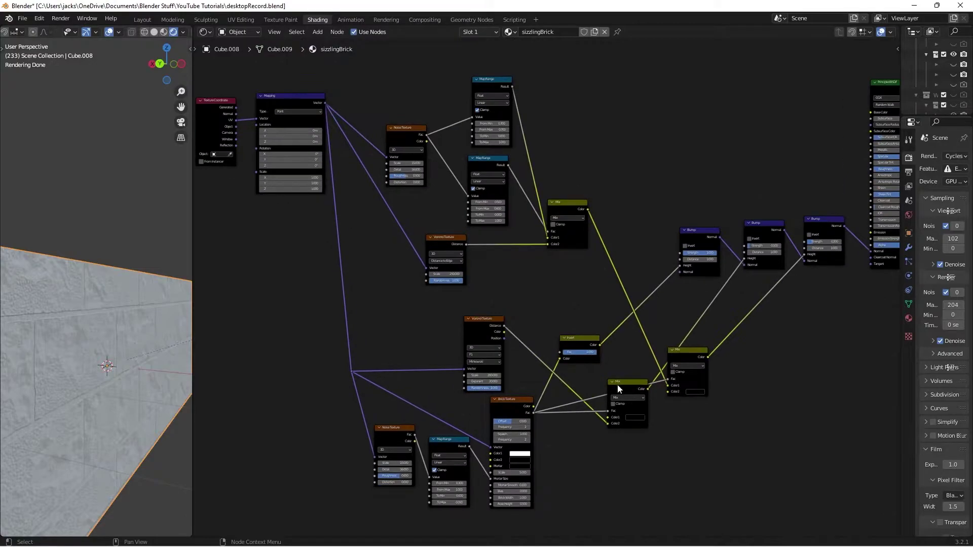
left_click_drag(619, 386, 627, 344)
left_click_drag(687, 350, 628, 368)
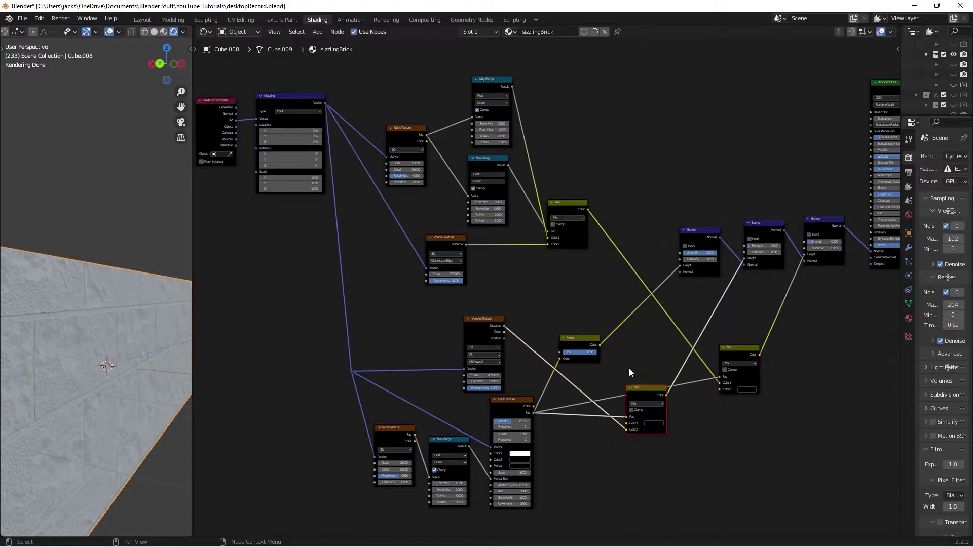
scroll(633, 373, "up", 1)
scroll(581, 330, "up", 1)
key("ctrl+s")
scroll(587, 385, "down", 1)
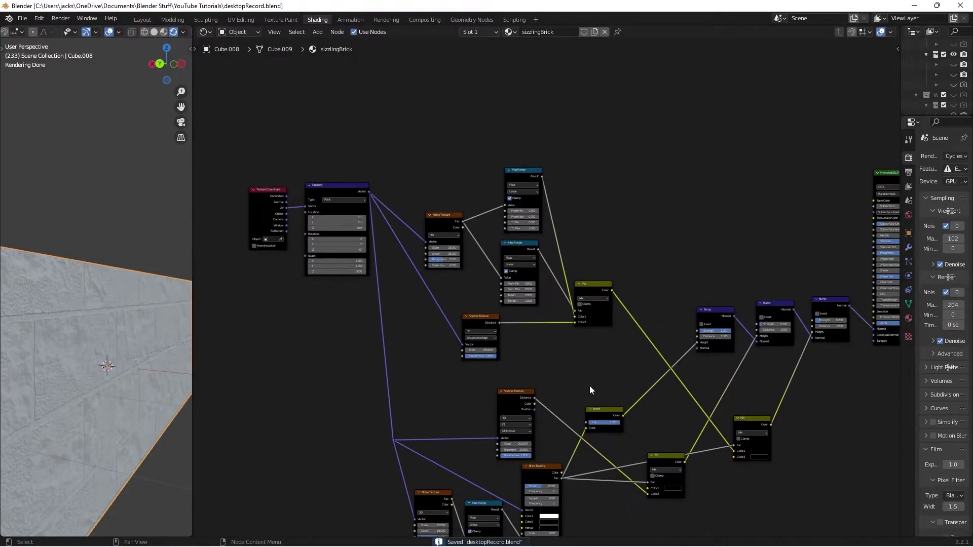
Add a Noise Texture well above the existing texture nodes
middle_click_drag(525, 153, 491, 287)
scroll(534, 319, "up", 1)
scroll(534, 319, "up", 1)
key("shift+a")
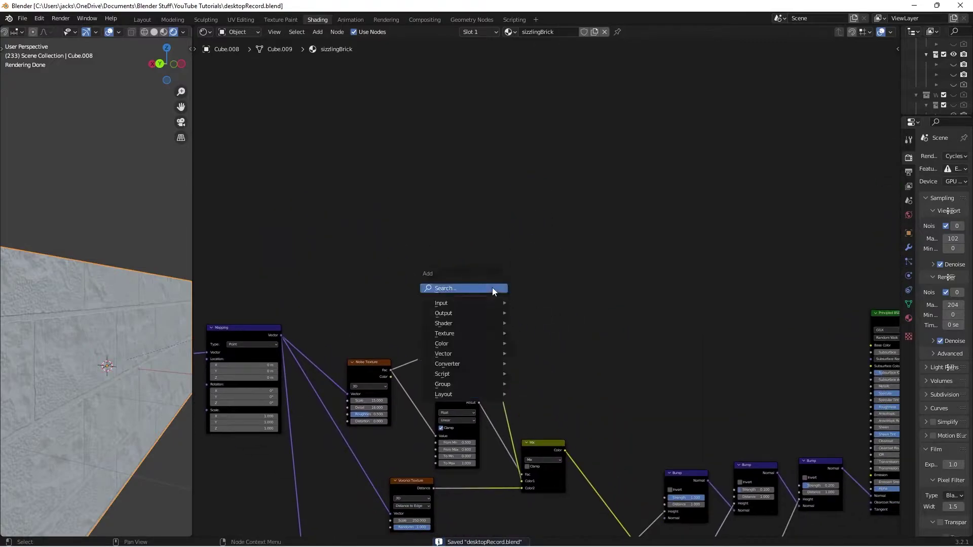
left_click(491, 287)
type("NOS")
key("Down")
key("Return")
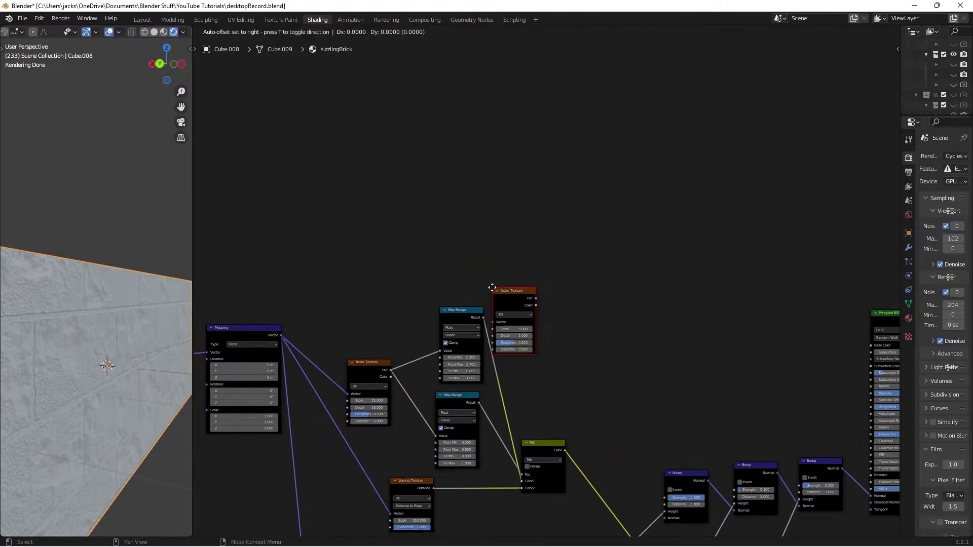
left_click(311, 117)
Connect Mapping's Vector output to the new Noise Texture's Vector input and route the link through a reroute above the Mapping node
scroll(336, 264, "up", 1)
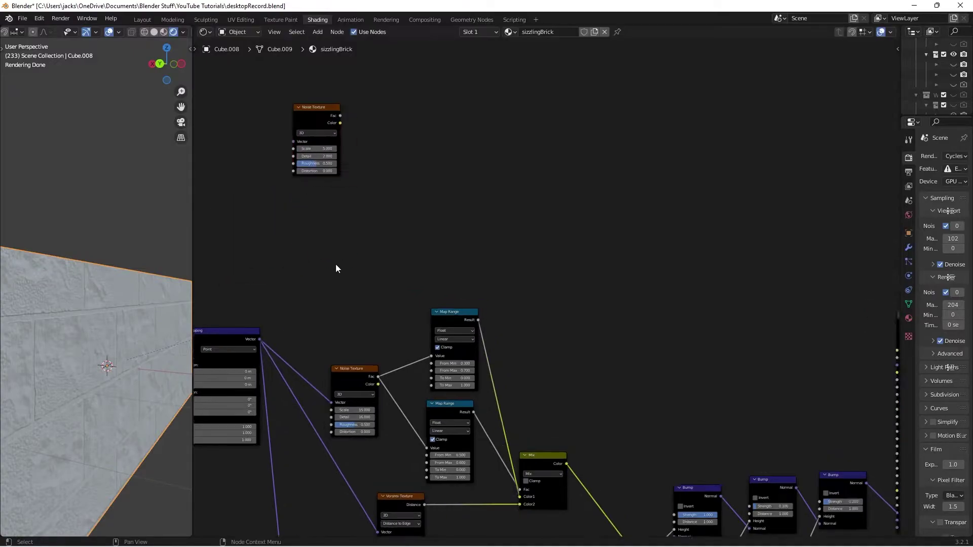
middle_click_drag(335, 263, 381, 278)
left_click_drag(306, 353, 339, 155)
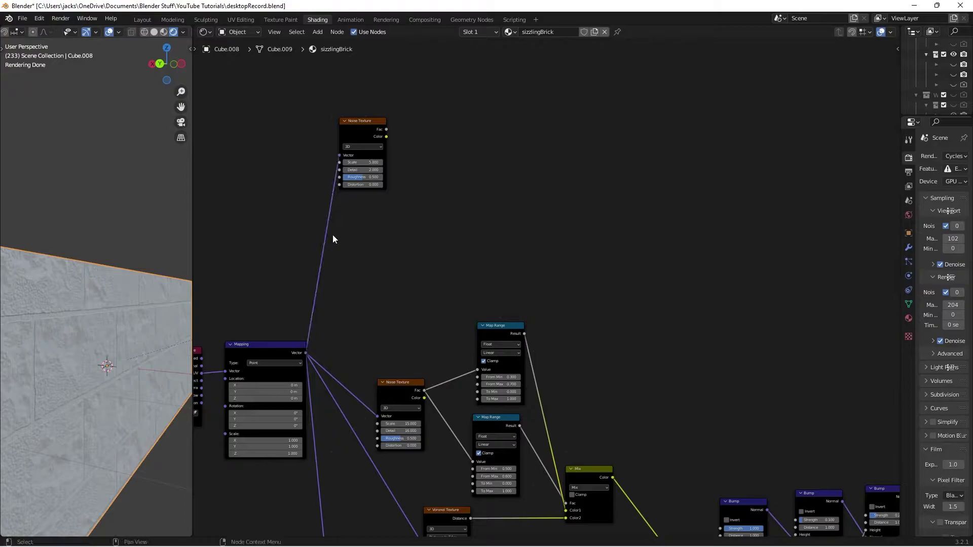
right_click_drag(311, 236, 348, 264, "shift")
key("g")
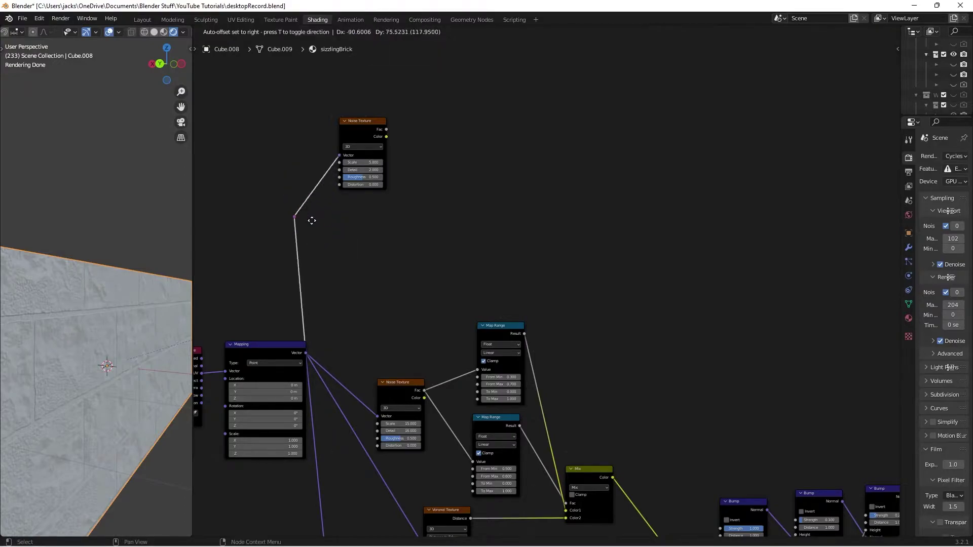
left_click(335, 204)
left_click_drag(345, 123, 384, 98)
Preview the new uppermost Noise Texture on the wall
middle_click_drag(503, 159, 578, 256)
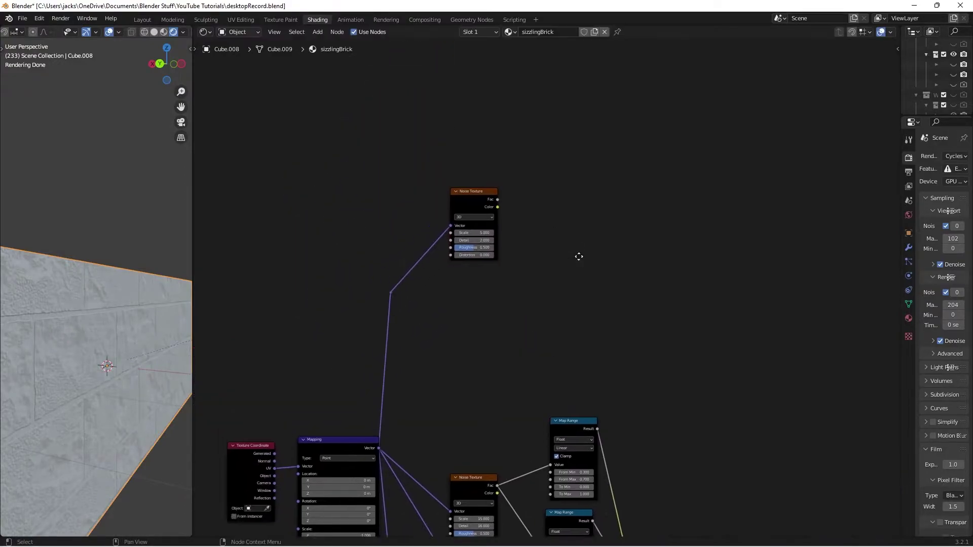
scroll(490, 183, "up", 2)
left_click(464, 204)
scroll(534, 170, "up", 3)
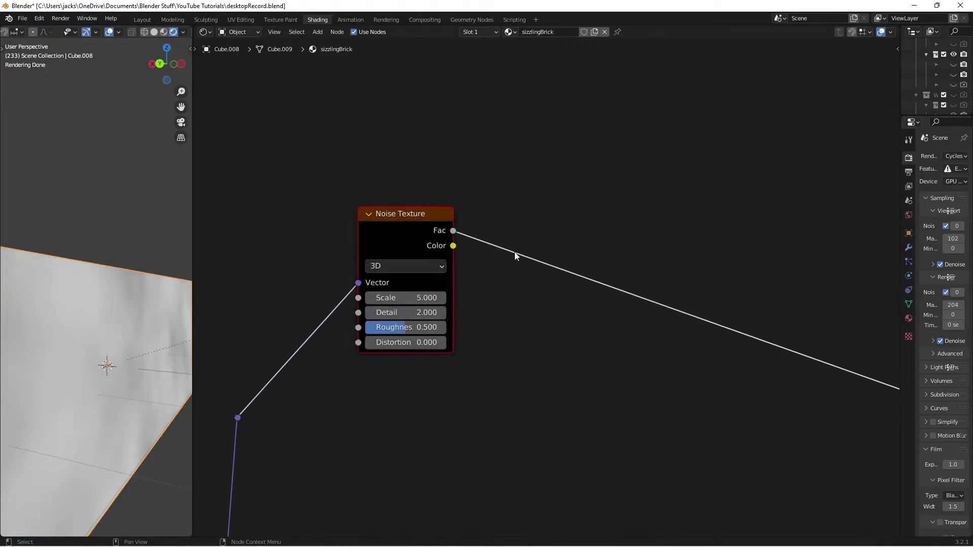
Set the uppermost Noise Texture's Scale to 30, Detail to 10 and Roughness to 0.85, and save the file
left_click(378, 298)
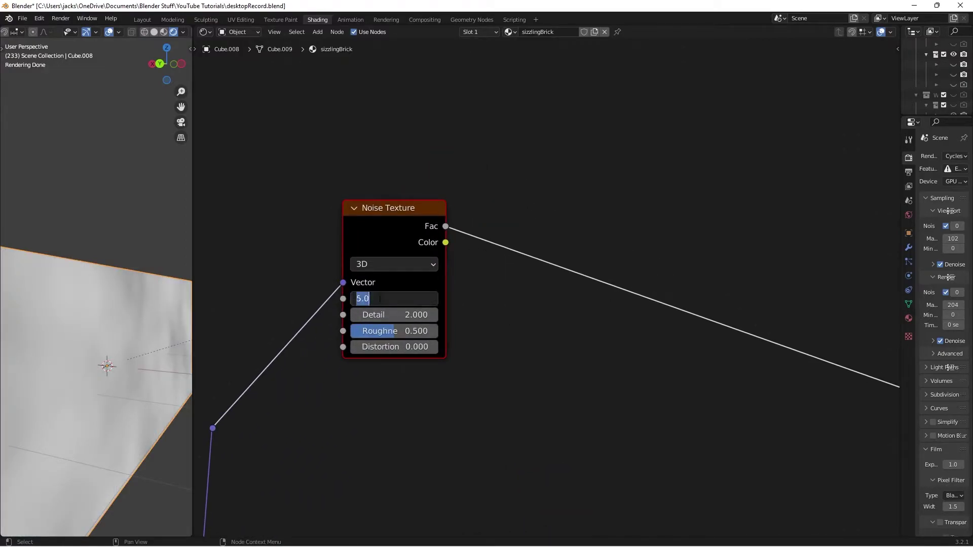
type("30")
key("Return")
left_click(388, 315)
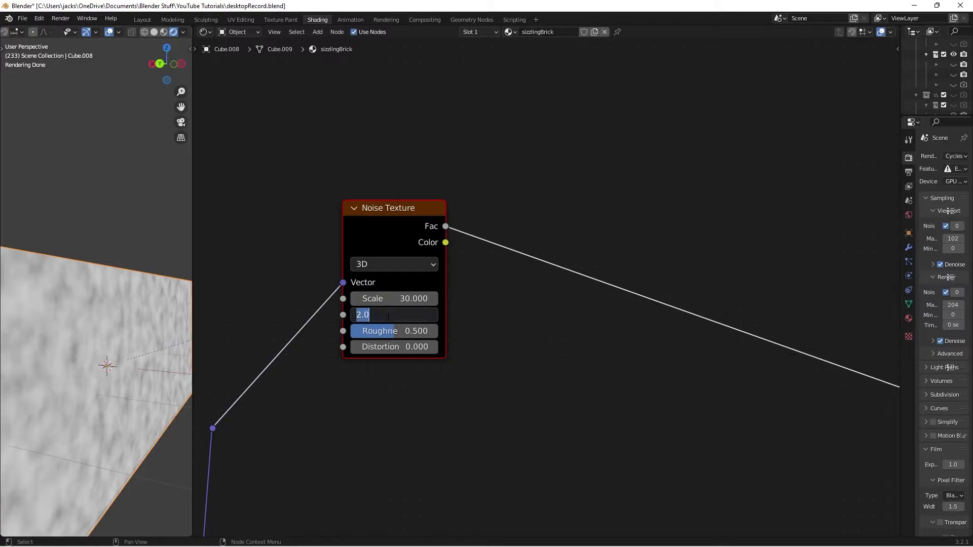
type("10")
key("Return")
left_click(393, 331)
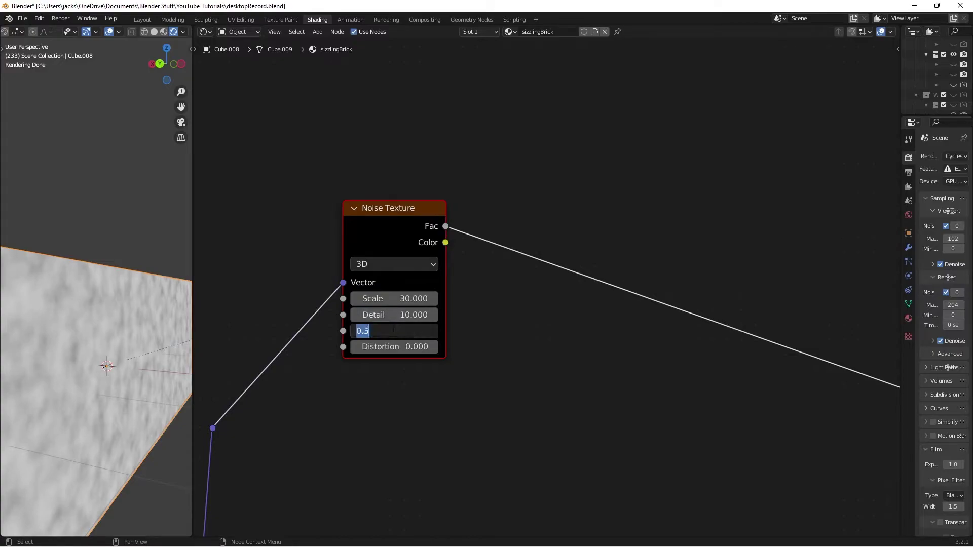
type(".85")
key("Return")
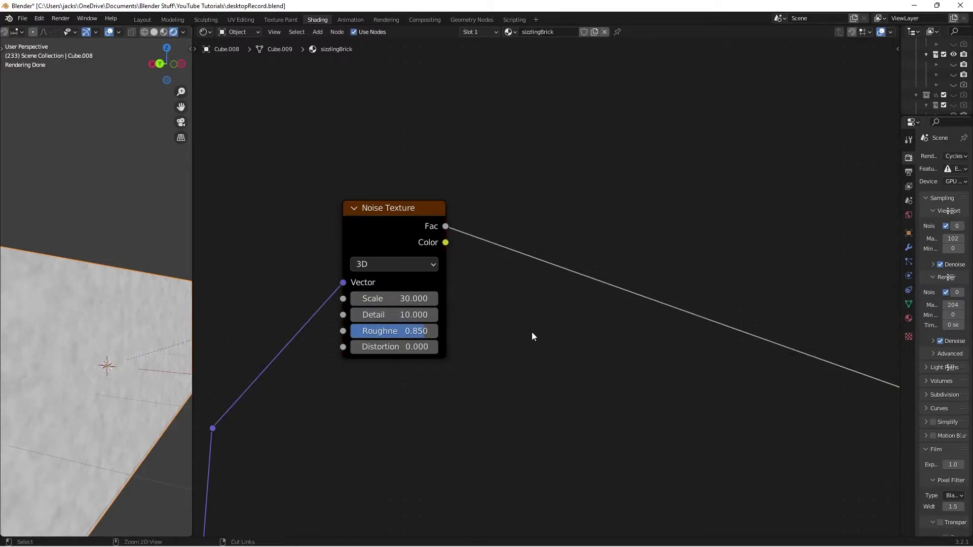
key("ctrl+s")
Insert a Map Range node directly after the uppermost Noise Texture, on its Fac output link
middle_click_drag(701, 287, 683, 297)
key("shift+a")
type("map")
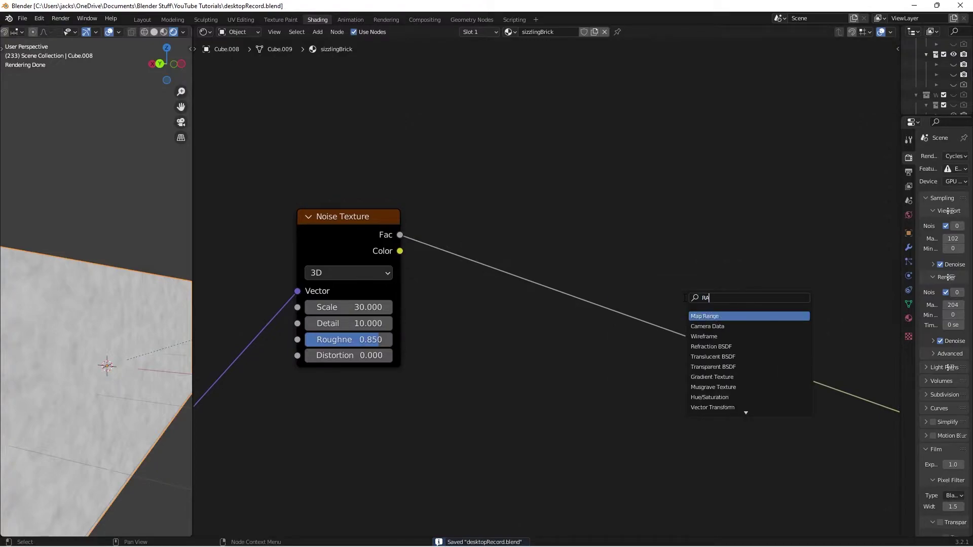
key("Return")
left_click(433, 224)
left_click_drag(500, 251, 482, 231)
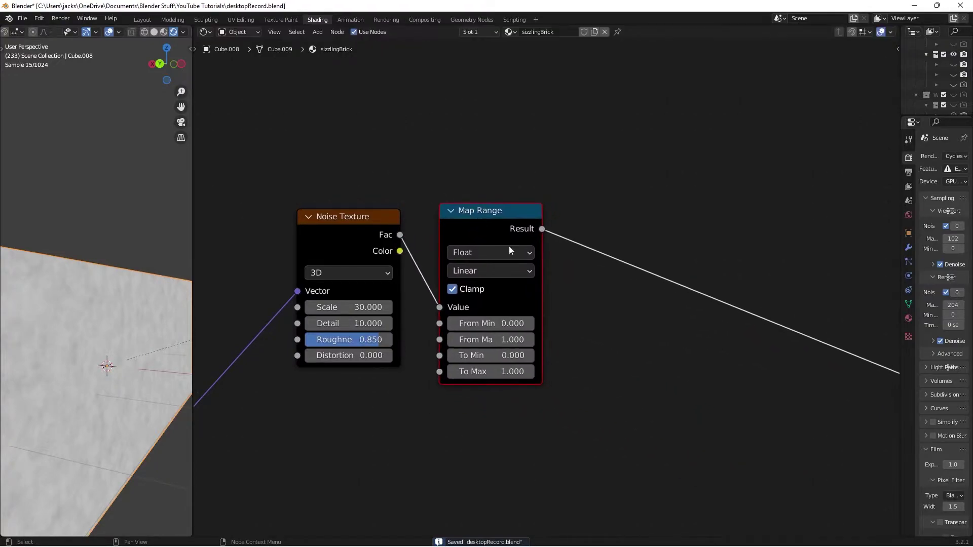
Set the new Map Range's From Min to 0.3 and From Max to 0.7, and save the file
left_click(528, 324)
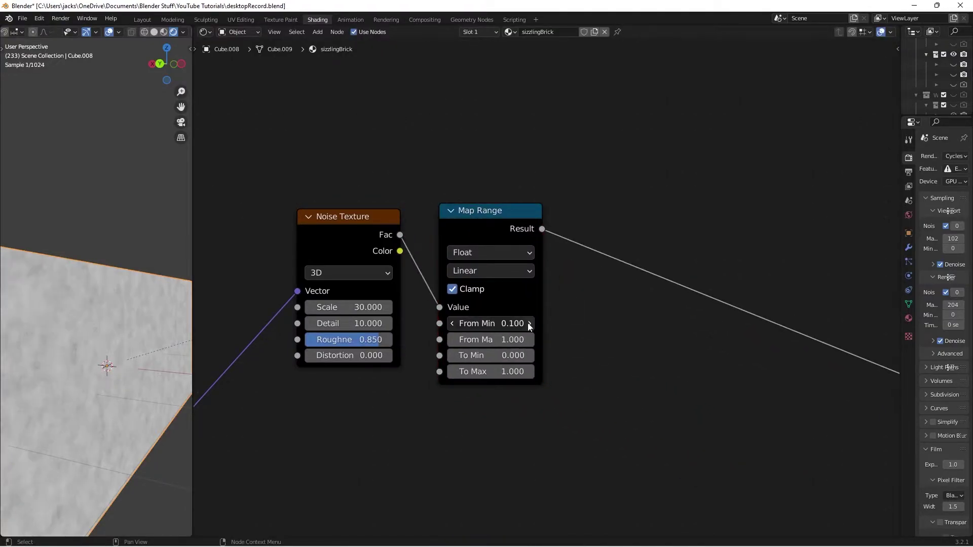
left_click(529, 324)
left_click(528, 324)
left_click(452, 341)
left_click(452, 340)
left_click(452, 340)
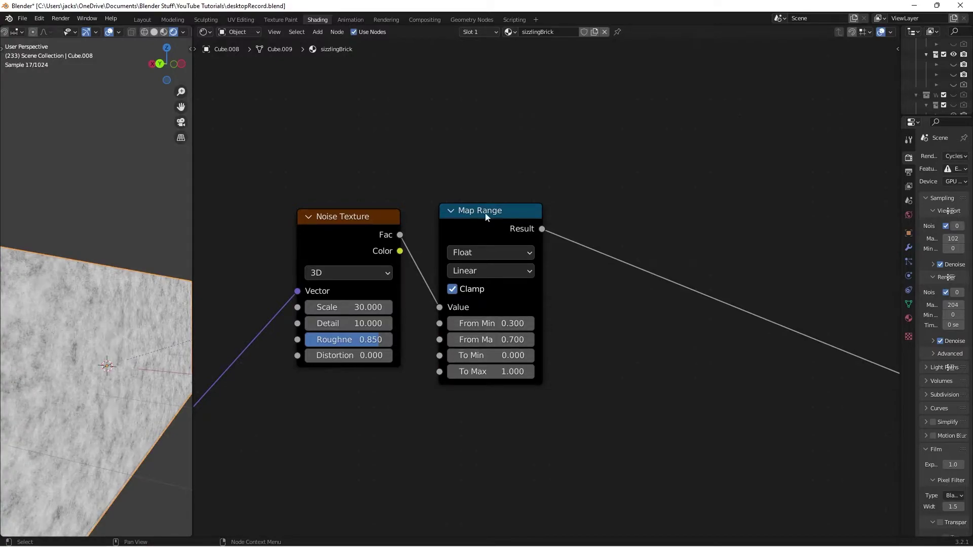
left_click_drag(486, 215, 476, 217)
left_click(693, 203)
key("ctrl+s")
Insert a Mix color node on the output link of the new Map Range
scroll(633, 206, "up", 1)
middle_click_drag(694, 202, 598, 206)
scroll(642, 204, "down", 3)
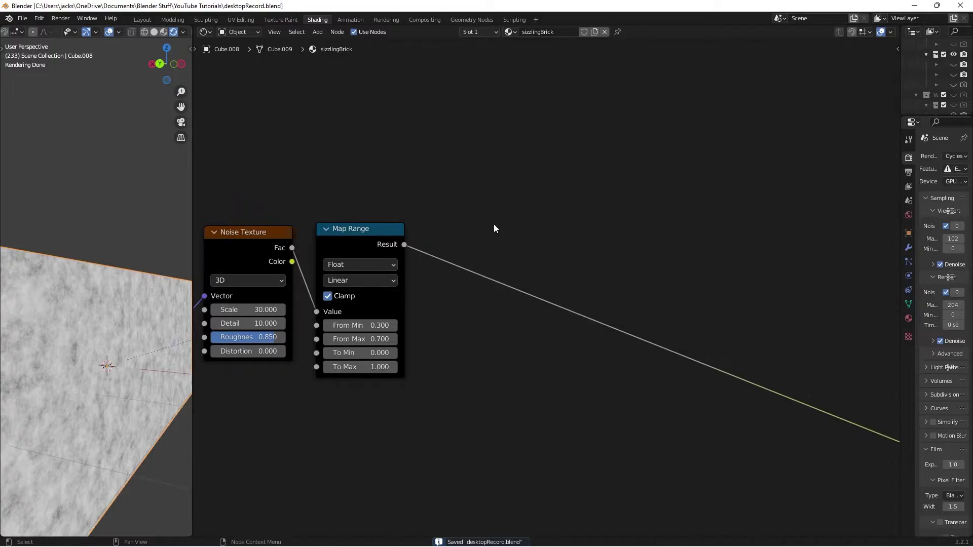
left_click(521, 236)
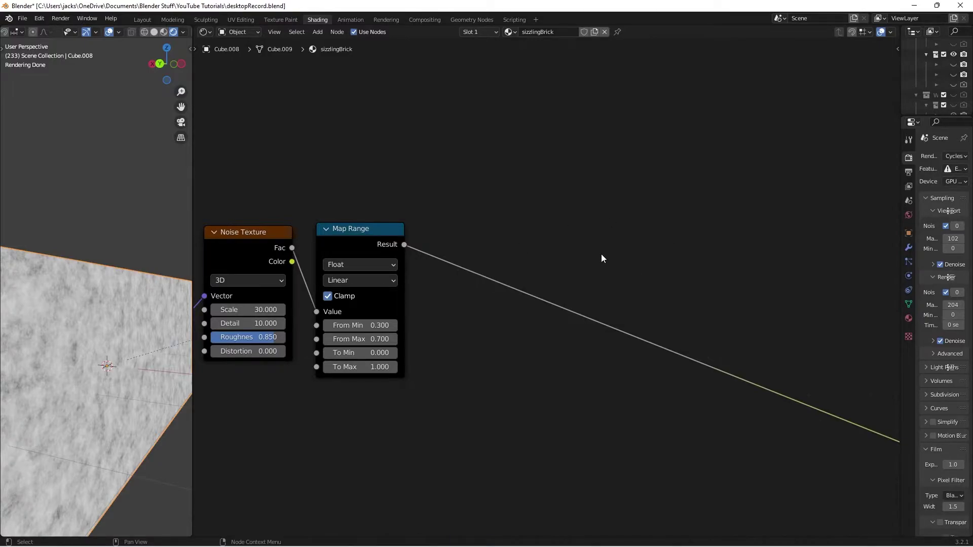
key("shift+a")
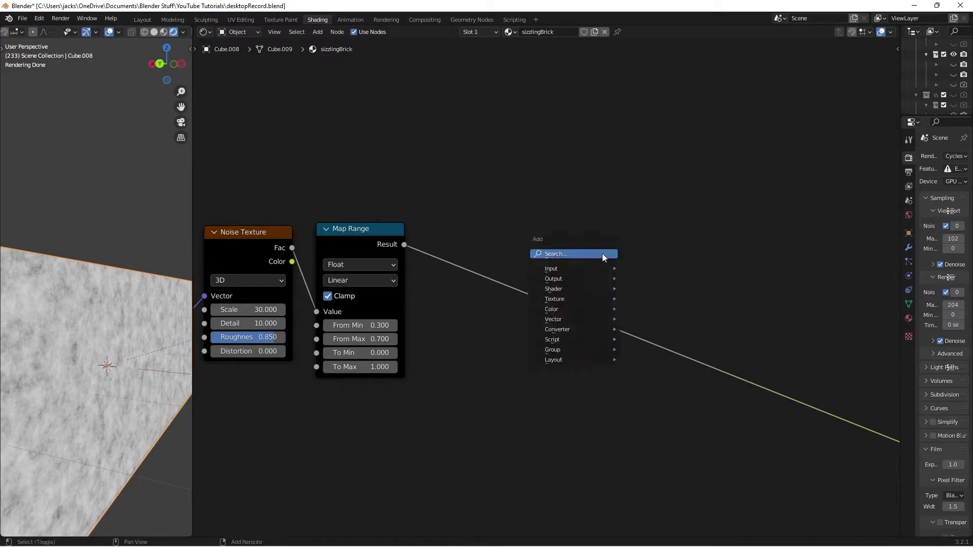
left_click(602, 253)
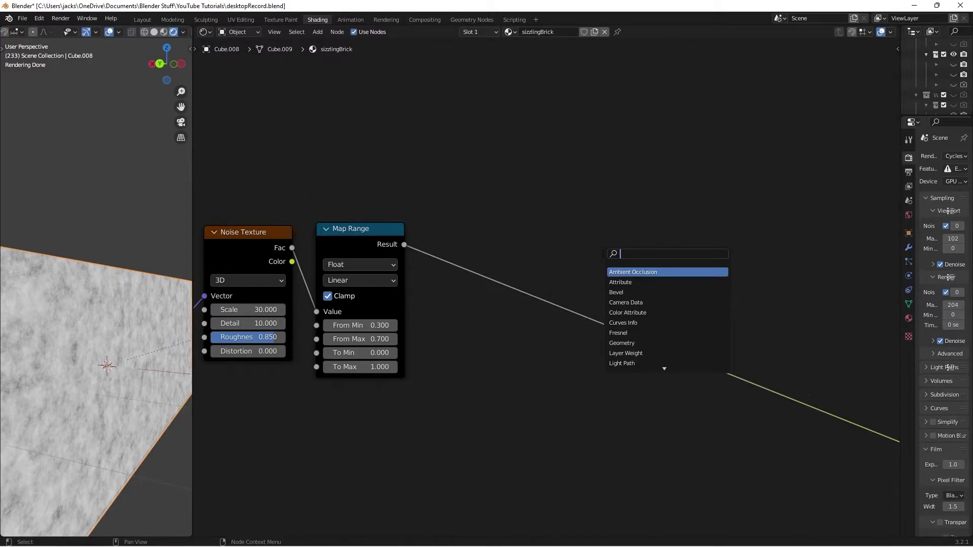
type("mix")
key("Return")
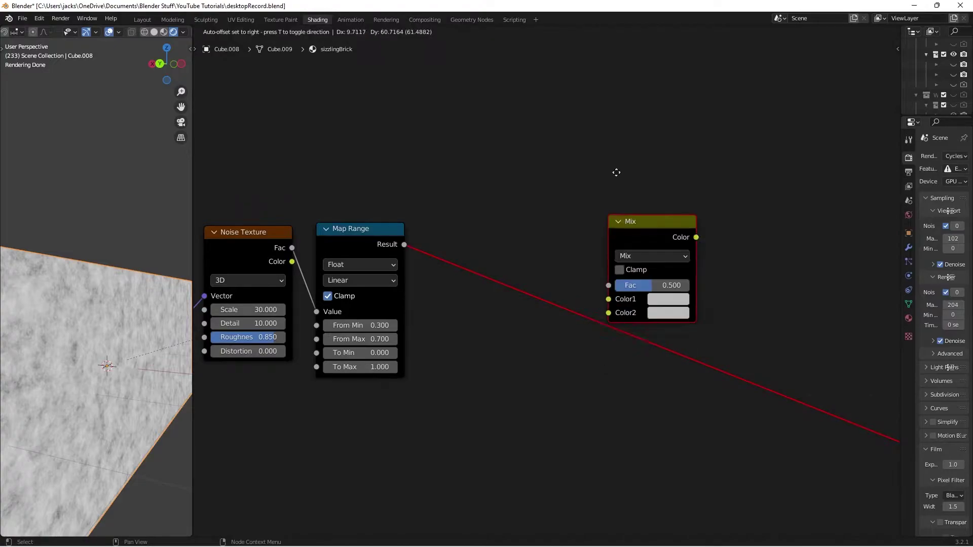
left_click(503, 217)
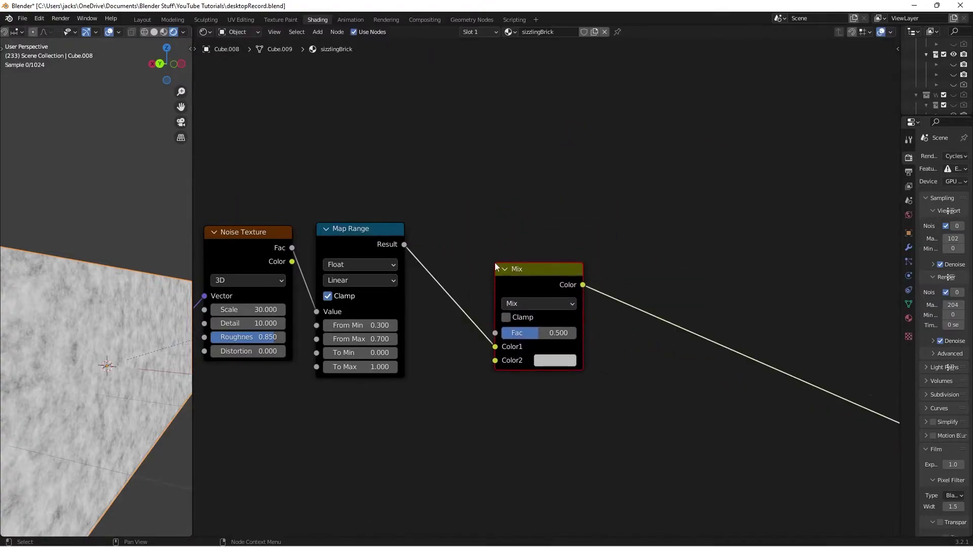
Feed Map Range's Result into the Mix node's Fac instead of Color1, and duplicate the Mix below with its input link kept
left_click_drag(514, 303, 503, 288)
left_click_drag(544, 232, 554, 208)
key("ctrl+shift+d")
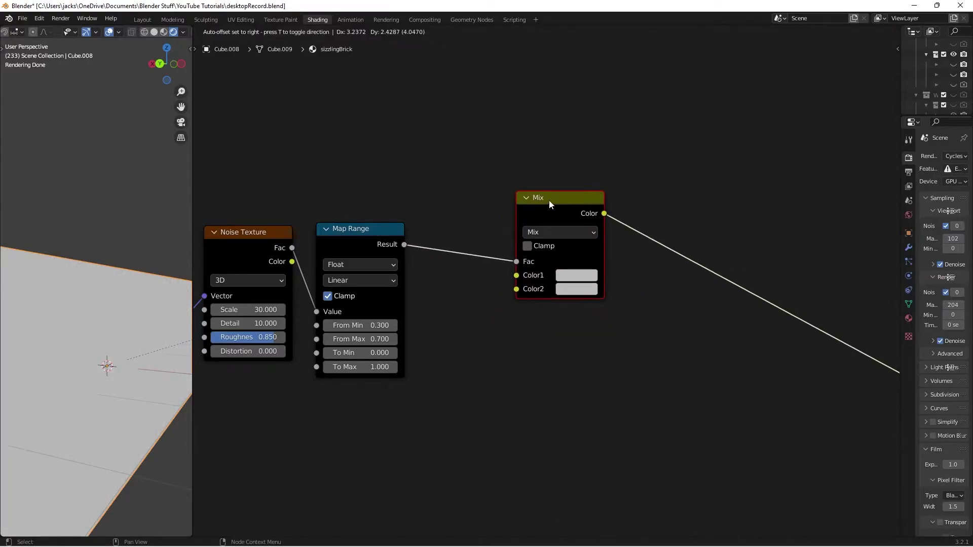
left_click(546, 339)
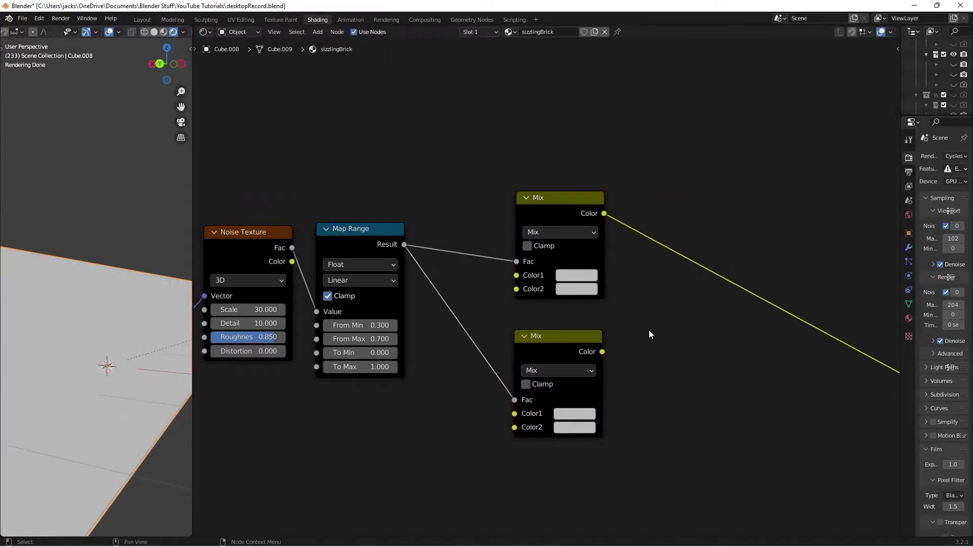
Set Color1 of the upper of the two new Mix nodes to hex 2E3134
scroll(648, 330, "up", 2)
left_click(539, 216)
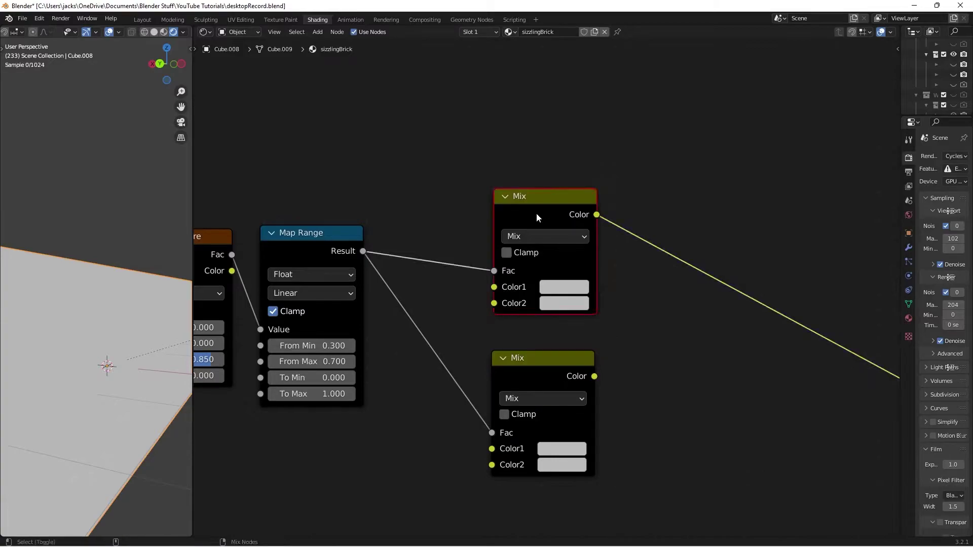
left_click(569, 288)
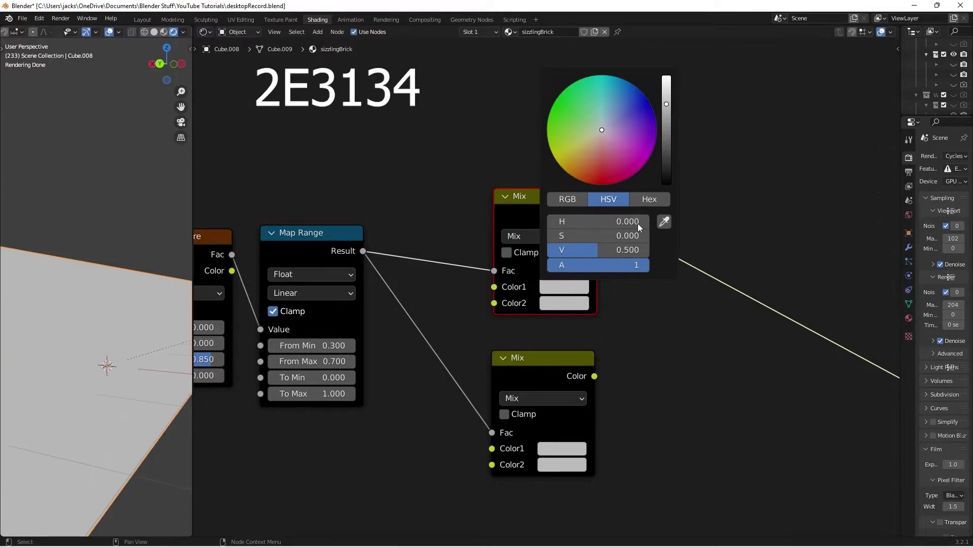
left_click(645, 202)
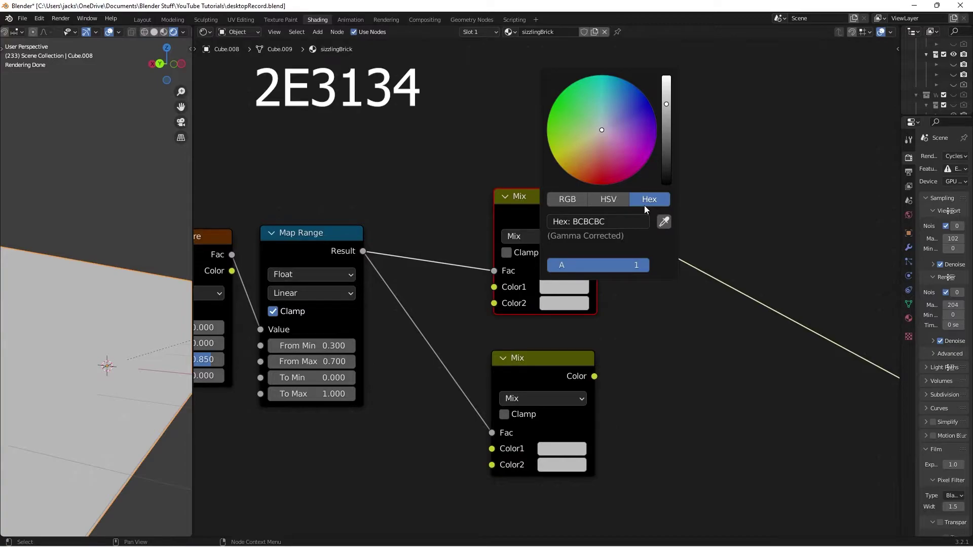
left_click(618, 221)
type("2E31E4")
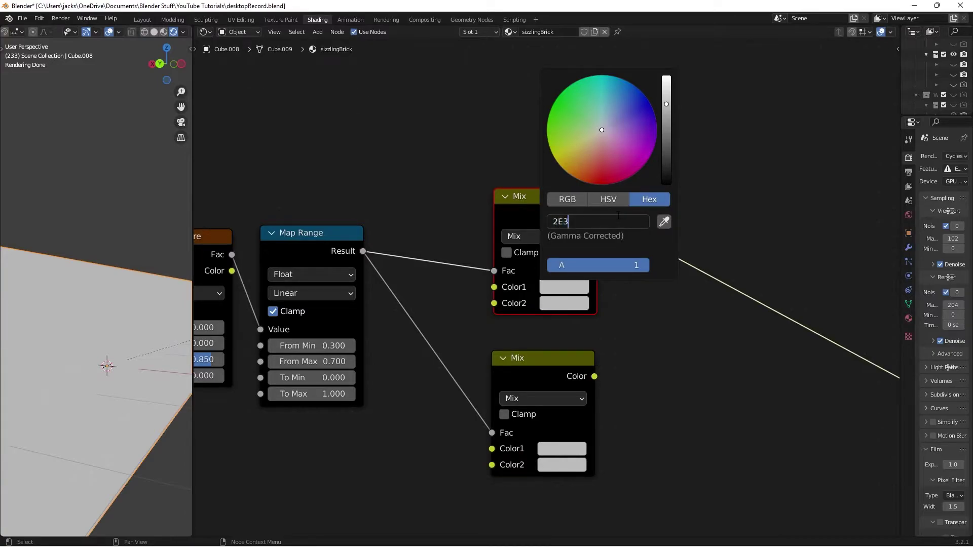
key("Return")
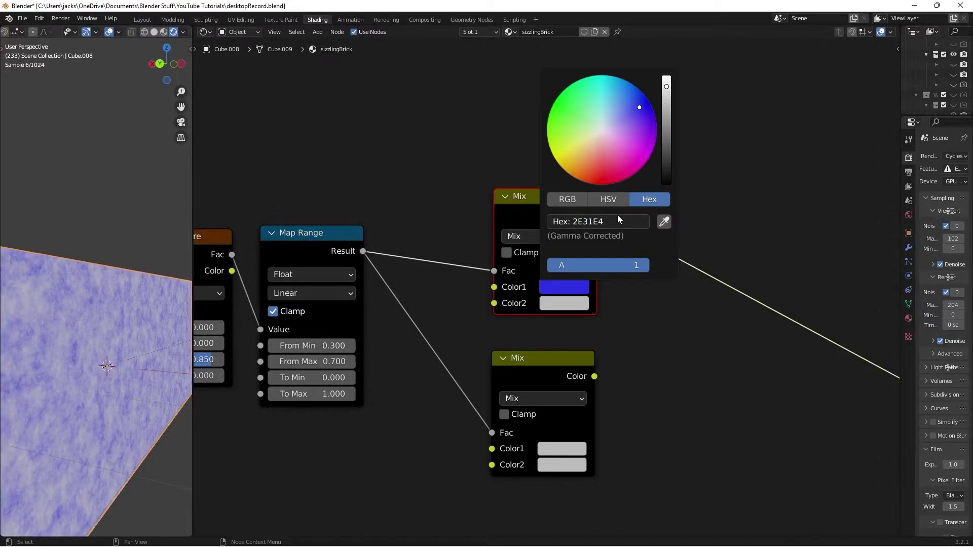
left_click(617, 217)
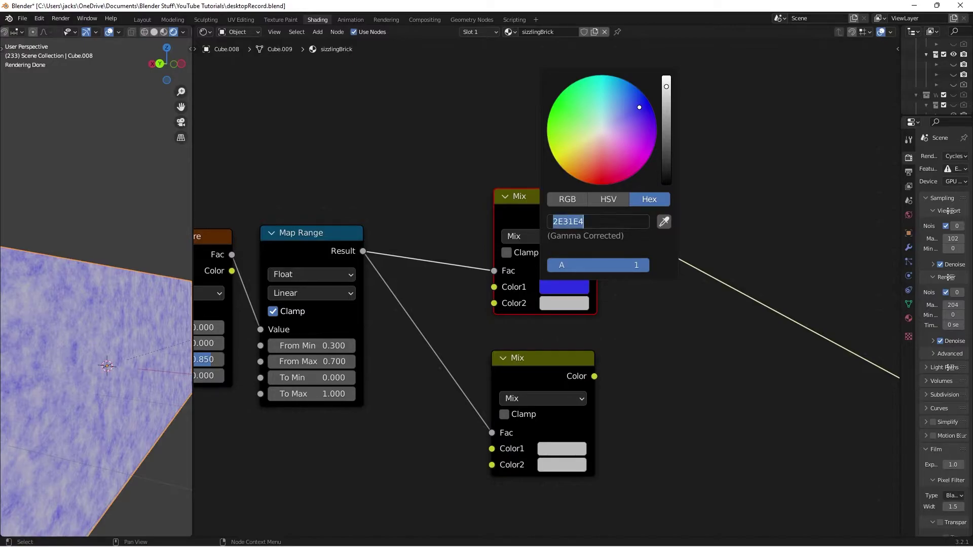
left_click(581, 222)
key("BackSpace")
key("BackSpace")
type("34")
key("Return")
Set the upper Mix node's Color2 to hex 27252C
left_click(564, 304)
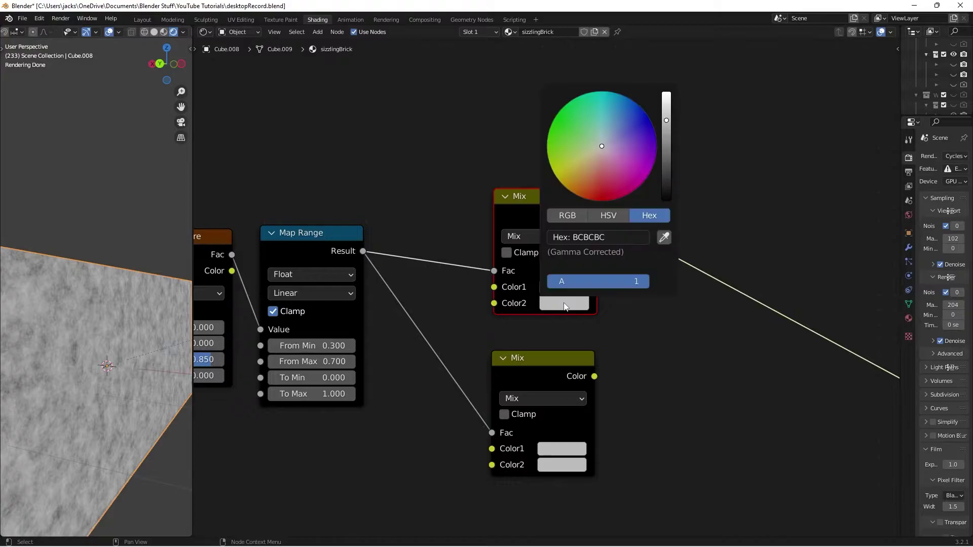
left_click(603, 236)
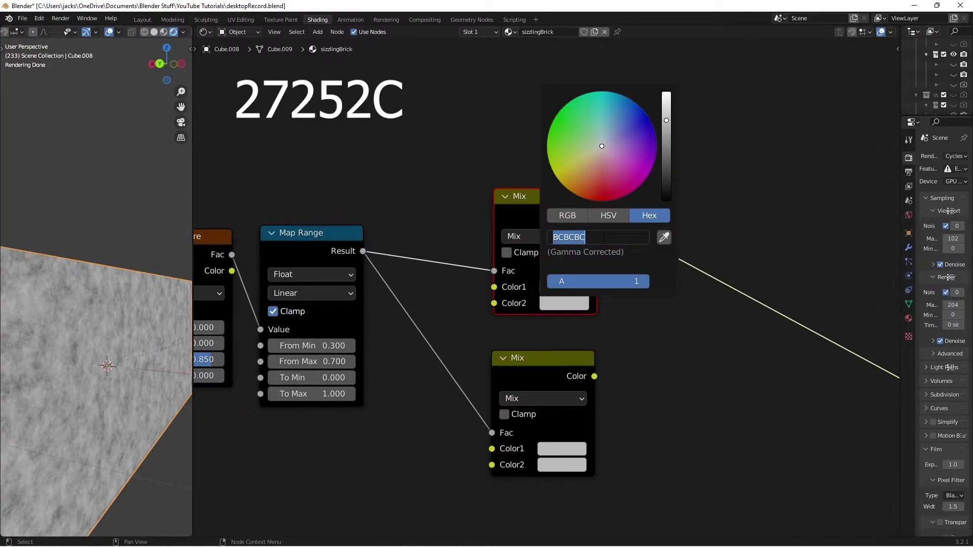
type("27252C")
key("Return")
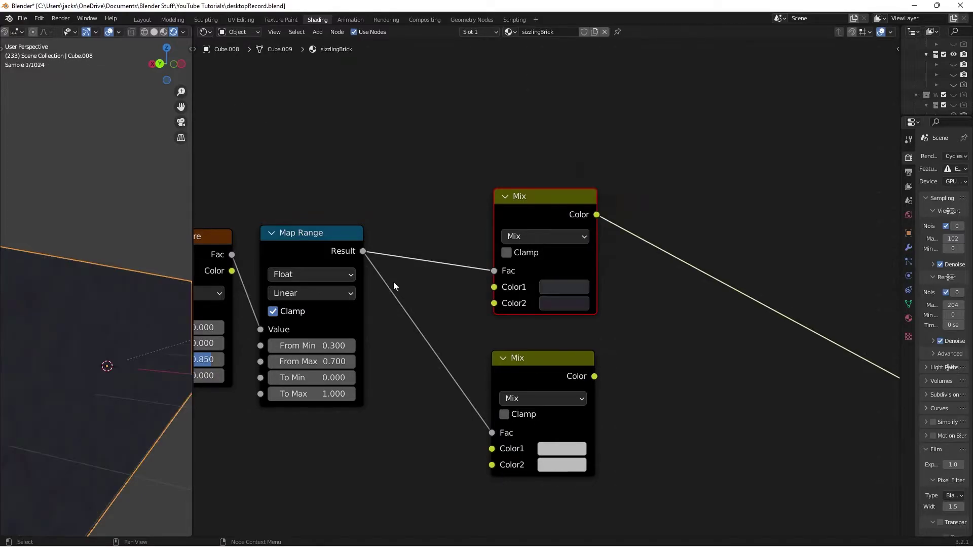
Preview the lower duplicated Mix node on the wall
middle_click_drag(599, 334, 613, 303)
middle_click_drag(650, 356, 619, 307)
left_click(536, 295)
left_click(530, 294, "ctrl+shift")
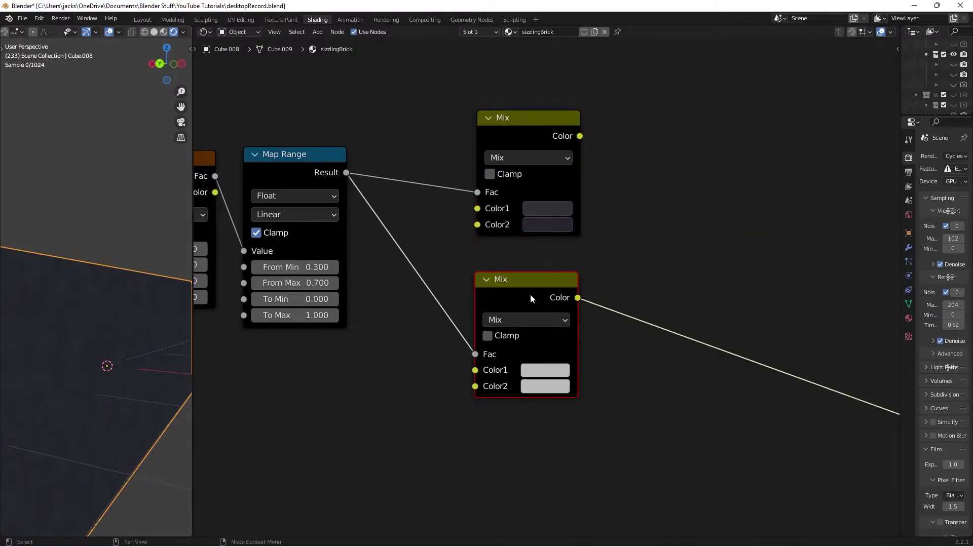
Set the lower Mix node's Color1 to hex 3F371F and its Color2 to hex 3F2A1F
left_click(531, 368)
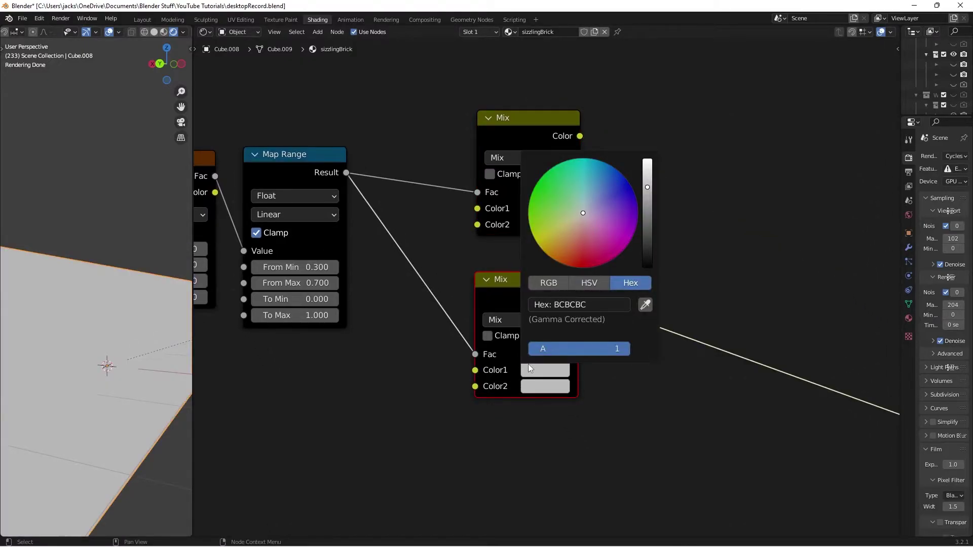
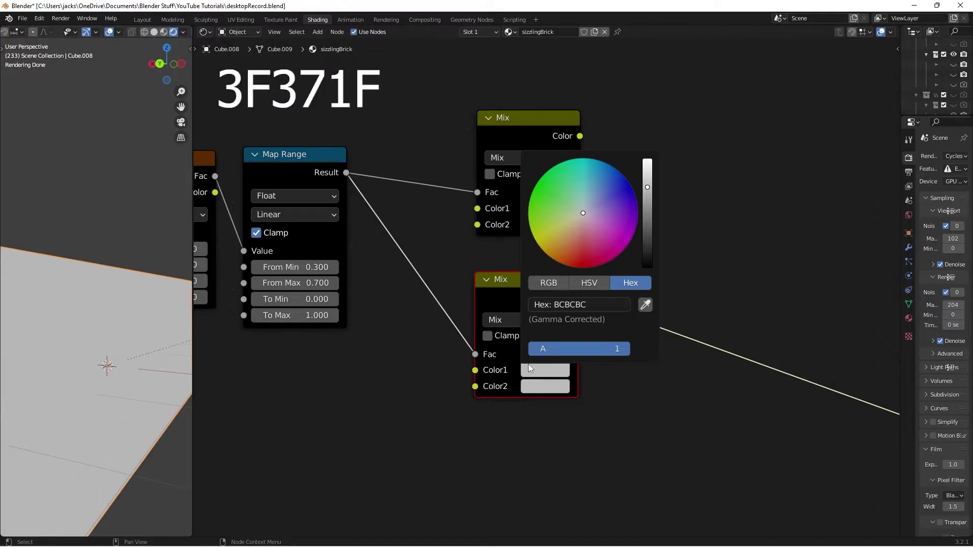
left_click(566, 305)
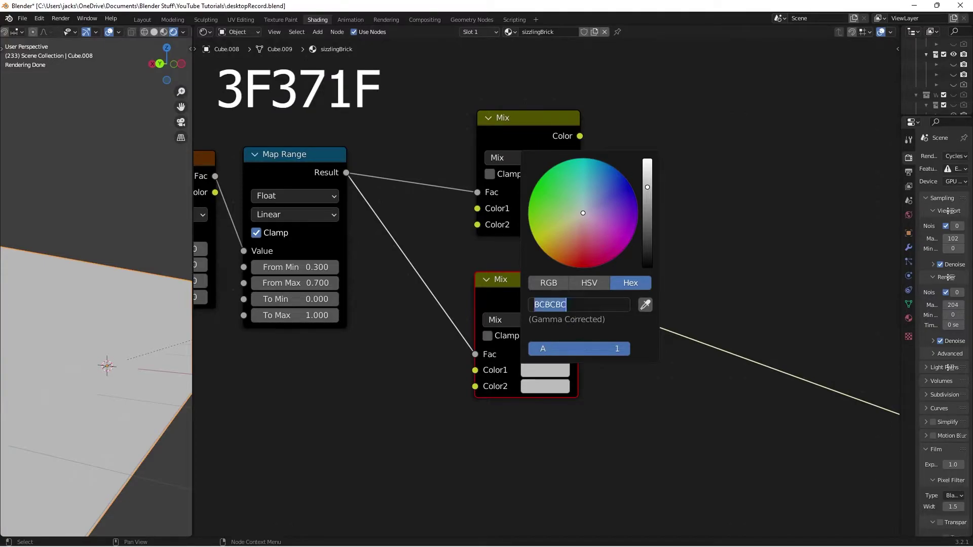
type("3F371F")
key("Return")
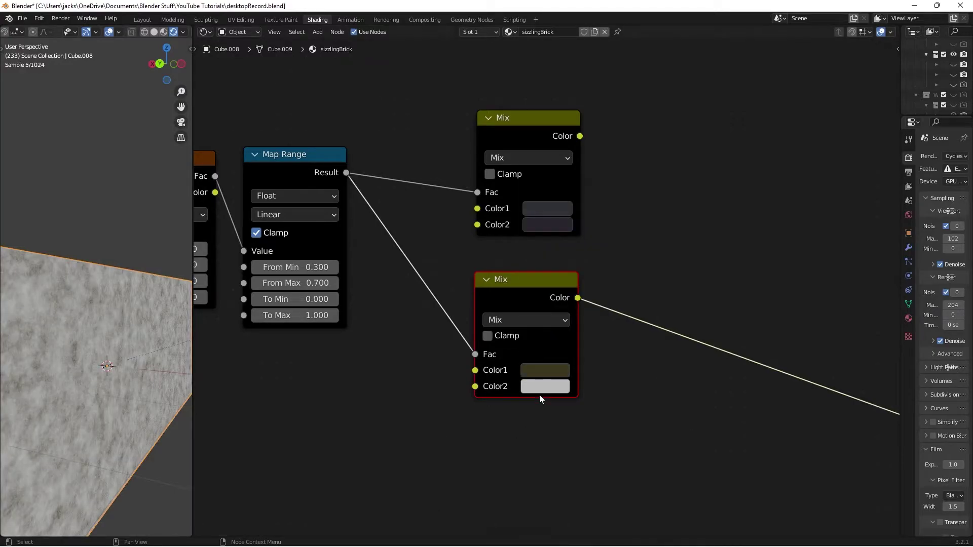
left_click(540, 369)
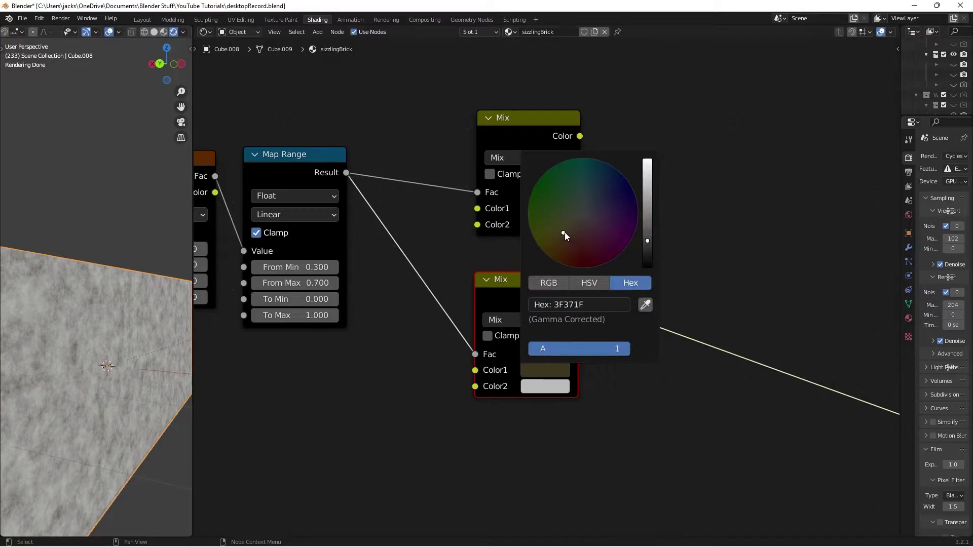
left_click(563, 389)
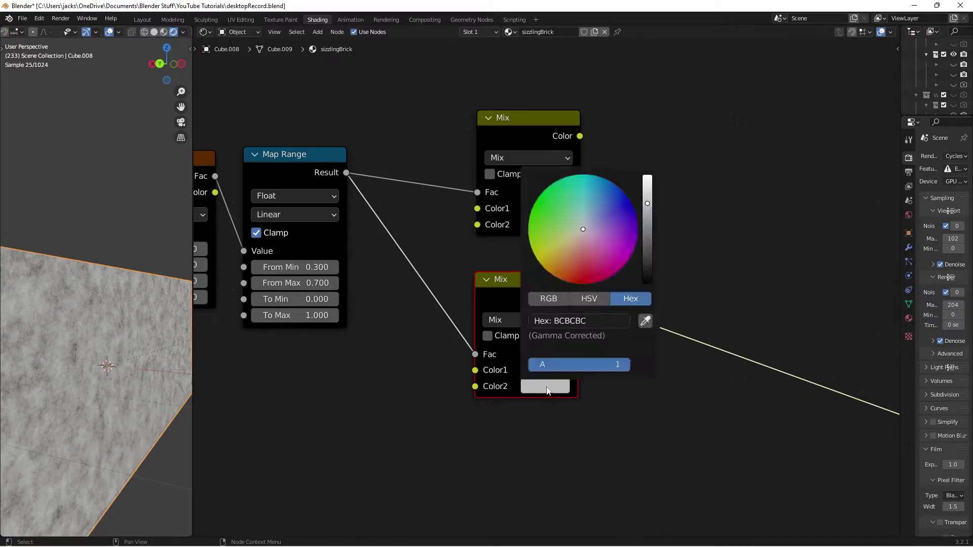
left_click(560, 320)
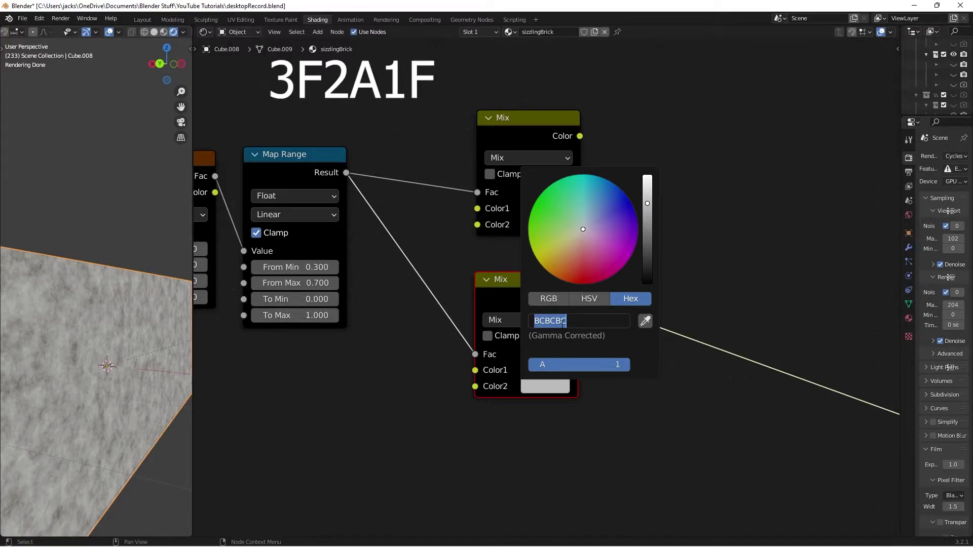
type("3F2A1F")
key("Return")
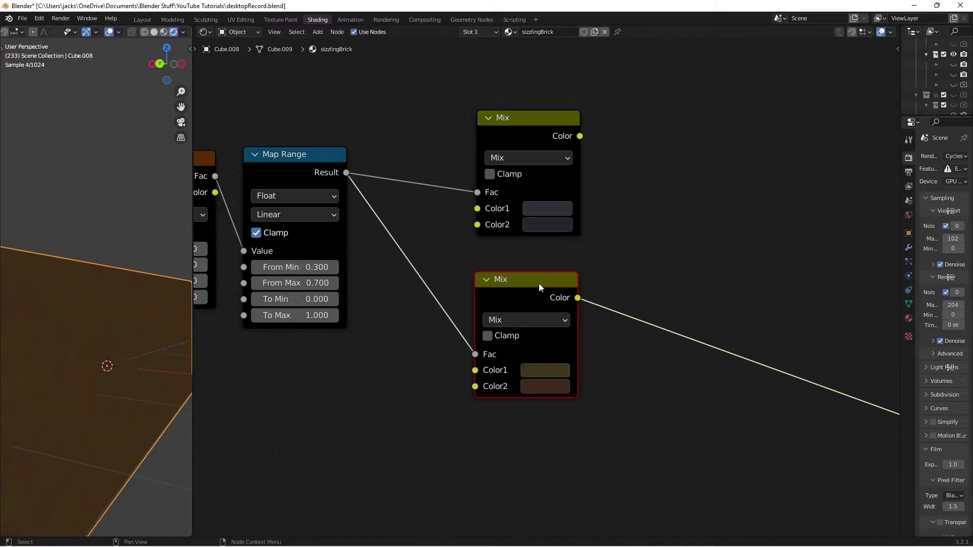
Add a Hue/Saturation node beside the upper Mix node and connect that Mix's Color output to its Color input
scroll(696, 284, "down", 3)
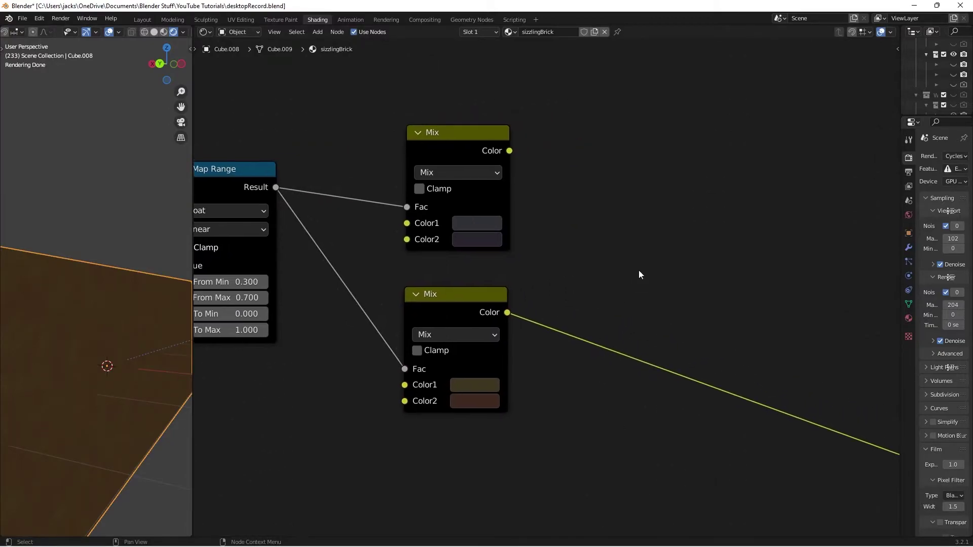
key("shift+a")
type("hue")
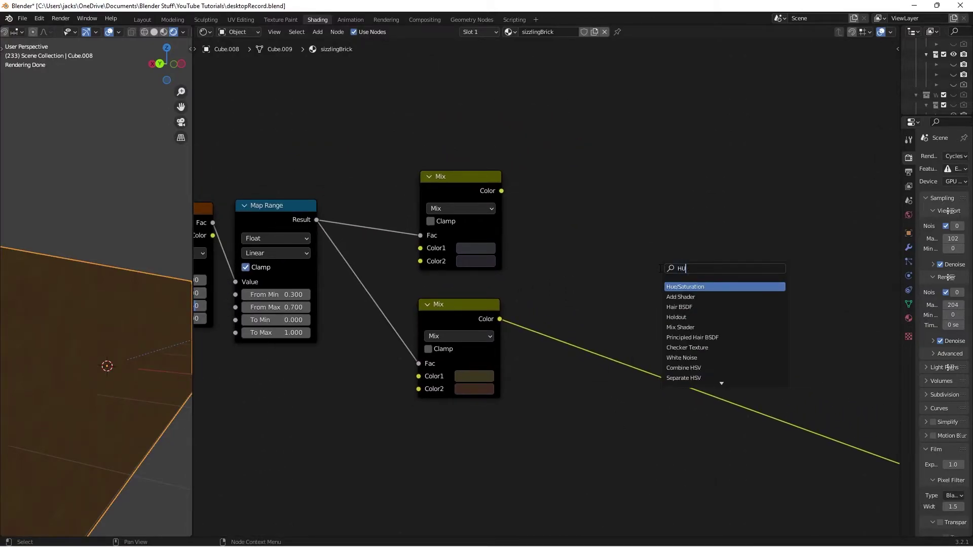
key("Return")
left_click(571, 178)
left_click_drag(501, 190, 534, 214)
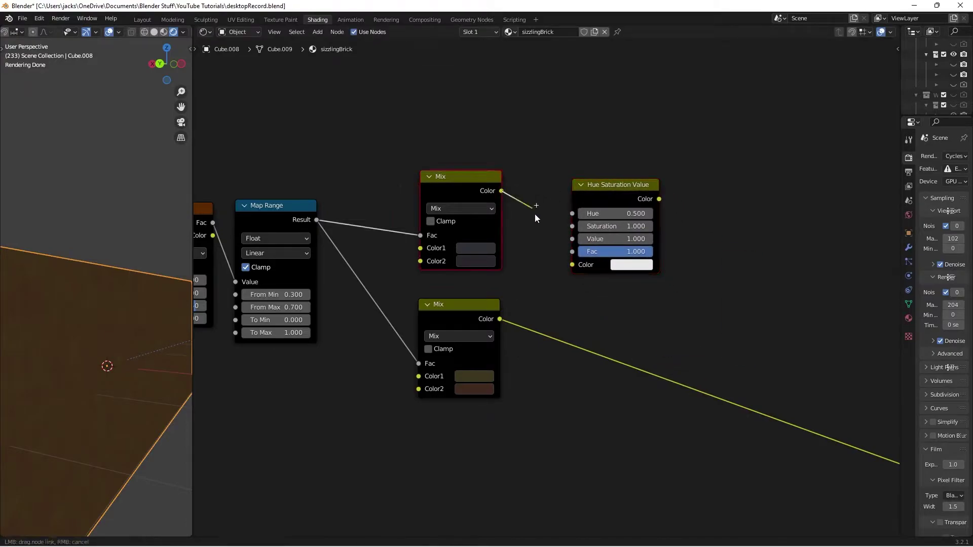
left_click_drag(573, 263, 572, 264)
left_click_drag(611, 188, 625, 185)
Duplicate the Hue Saturation Value node and insert the copy into the lower Mix node's Color link
key("shift+d")
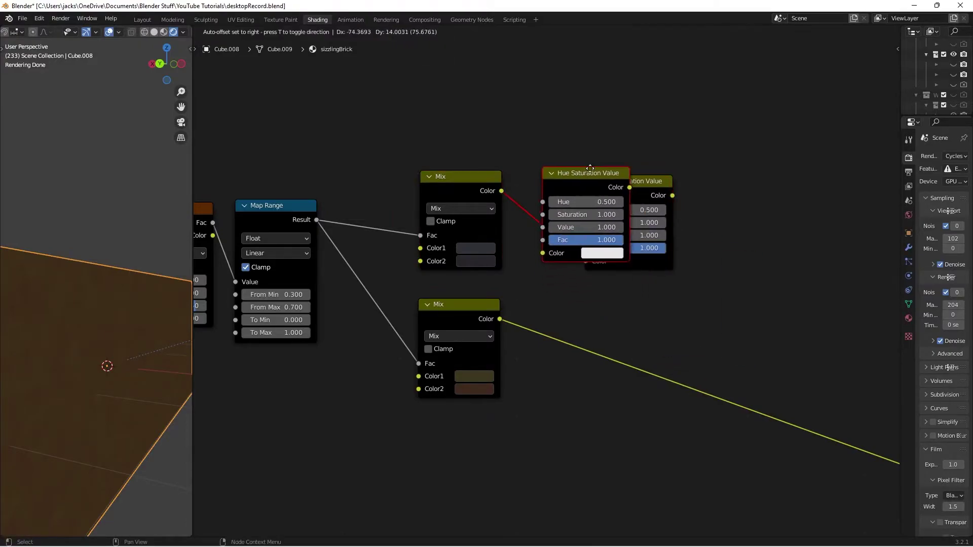
left_click(619, 323)
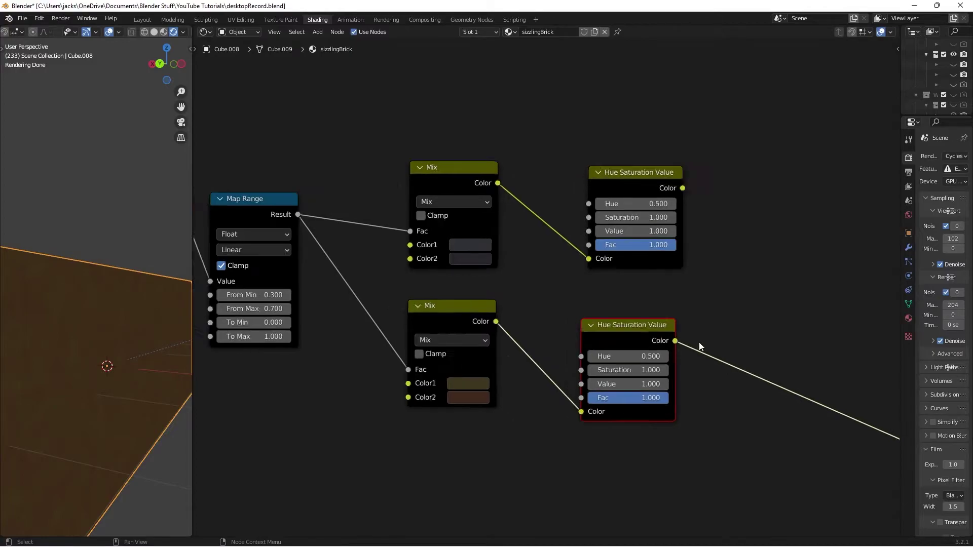
scroll(635, 338, "up", 1)
left_click_drag(635, 338, 628, 335)
Set the lower Hue Saturation Value node's Saturation and Value both to 0.4, and save the file
left_click(674, 311)
middle_click_drag(674, 311, 617, 268)
scroll(616, 268, "up", 1)
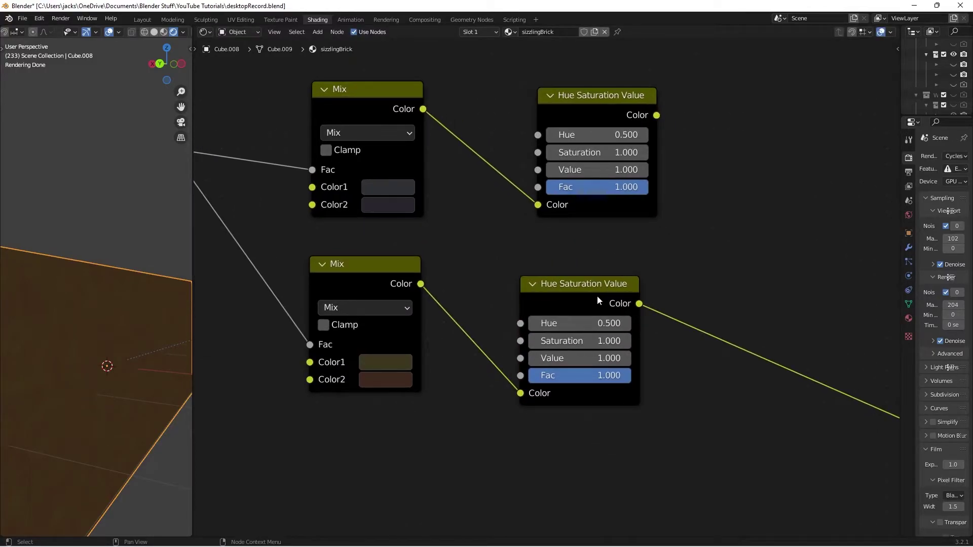
left_click(561, 340)
type(".4")
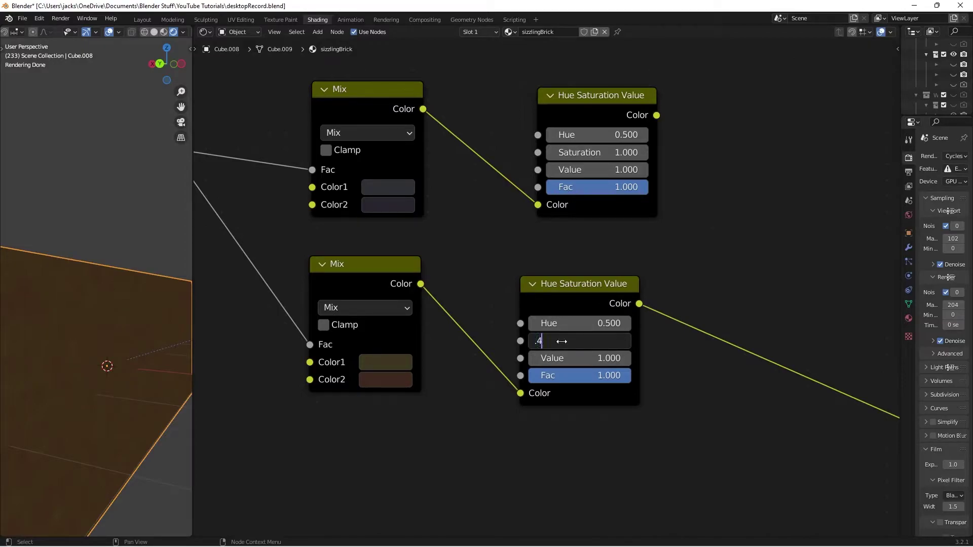
key("Return")
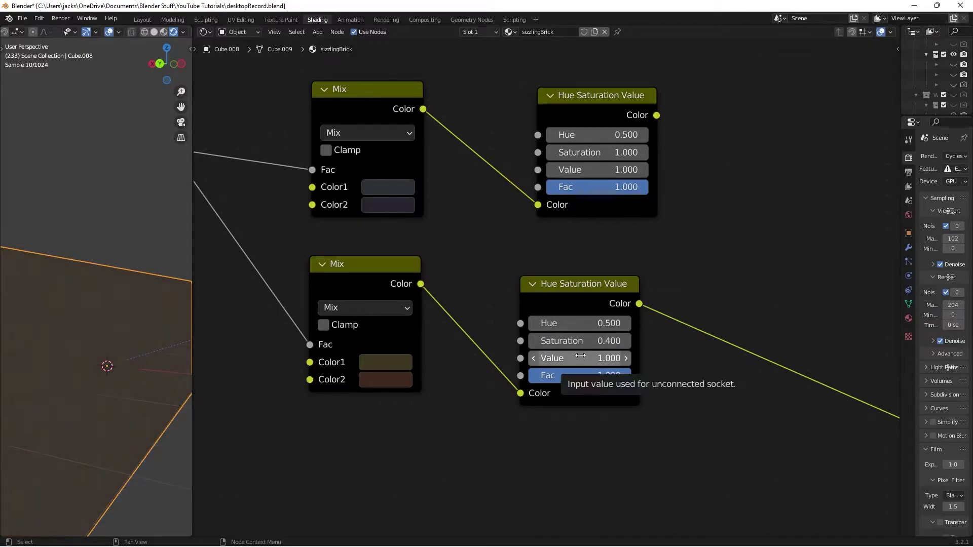
left_click_drag(573, 279, 554, 308)
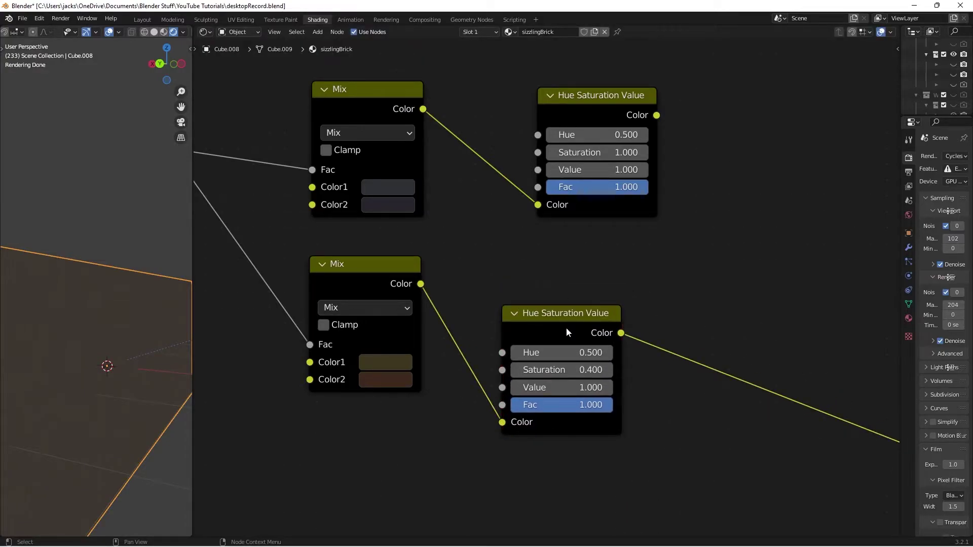
left_click(549, 388)
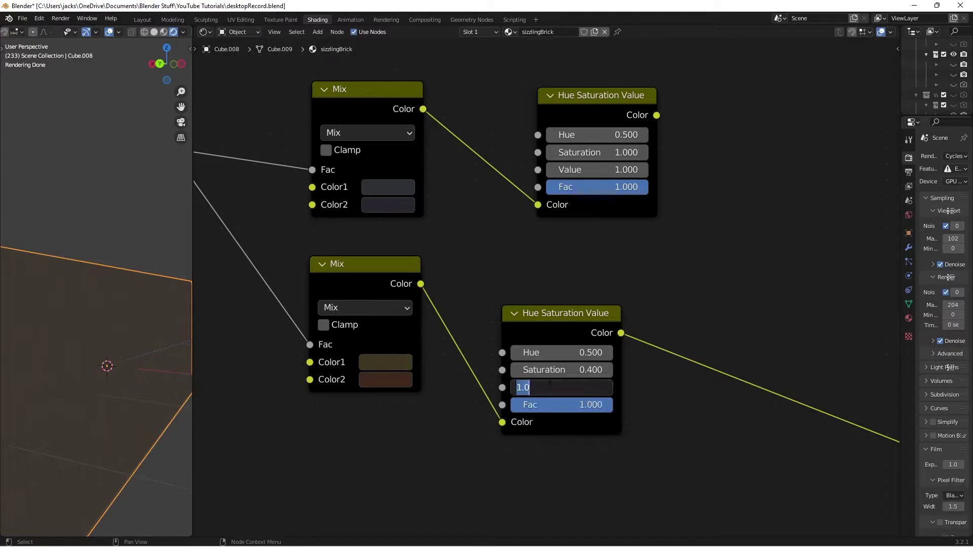
type(".4")
key("Return")
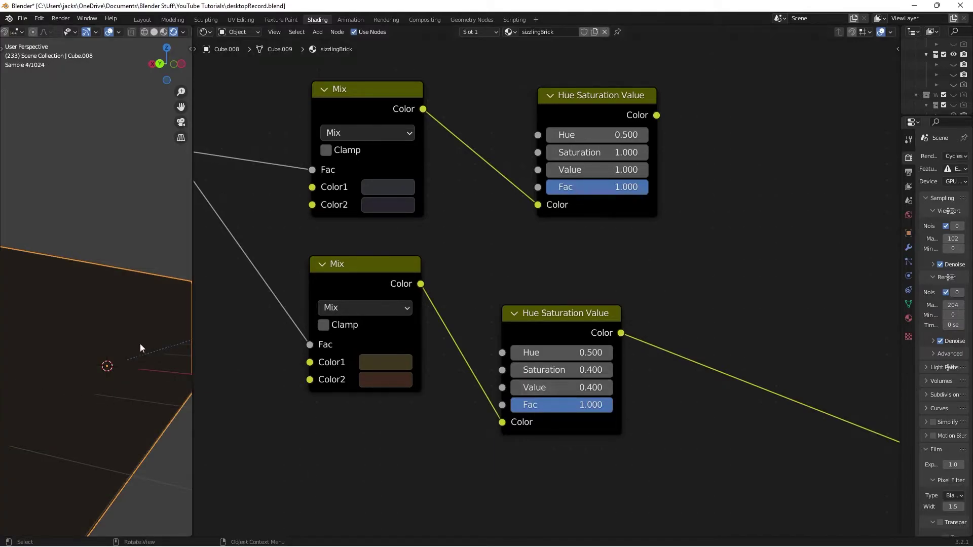
scroll(500, 269, "down", 1)
key("ctrl+s")
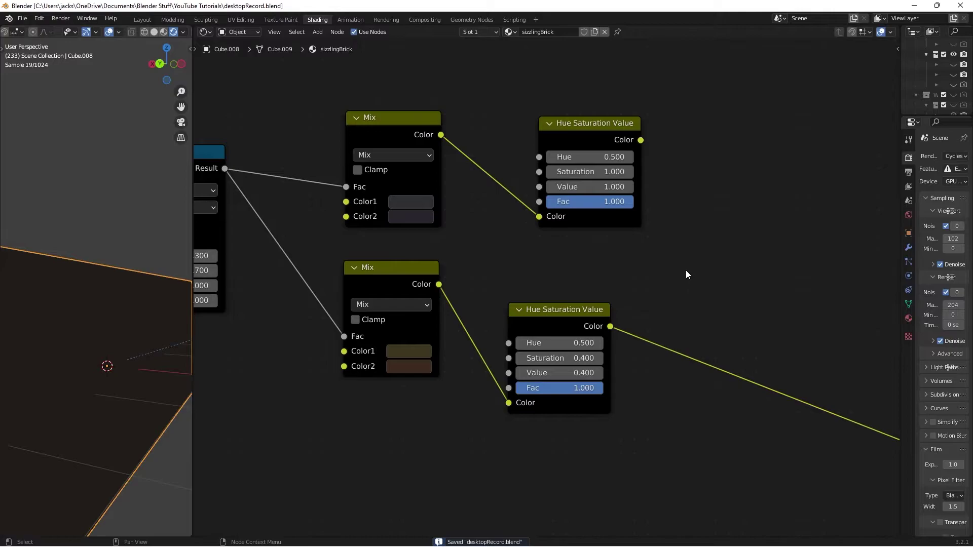
Add a MixRGB node, connecting the upper Hue Saturation Value output to Color1 and the lower one to Color2
scroll(731, 293, "down", 1)
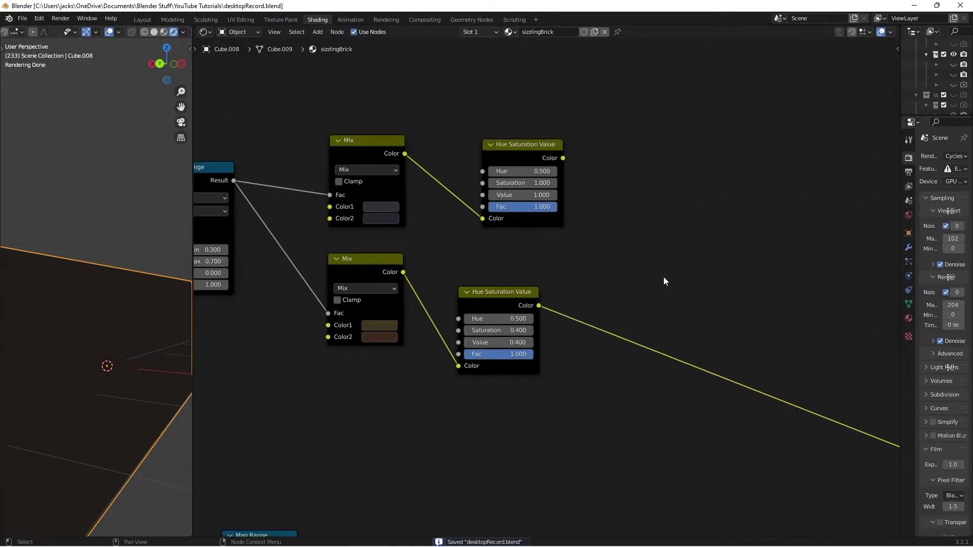
key("shift+a")
left_click(715, 287)
type("M")
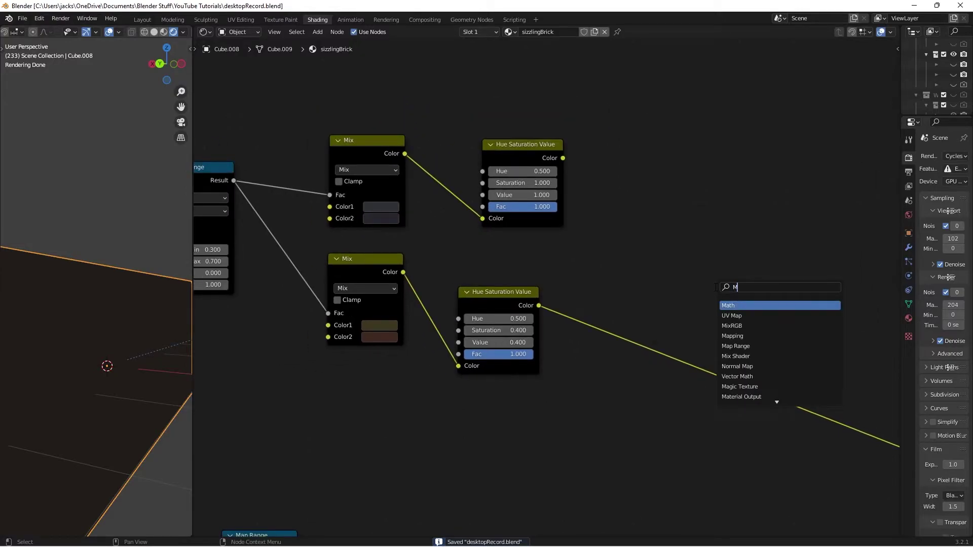
type("ix")
key("Return")
left_click(695, 234)
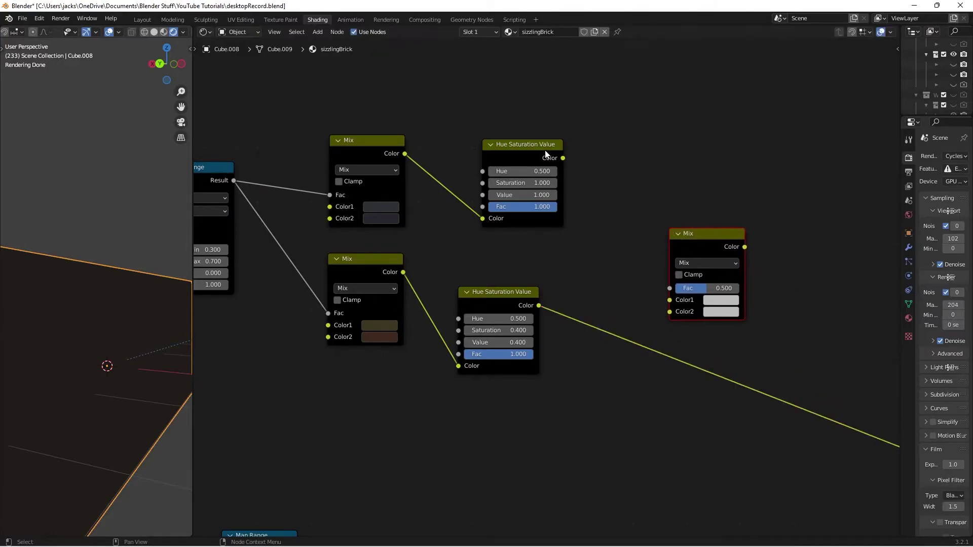
left_click(563, 158)
left_click_drag(563, 159, 676, 304)
left_click_drag(563, 158, 669, 300)
left_click_drag(529, 309, 669, 311)
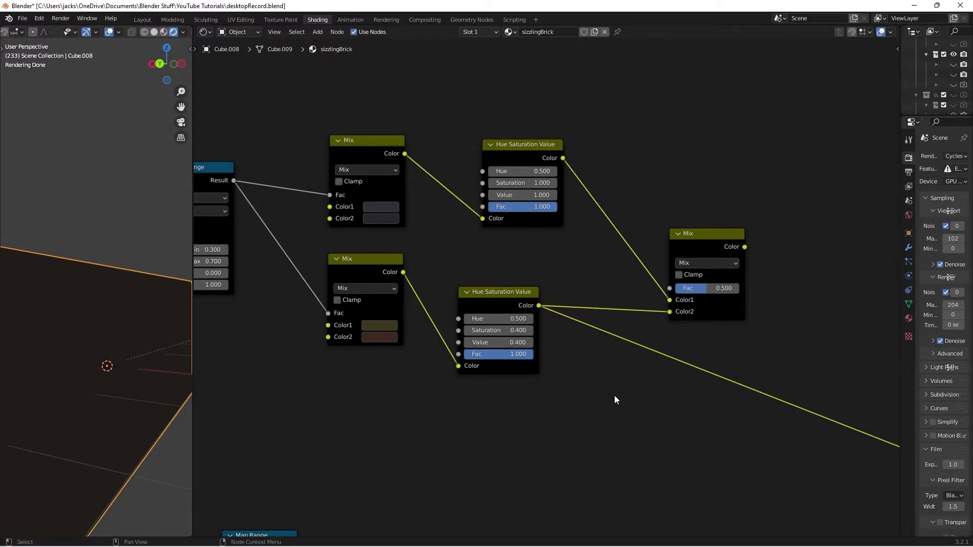
Connect the Brick Texture's Fac output to the Fac input of the Mix node that combines both Hue Saturation Value branches
scroll(615, 400, "down", 7)
middle_click_drag(636, 345, 612, 176)
middle_click_drag(549, 310, 576, 189)
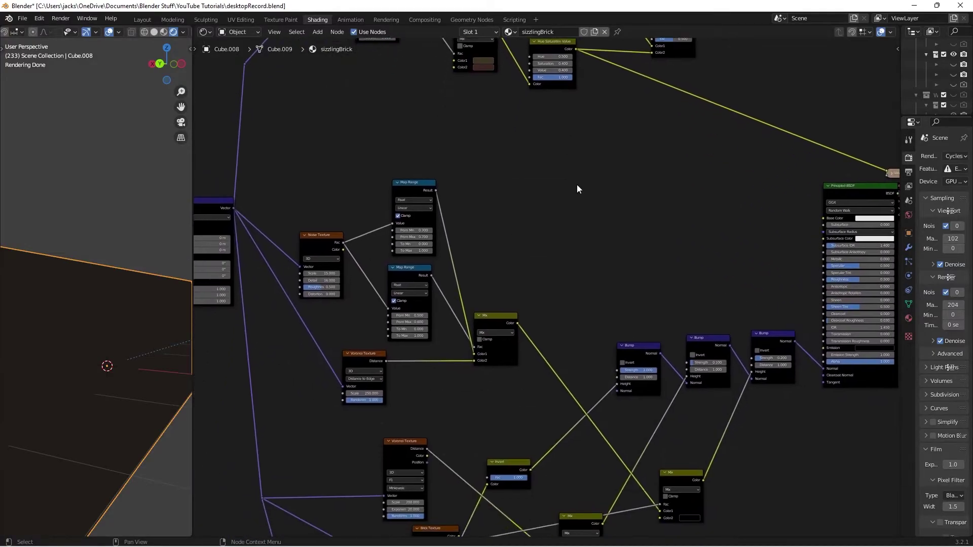
middle_click_drag(566, 241, 565, 189)
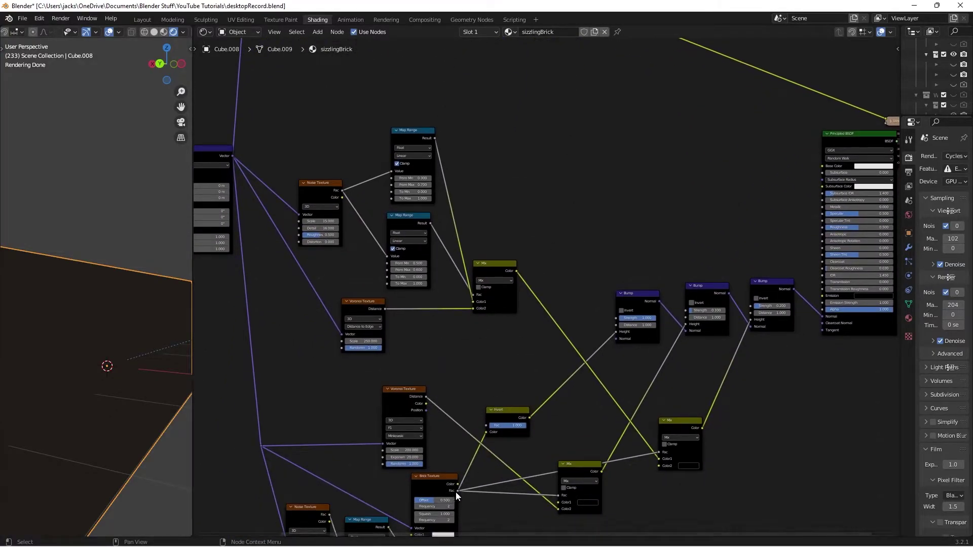
left_click_drag(460, 491, 552, 327)
left_click_drag(458, 492, 649, 69)
Preview the combining Mix node's color on the brick surface and save the file
middle_click_drag(655, 171, 629, 280)
scroll(628, 279, "up", 2)
left_click(643, 135, "ctrl+shift")
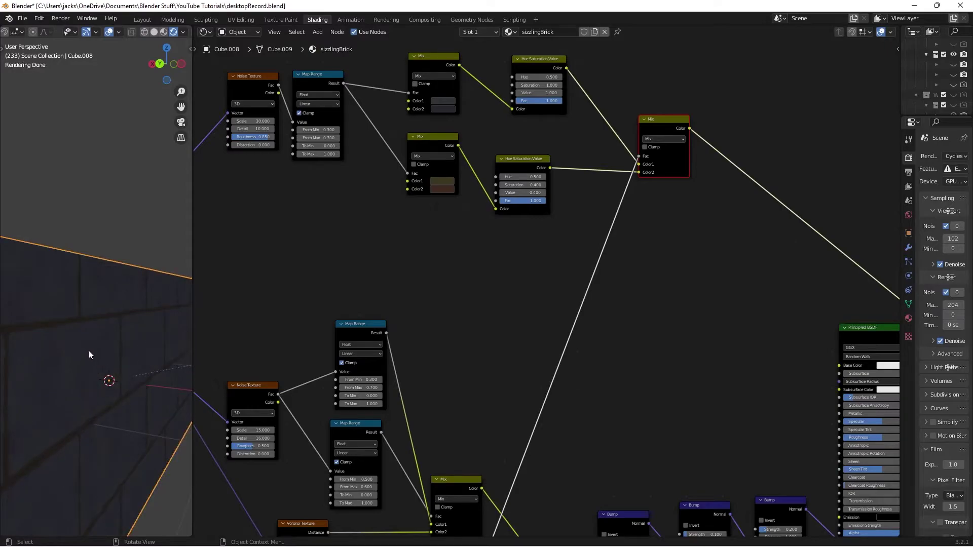
key("ctrl+s")
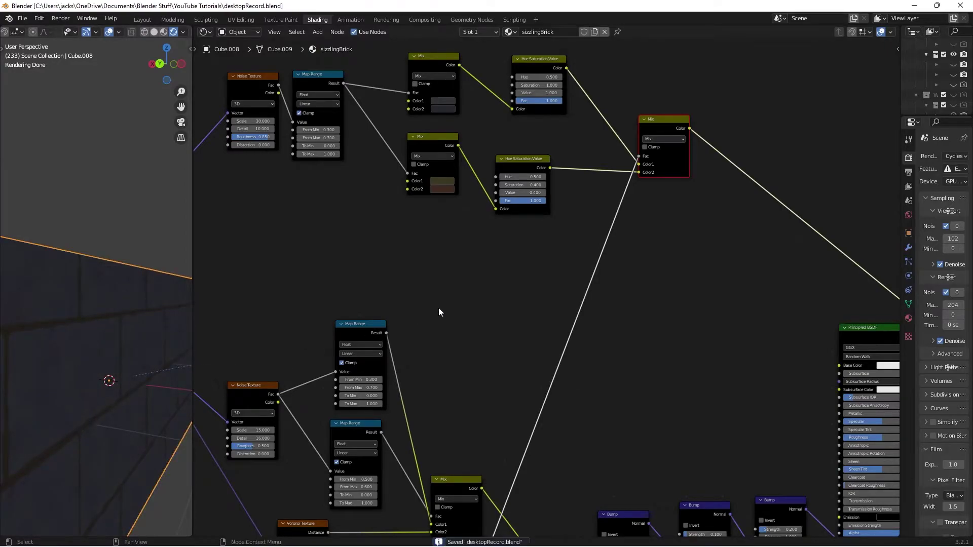
scroll(527, 357, "up", 2)
left_click_drag(603, 252, 586, 271)
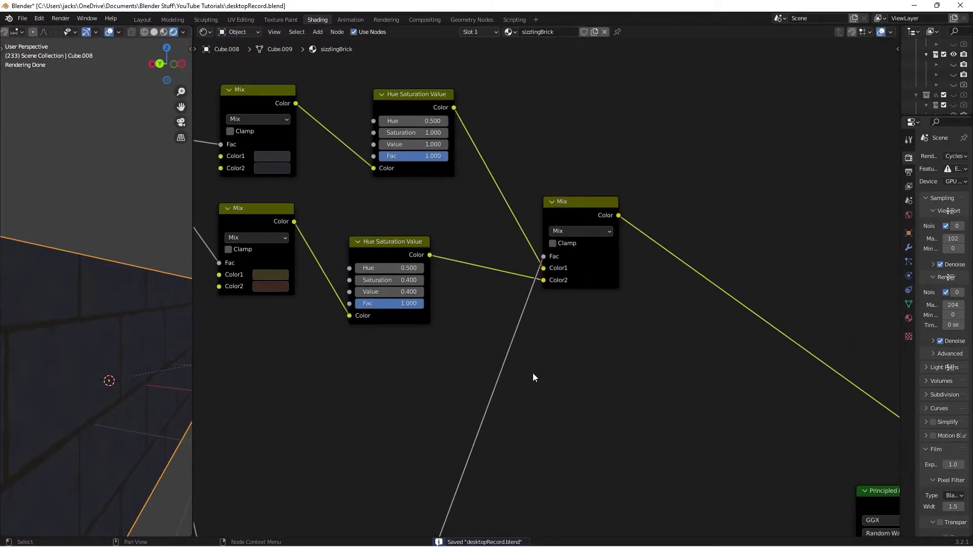
key("ctrl+s")
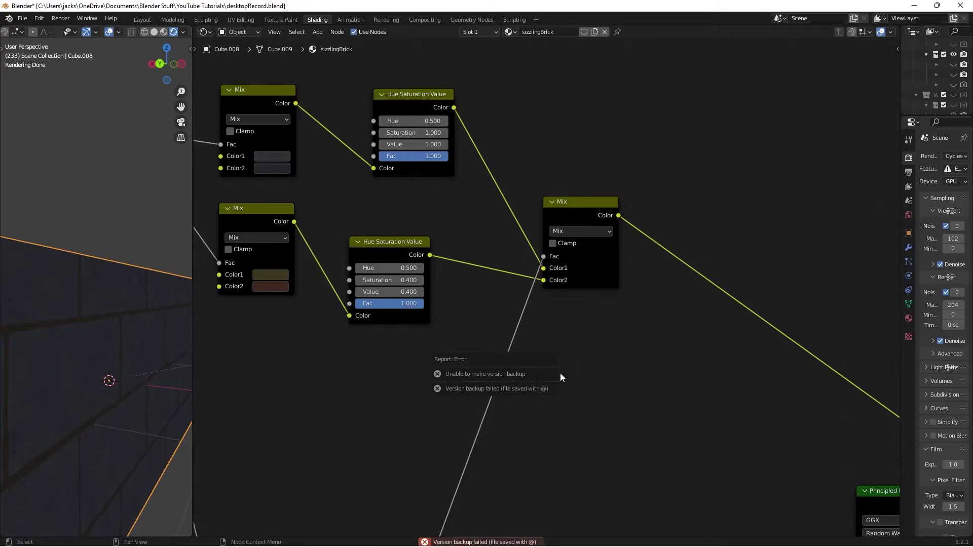
Connect the combining Mix node's Color output to the Principled BSDF's Base Color and reposition the shader node
scroll(643, 353, "down", 2)
middle_click_drag(640, 323, 592, 231)
left_click_drag(559, 132, 762, 416)
left_click_drag(820, 382, 774, 372)
Route the Principled BSDF back to the Material Output's Surface and save the file
middle_click_drag(769, 322, 750, 262)
left_click(745, 316, "ctrl+shift")
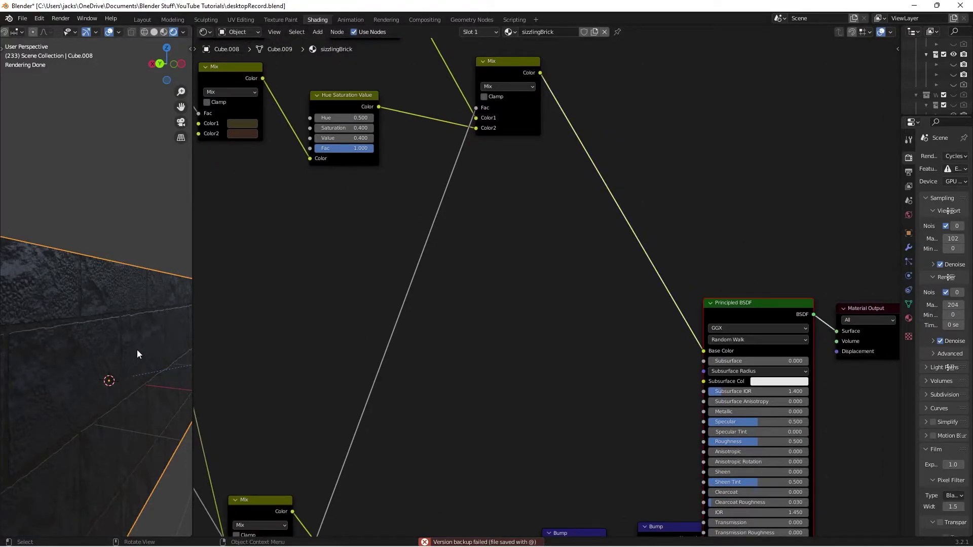
key("ctrl+s")
Examine the shaded brick wall in the viewport and the Brick Texture section of the node tree
middle_click_drag(647, 412, 628, 307)
scroll(628, 307, "down", 1)
scroll(79, 373, "down", 1)
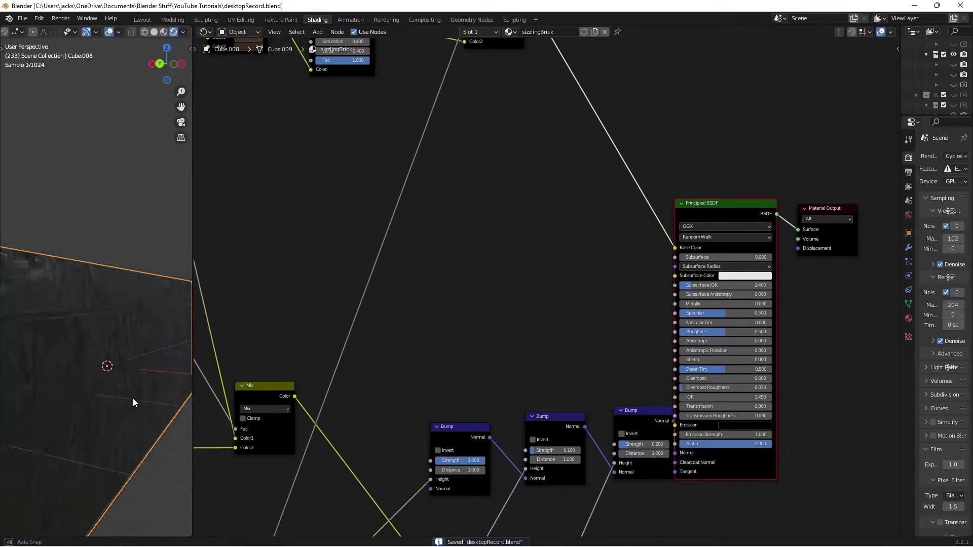
middle_click_drag(133, 398, 128, 393)
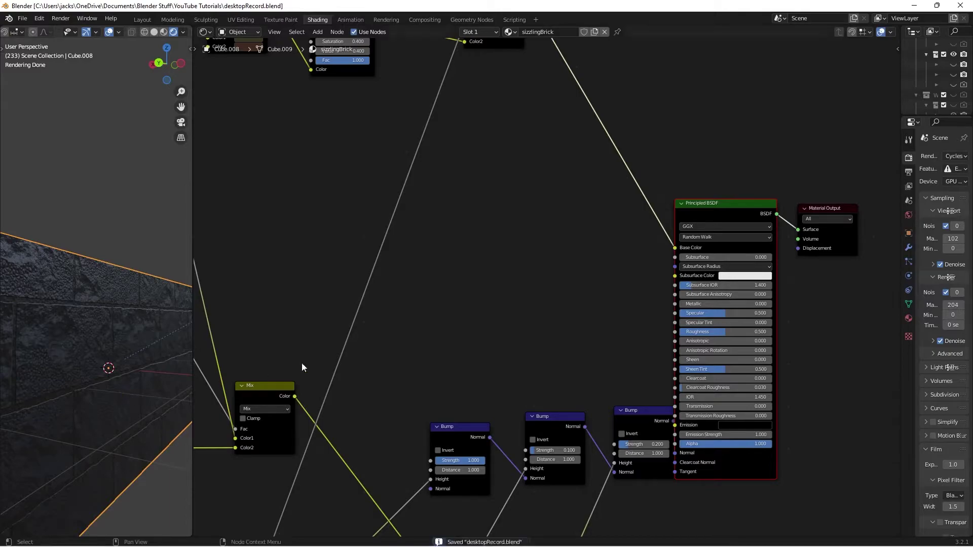
middle_click_drag(302, 363, 615, 136)
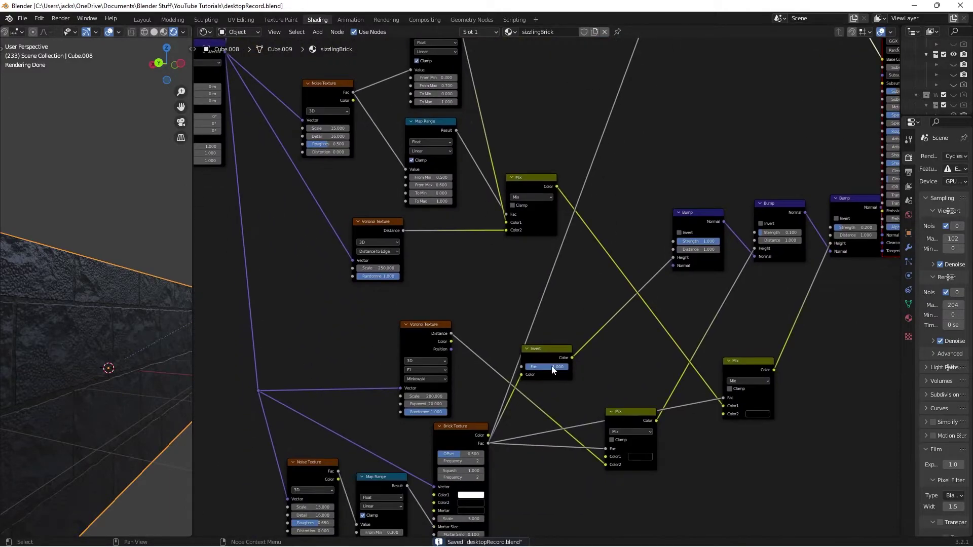
middle_click_drag(535, 386, 583, 244)
scroll(584, 244, "up", 2)
middle_click_drag(591, 387, 622, 321)
scroll(622, 321, "up", 1)
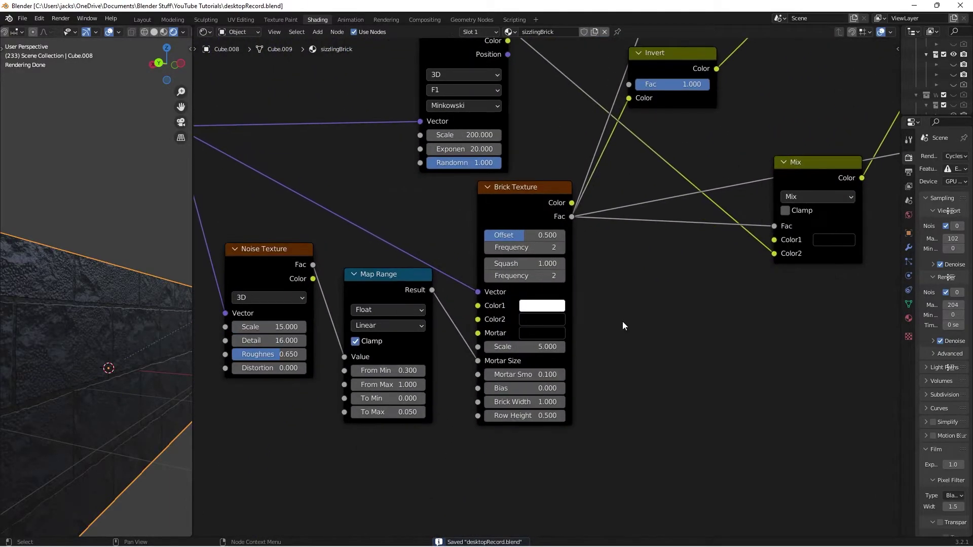
Set the Brick Texture's Scale to 4 and check the brick size around the wall's corner
left_click(504, 347)
type("4")
key("Return")
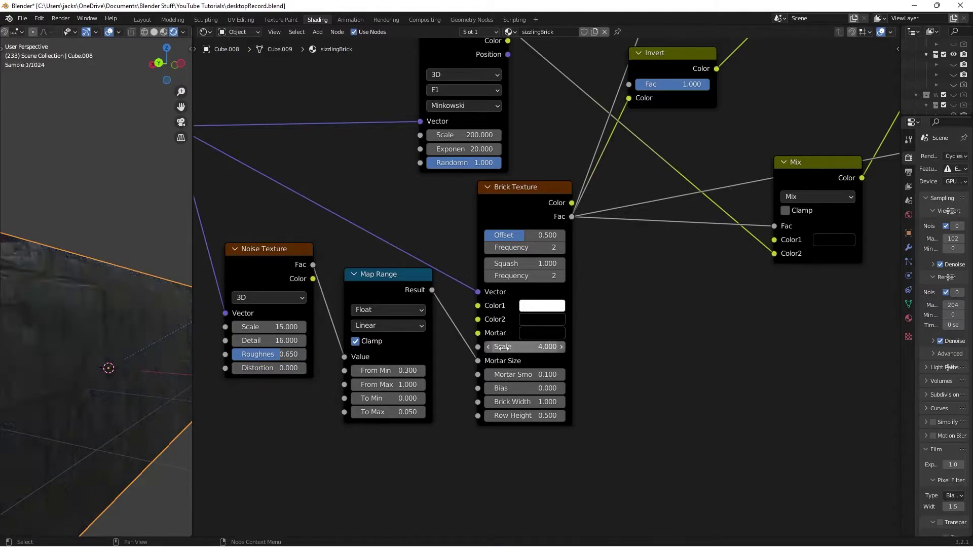
middle_click_drag(137, 355, 109, 384)
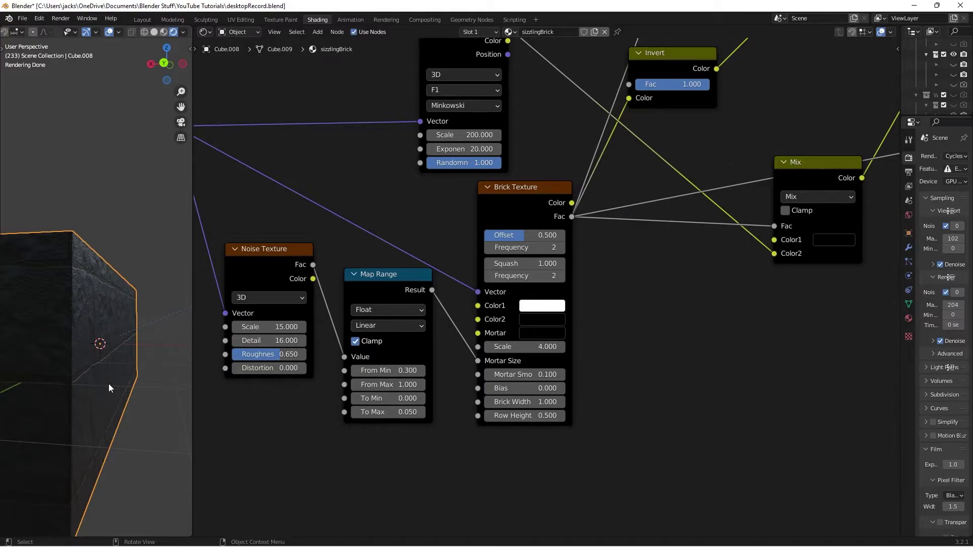
Set the Brick Texture's Scale to 4.5 and inspect the wall from another angle
left_click(529, 346)
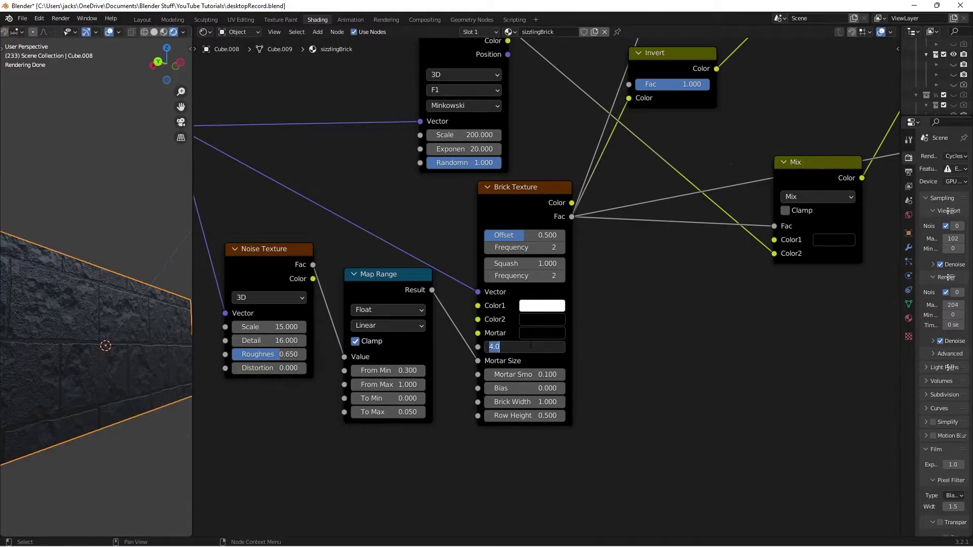
type("4.5")
key("Return")
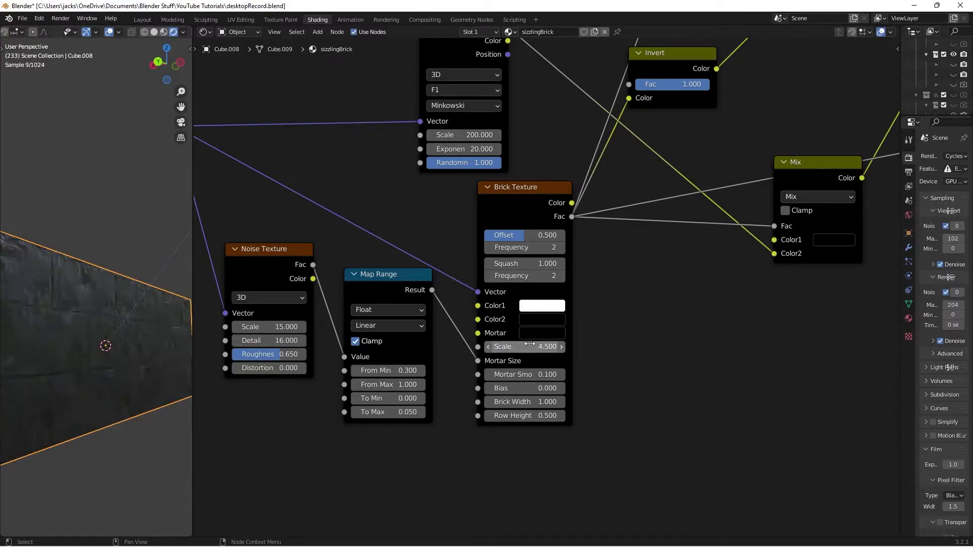
left_click(120, 458)
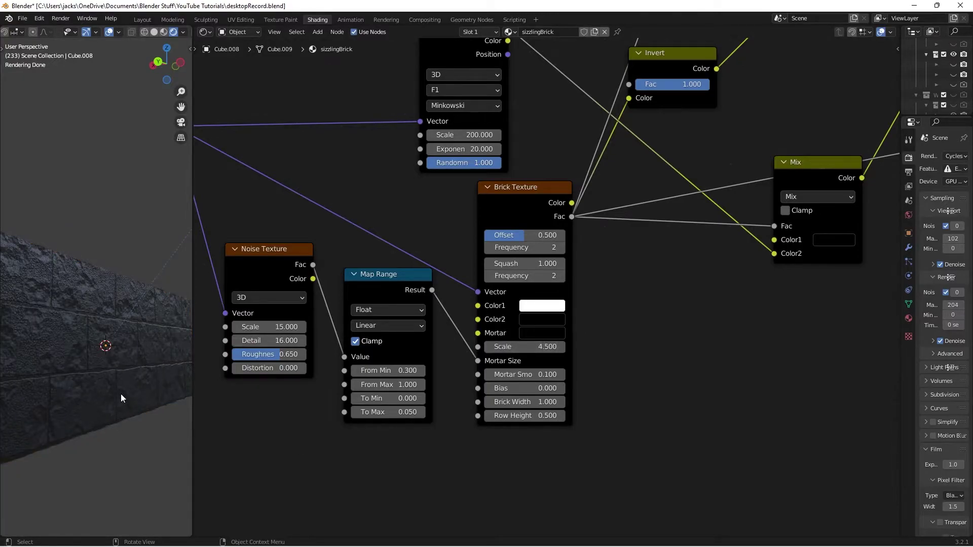
left_click(85, 309)
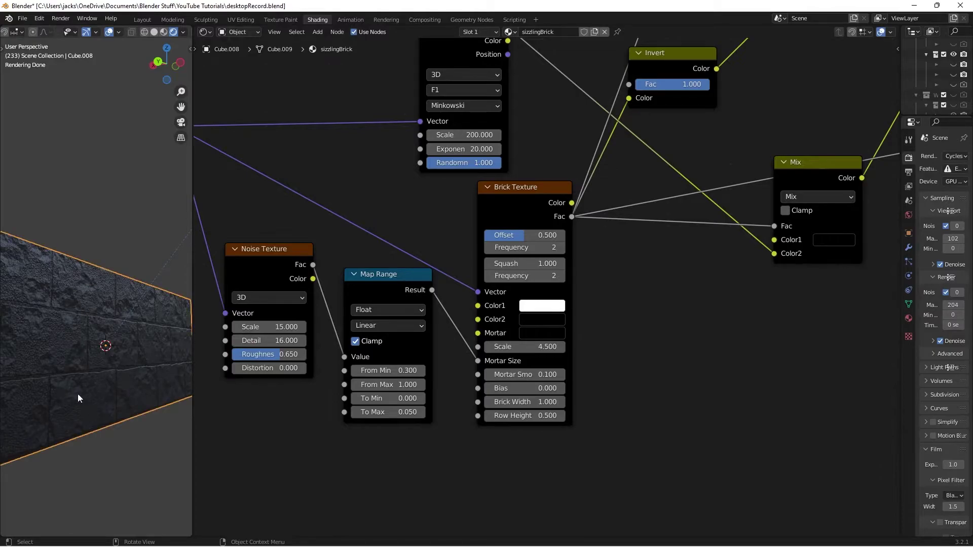
middle_click_drag(78, 398, 125, 398)
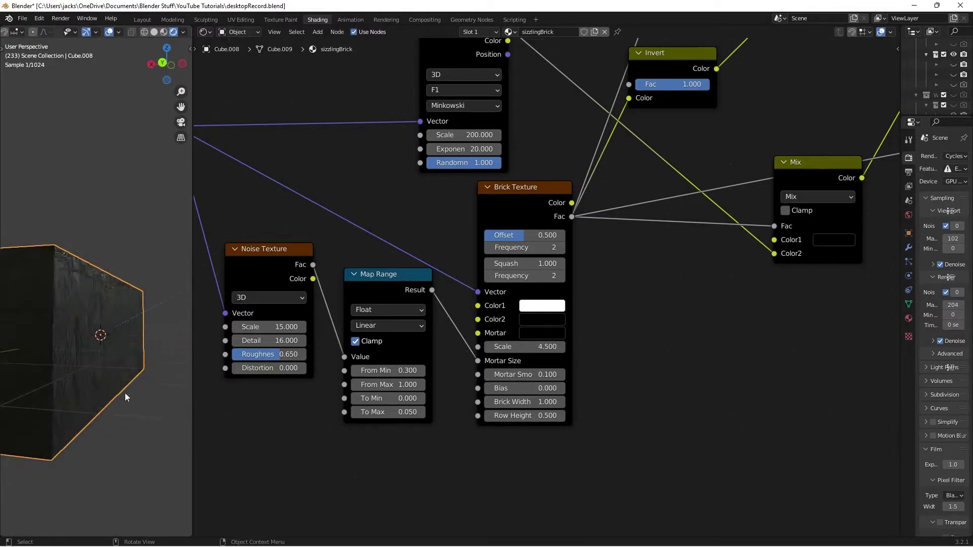
Set the Brick Texture's Scale to 5 to compare the brick alignment at the wall's corner
left_click(552, 349)
type("4.5")
key("Return")
left_click(515, 347)
type("5")
key("Return")
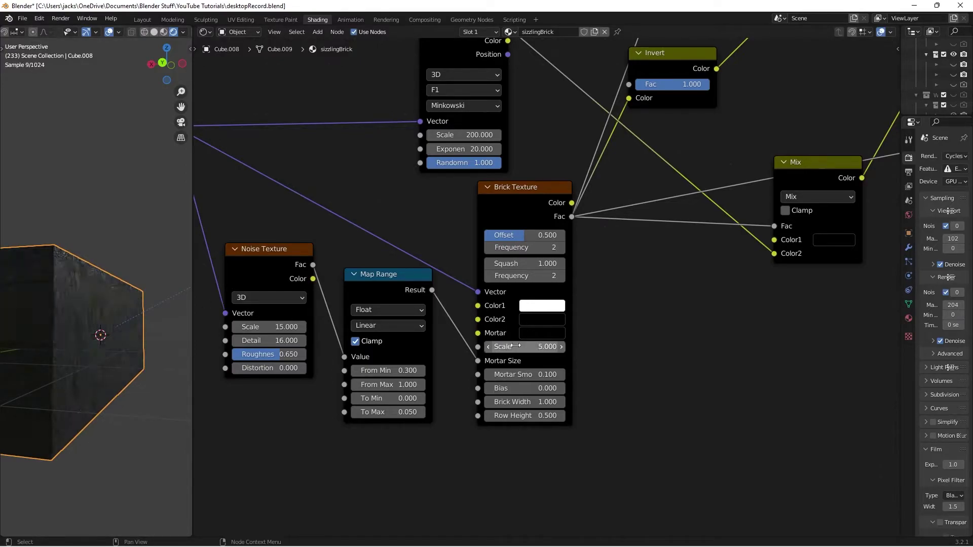
Return the Brick Texture's Scale to 4.5, check the wall from several angles, and save the file
left_click(553, 357)
left_click(552, 348)
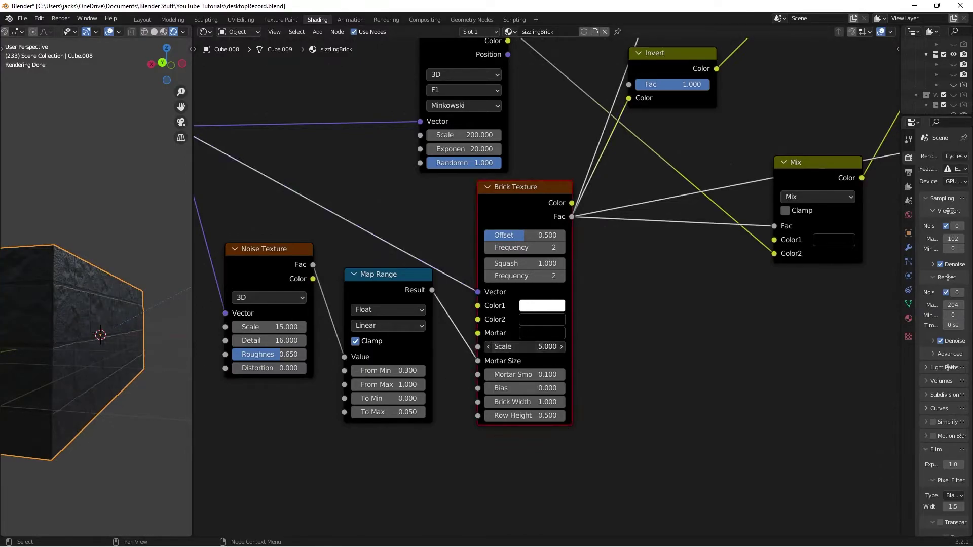
type("4.5")
key("Return")
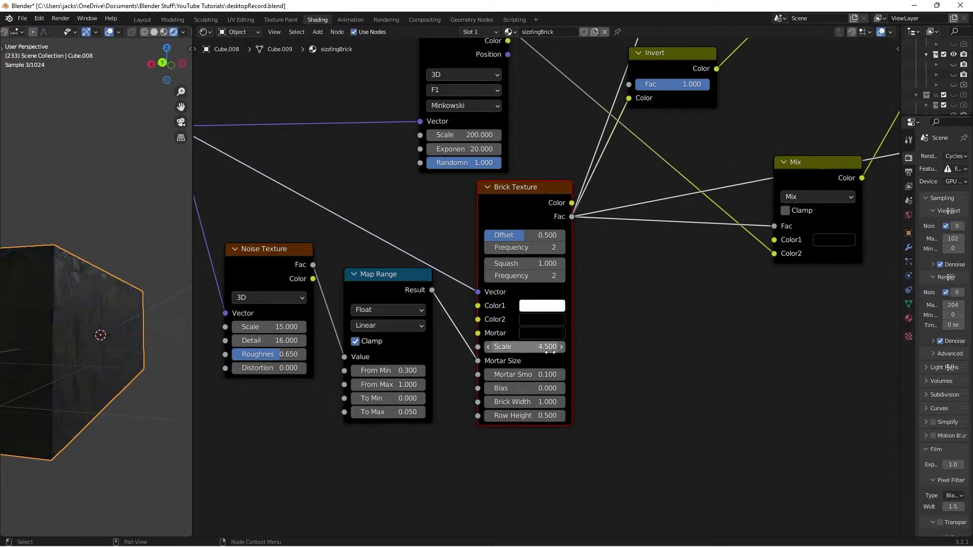
left_click(78, 451)
middle_click_drag(136, 421, 125, 421)
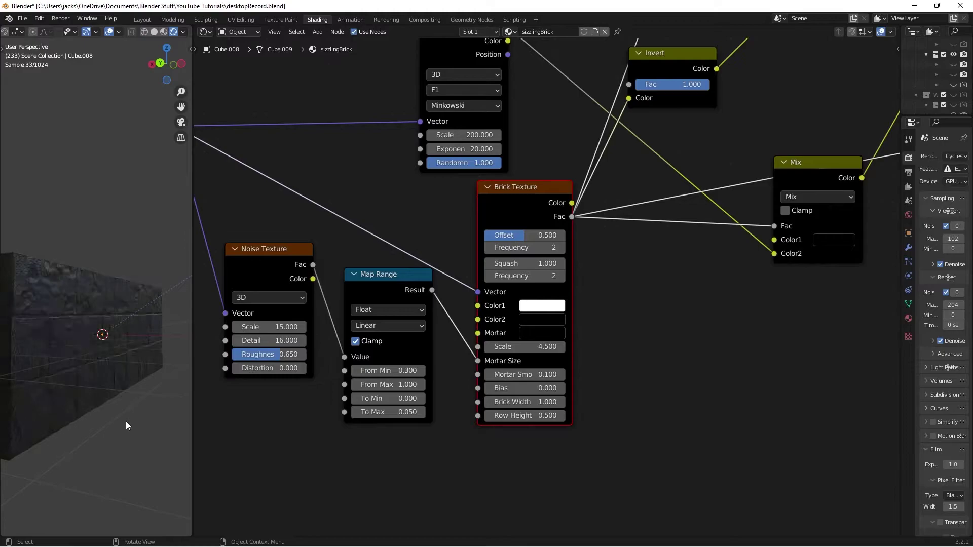
middle_click_drag(81, 376, 64, 347)
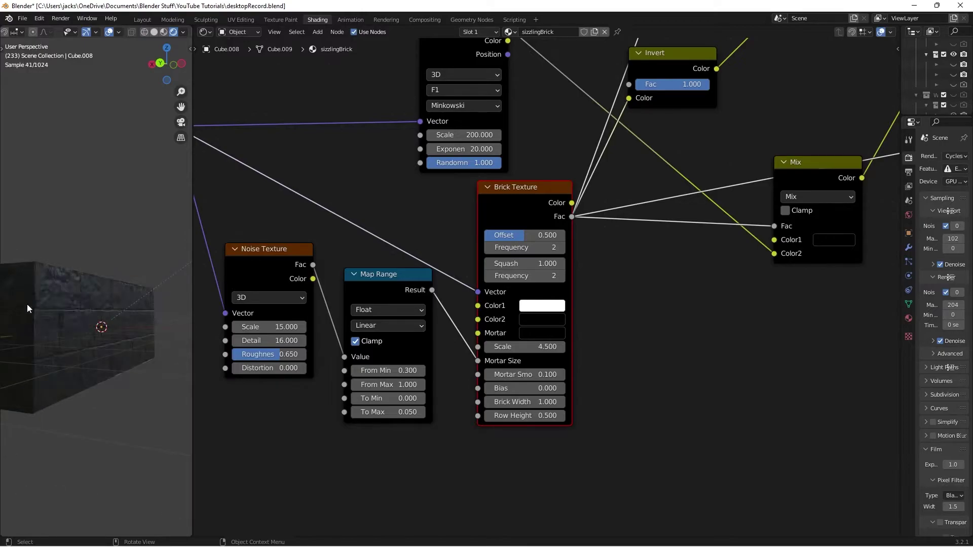
key("ctrl+s")
Examine the color nodes feeding the combining Mix node and the Principled BSDF, and save the file
middle_click_drag(671, 315, 598, 430)
scroll(656, 214, "down", 3)
middle_click_drag(656, 214, 512, 401)
scroll(655, 169, "down", 2)
middle_click_drag(655, 170, 516, 336)
scroll(516, 337, "down", 1)
middle_click_drag(532, 183, 510, 343)
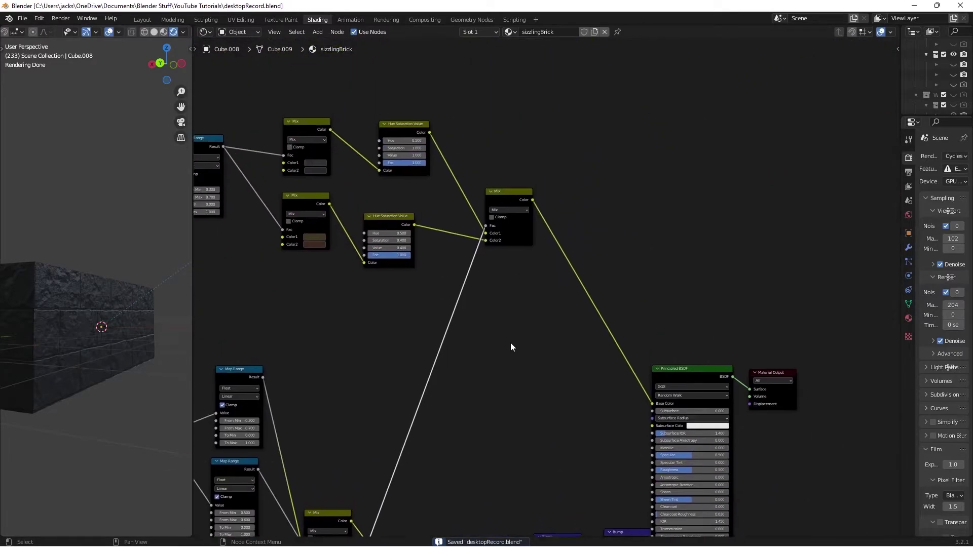
scroll(537, 284, "up", 2)
left_click(503, 223)
left_click(541, 321)
key("ctrl+s")
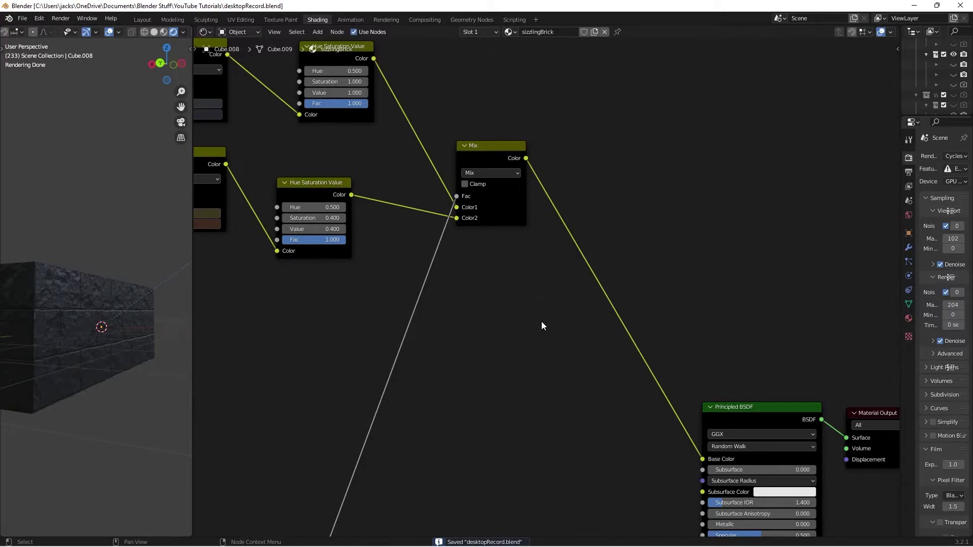
Duplicate the mortar's Hue Saturation Value node below the combining Mix node and feed it the original node's Color output
scroll(541, 321, "down", 2)
middle_click_drag(445, 294, 473, 284)
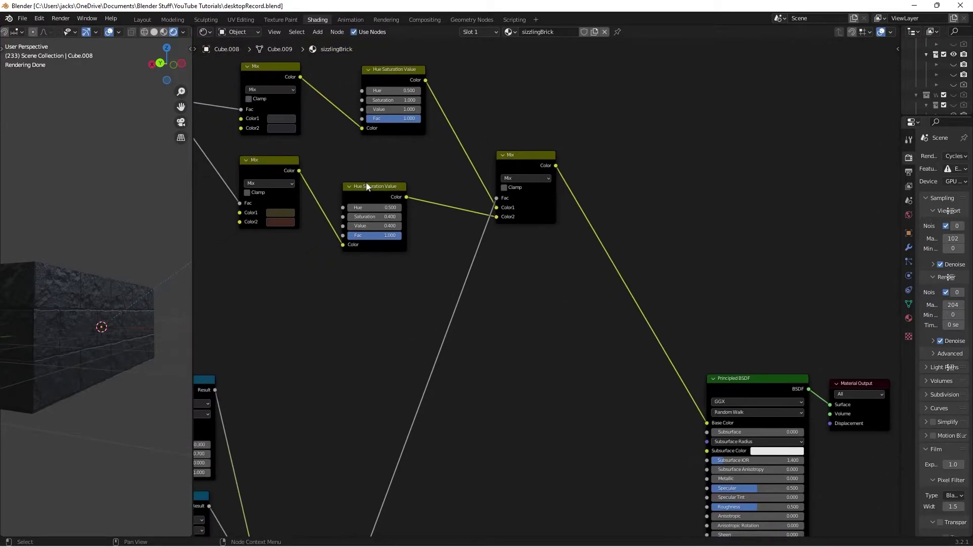
left_click(367, 187)
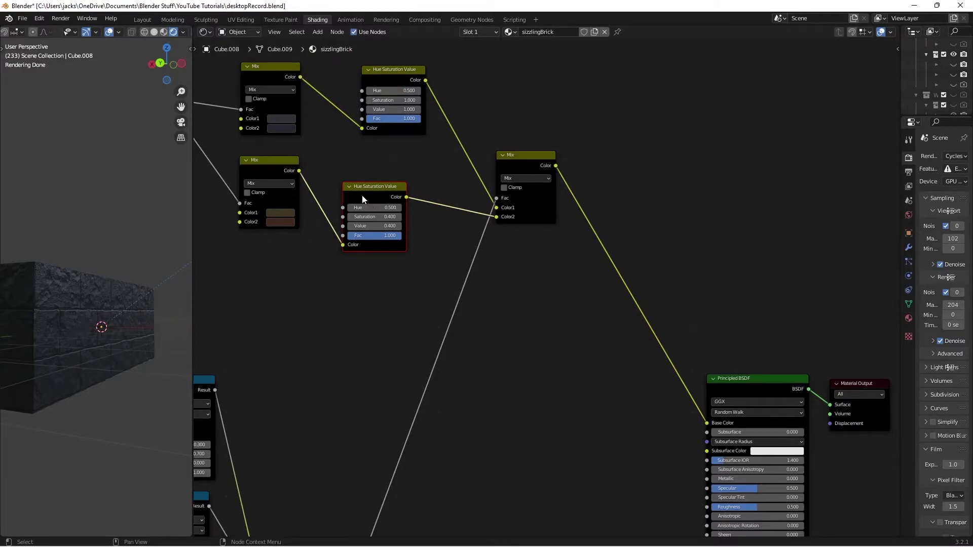
key("shift+d")
left_click(493, 293)
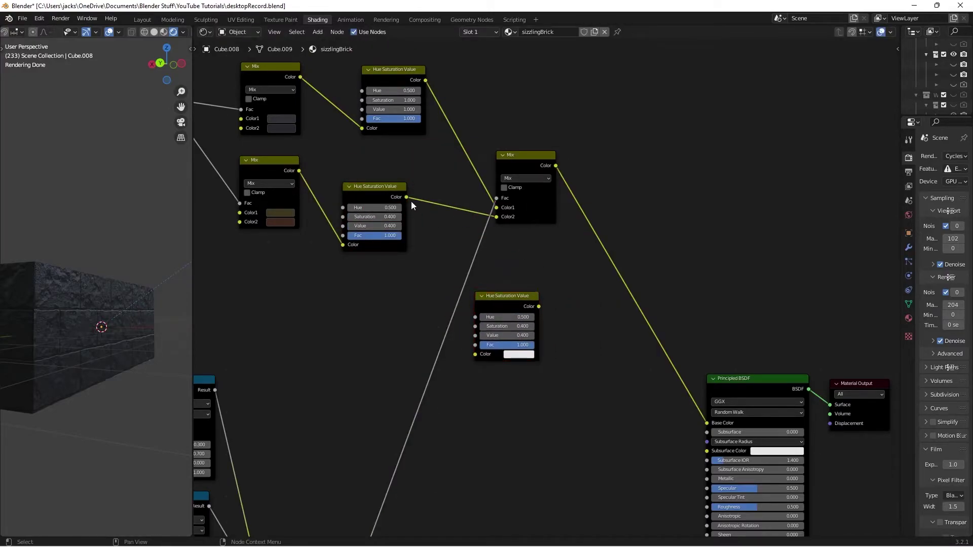
left_click_drag(407, 197, 478, 358)
Preview the duplicated Hue Saturation Value node's color on the wall, reposition the node, and save the file
scroll(494, 353, "up", 3)
left_click(491, 302, "ctrl+shift")
left_click_drag(493, 311, 452, 286)
left_click(522, 251)
key("ctrl+s")
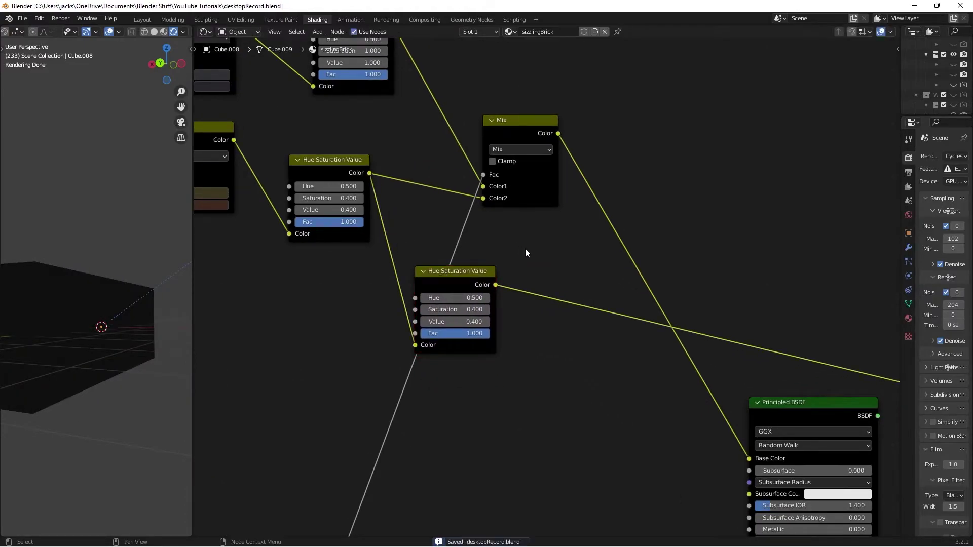
Set the duplicated Hue Saturation Value node's Saturation to 20 and Value to 1
scroll(525, 252, "up", 1)
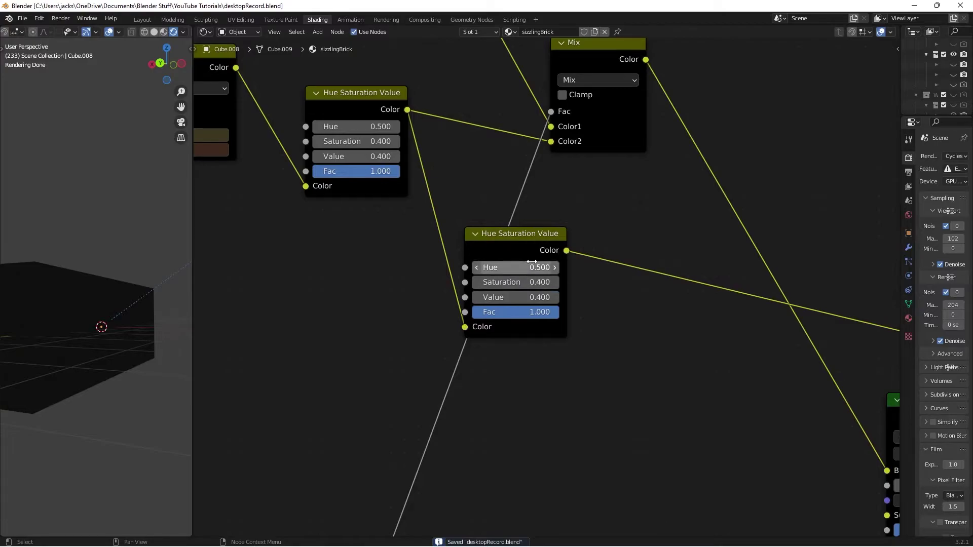
left_click(531, 282)
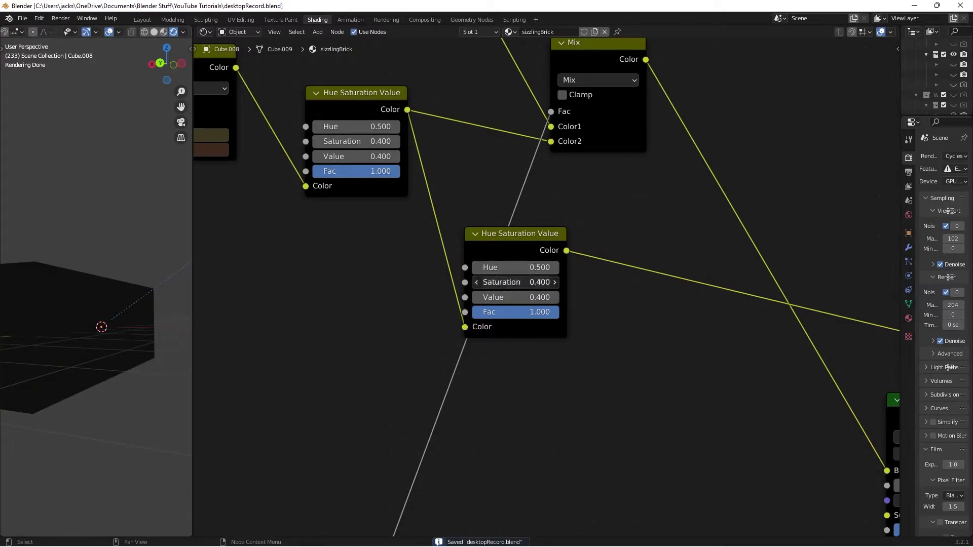
type("20")
key("Return")
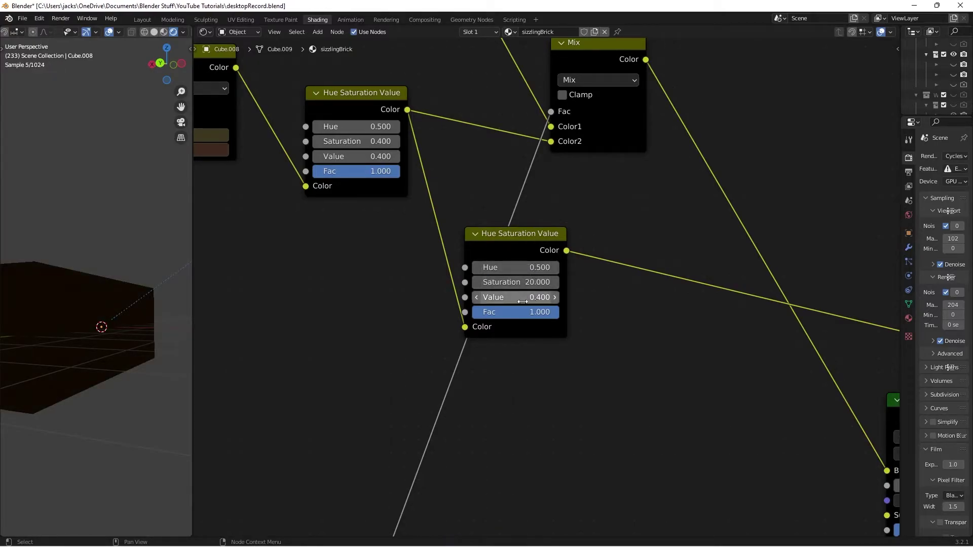
left_click(523, 298)
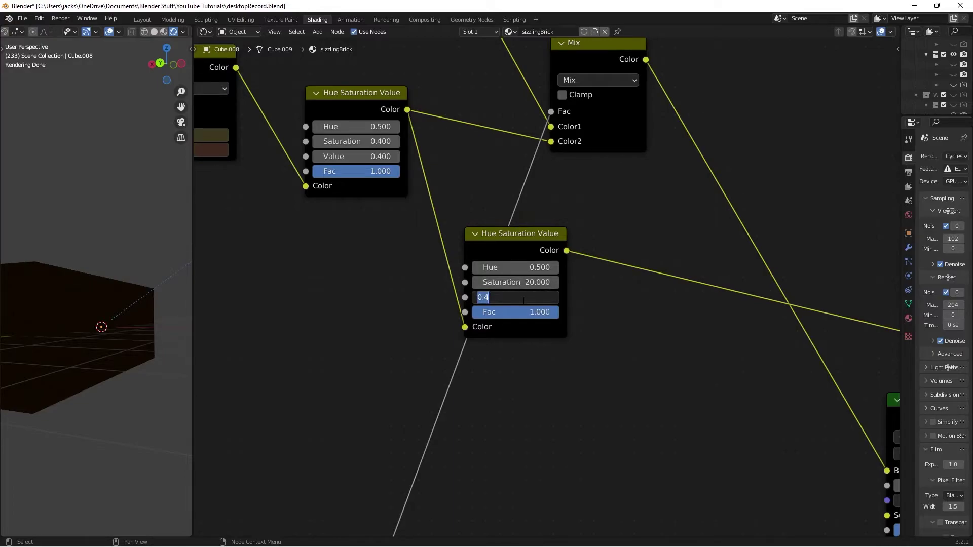
type("1")
key("Return")
Try a Value of 5 on the duplicated Hue Saturation Value node
scroll(521, 300, "up", 1)
left_click_drag(514, 245, 506, 256)
left_click(555, 367)
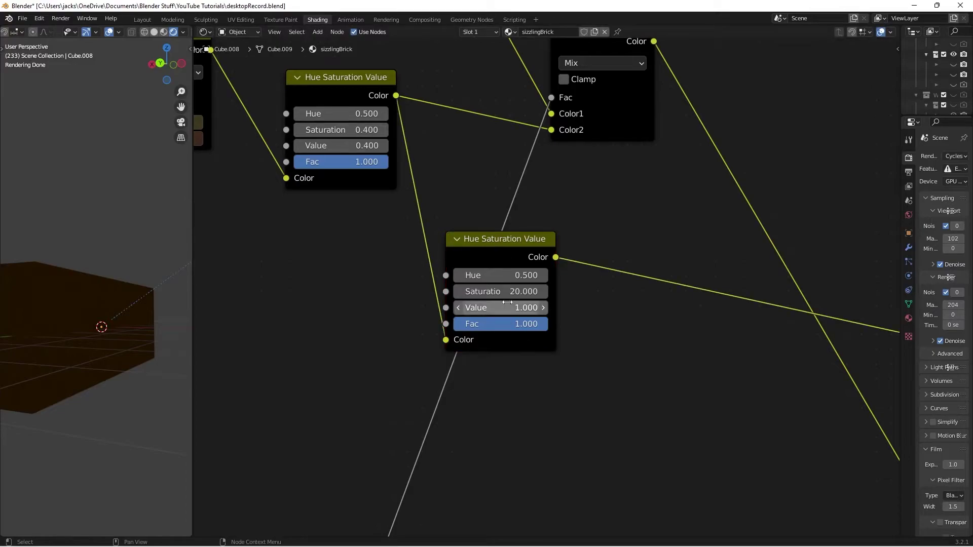
left_click(527, 308)
type("5")
key("Return")
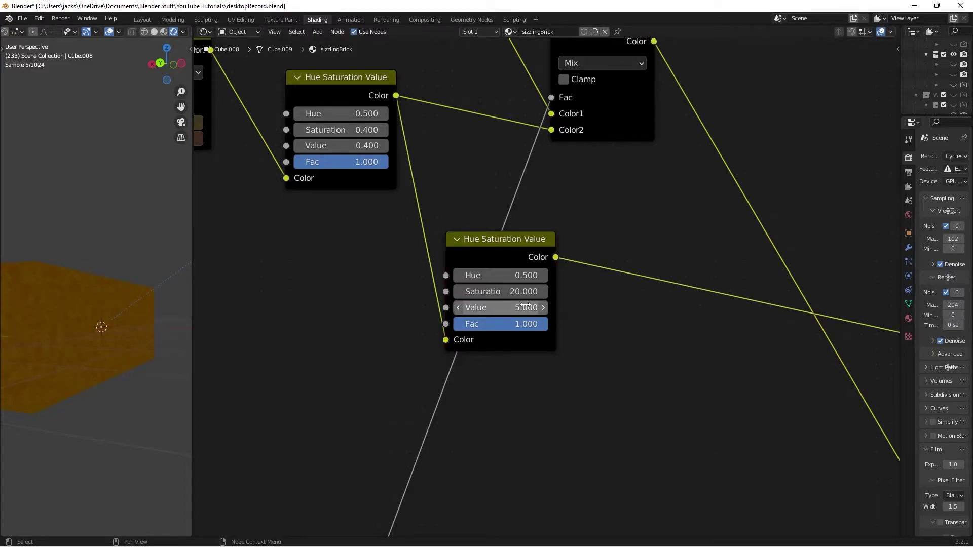
Set the duplicated Hue Saturation Value node's Value back to 1 and save the file
left_click(522, 306)
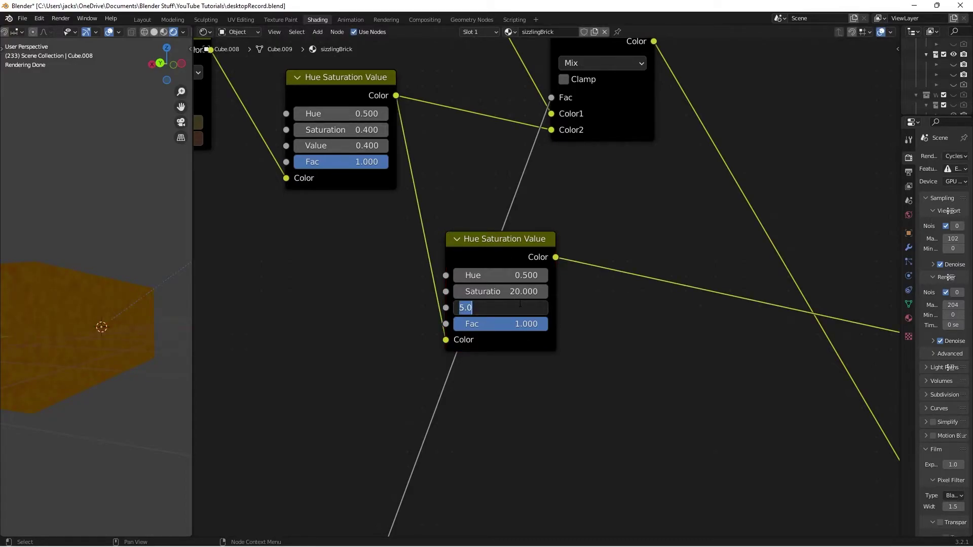
type("1")
key("Return")
left_click(499, 242)
key("ctrl+s")
scroll(557, 266, "down", 1)
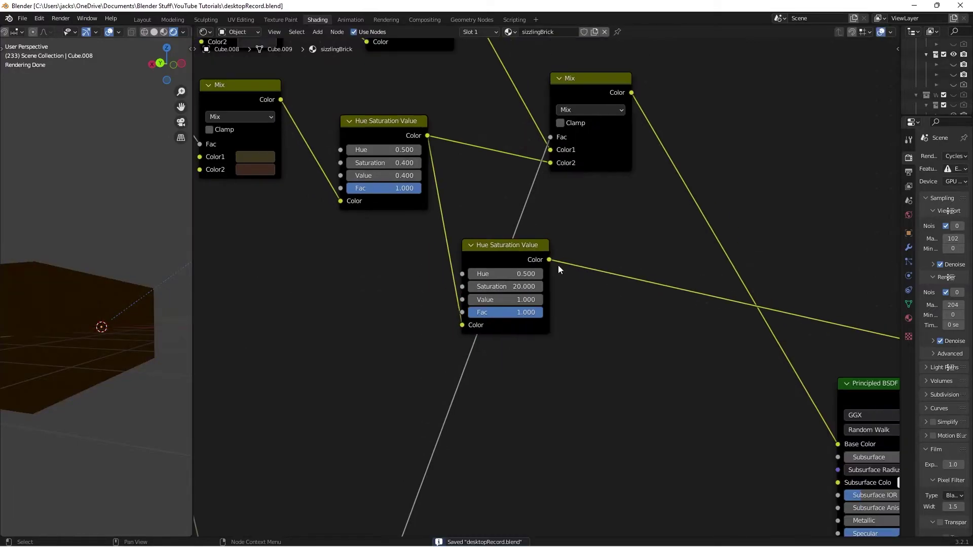
Add a Mix color node between the duplicated Hue Saturation Value node and the Principled BSDF
key("shift+a")
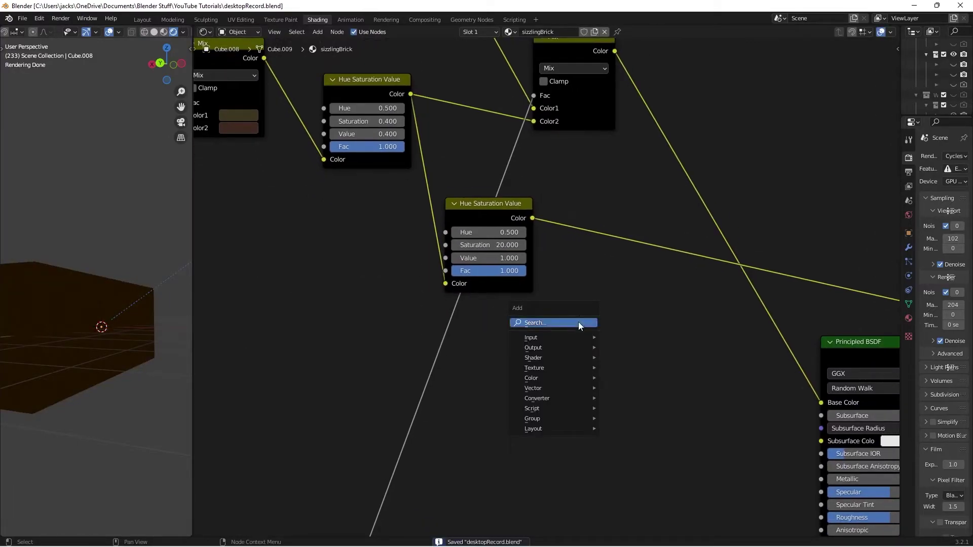
type("mix")
key("Return")
left_click(567, 334)
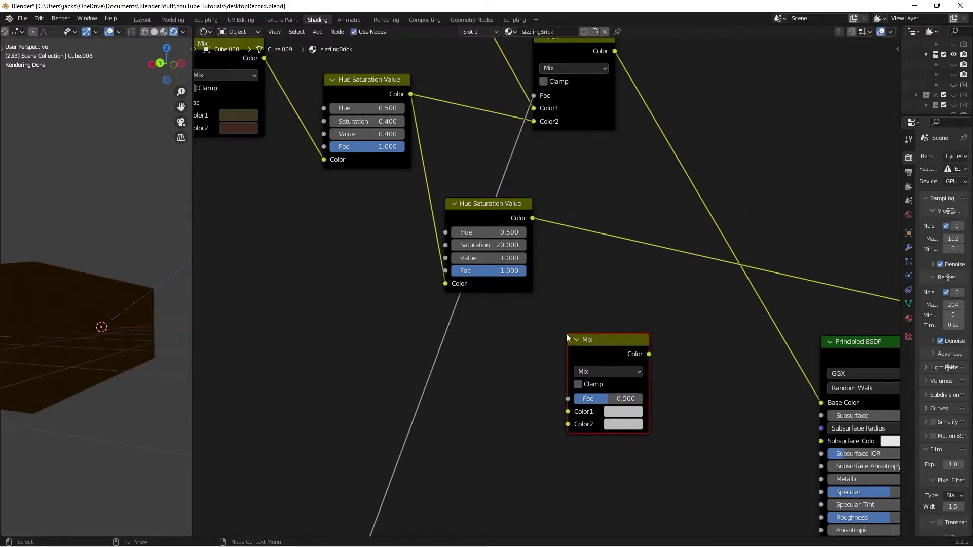
left_click(586, 268)
Preview the Principled BSDF, try the duplicated Hue Saturation Value's color as its Emission, and cut that link
middle_click_drag(578, 258, 541, 79)
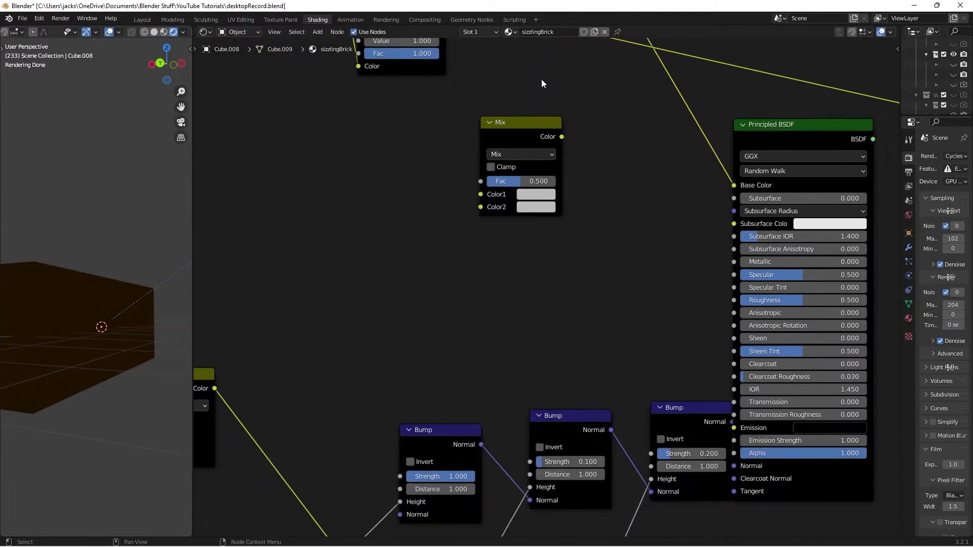
scroll(701, 156, "down", 2)
left_click_drag(711, 172, 730, 171)
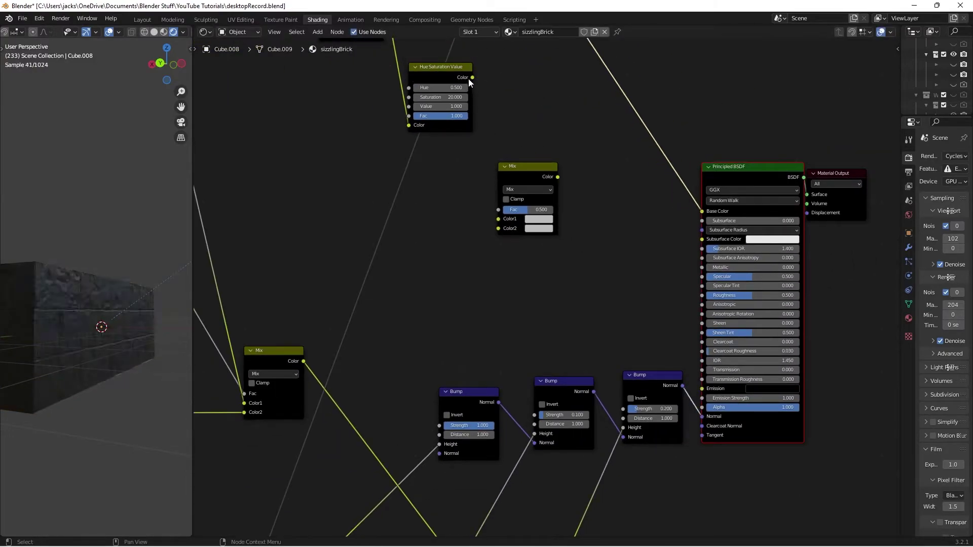
left_click_drag(472, 77, 709, 389)
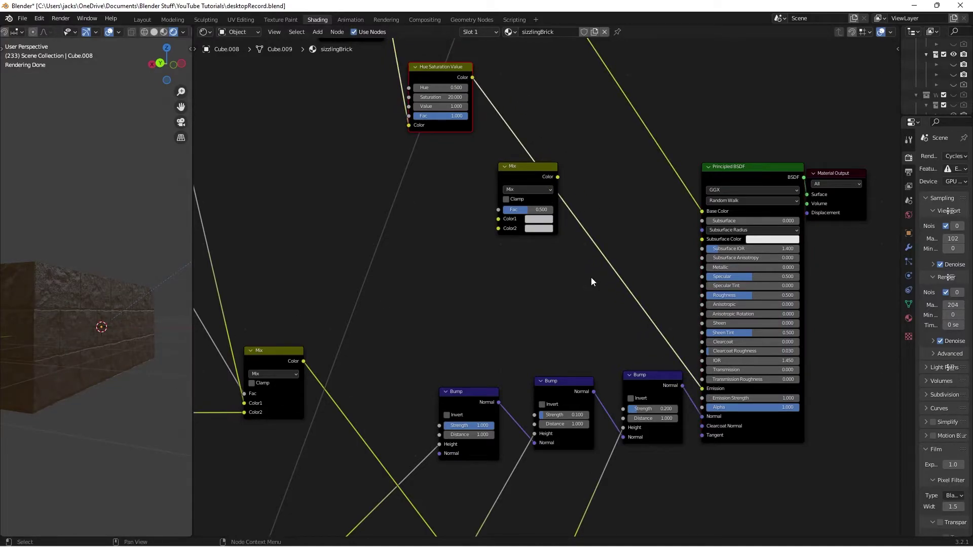
right_click_drag(662, 276, 582, 264, "ctrl")
Connect the duplicated Hue Saturation Value's Color output to the new Mix node's Color2 and preview the mix
middle_click_drag(623, 123, 618, 237)
left_click(521, 276)
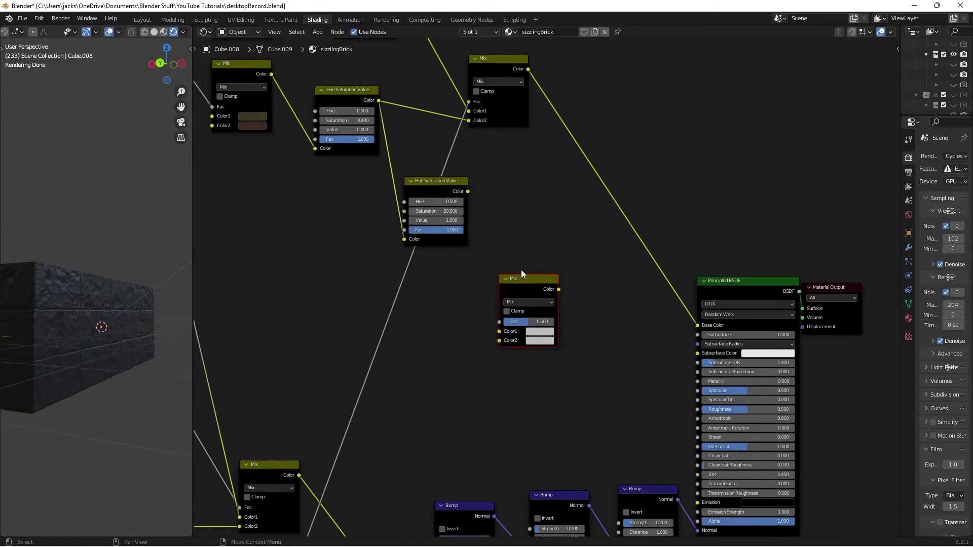
scroll(501, 208, "up", 2)
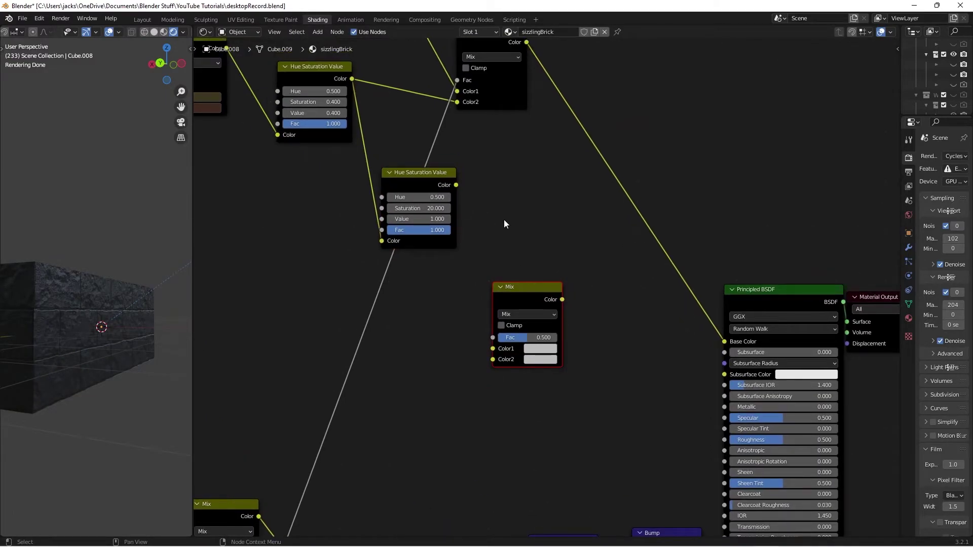
left_click_drag(456, 185, 493, 359)
left_click(523, 300, "ctrl+shift")
Set the new Mix node's Color1 to black
scroll(494, 308, "up", 1)
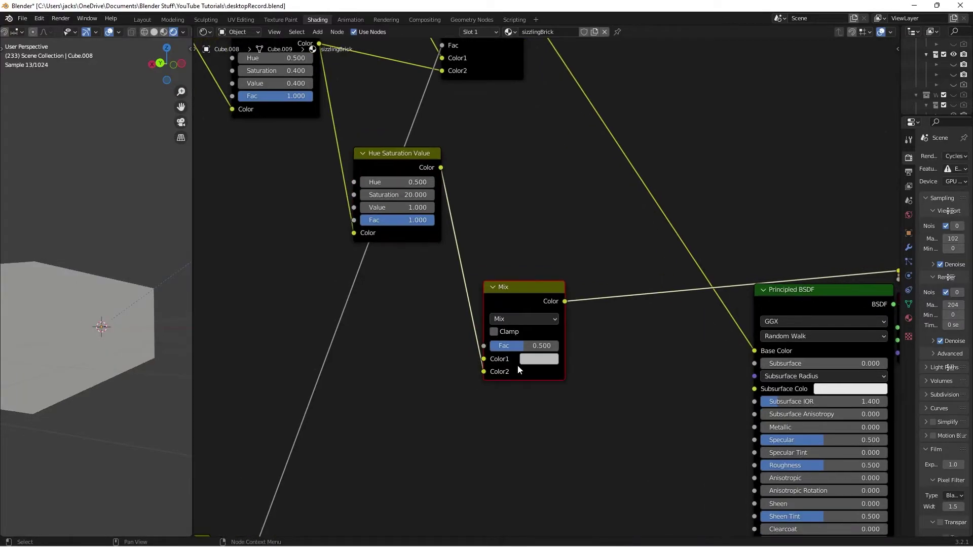
left_click(527, 359)
left_click_drag(619, 245, 620, 278)
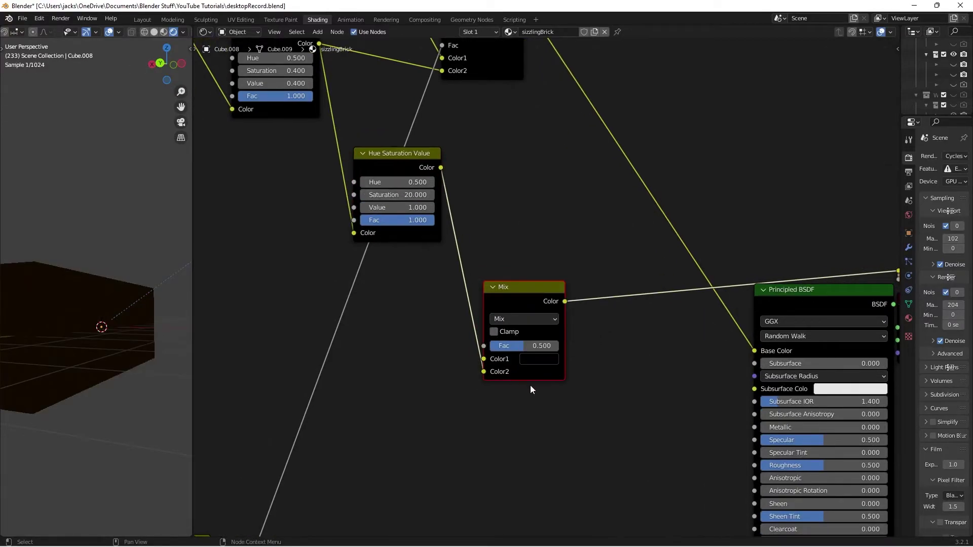
Connect the Brick Texture's Fac output to the Fac input of the Mix node with the black Color1, and save the file
middle_click_drag(464, 416, 540, 282)
scroll(540, 283, "down", 3)
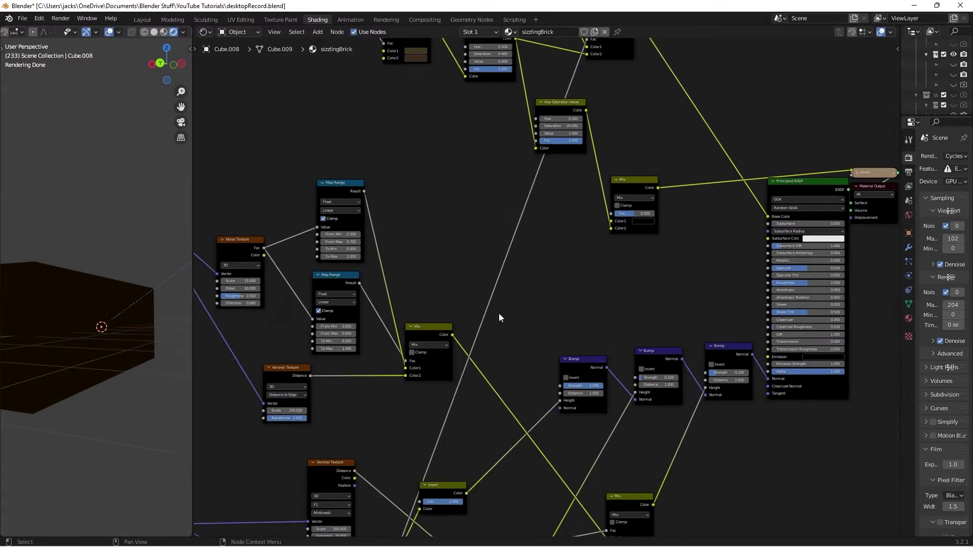
middle_click_drag(444, 458, 451, 398)
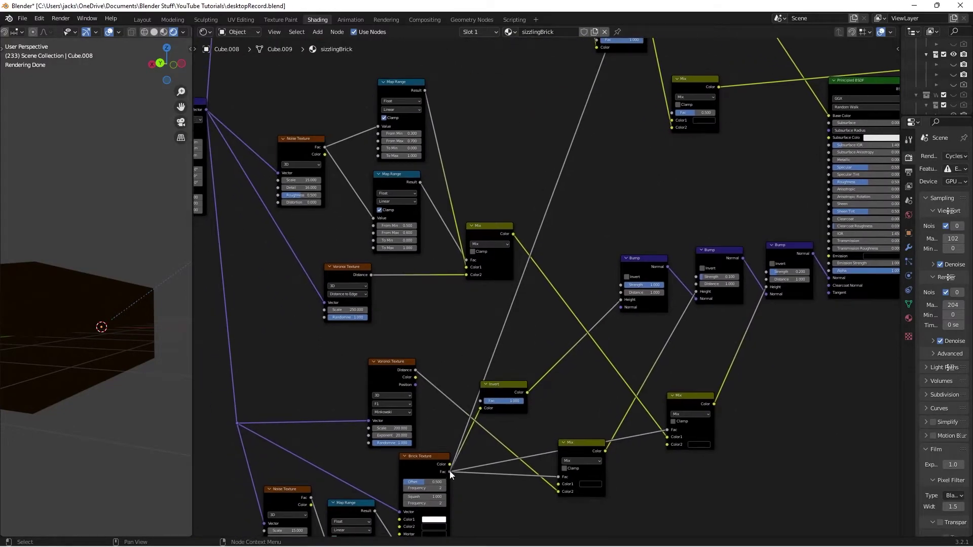
left_click_drag(450, 469, 672, 112)
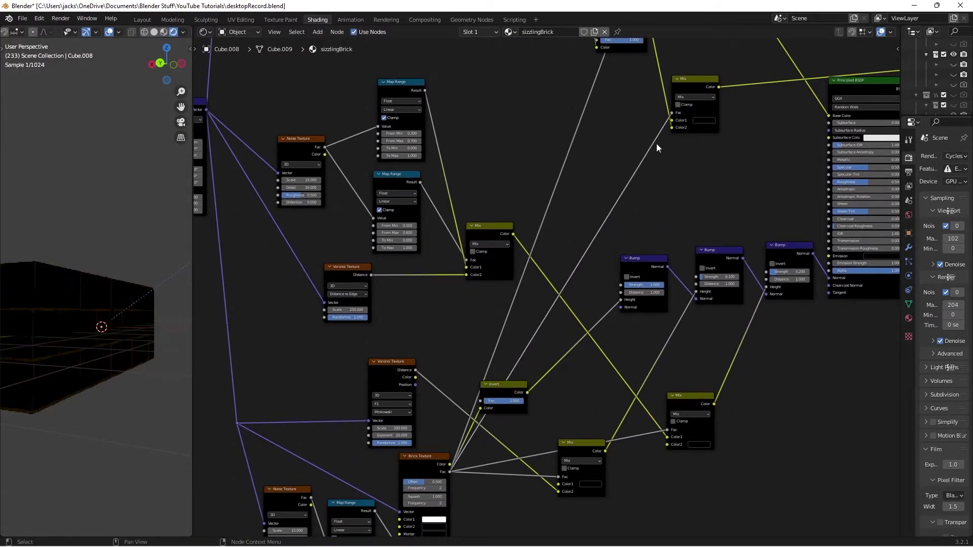
middle_click_drag(656, 143, 585, 247)
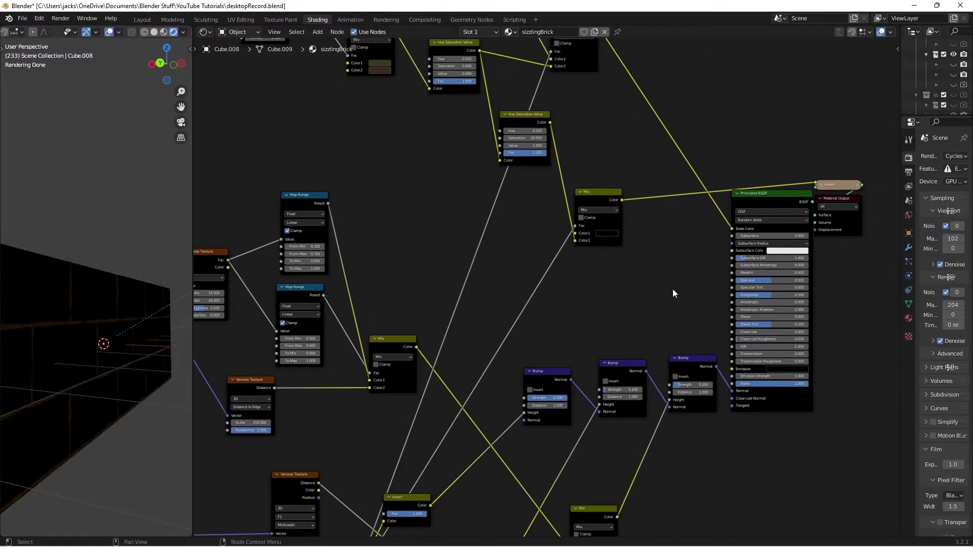
middle_click_drag(673, 289, 552, 221)
scroll(528, 143, "up", 1)
scroll(573, 175, "down", 1)
middle_click_drag(574, 175, 552, 219)
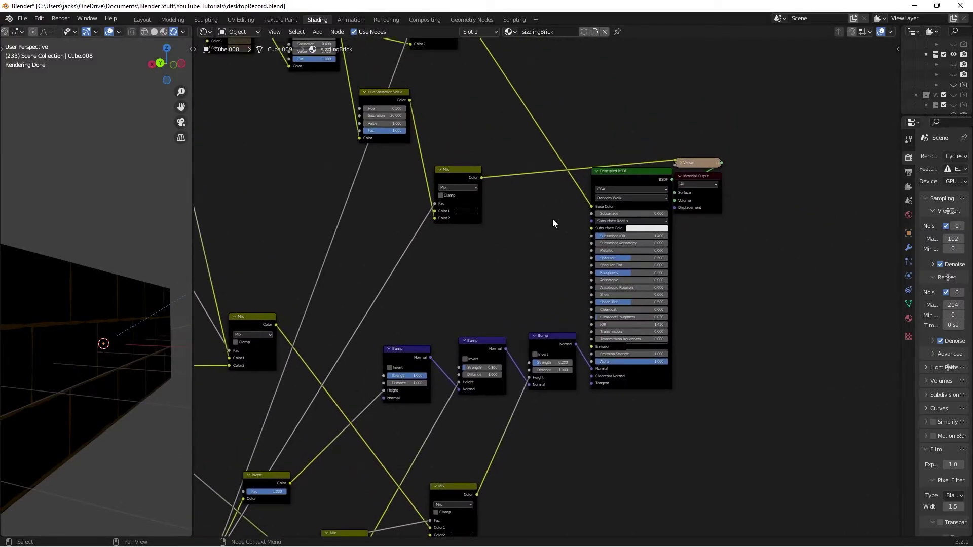
key("ctrl+s")
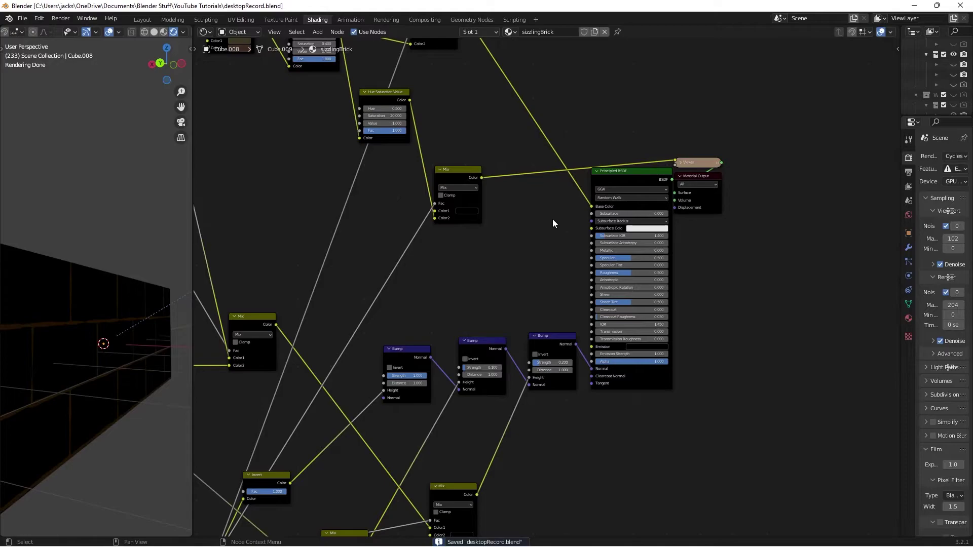
Switch the preview back to the Principled BSDF and connect the glow Mix node's Color output to its Emission input
scroll(552, 218, "up", 1)
middle_click_drag(463, 217, 460, 218)
scroll(460, 218, "up", 1)
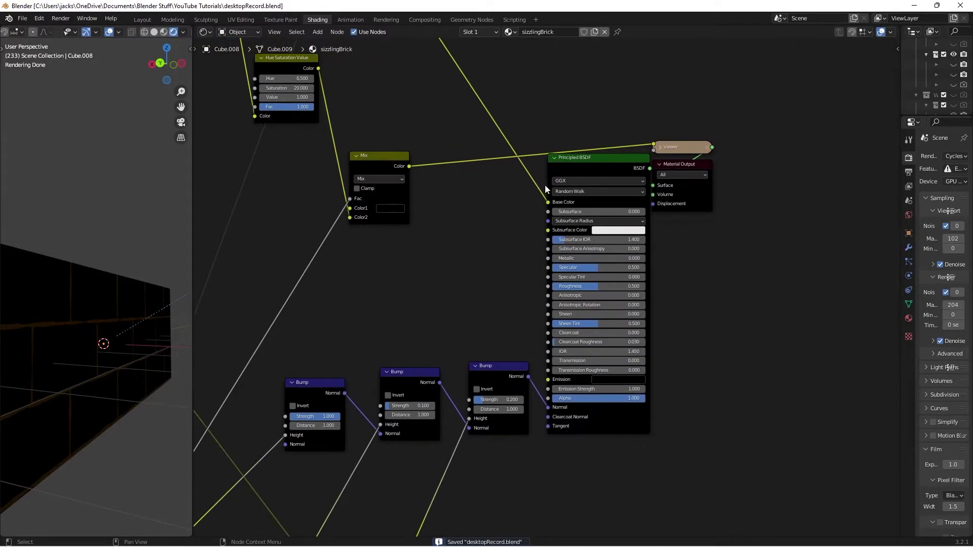
left_click_drag(555, 169, 552, 169)
left_click(591, 168, "ctrl+shift")
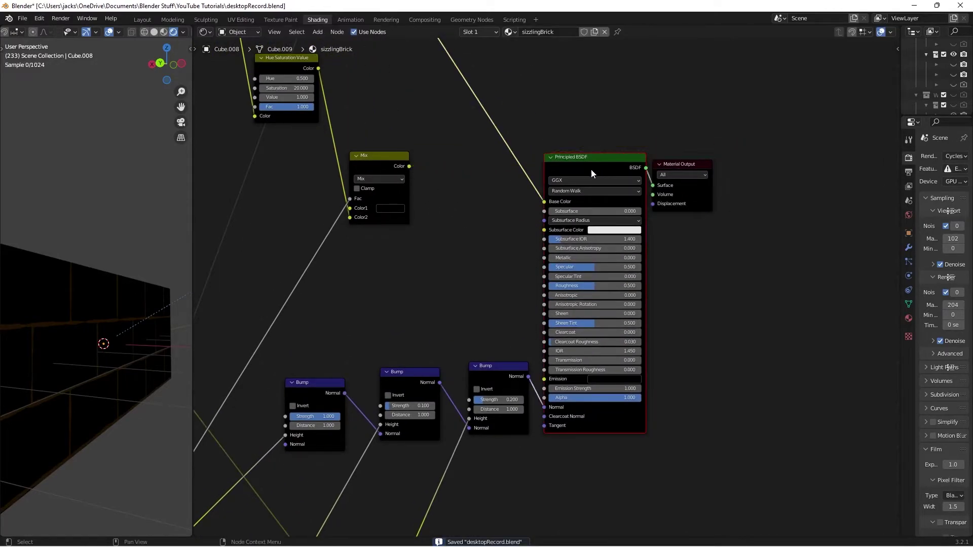
left_click_drag(409, 166, 549, 381)
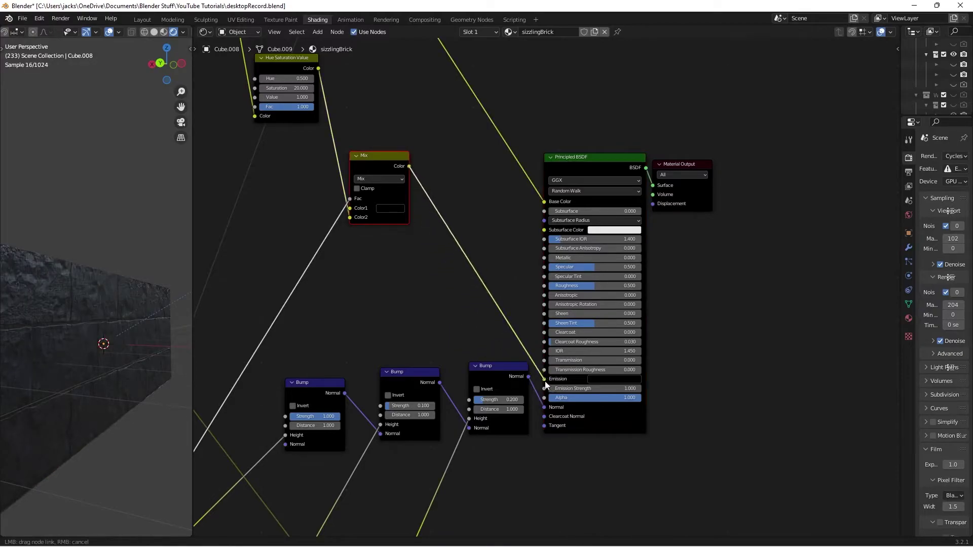
Set the Principled BSDF's Emission Strength to 5
left_click(583, 389)
type("5")
key("Return")
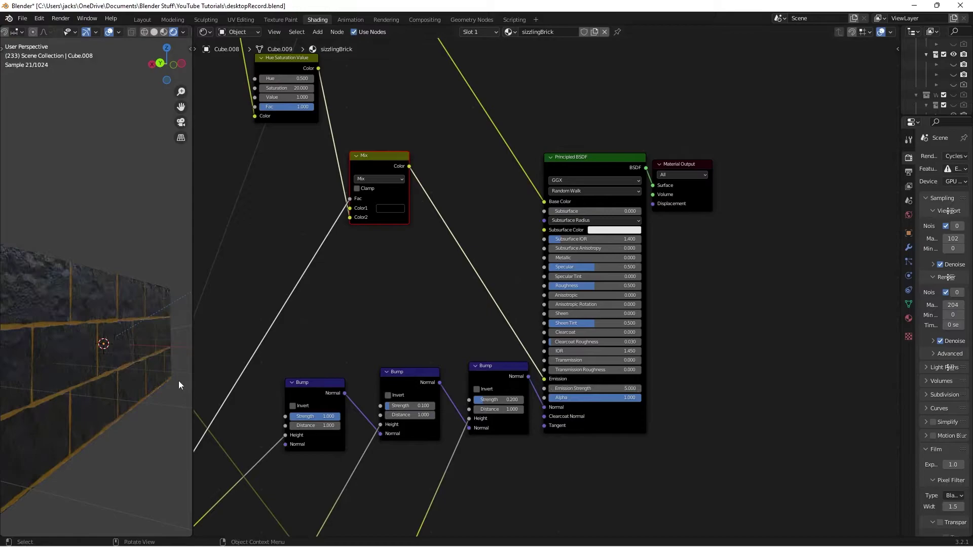
Try a Value of 5 on the Hue Saturation Value node feeding the glow mix, and return it to 1
middle_click_drag(297, 263, 350, 337)
left_click(337, 171)
type("5")
key("Return")
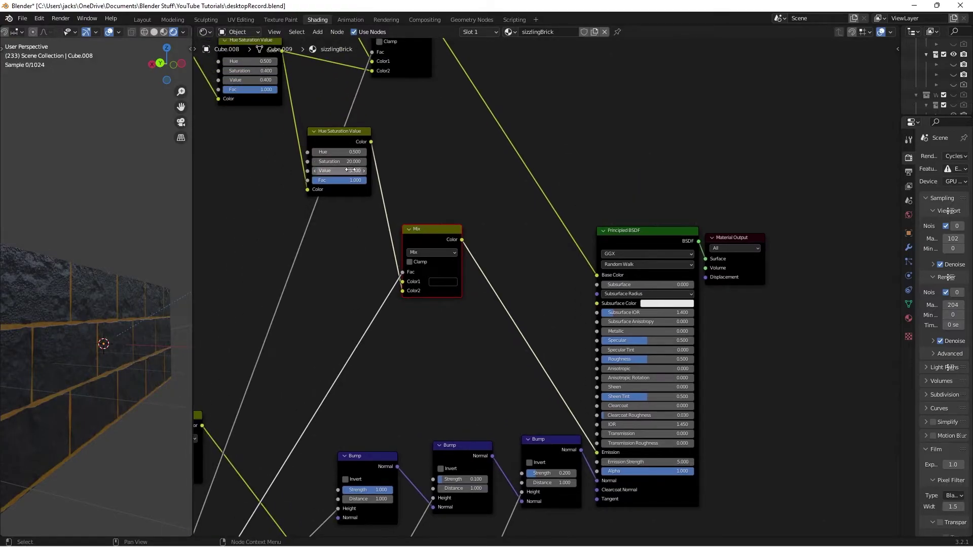
left_click(348, 170)
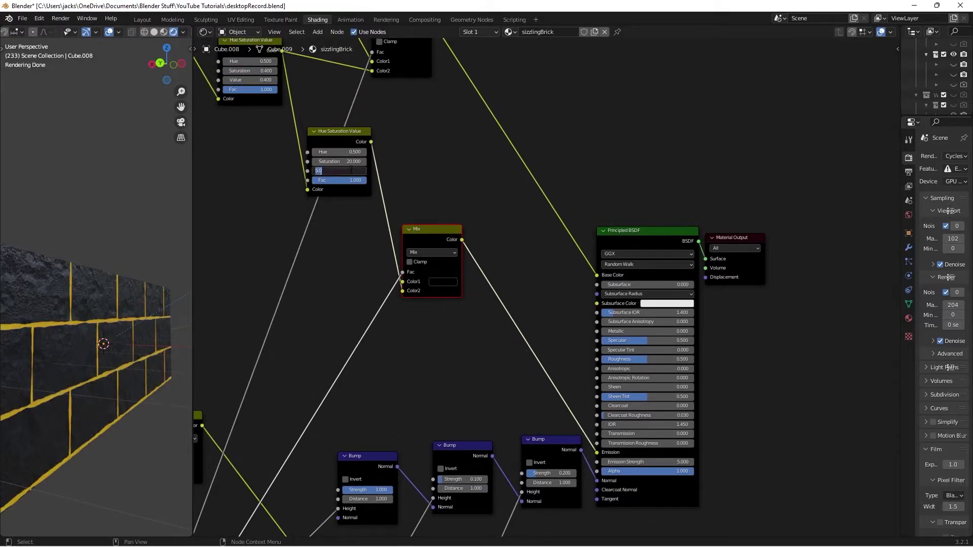
type("1")
key("Return")
Save the file and move the group of brick and mortar color nodes upward to free space in the node tree
middle_click_drag(542, 376, 516, 347)
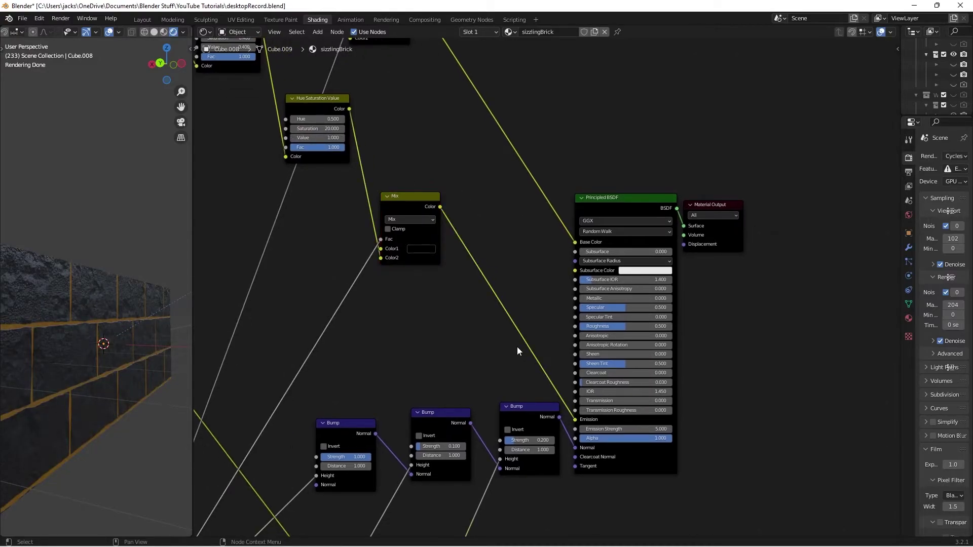
key("ctrl+s")
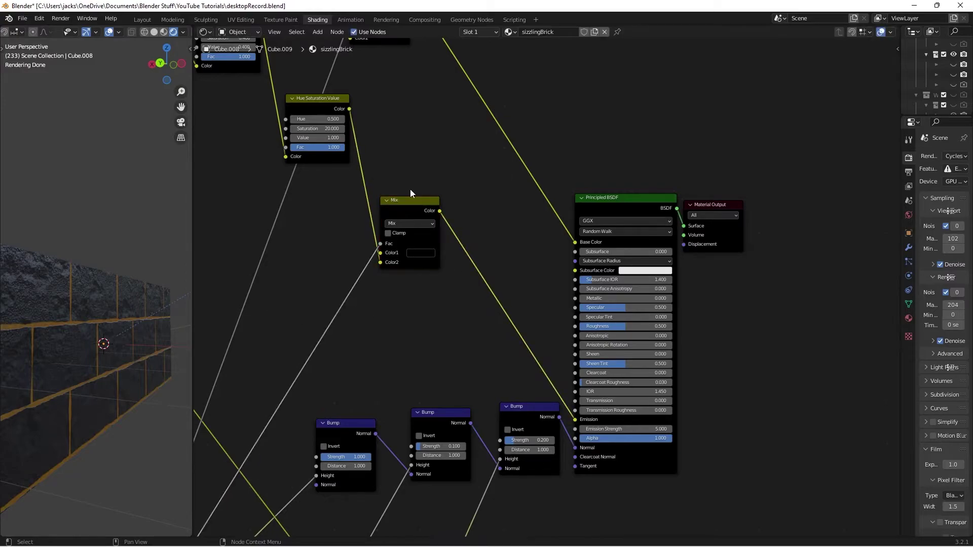
scroll(410, 190, "down", 3)
scroll(448, 245, "down", 2)
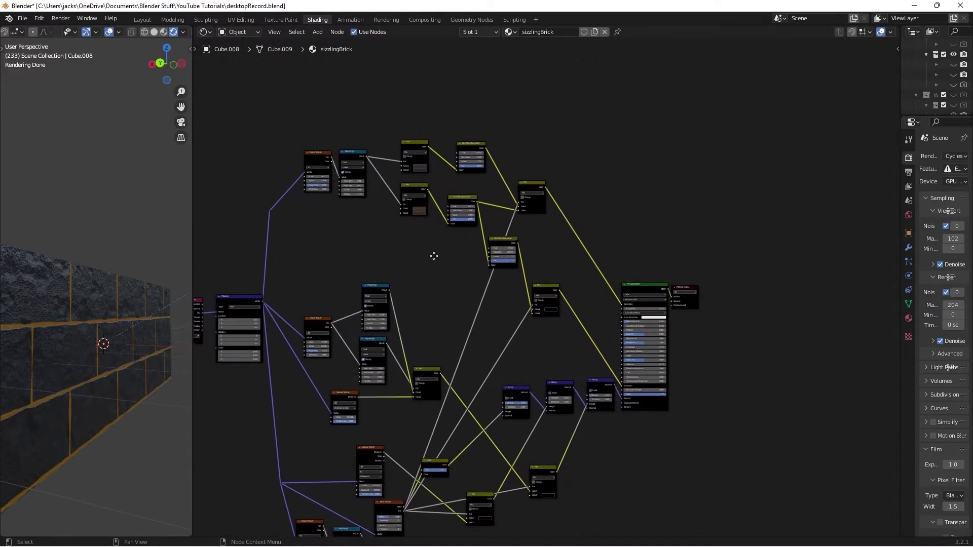
left_click_drag(297, 126, 561, 251)
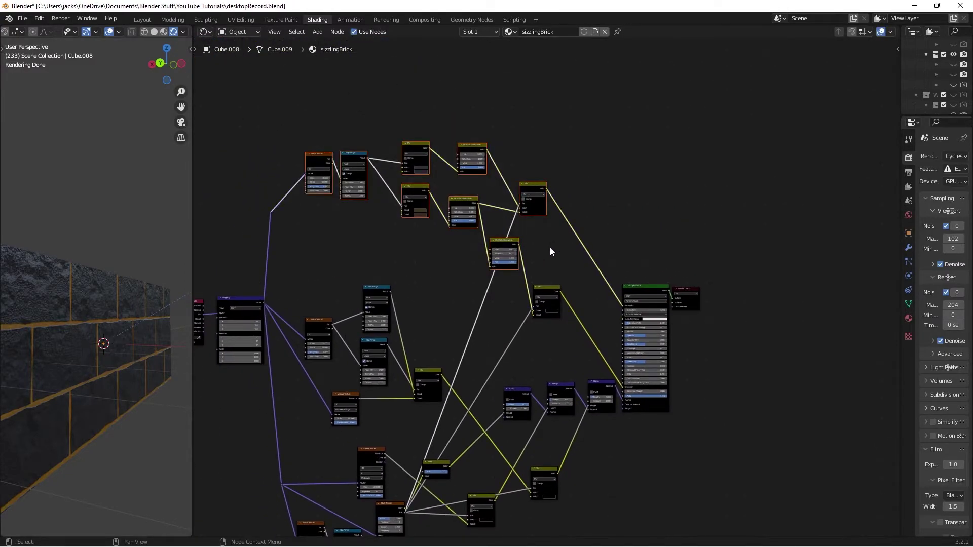
key("g")
left_click(546, 184)
Add a Noise Texture node below the color nodes, fed by the Mapping node's reroute, and preview it
scroll(507, 273, "up", 2)
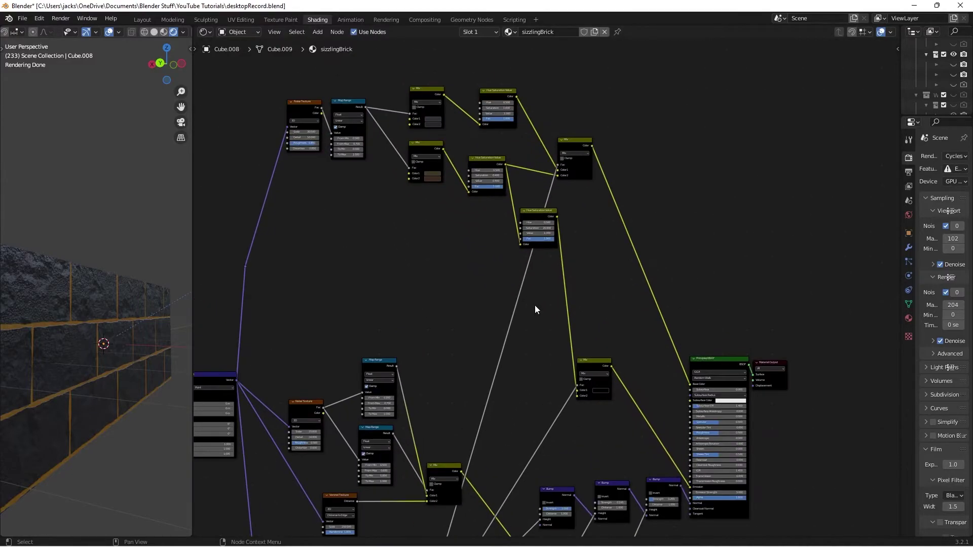
scroll(536, 309, "up", 1)
key("shift+a")
type("noi")
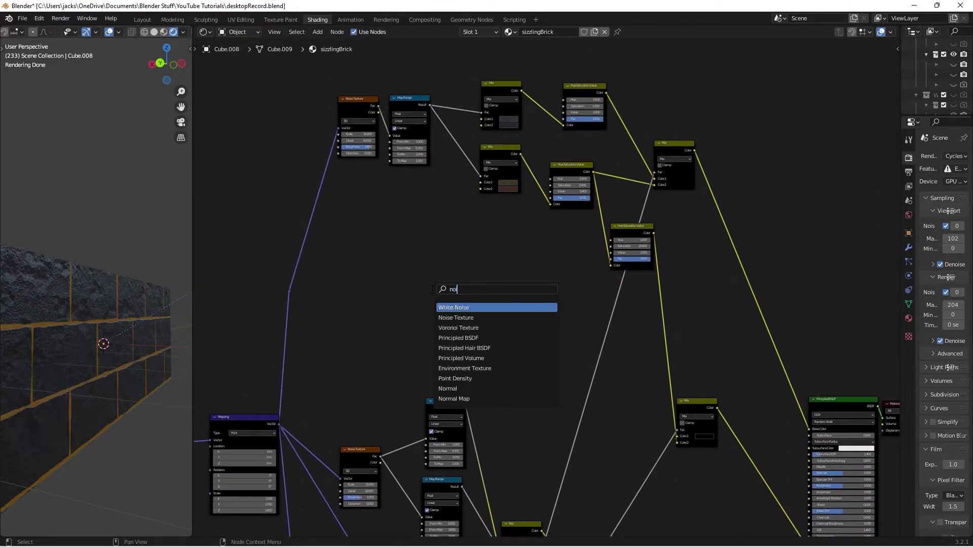
type("sse")
key("BackSpace")
key("BackSpace")
key("BackSpace")
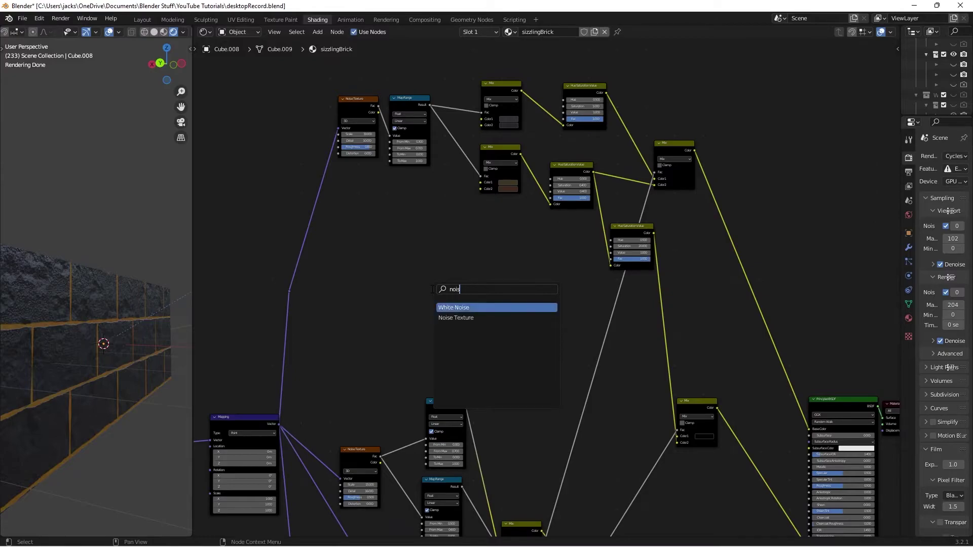
left_click(494, 317)
left_click(415, 281)
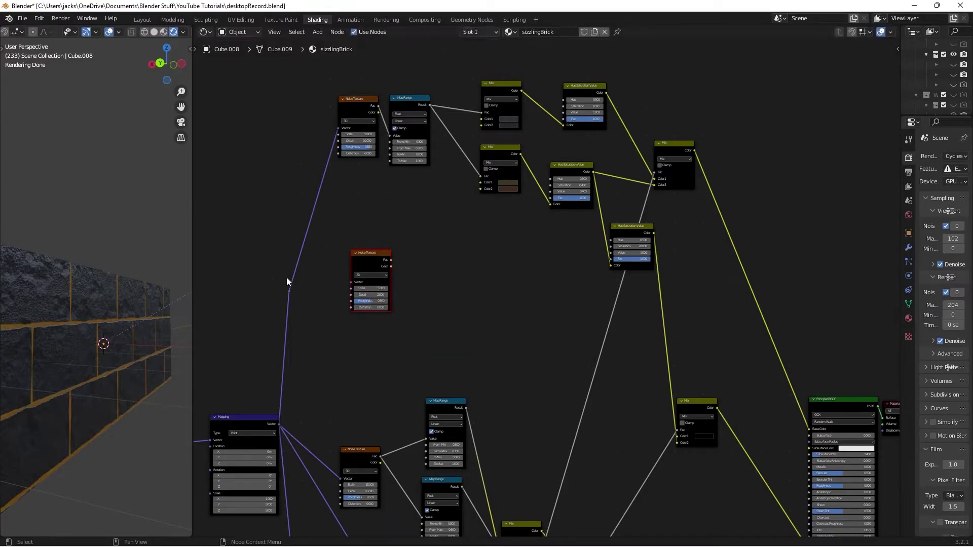
left_click_drag(290, 290, 359, 262)
left_click(359, 261, "ctrl+shift")
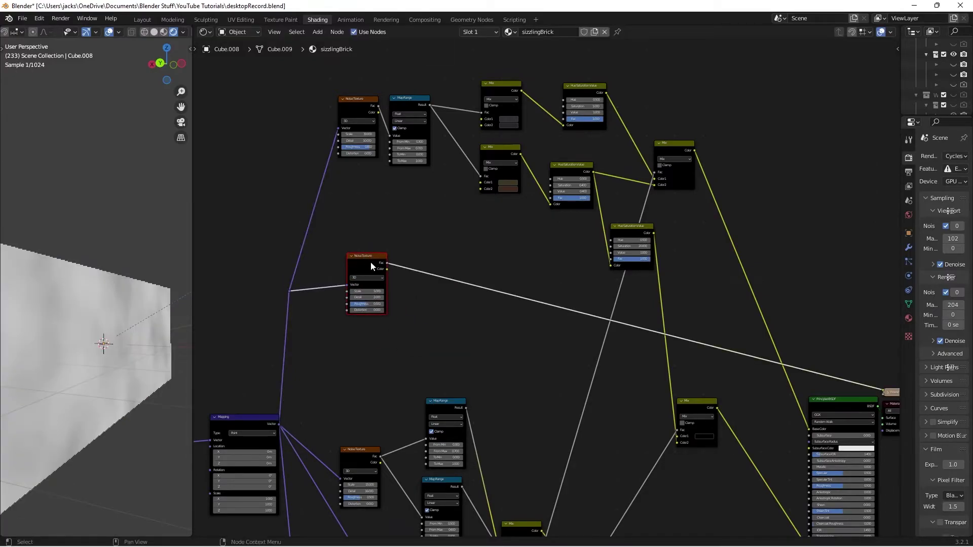
Set the new Noise Texture's Scale to 50
scroll(413, 351, "up", 5)
middle_click_drag(265, 288, 335, 332)
left_click(353, 336)
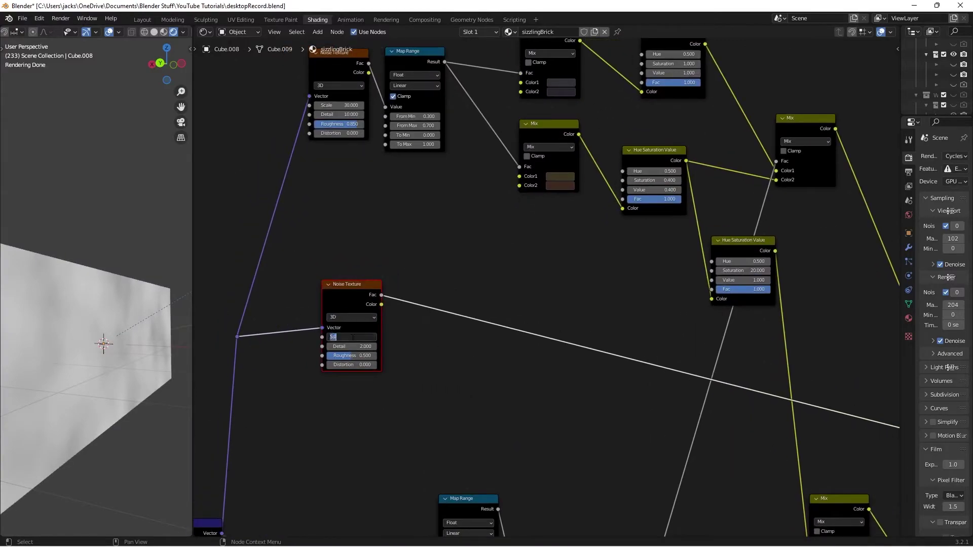
type("500")
key("Return")
left_click(352, 337)
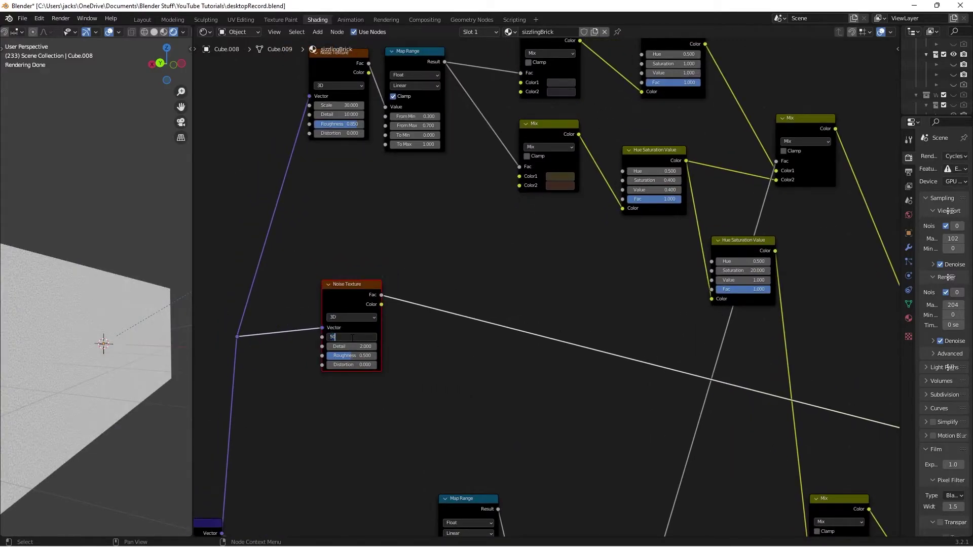
type("50")
key("Return")
Set the new Noise Texture's Detail to 16 and Roughness to 0.8
left_click(350, 345)
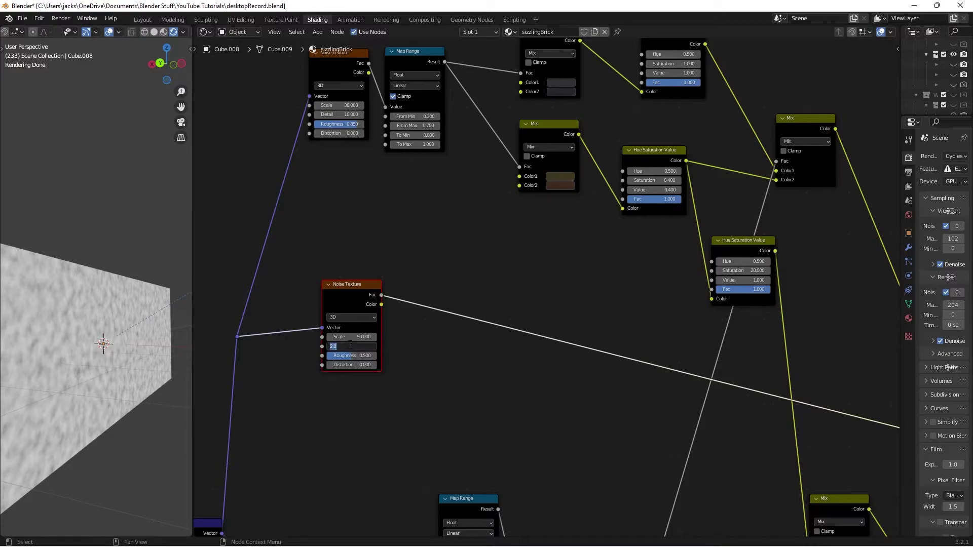
type("16")
key("Return")
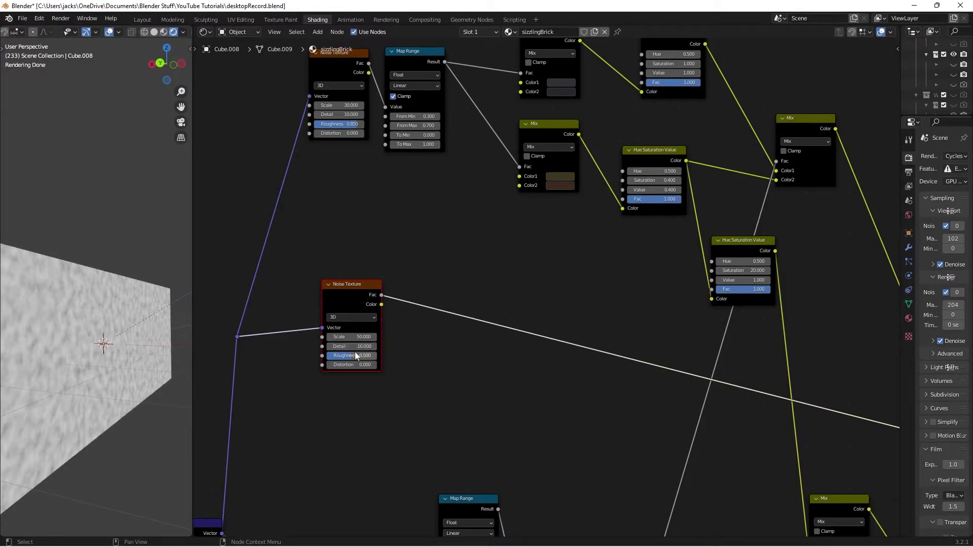
left_click(358, 356)
type("0.8")
key("Return")
Insert a Map Range node on the link leaving the new Noise Texture's Fac output
left_click(627, 424)
key("shift+a")
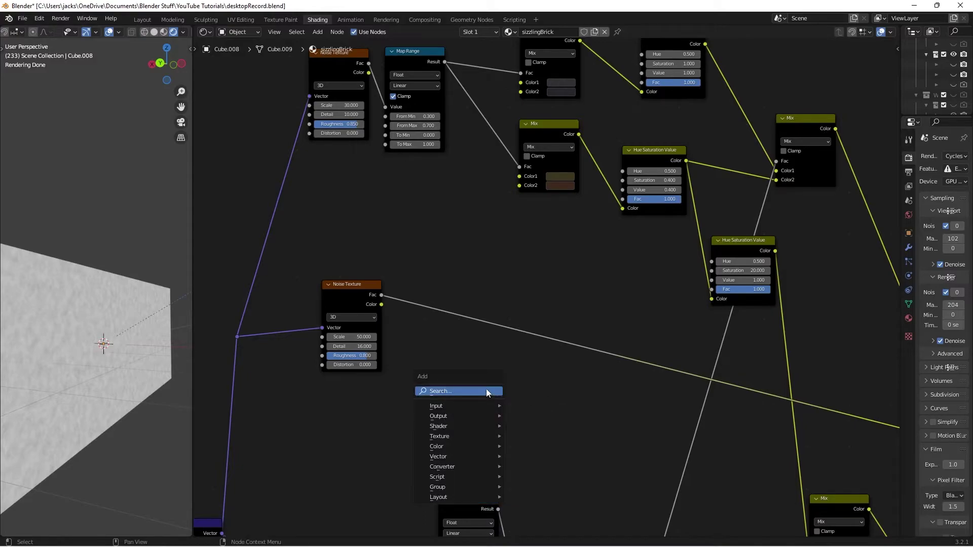
left_click(485, 388)
type("ran")
key("Return")
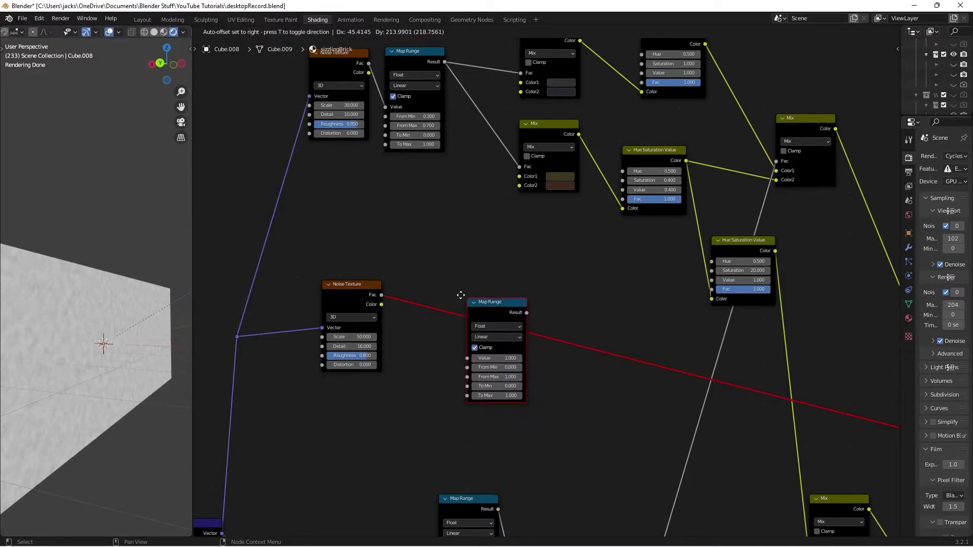
left_click(467, 309)
Duplicate the new Map Range node with its Noise Texture input link kept, and place the copy directly below the original
left_click_drag(481, 306, 527, 421)
key("ctrl+shift+d")
left_click(469, 391)
key("g")
left_click(514, 375)
scroll(549, 363, "down", 3)
mouse_move(560, 375)
middle_mouse_down()
mouse_move(540, 220)
mouse_move(566, 382)
middle_mouse_up()
scroll(543, 366, "up", 6)
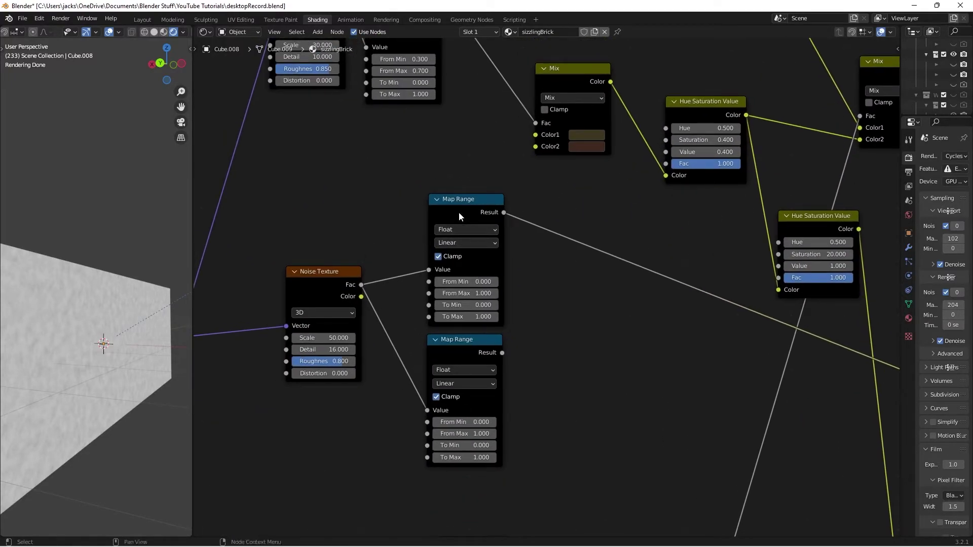
Set From Min to 0.6 on the upper of the two new Map Range nodes
left_click(463, 212)
scroll(534, 299, "up", 2)
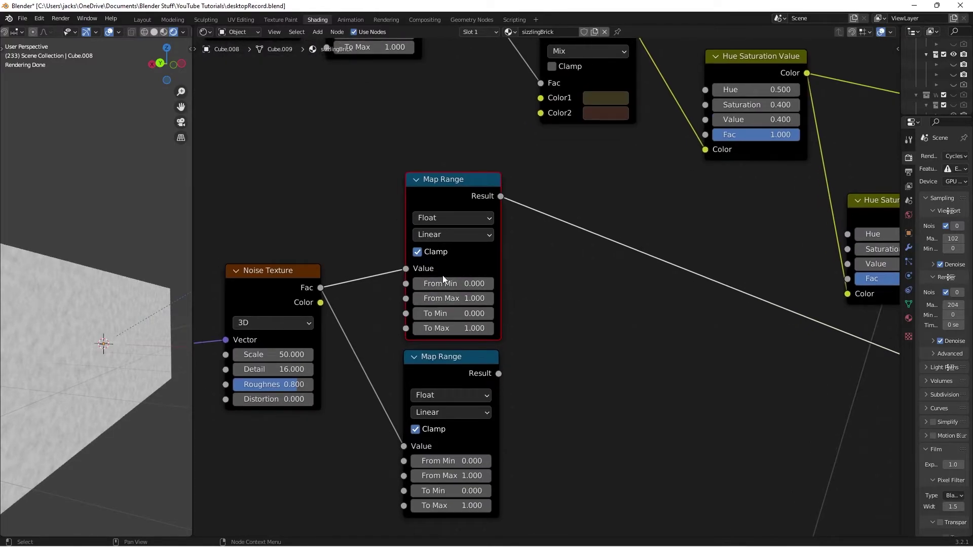
left_click(457, 282)
type(".6")
key("Return")
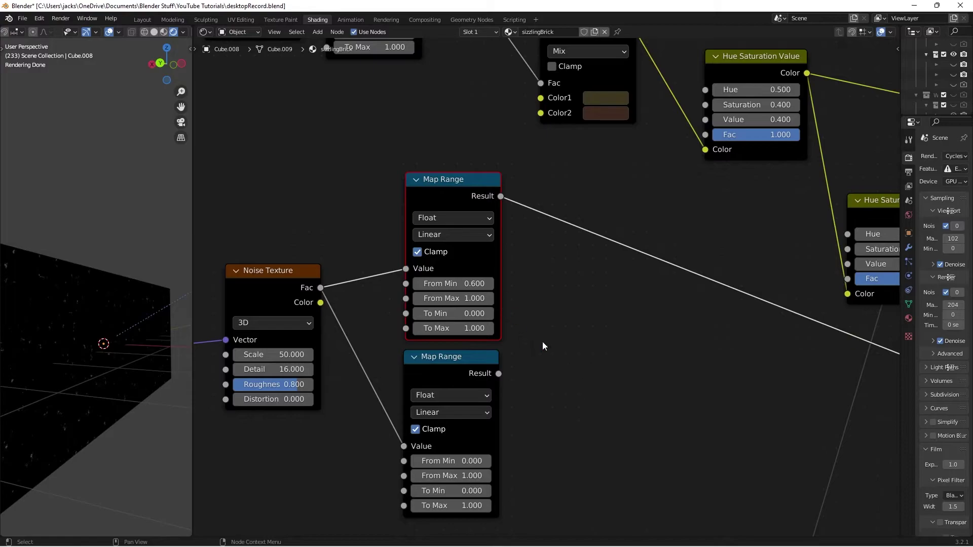
Preview the lower new Map Range node and set its From Min to 0.5
left_click(450, 357, "ctrl+shift")
middle_click_drag(497, 397, 507, 329)
scroll(507, 330, "up", 1)
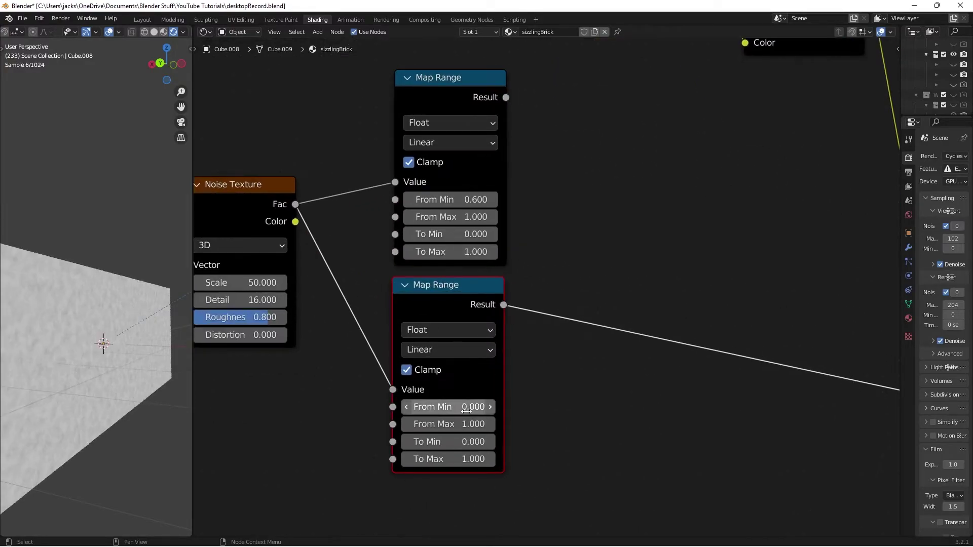
left_click(466, 407)
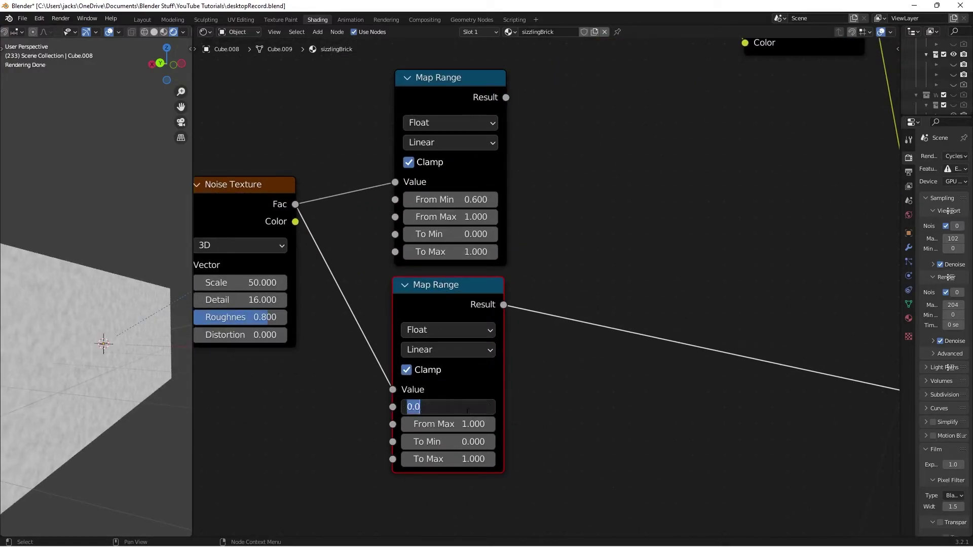
type(".5")
key("Return")
Save the file and dismiss the OneDrive notification
left_click(297, 389)
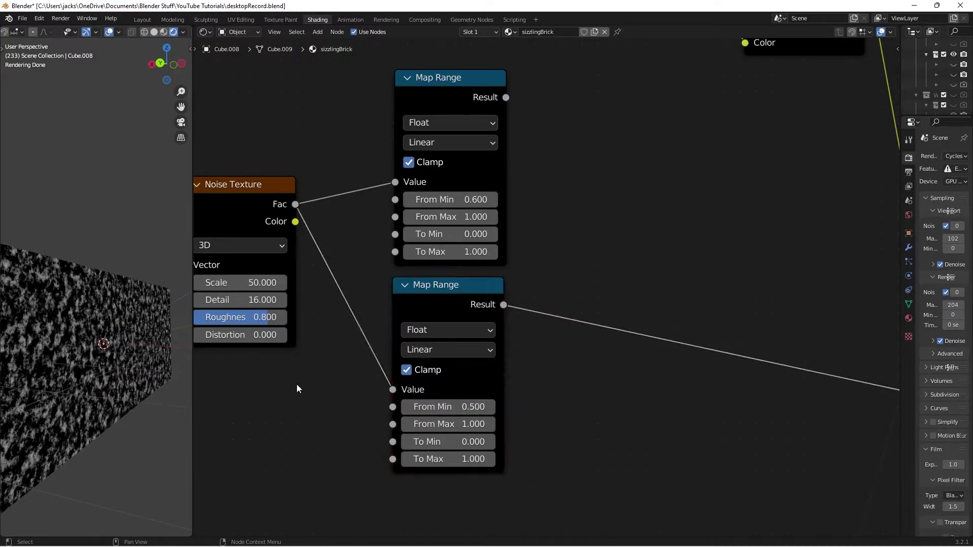
key("ctrl+s")
scroll(298, 387, "down", 3)
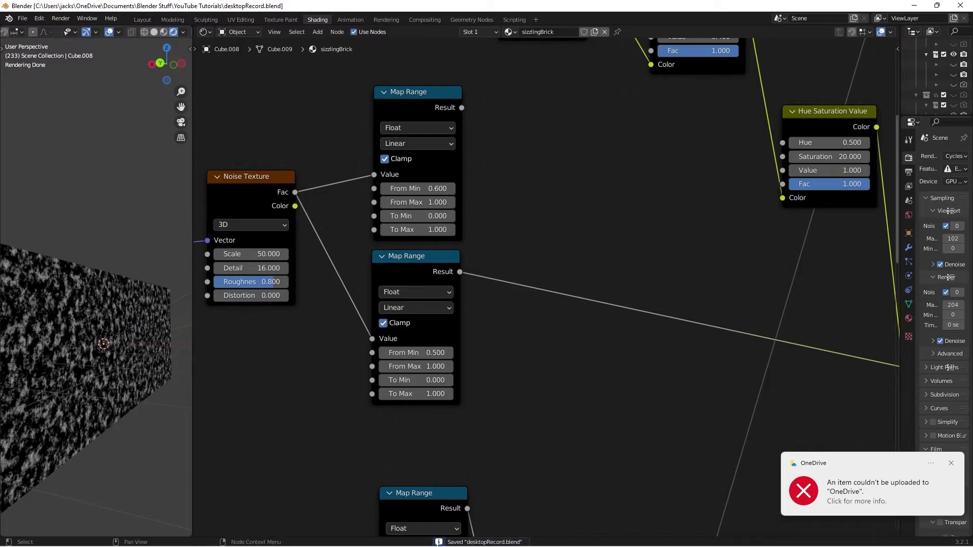
left_click(951, 463)
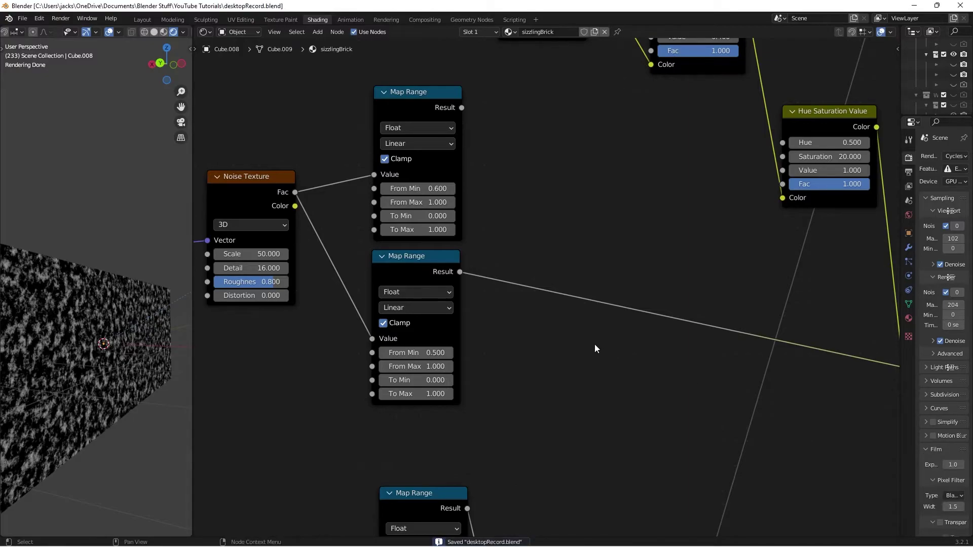
Add a Math node beside the two Map Range nodes and link the upper Map Range's Result to its first Value input
middle_click_drag(600, 275, 569, 288)
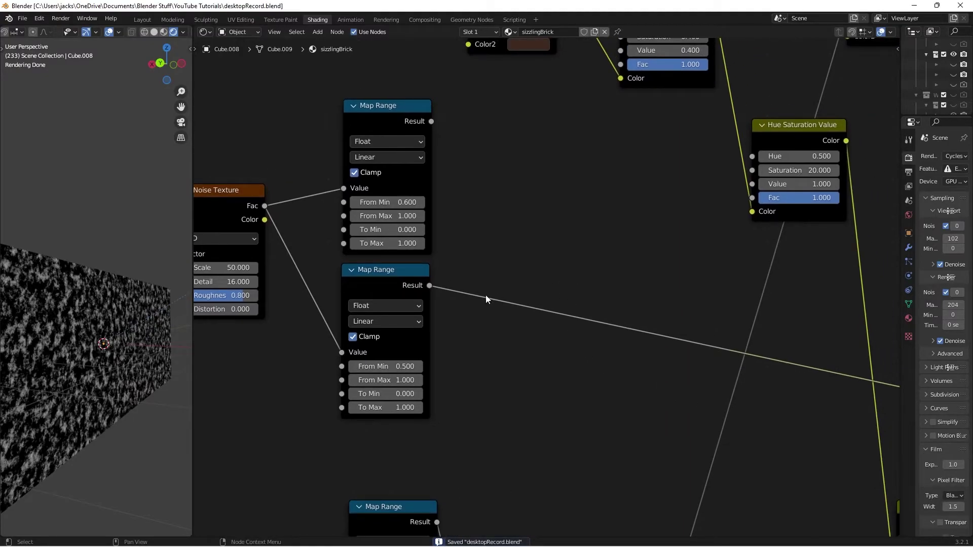
key("shift+a")
left_click(485, 295)
type("math")
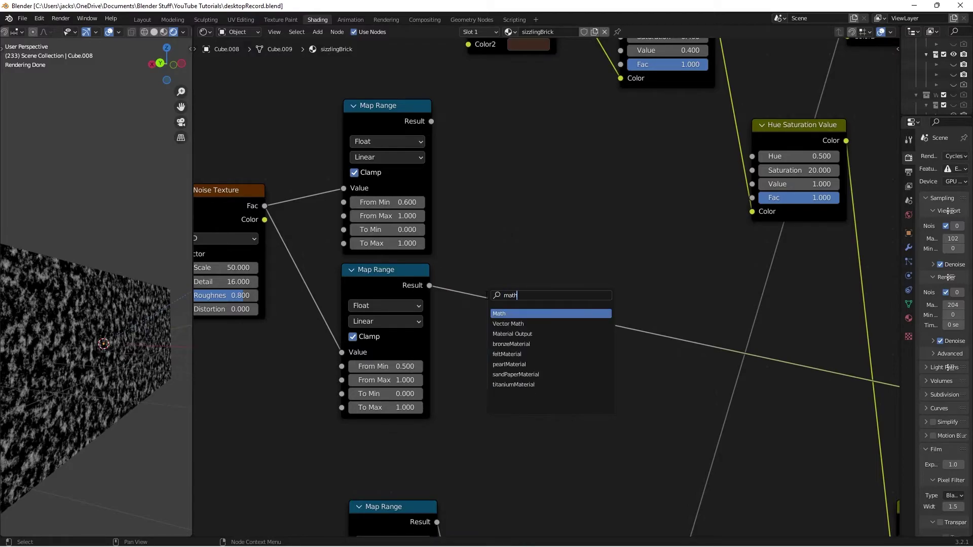
key("Return")
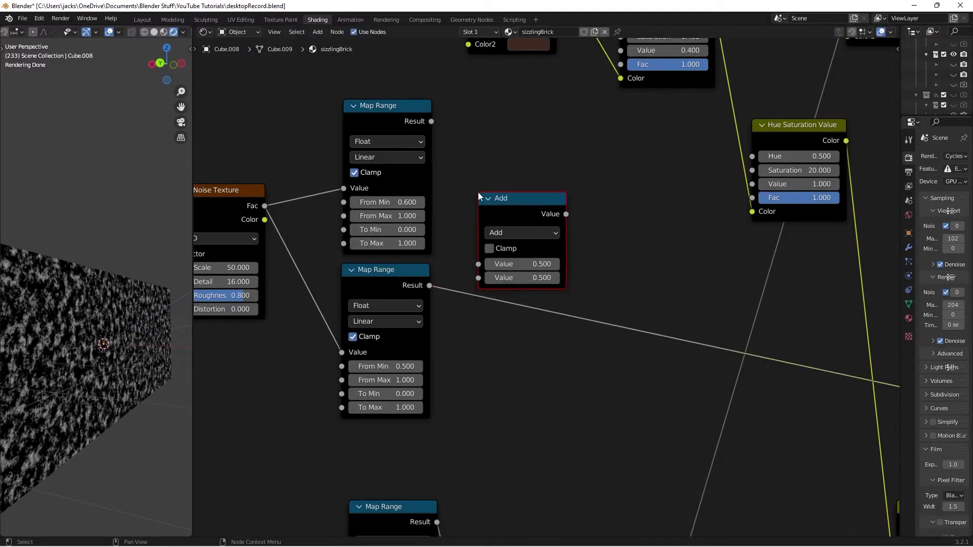
left_click_drag(431, 121, 478, 274)
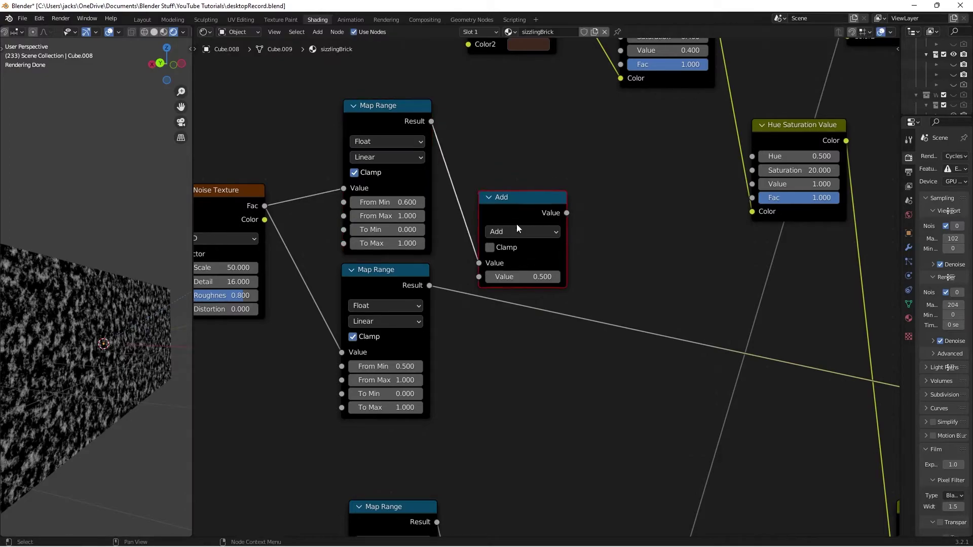
Switch the Math node to Greater Than with a threshold of 0.01 and preview its output on the wall
left_click(518, 230)
left_click(279, 307)
left_click(532, 275)
type(".01")
key("Return")
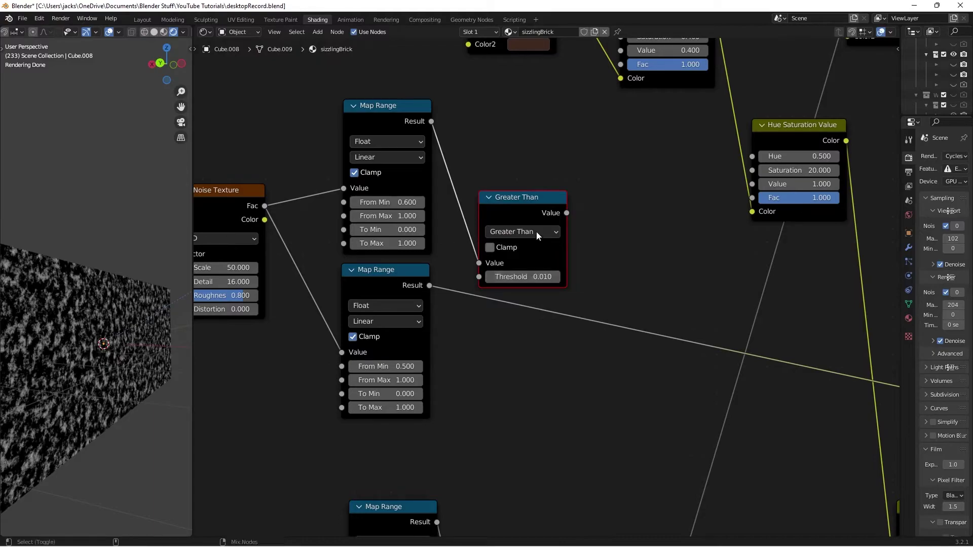
left_click(533, 212, "ctrl+shift")
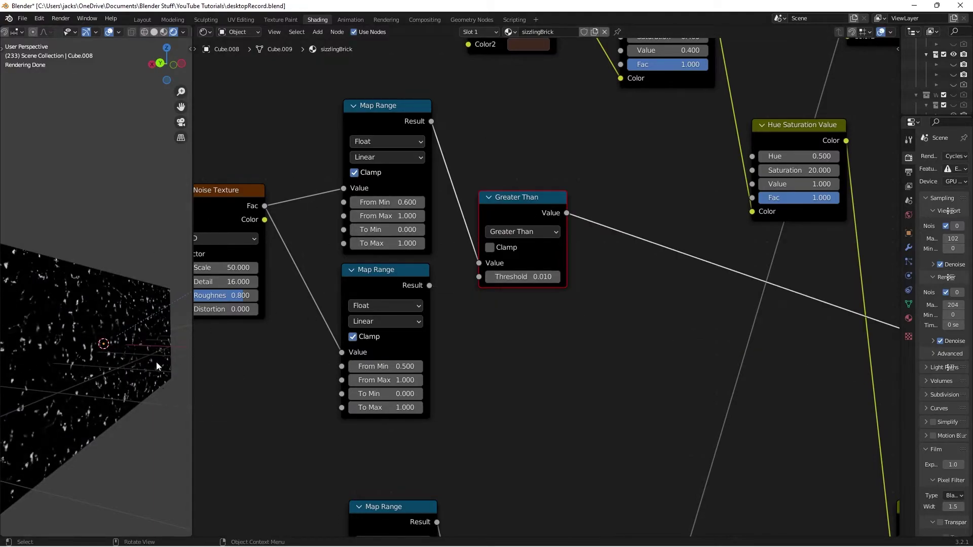
Try thresholds of 0.05 and 0.001 on the Greater Than node, then restore 0.01
left_click(536, 275)
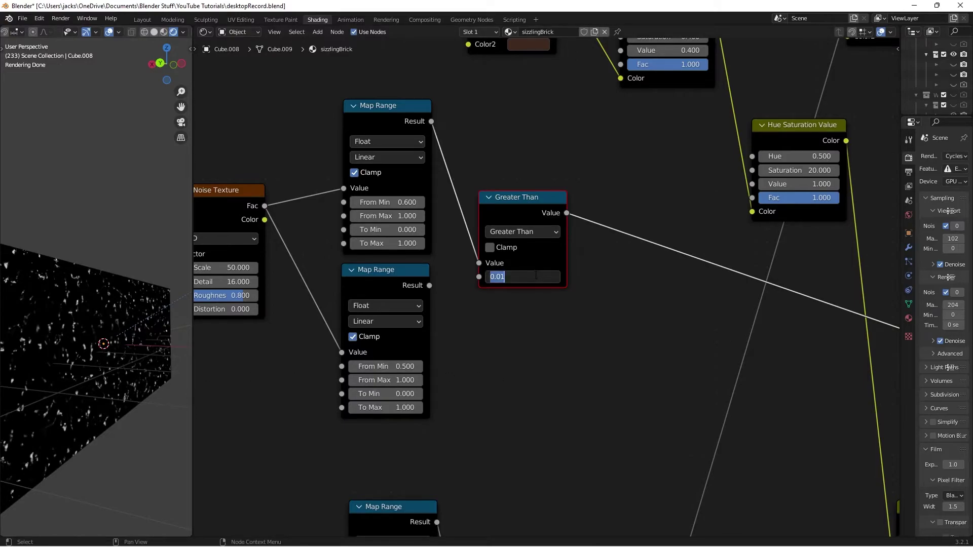
type(".05")
key("Return")
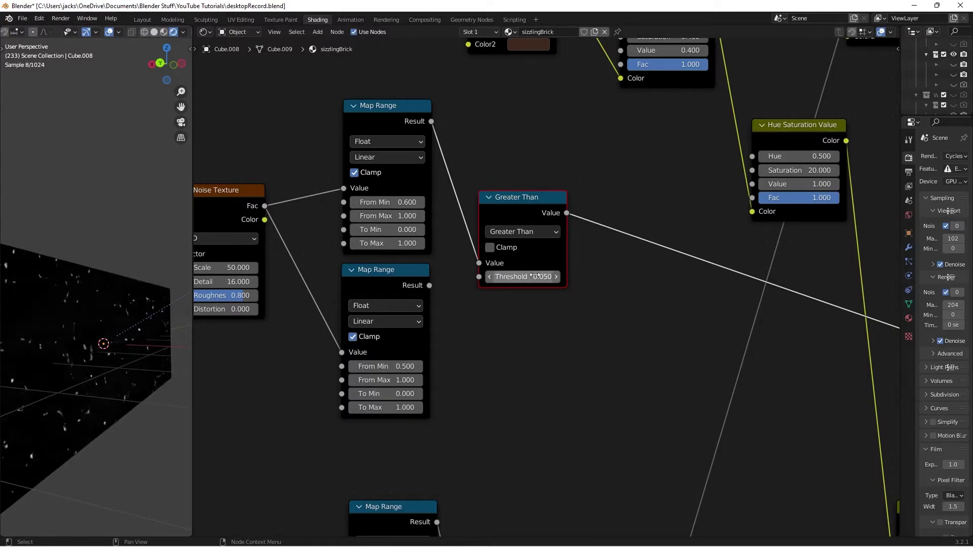
left_click(534, 275)
type("0.001")
key("Return")
left_click(536, 276)
type("0.01")
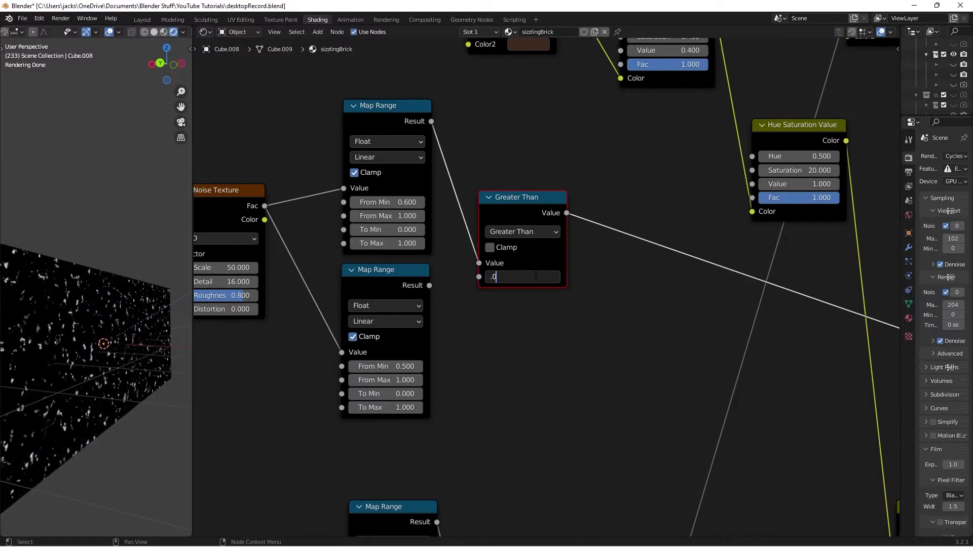
key("Return")
Duplicate the Greater Than node below the original and feed the copy's Value from the lower Map Range instead of the upper one
left_click_drag(507, 207, 502, 204)
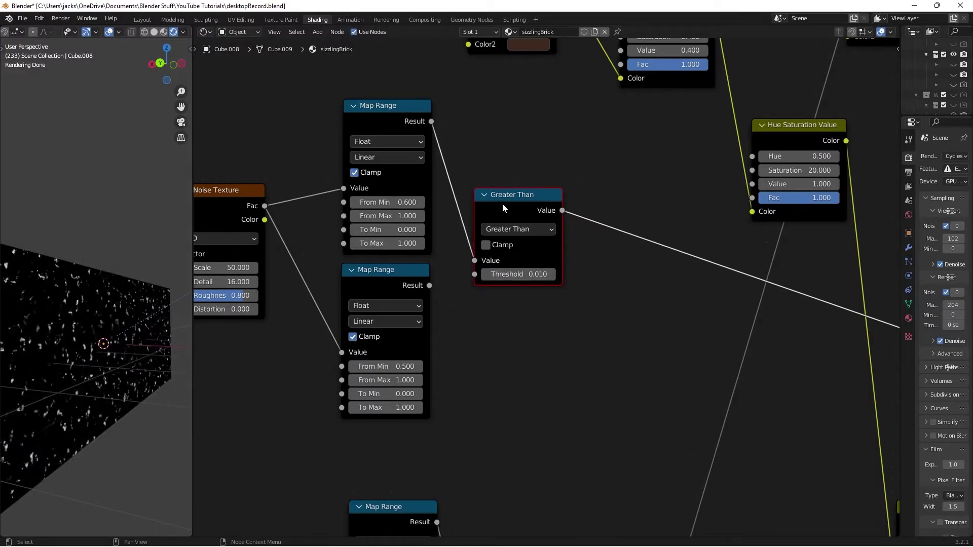
key("ctrl+shift+d")
left_click(509, 351)
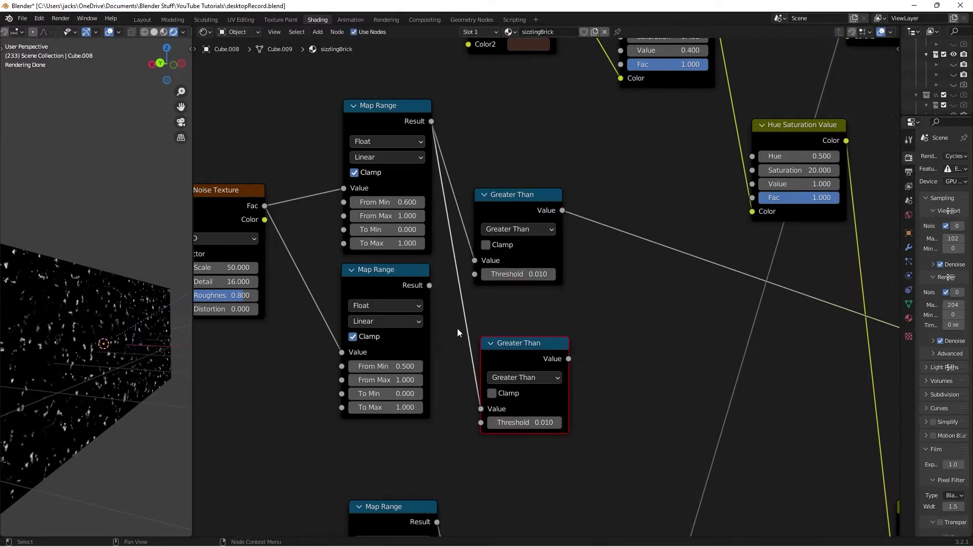
right_click_drag(457, 328, 472, 310, "ctrl")
left_click(435, 285)
left_click_drag(429, 285, 481, 409)
Preview the lower Greater Than node, then the upper one, to compare the two speckle masks
left_click(500, 364)
left_click(514, 357, "ctrl+shift")
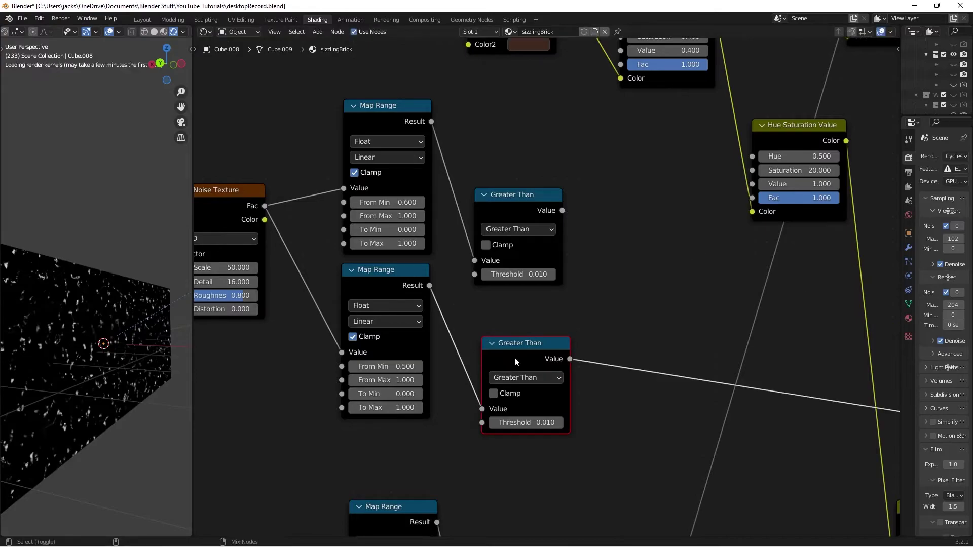
left_click(507, 199, "ctrl+shift")
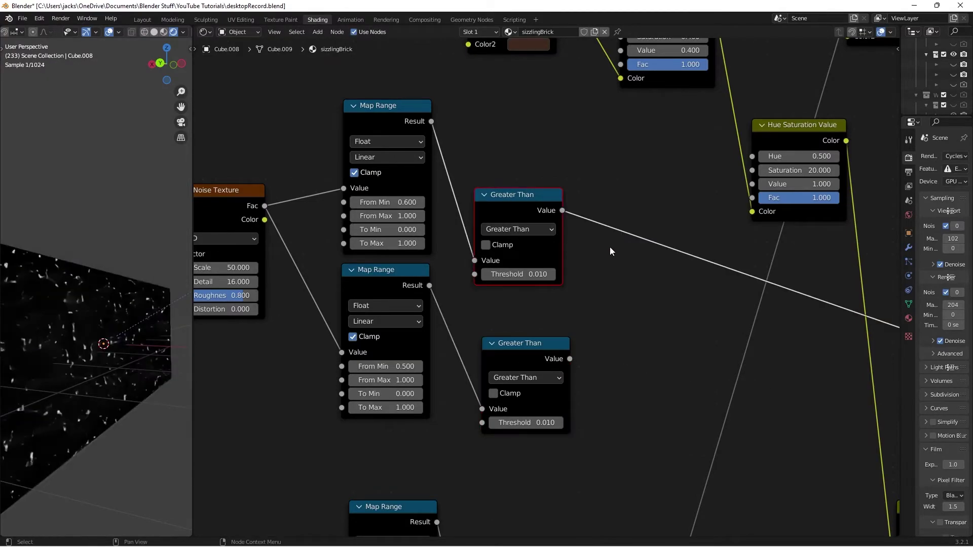
left_click(611, 249)
Add a MixRGB node beside the lower Greater Than node
middle_click_drag(619, 310, 563, 279)
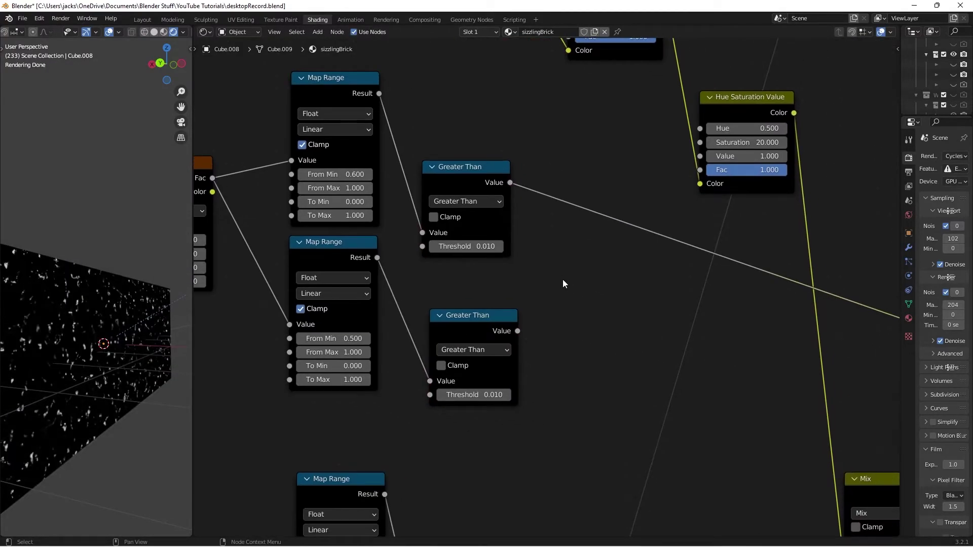
scroll(476, 314, "down", 3)
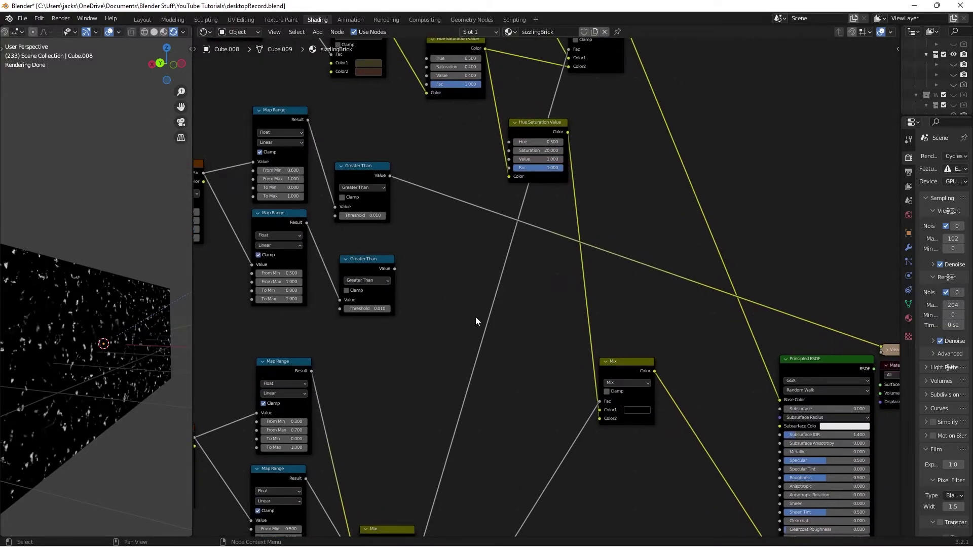
key("shift+a")
type("mix")
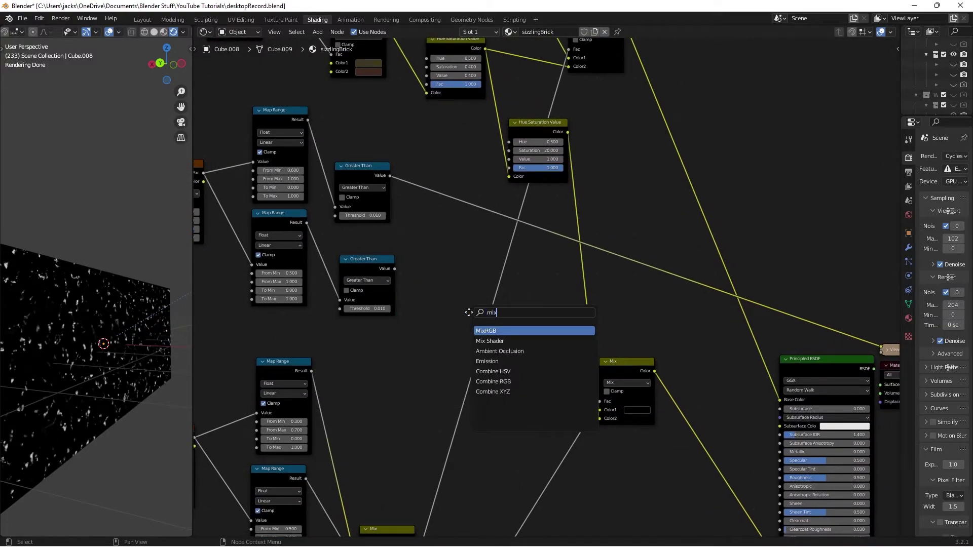
key("Return")
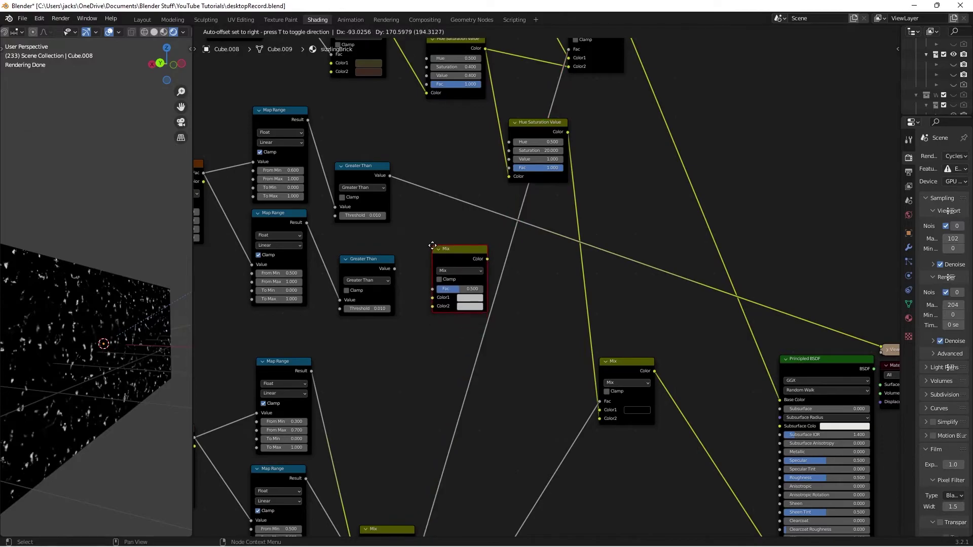
left_click(429, 251)
Link the upper Greater Than node to the new Mix node's Color1 and the lower one to Color2, and preview the mix
scroll(429, 251, "up", 1)
left_click_drag(409, 177, 462, 316)
left_click_drag(415, 278, 463, 318)
left_click_drag(487, 261, 504, 276)
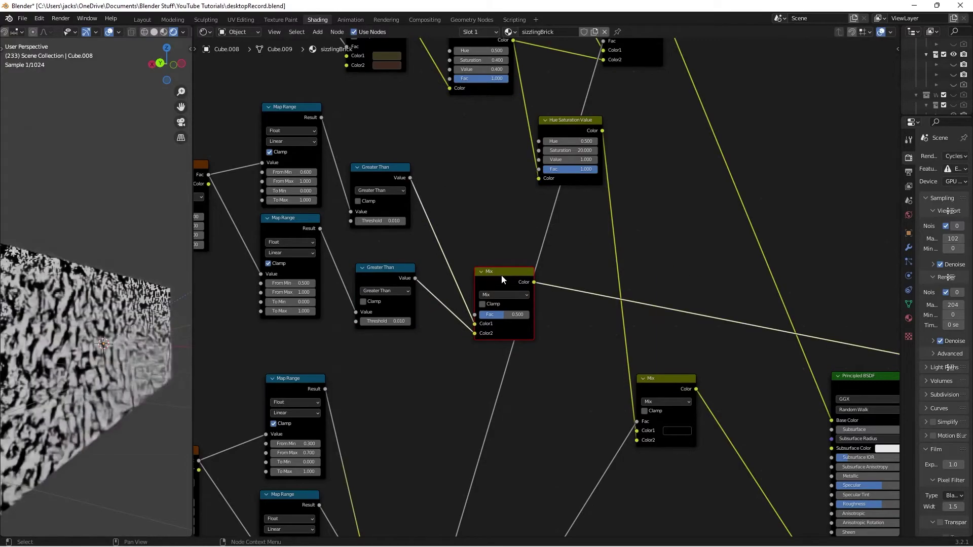
Drive the new Mix node's Fac with the Brick Texture's Fac output and reposition the Mix node closer to the Greater Than nodes
scroll(469, 291, "down", 5)
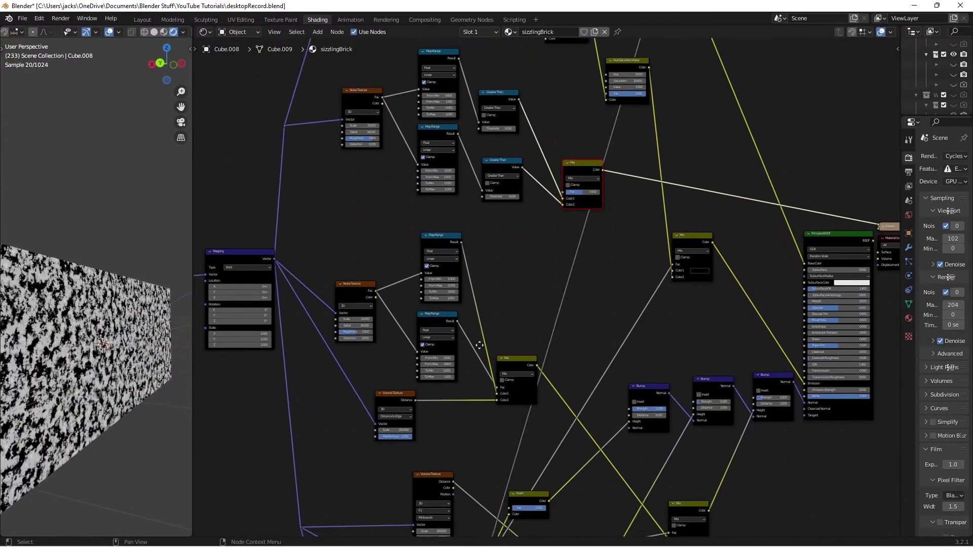
middle_click_drag(492, 454, 491, 434)
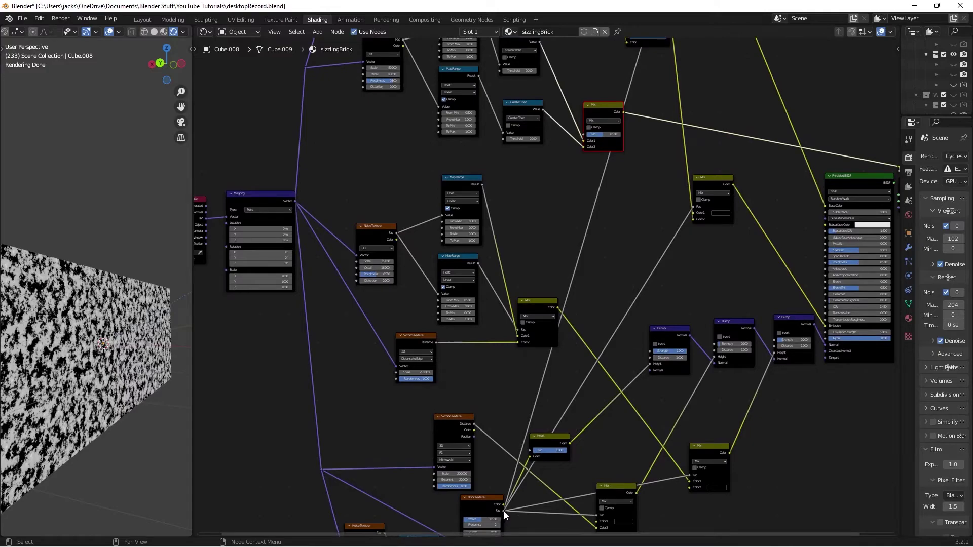
left_click_drag(504, 511, 583, 134)
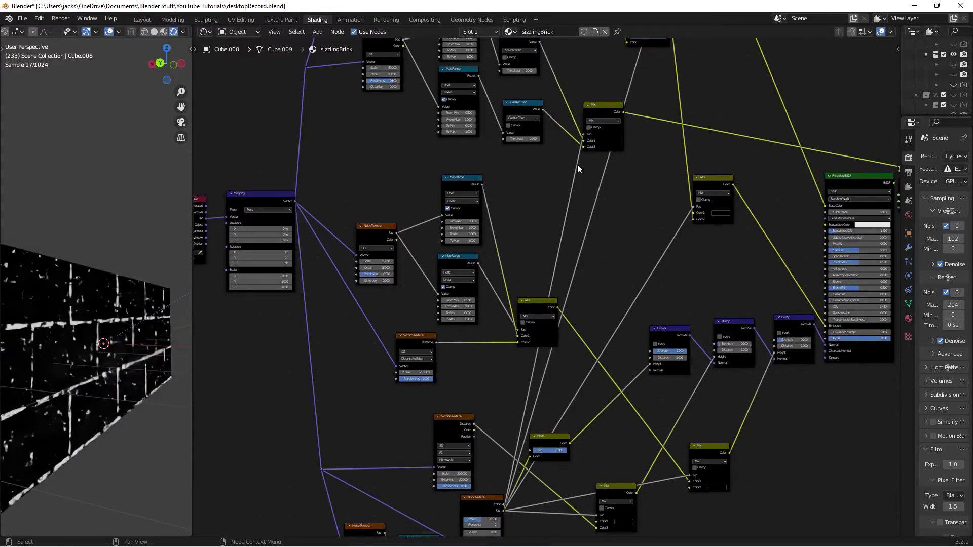
scroll(31, 375, "up", 2)
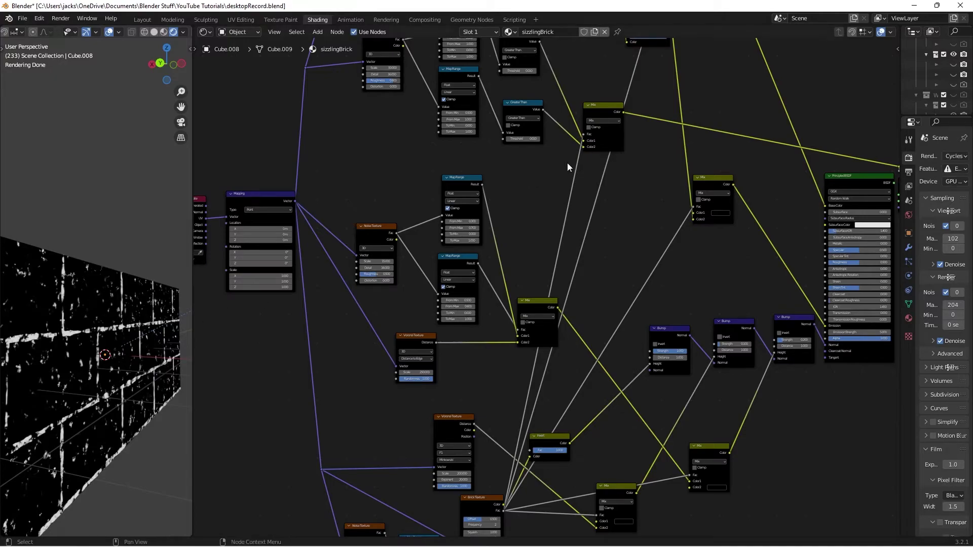
middle_click_drag(606, 211, 516, 292)
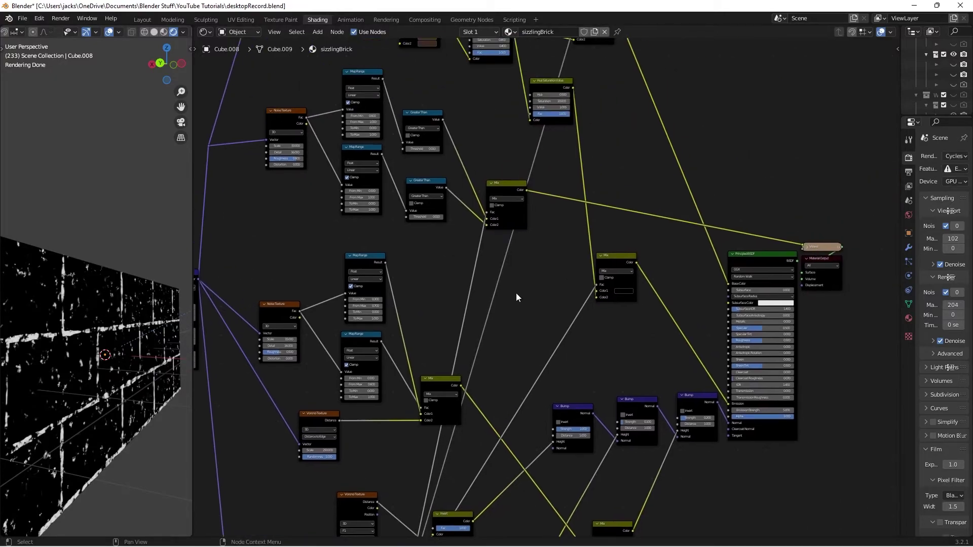
scroll(516, 293, "down", 2)
left_click_drag(512, 201, 498, 222)
middle_click_drag(540, 253, 537, 281)
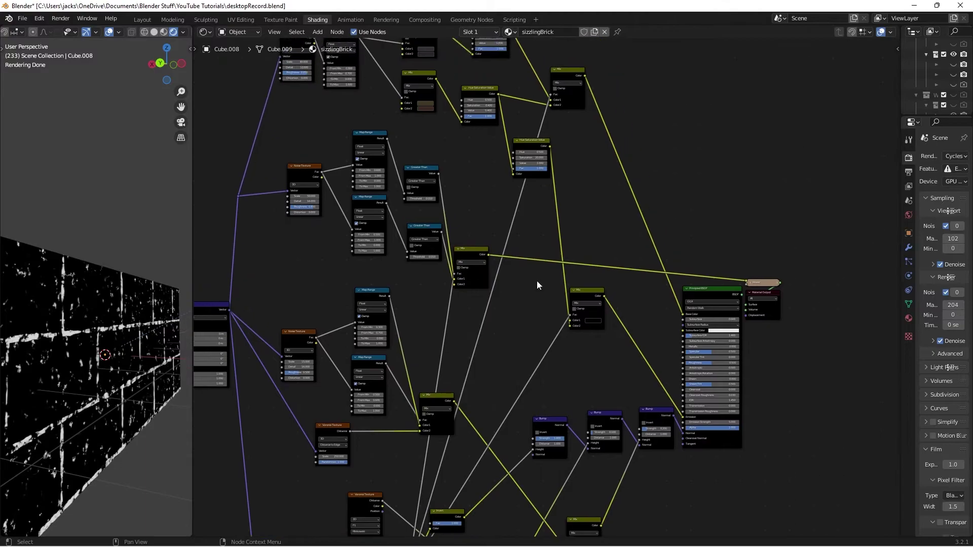
Try feeding the speckle mask Mix node's Color into Color1 of the emission Mix node, previewing both nodes
scroll(536, 280, "up", 2)
left_click(591, 289)
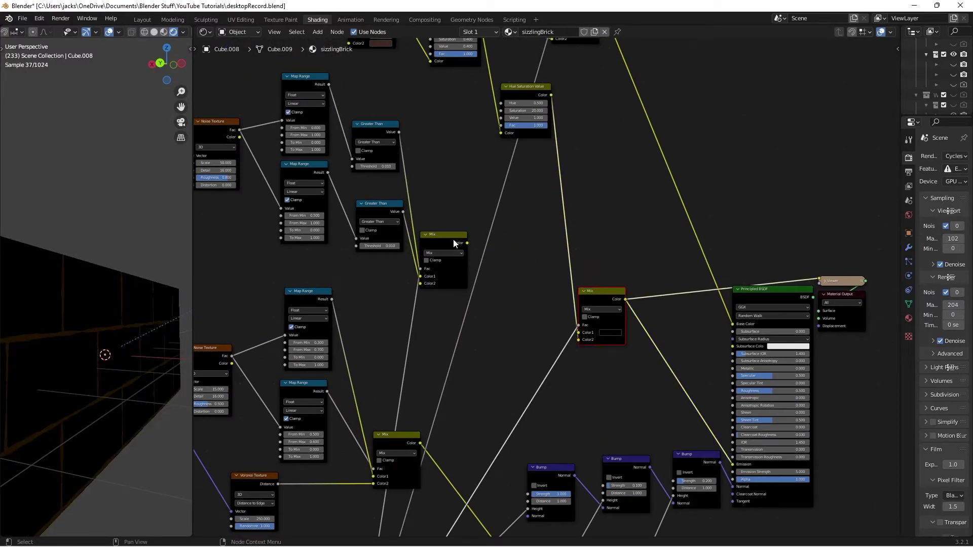
left_click_drag(467, 243, 580, 335)
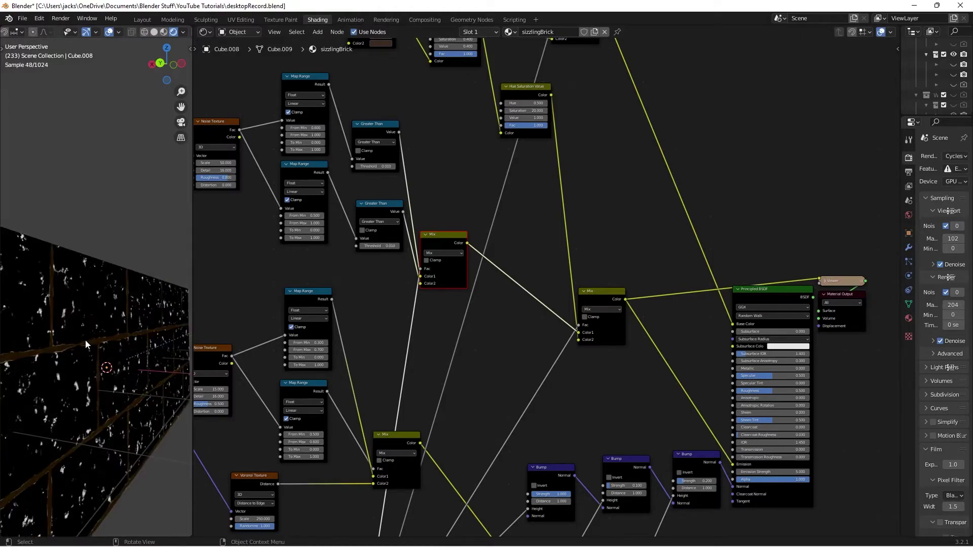
scroll(543, 316, "up", 2)
scroll(543, 317, "up", 1)
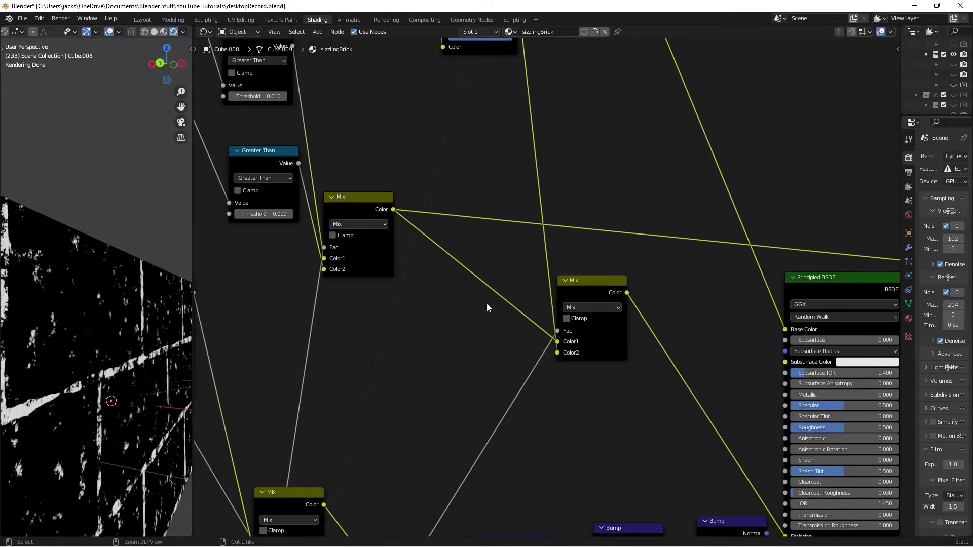
Feed the speckle mask Mix node's Color into the Fac input of the emission Mix node and preview the result
mouse_move(557, 341)
left_mouse_down()
mouse_move(545, 338)
mouse_move(558, 331)
left_mouse_up()
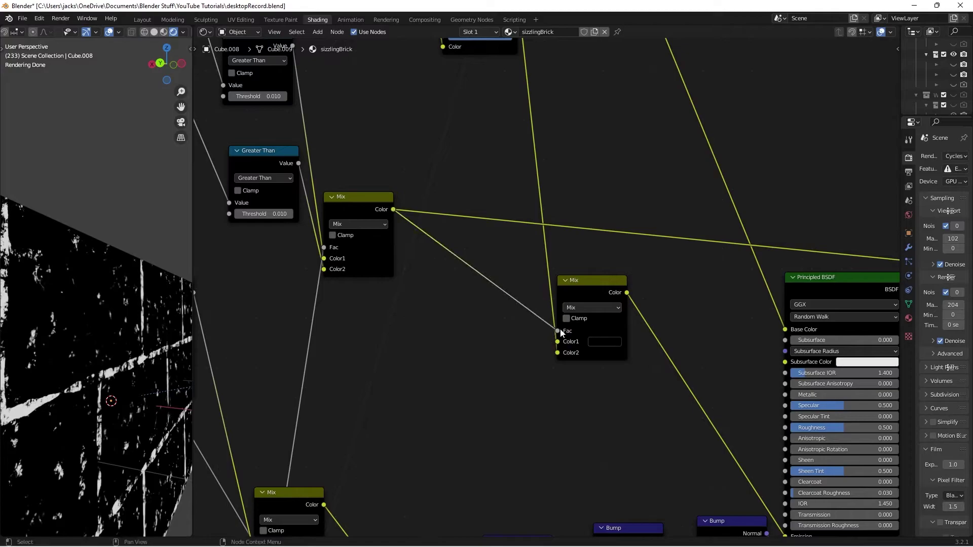
left_click(588, 290, "ctrl+shift")
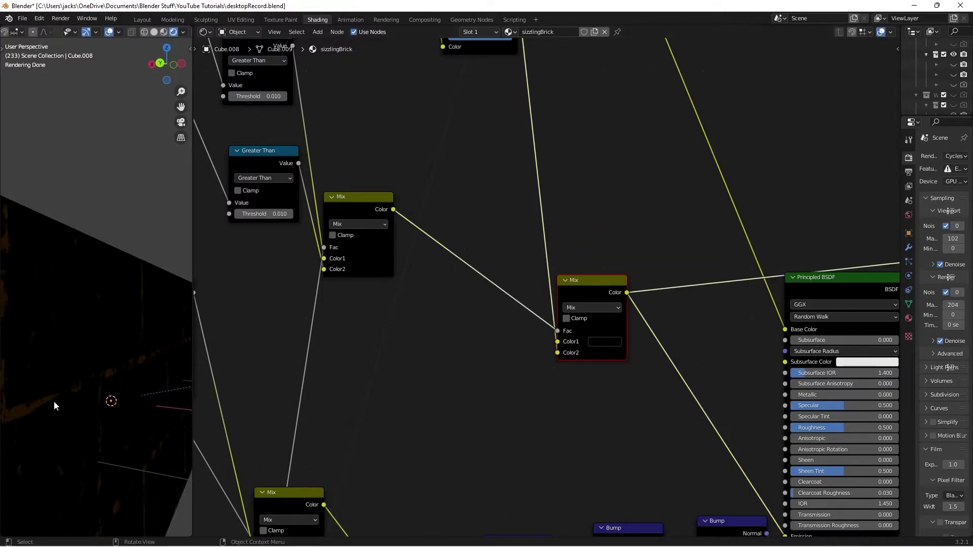
scroll(53, 405, "down", 1)
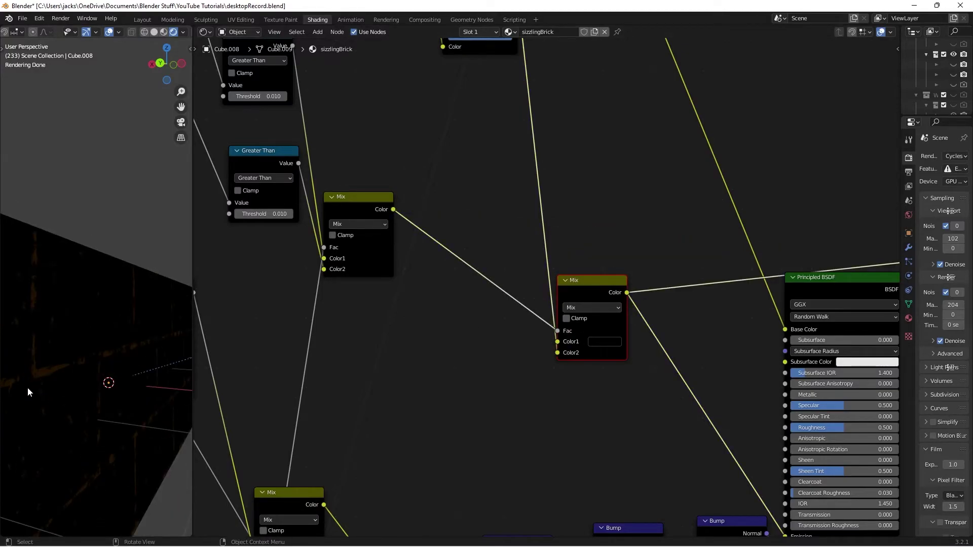
scroll(27, 387, "down", 1)
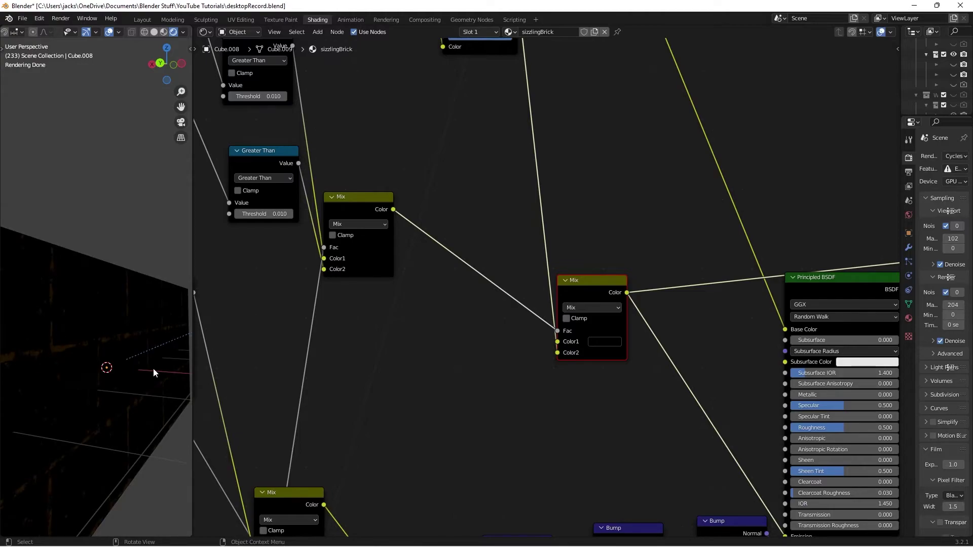
Save the file, preview the full Principled BSDF, and inspect the glowing mortar on the wall from another angle
key("ctrl+s")
middle_click_drag(689, 409, 575, 399)
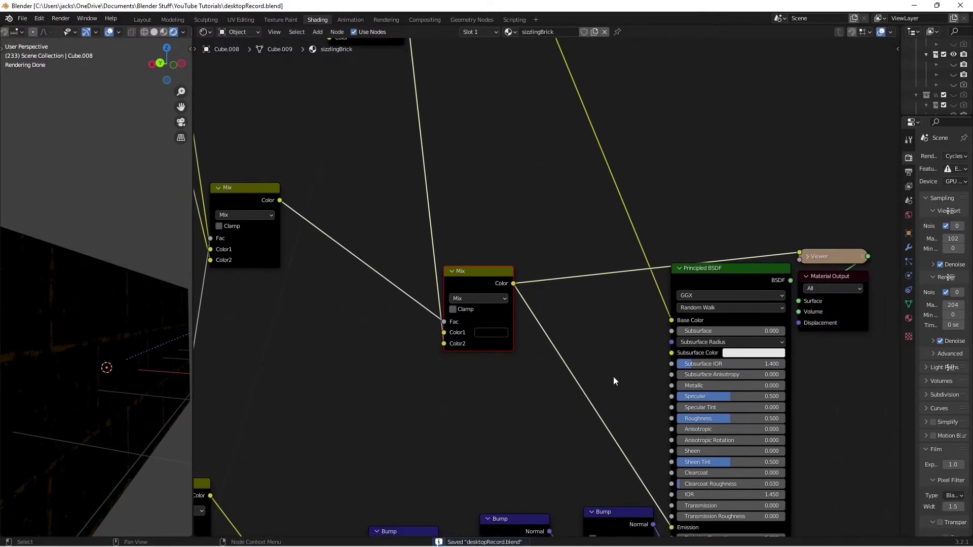
left_click(698, 278, "ctrl+shift")
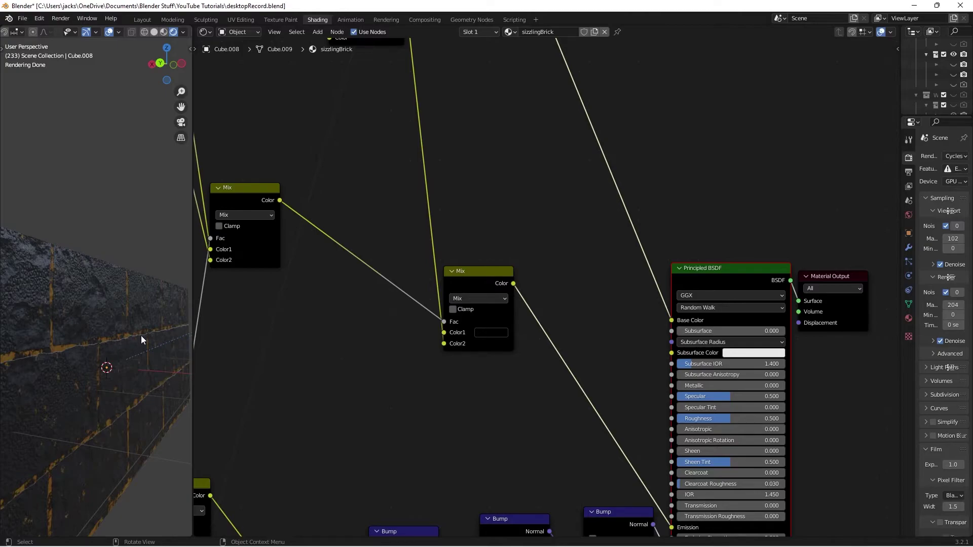
middle_click_drag(141, 335, 114, 357)
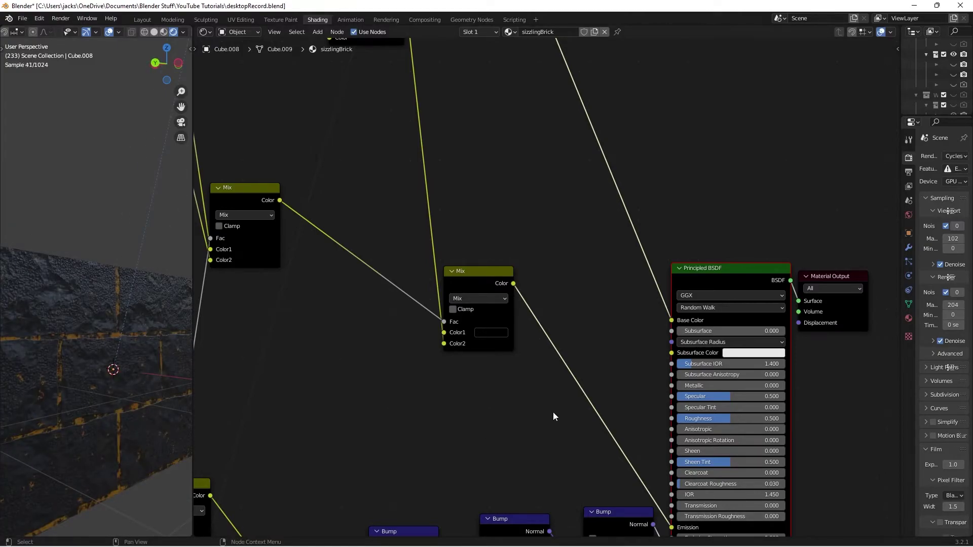
middle_click_drag(553, 412, 454, 289)
scroll(494, 300, "up", 2)
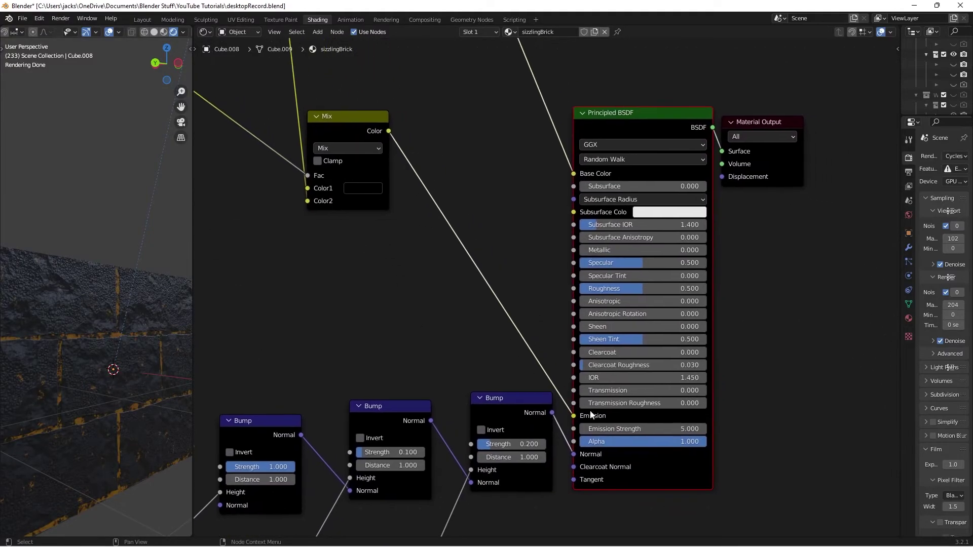
Try an Emission Strength of 10 on the Principled BSDF
left_click(630, 428)
type("10")
key("Return")
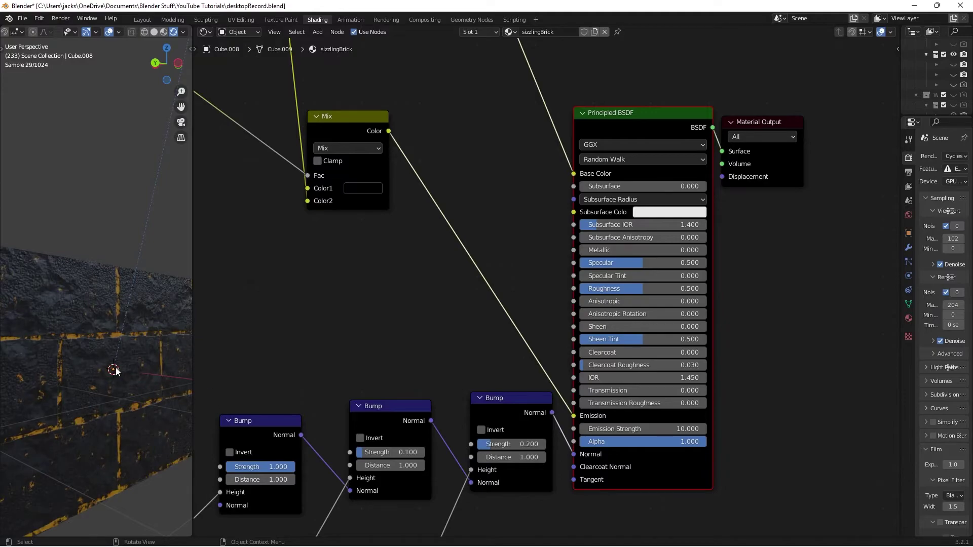
left_click(412, 300)
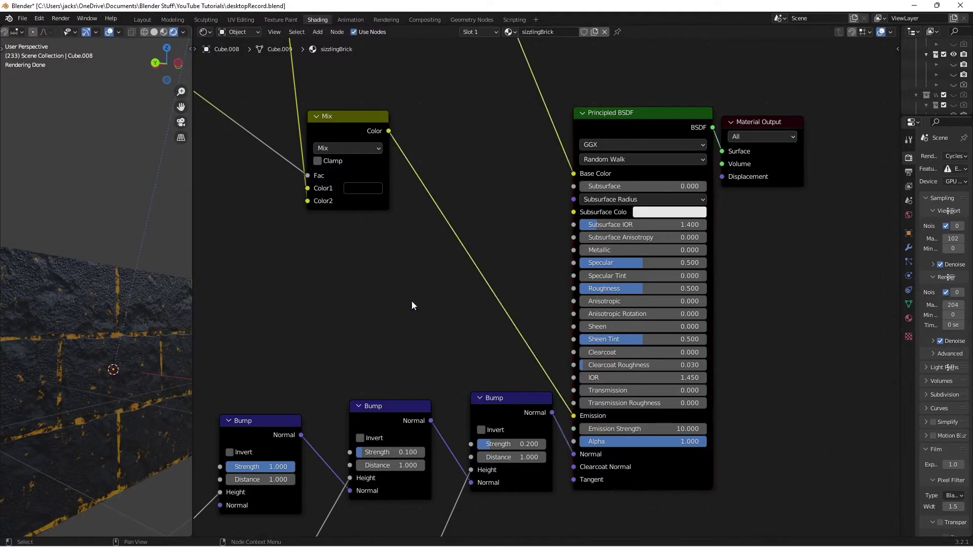
Raise the Principled BSDF's Emission Strength to 50 so the mortar glows more strongly
middle_click_drag(442, 276, 381, 280)
left_click(572, 434)
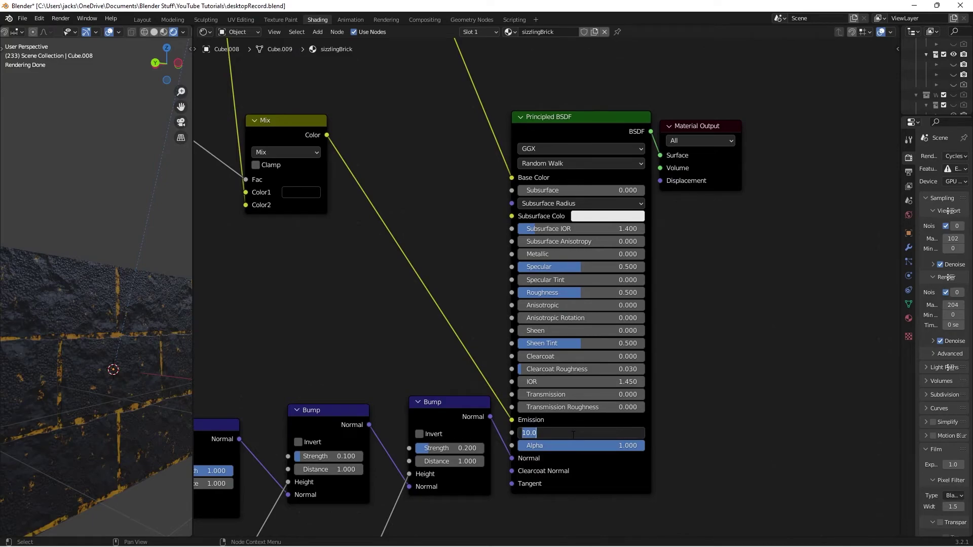
type("50")
key("Return")
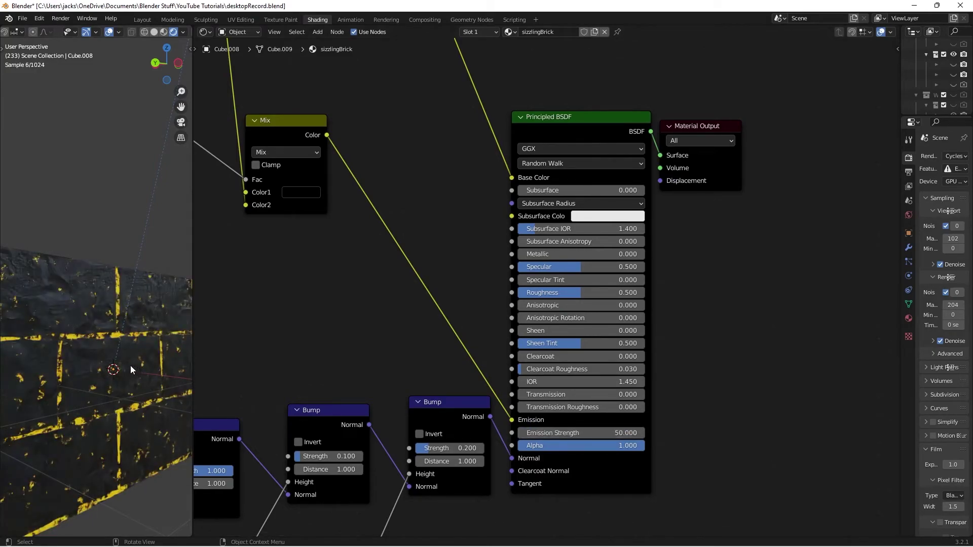
left_click(130, 366)
left_click(122, 241)
scroll(306, 252, "up", 1)
Try Hue values of 0.1, 0.6 and 0.65 on the Hue Saturation Value node feeding the emission color
middle_click_drag(306, 251, 568, 388)
scroll(567, 389, "down", 6)
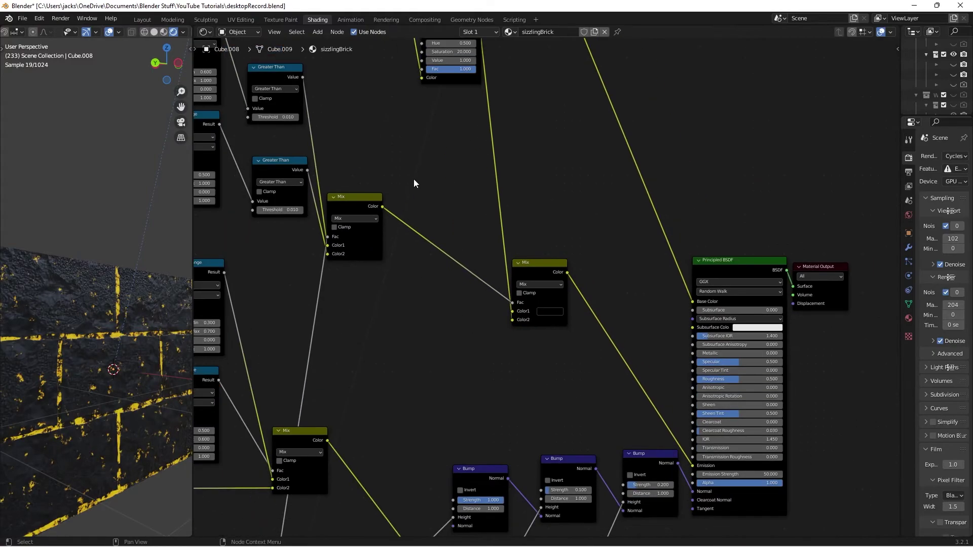
middle_click_drag(413, 183, 453, 393)
scroll(430, 304, "up", 3)
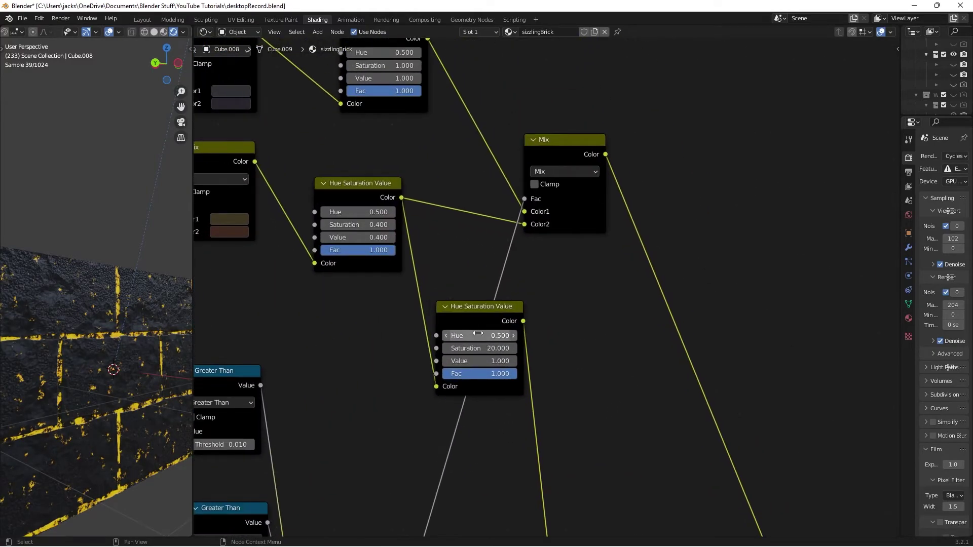
left_click(478, 334)
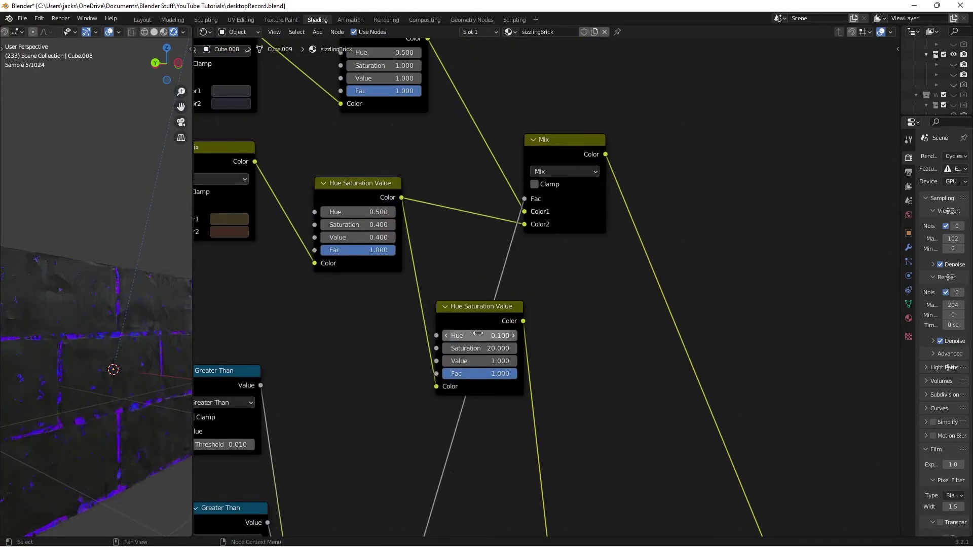
left_click(478, 335)
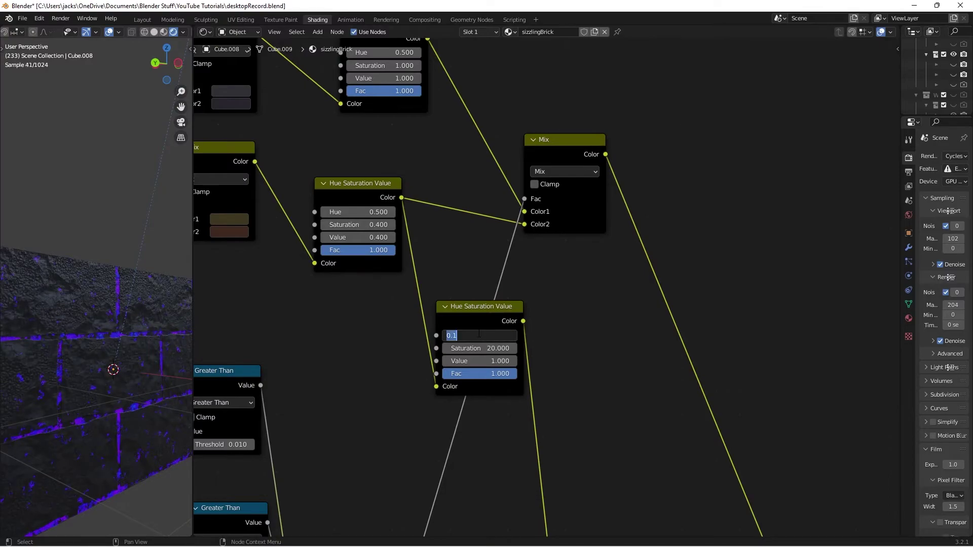
type("0.6")
key("Return")
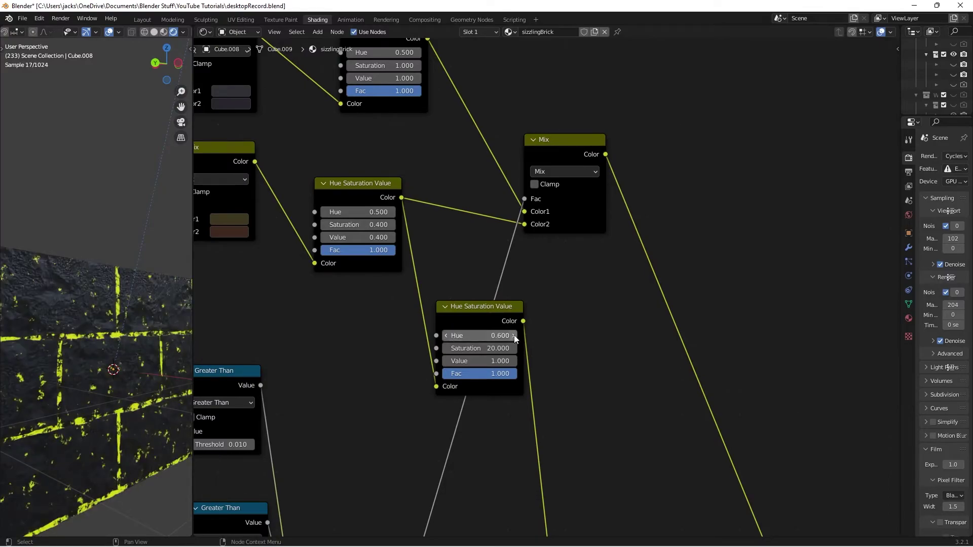
left_click(501, 335)
type(".65")
key("Return")
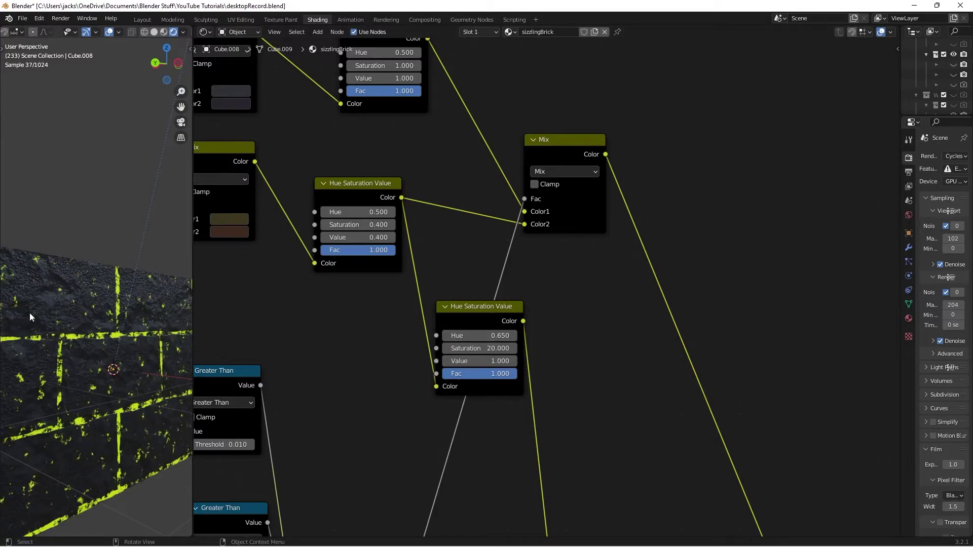
Set the emission Hue Saturation Value node's Hue back to 0.5
left_click(471, 335)
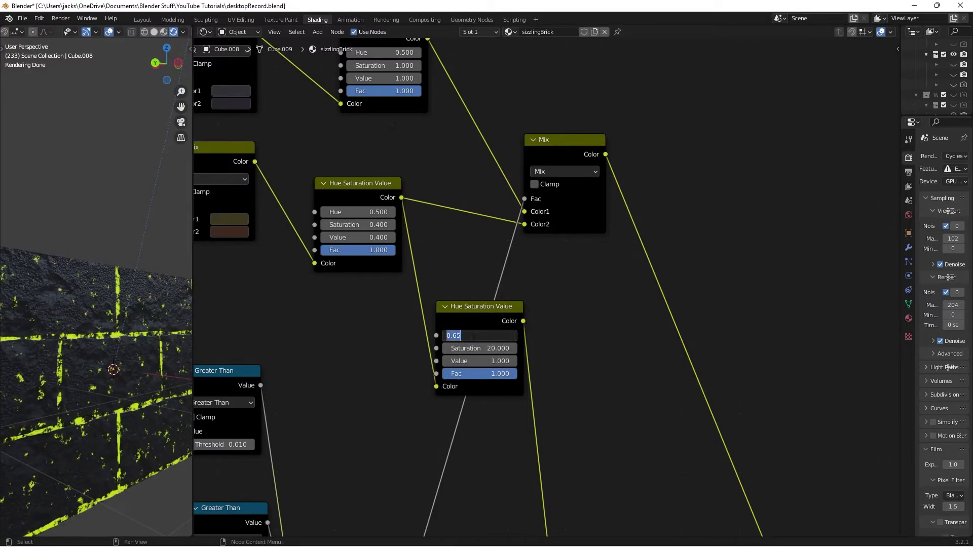
type(".5")
key("Return")
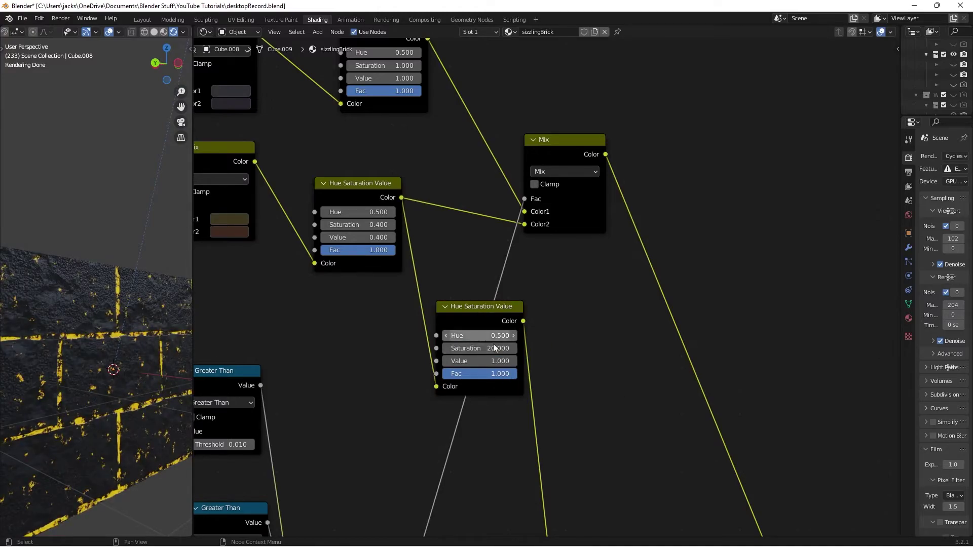
Reposition the Hue Saturation Value node that feeds the emission to tidy the node layout
left_click_drag(471, 309, 505, 332)
middle_click_drag(561, 293, 638, 400)
scroll(638, 399, "down", 2)
mouse_move(472, 155)
left_mouse_down()
mouse_move(482, 142)
mouse_move(481, 158)
left_mouse_up()
scroll(711, 366, "down", 2)
Set the Principled BSDF's Roughness to 0.6 and save the file
middle_click_drag(711, 365, 438, 115)
scroll(471, 327, "up", 2)
middle_click_drag(470, 328, 449, 109)
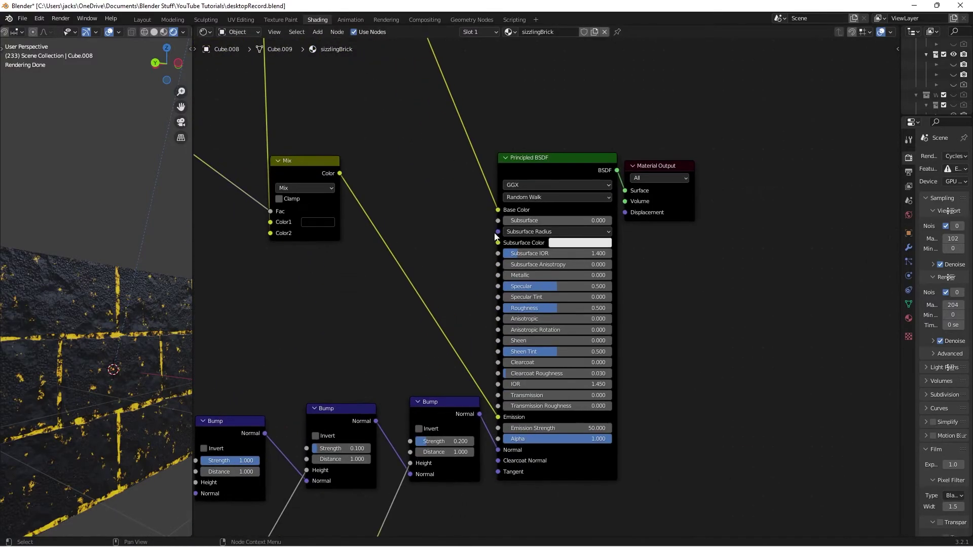
left_click(553, 311)
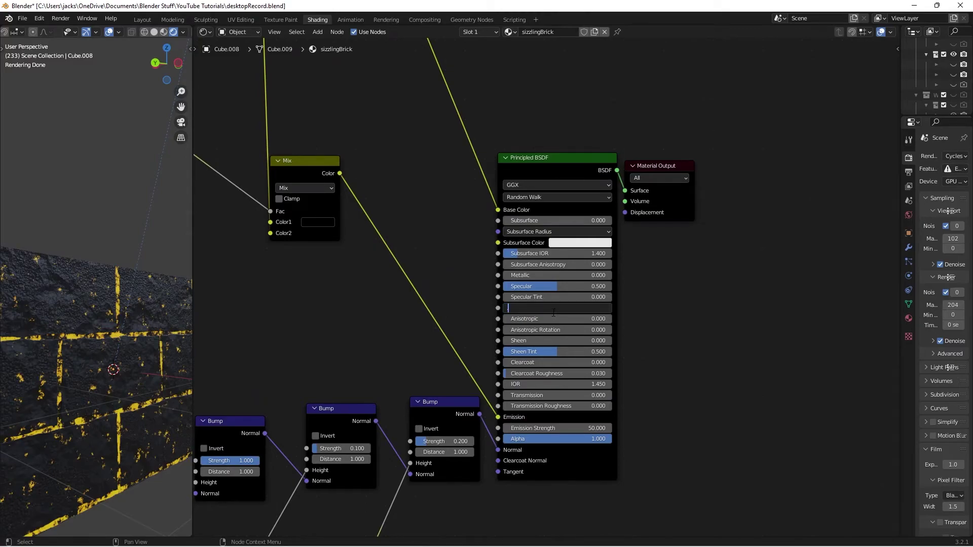
type(".6")
key("Return")
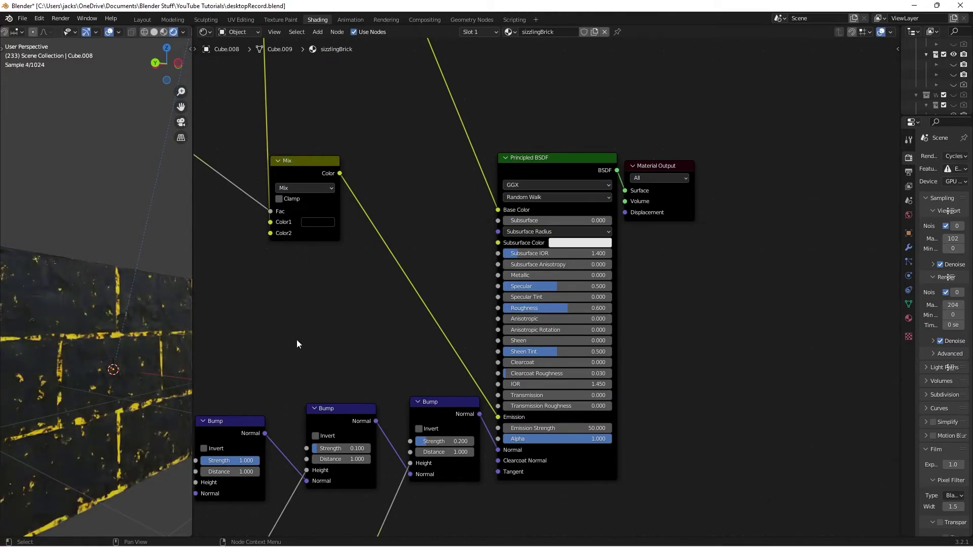
key("ctrl+s")
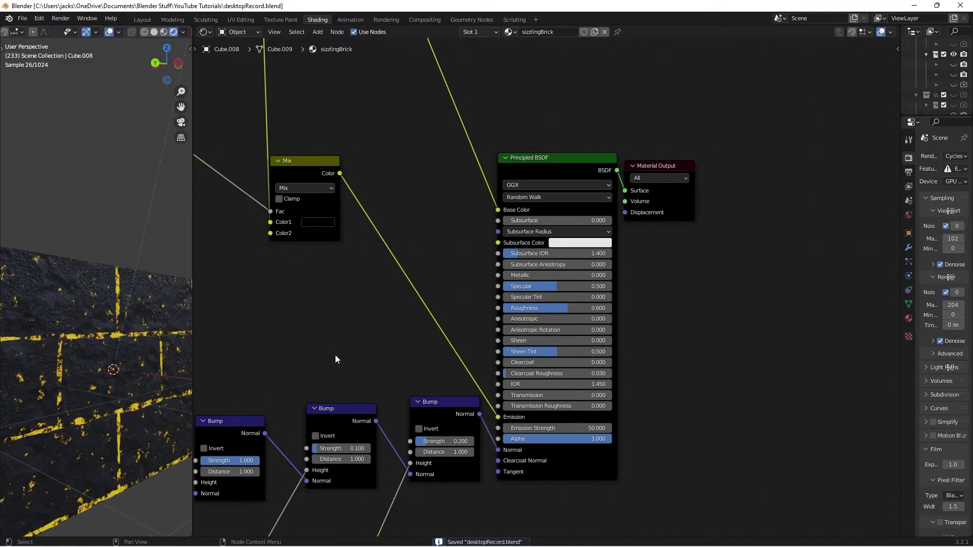
Select the brick wall and set the material's surface displacement method to Displacement and Bump
scroll(336, 355, "down", 3)
left_click_drag(467, 379, 464, 381)
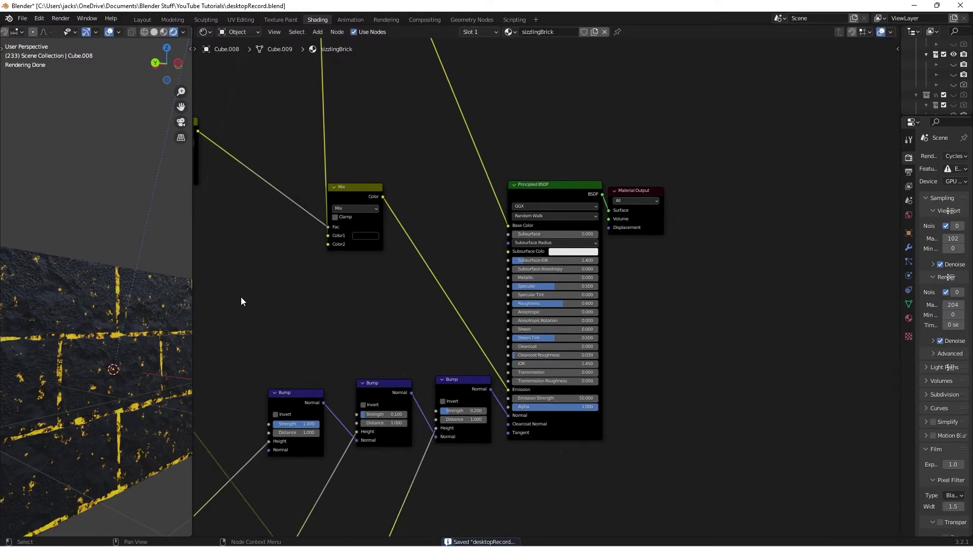
left_click(120, 330)
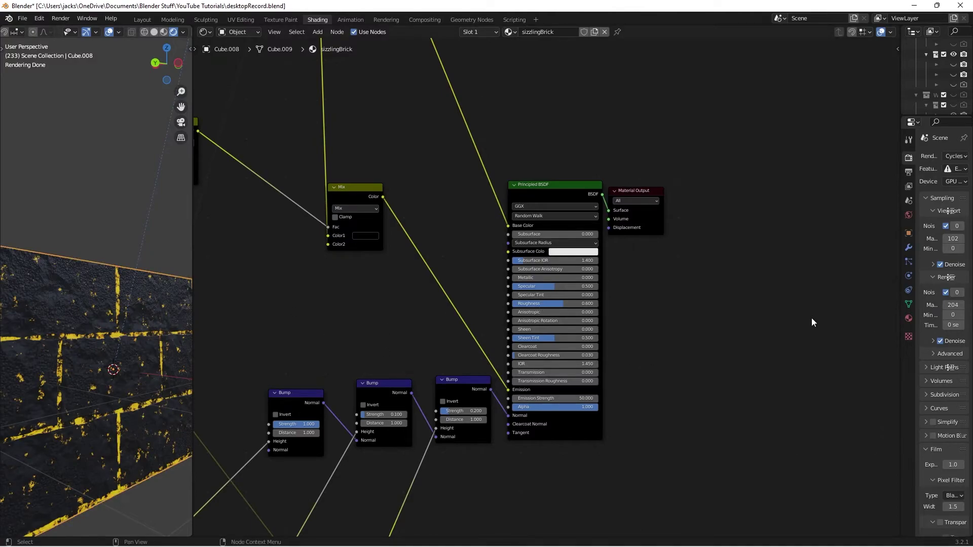
middle_click_drag(821, 258, 787, 258)
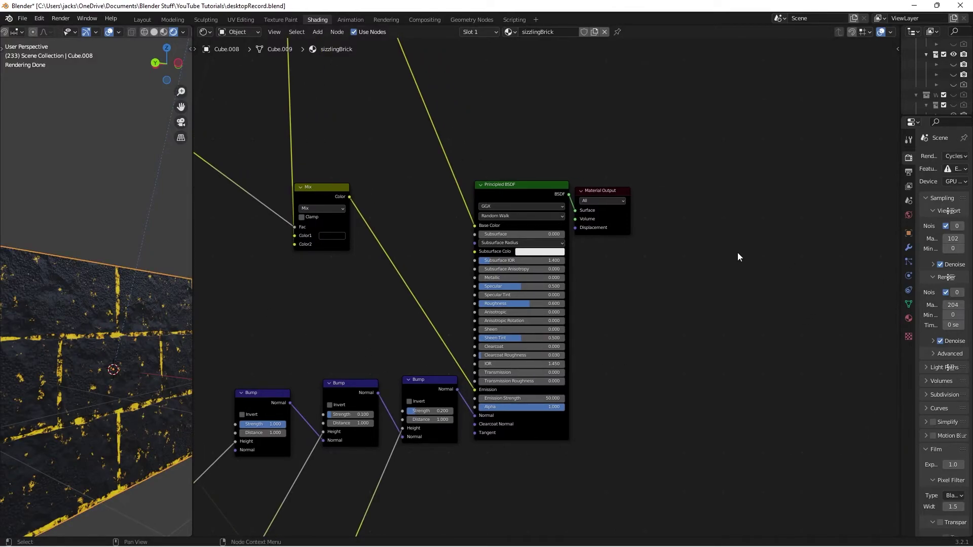
key("n")
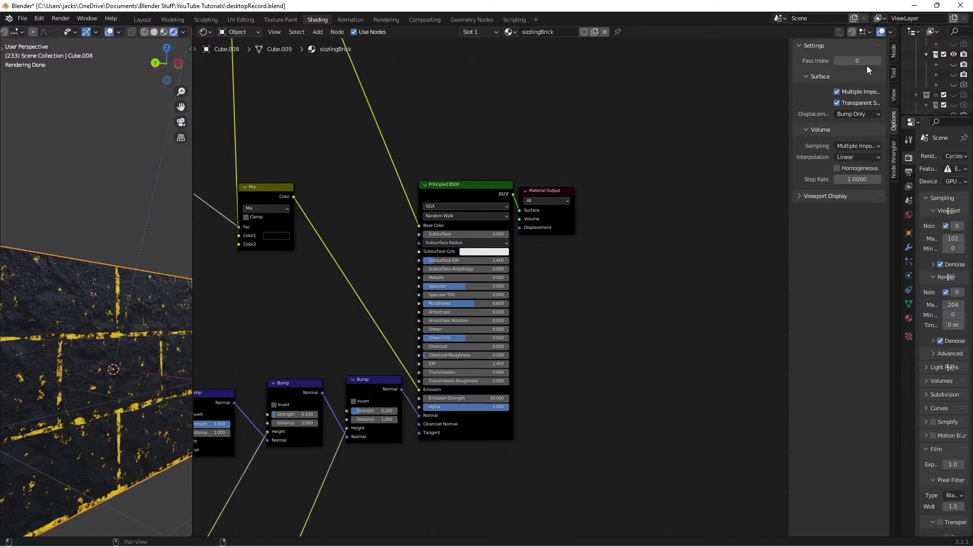
key("n")
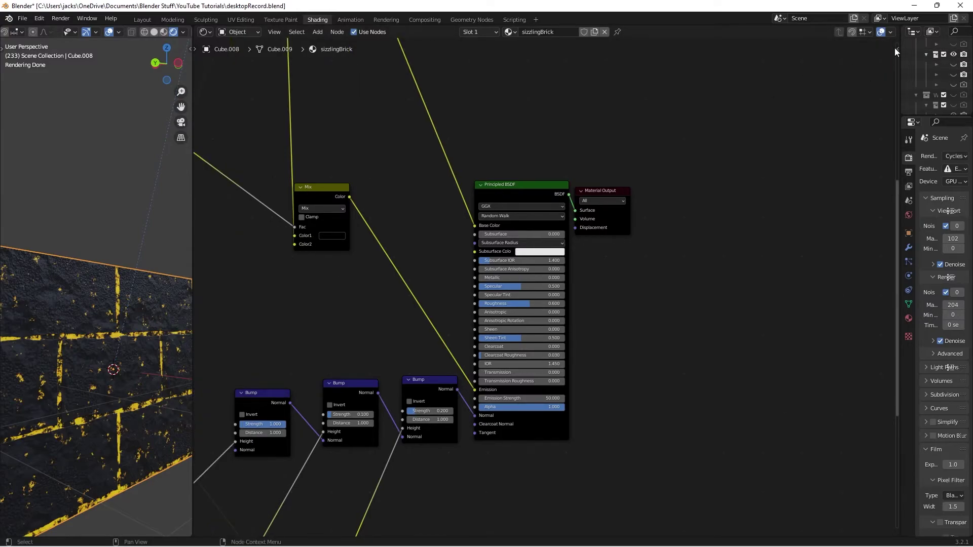
key("n")
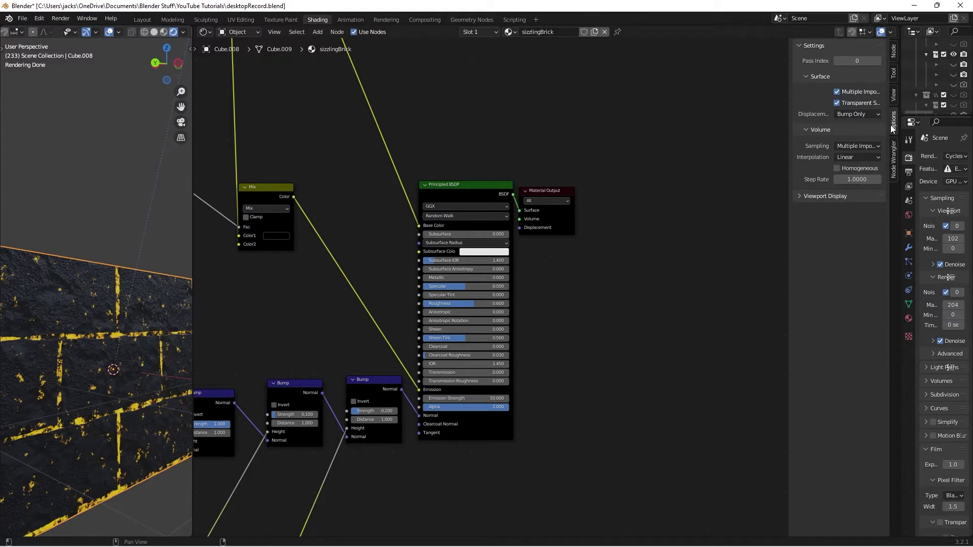
left_click(851, 114)
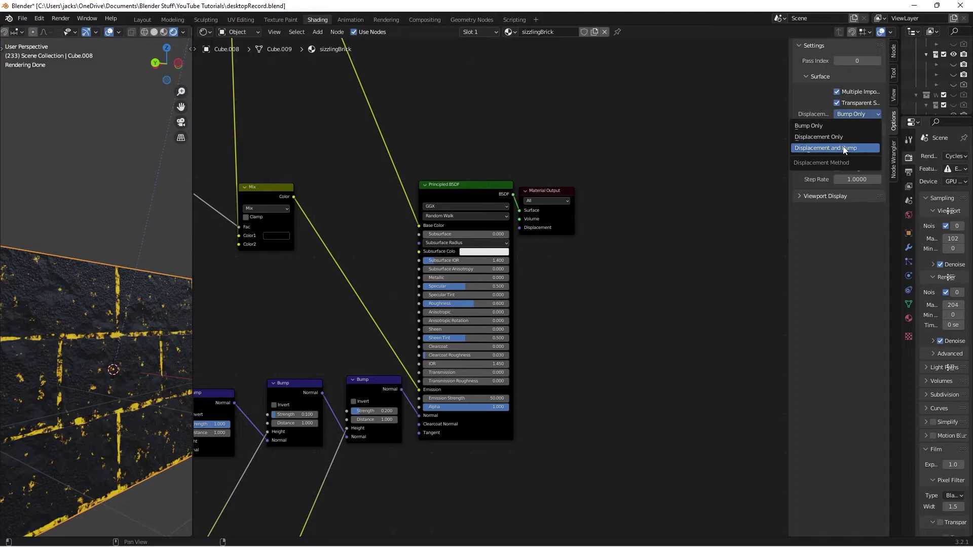
left_click(844, 148)
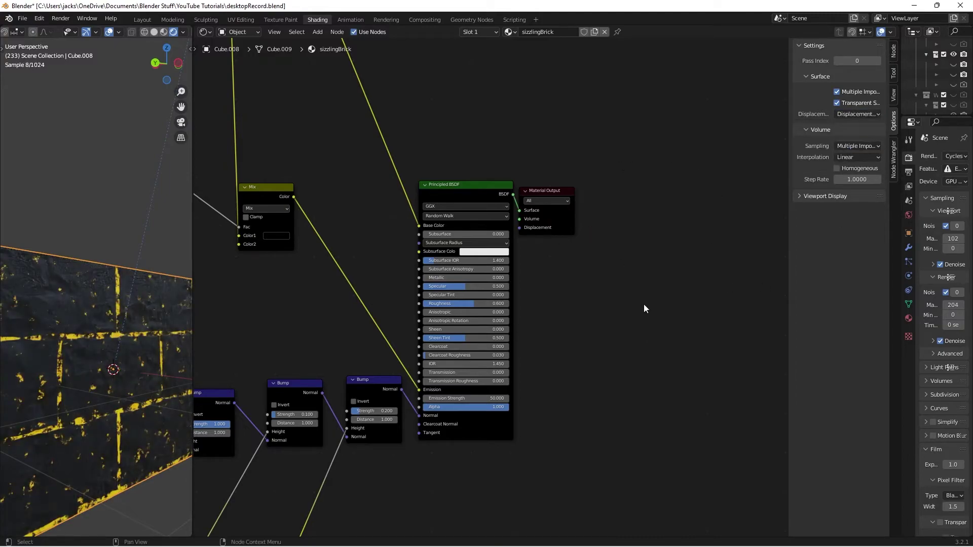
key("n")
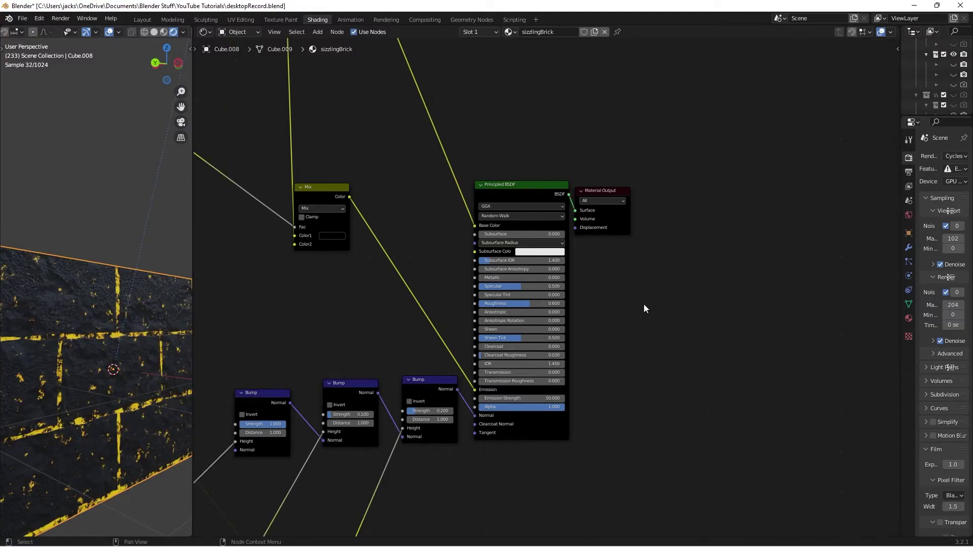
Set the Cycles Feature Set to Experimental in the scene's render settings
left_click_drag(916, 201, 775, 200)
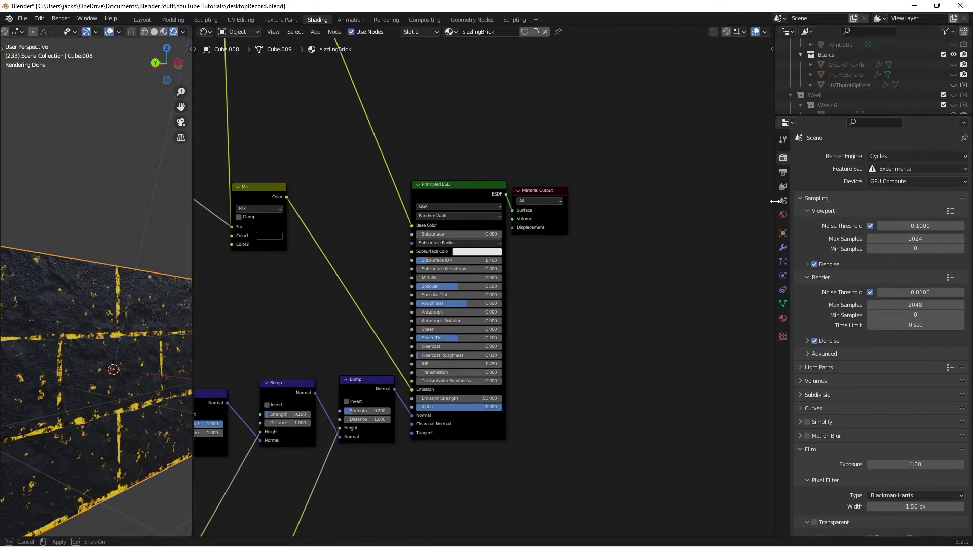
left_click(885, 157)
left_click(888, 169)
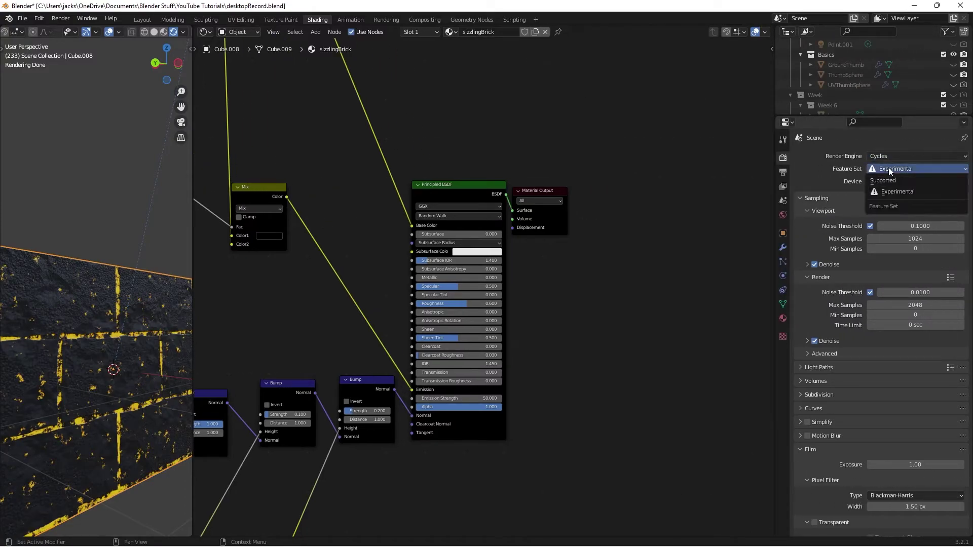
left_click(893, 195)
left_click_drag(775, 197, 887, 210)
Add a Displacement node just below the Principled BSDF
middle_click_drag(595, 392, 691, 316)
key("shift+a")
left_click(703, 309)
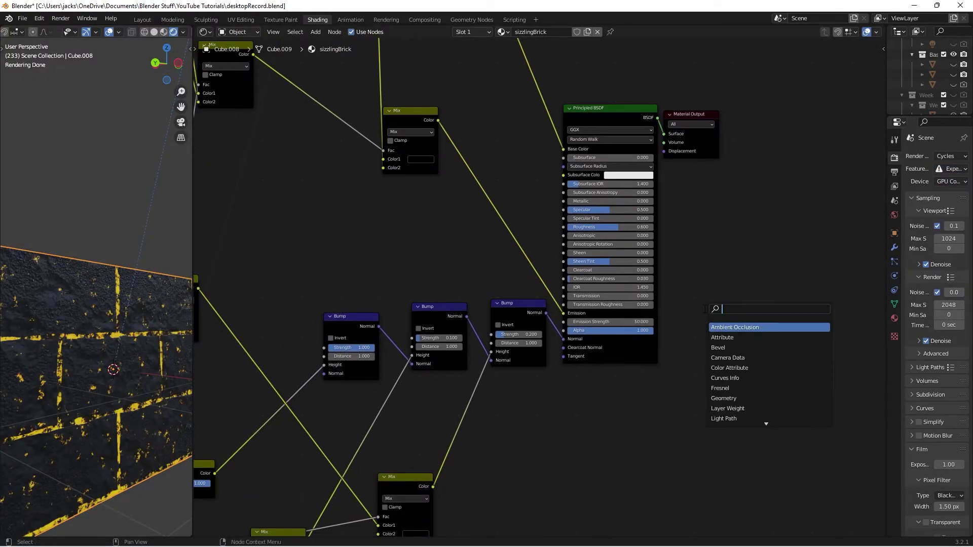
type("dis")
key("Return")
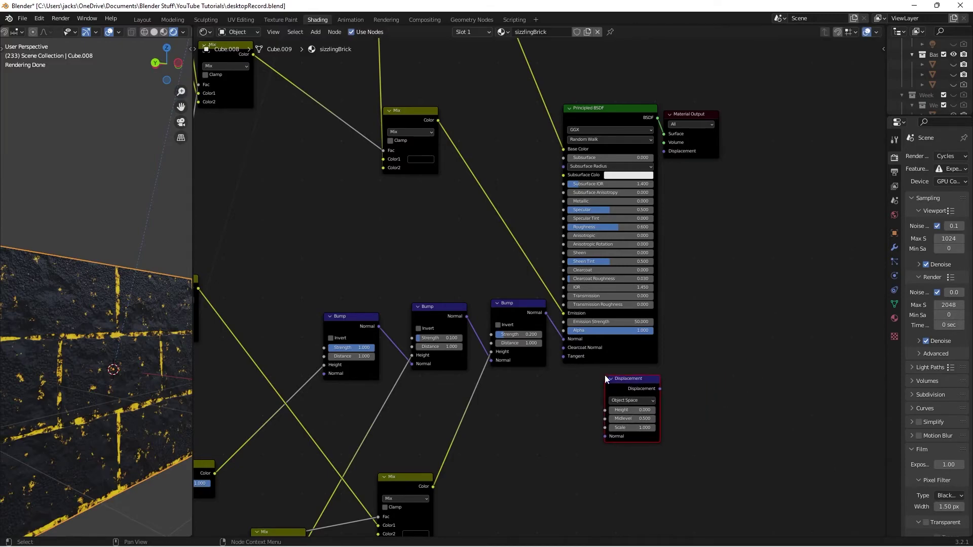
left_click(604, 379)
Set the Displacement node's Scale to 0.1, nudge the node into place and save the file
middle_click_drag(578, 404, 510, 385)
scroll(614, 353, "up", 3)
double_click(636, 381)
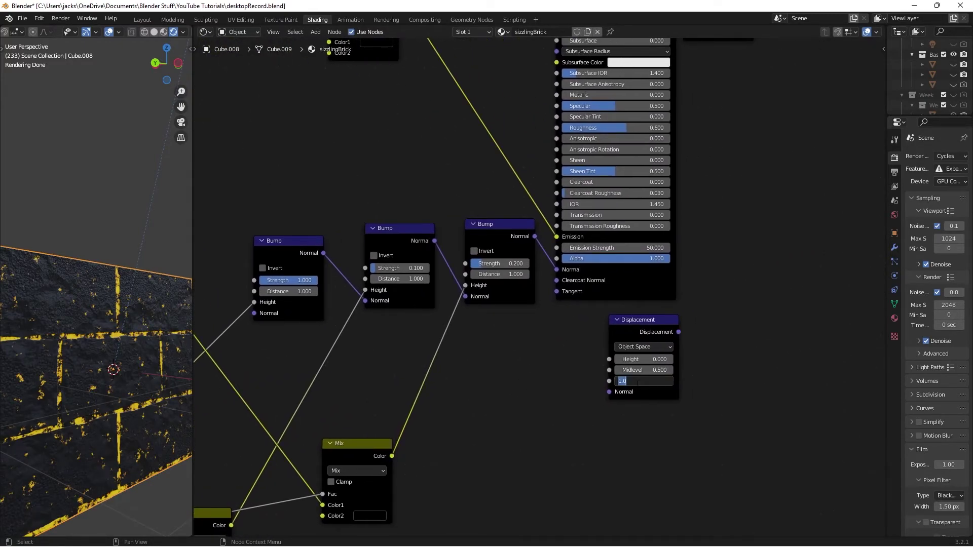
type("0.1")
key("Return")
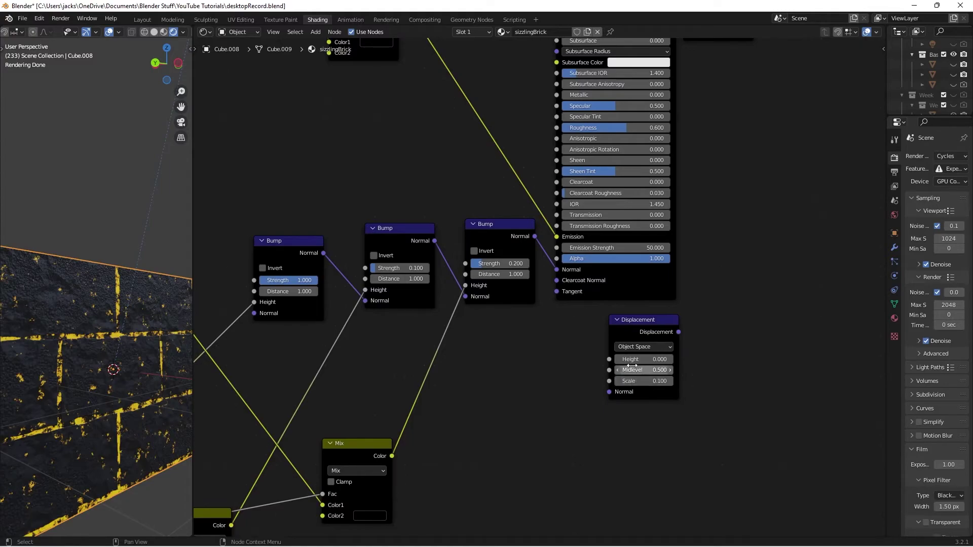
left_click_drag(628, 330, 636, 332)
left_click(693, 328)
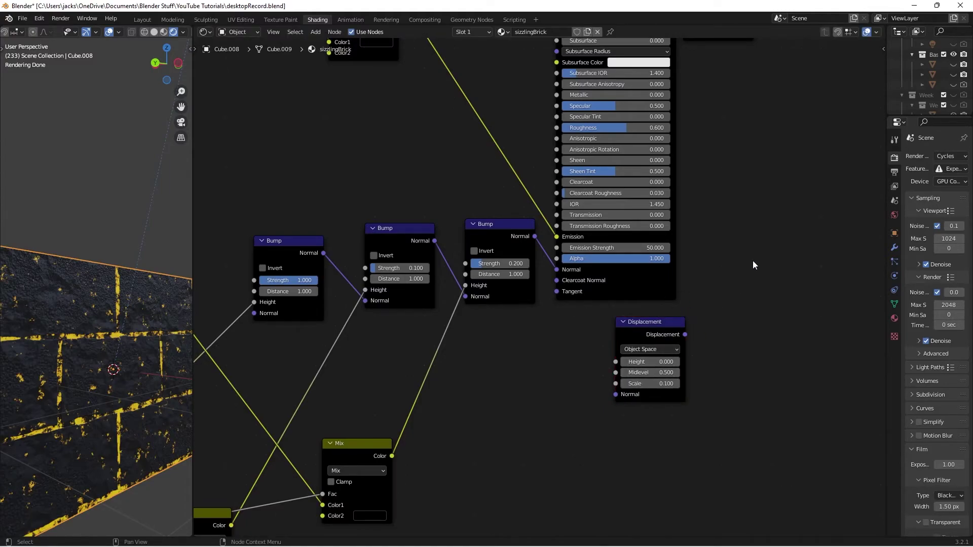
key("ctrl+s")
Preview on the wall the Invert node's output and the Mix node combining the noise and Voronoi textures
scroll(714, 278, "down", 3)
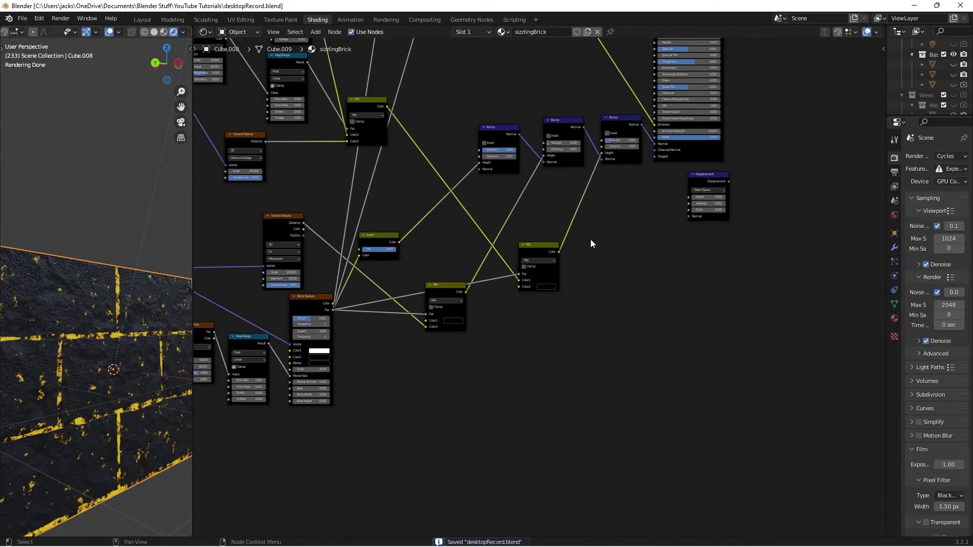
left_click(379, 238, "ctrl+shift")
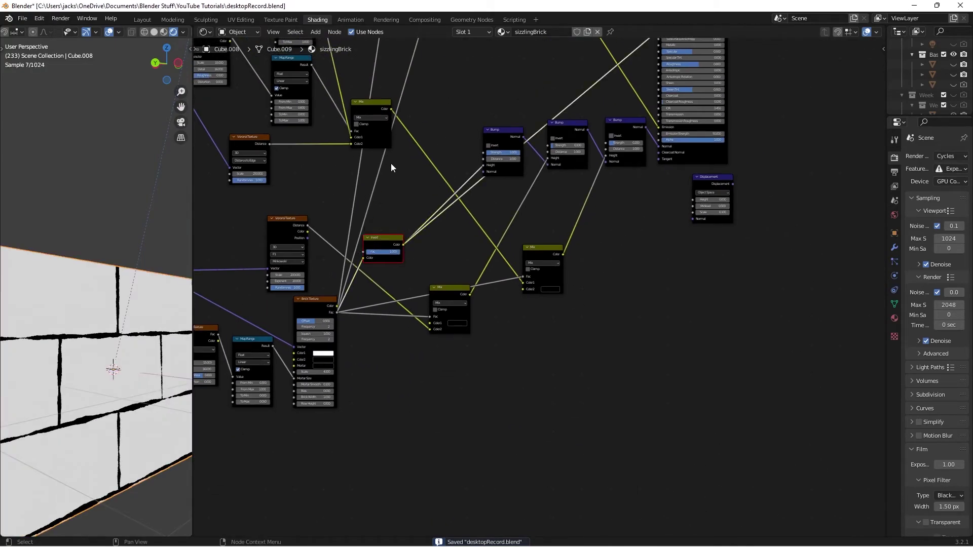
middle_click_drag(392, 166, 428, 225)
left_click(409, 168, "ctrl+shift")
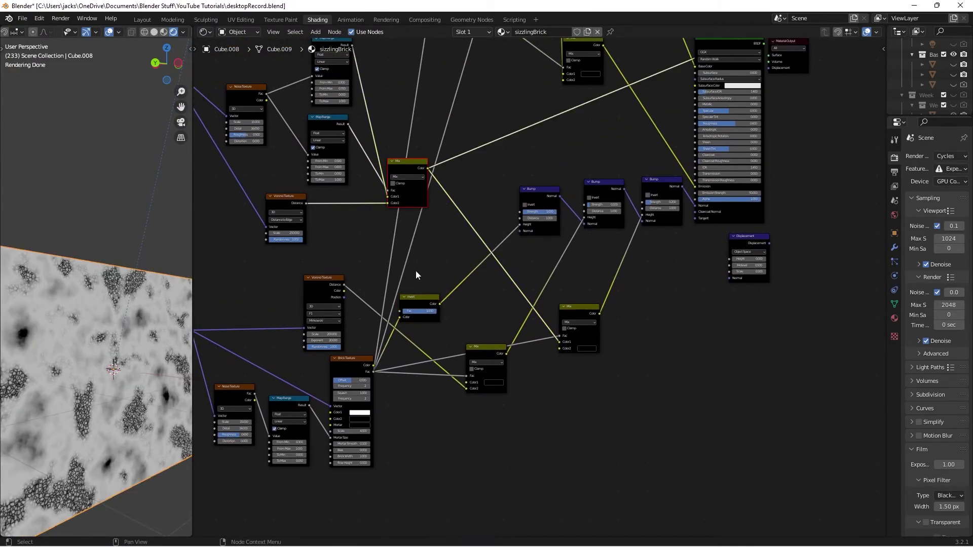
Add a Math node just before the Displacement node
scroll(415, 275, "up", 3)
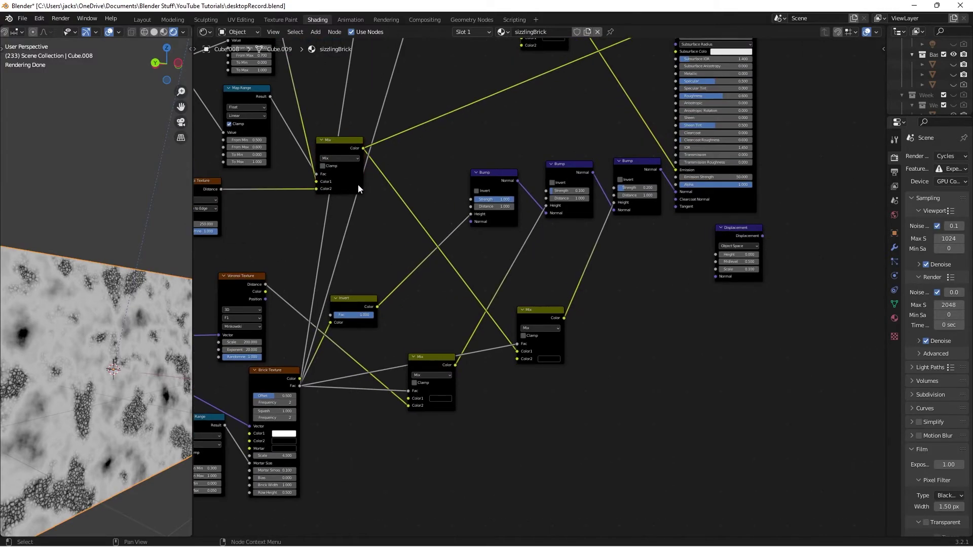
left_click(358, 187)
left_click(359, 205)
middle_click_drag(504, 317, 456, 293)
scroll(456, 293, "up", 2)
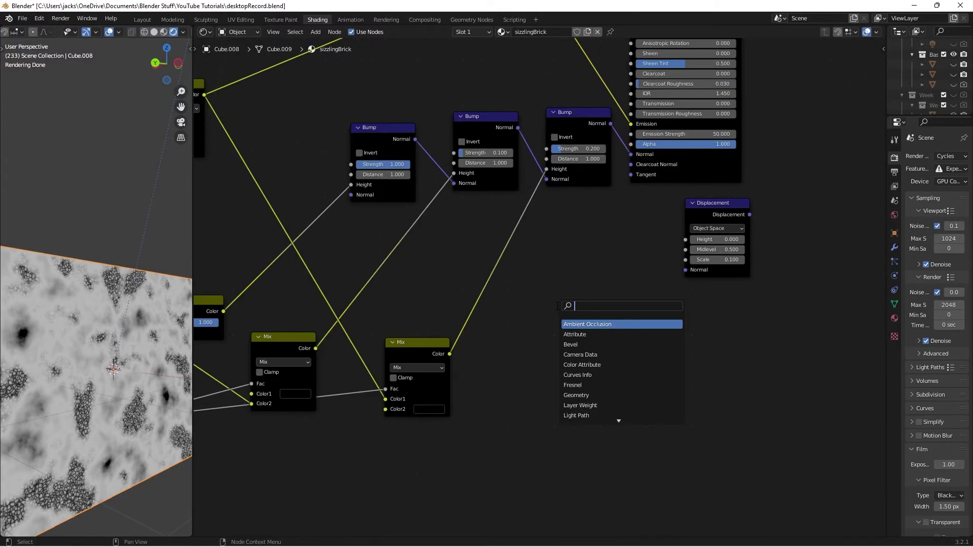
type("mat")
key("Return")
left_click(612, 243)
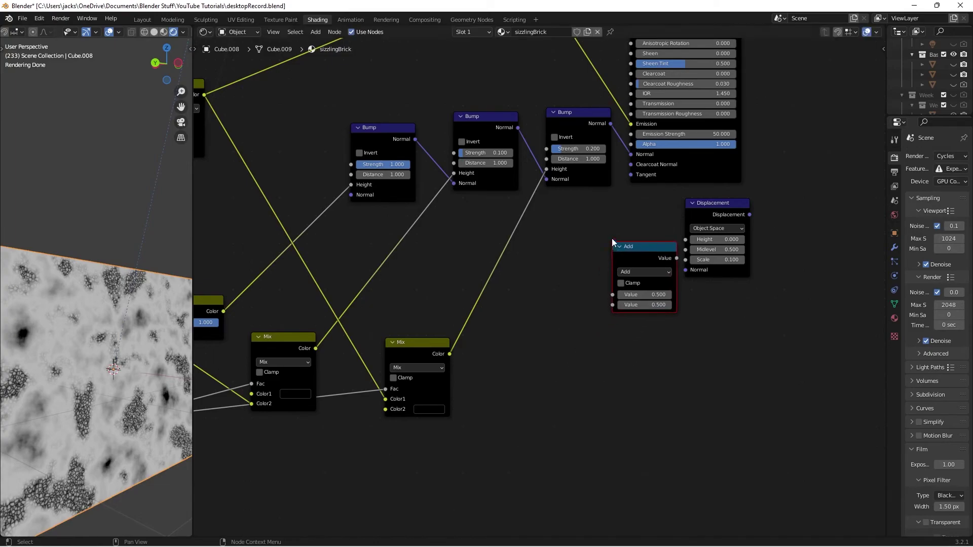
left_click(637, 243)
Link the Math node's Value to the Displacement node's Height and set its operation to Subtract
scroll(657, 259, "up", 2)
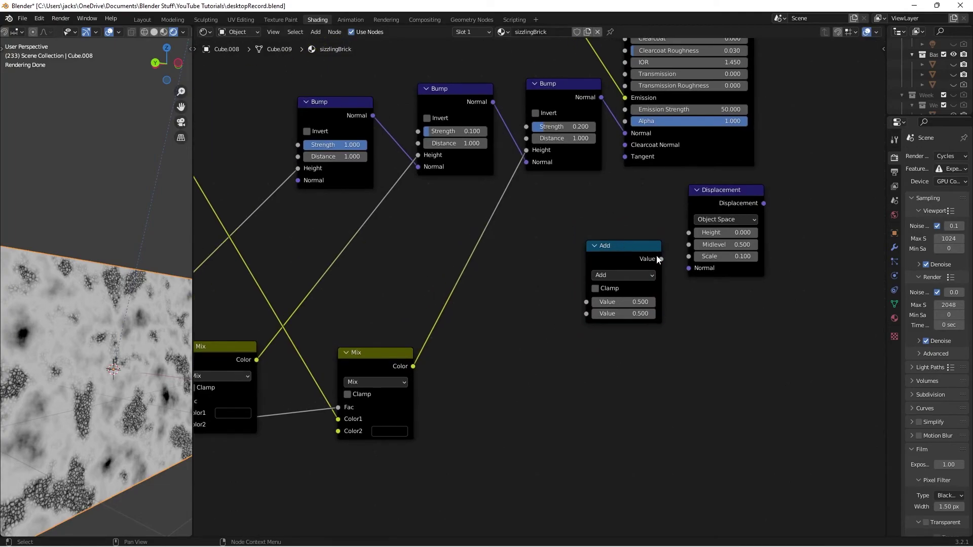
left_click_drag(659, 259, 689, 233)
left_click(622, 275)
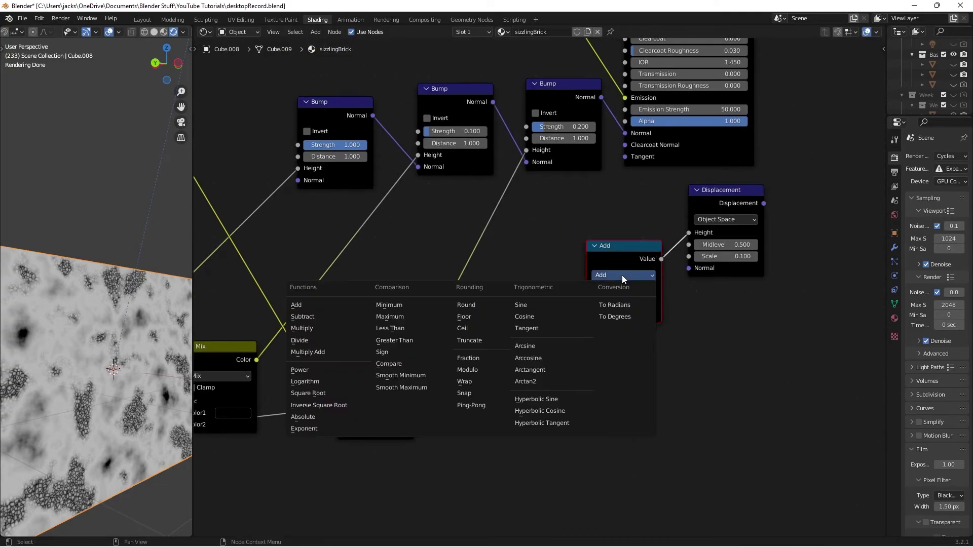
left_click(302, 317)
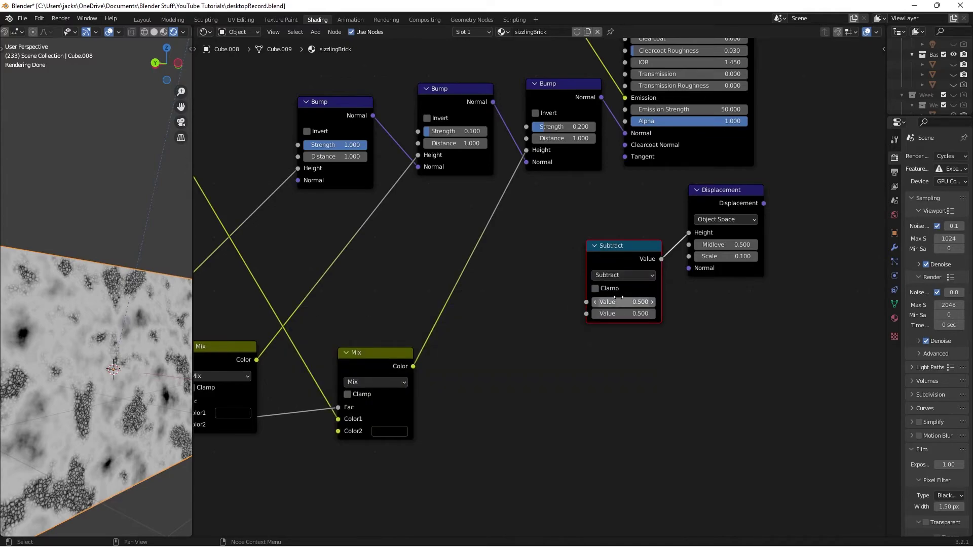
left_click_drag(619, 250, 617, 250)
left_click(633, 215)
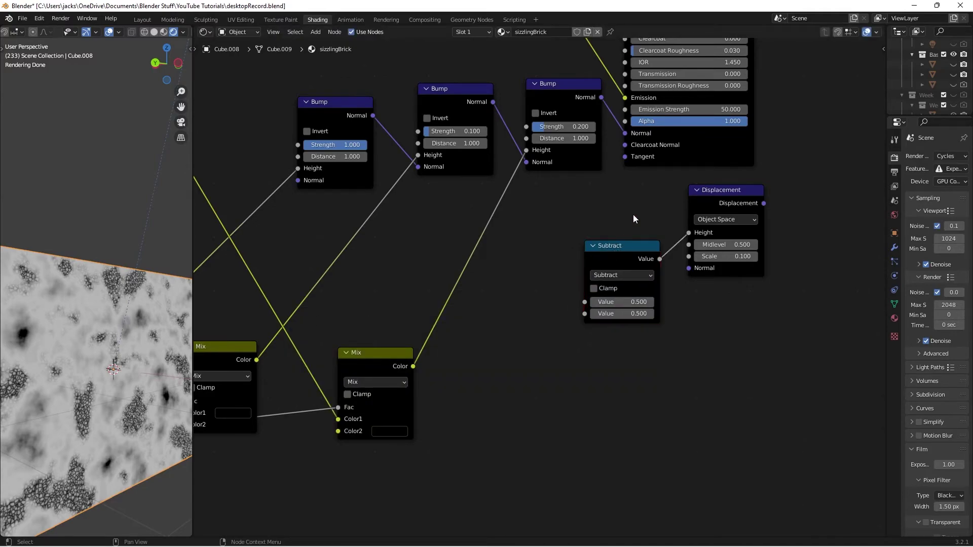
Add a MixRGB node before the Subtract node, with blending mode Add and Fac 1
key("shift+a")
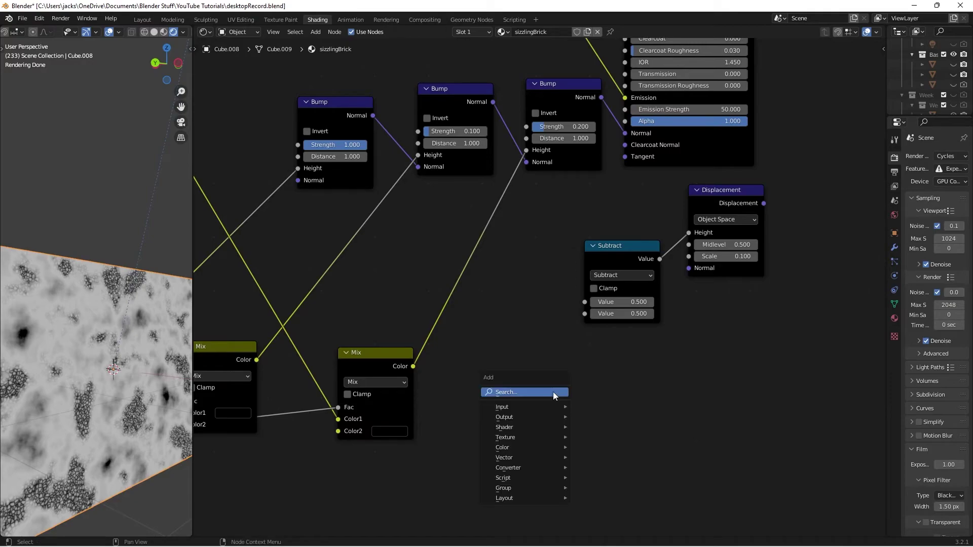
left_click(552, 392)
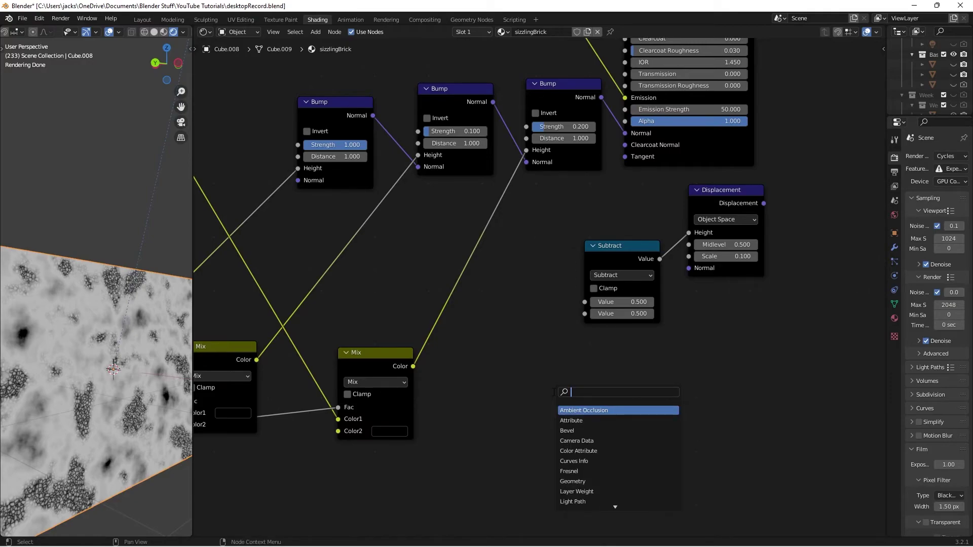
type("mix")
key("Return")
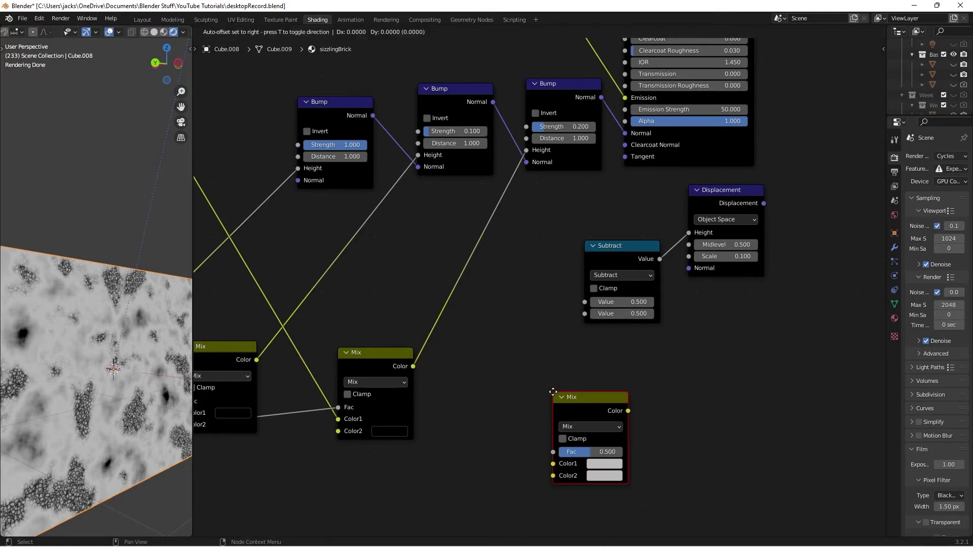
left_click(494, 272)
left_click(519, 306)
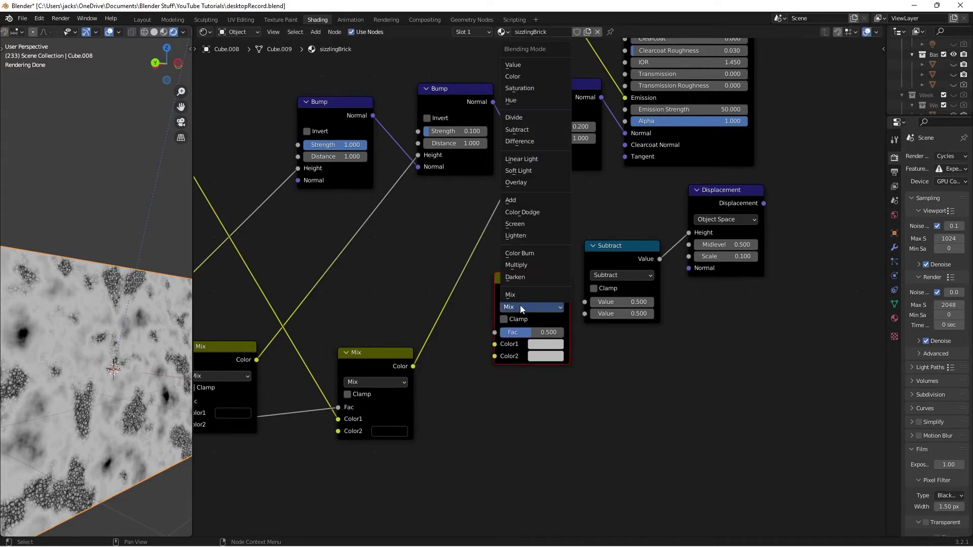
left_click(523, 200)
left_click_drag(531, 332, 565, 337)
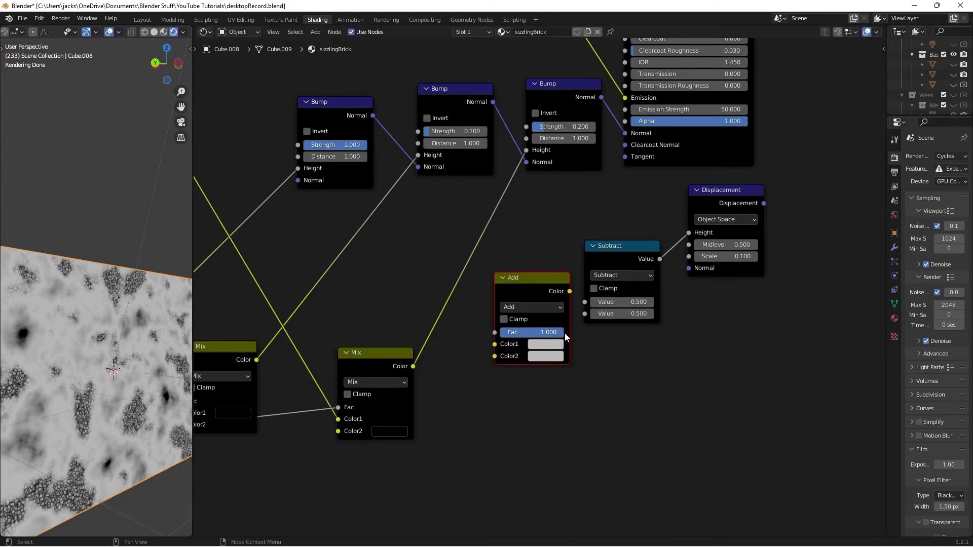
Link the Add node's Color to the Subtract node's first Value and enable Clamp on the Subtract node
left_click_drag(530, 288, 588, 305)
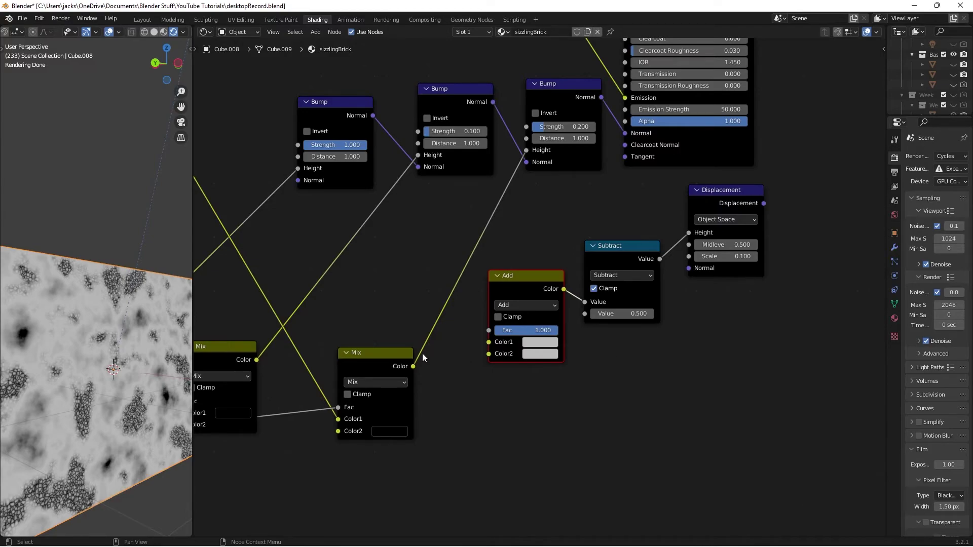
left_click_drag(372, 363, 373, 363)
left_click(379, 335)
Link the Invert node's Color to the Add node's Color1
middle_click_drag(380, 335, 450, 338)
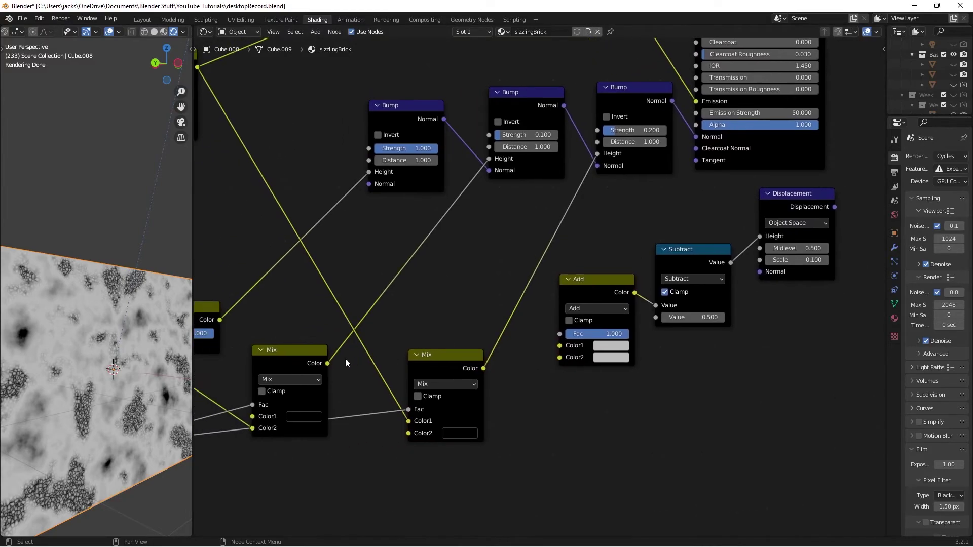
middle_click_drag(346, 359, 420, 327)
left_click_drag(299, 301, 639, 326)
left_click(665, 267)
Preview on the wall the outputs of the two Mix nodes feeding the second and third Bump nodes
scroll(446, 251, "up", 1)
middle_click_drag(445, 250, 512, 251)
scroll(512, 250, "down", 2)
left_click(438, 341, "ctrl+shift")
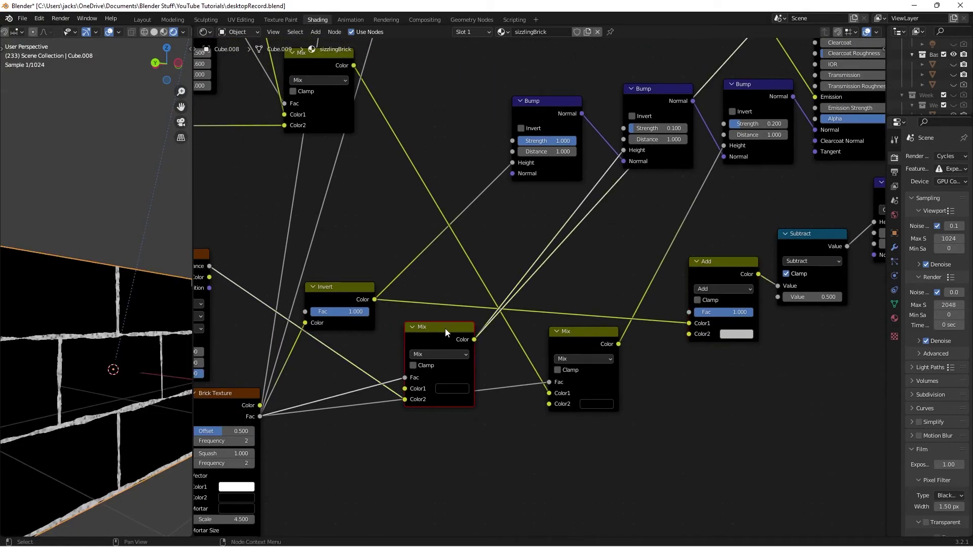
left_click(579, 344, "ctrl+shift")
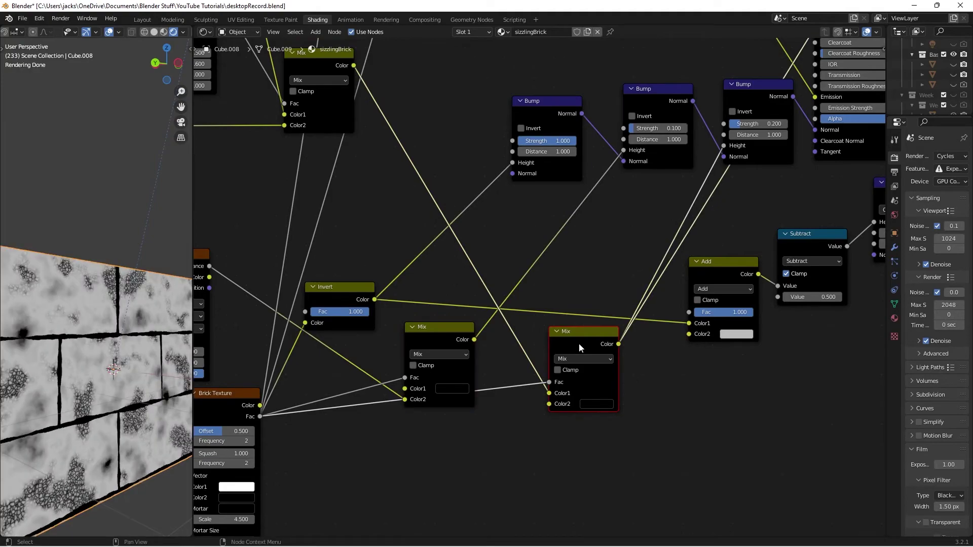
Move the Mix node feeding the third Bump node lower and link its Color to the Add node's Color2
key("g")
left_click(564, 388)
left_click(582, 333)
middle_click_drag(582, 333, 542, 311)
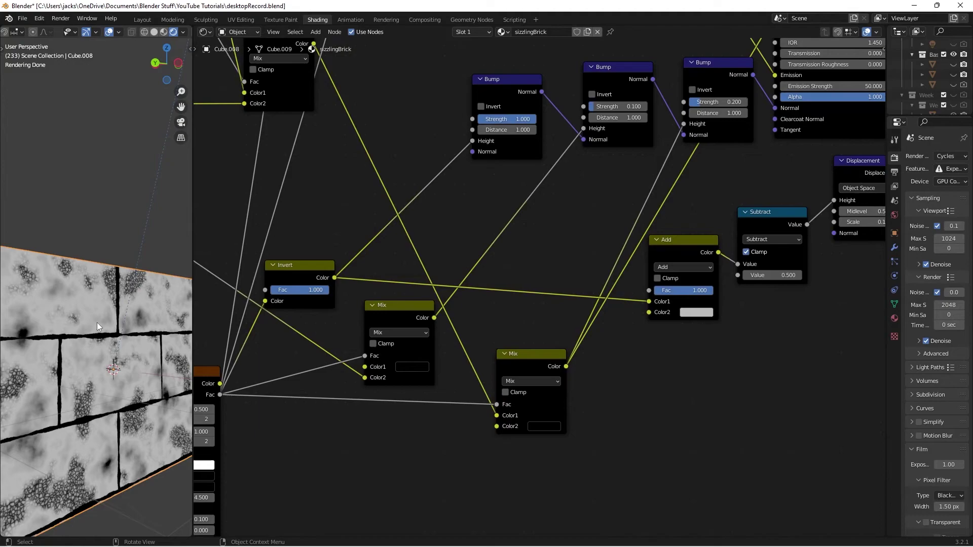
left_click_drag(566, 367, 650, 312)
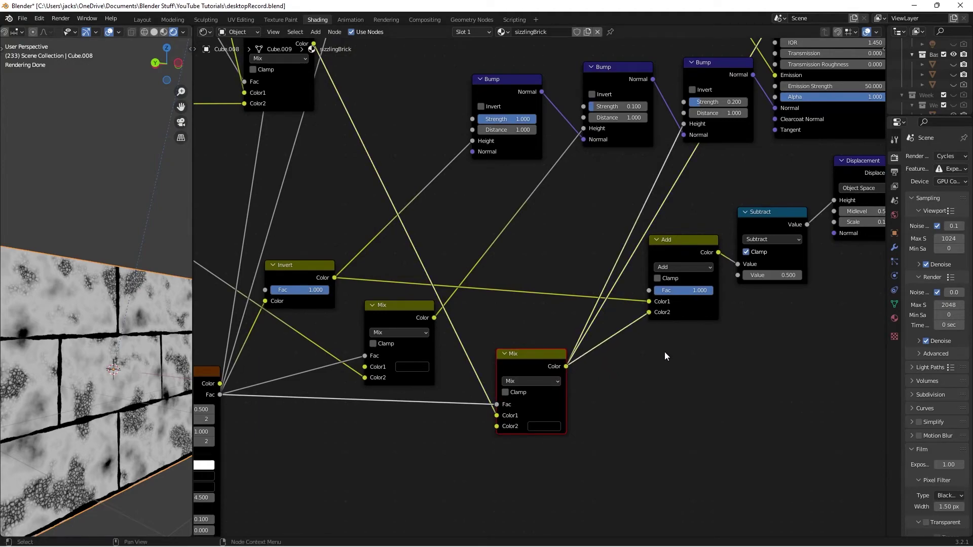
Preview on the wall the outputs of the Add node and the Subtract node
scroll(699, 357, "up", 1)
middle_click_drag(702, 359, 611, 376)
left_click(591, 275, "ctrl+shift")
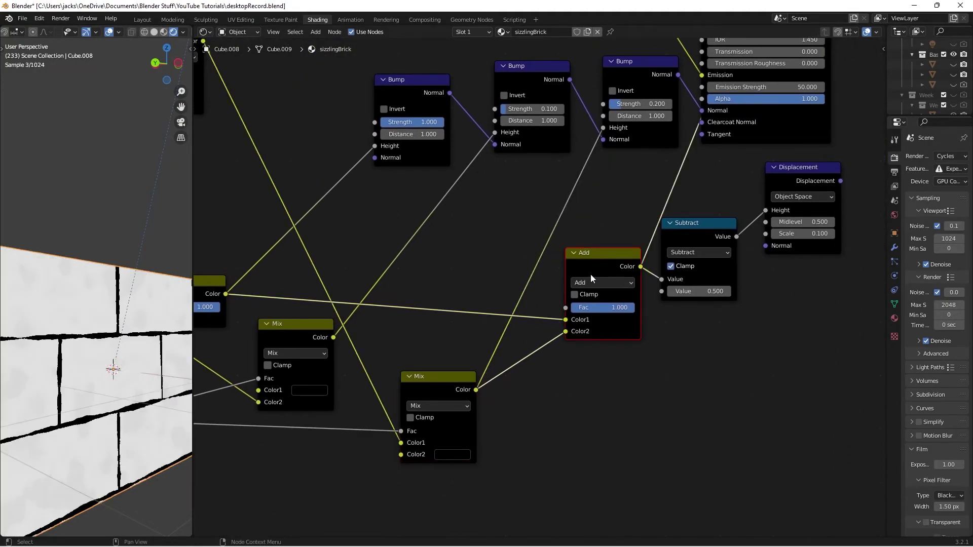
left_click_drag(614, 266, 610, 272)
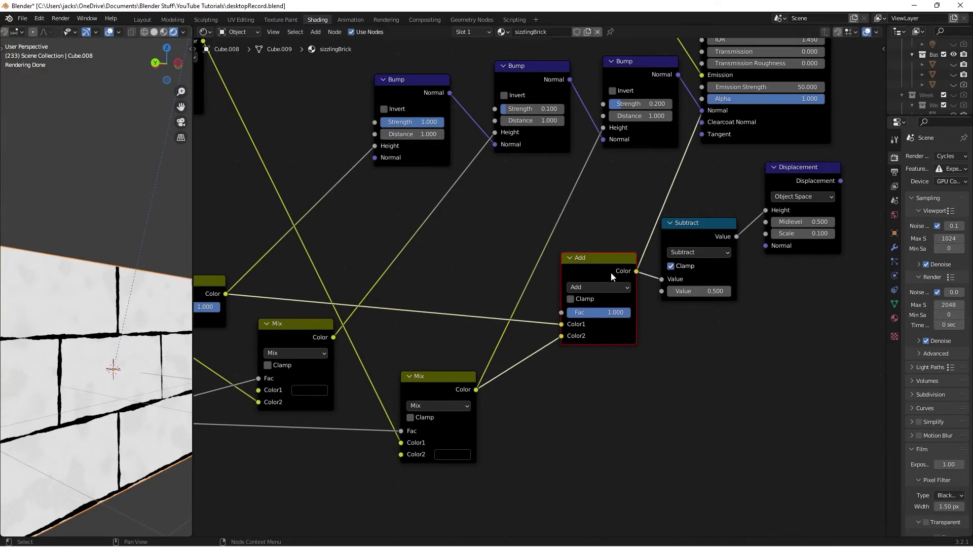
middle_click_drag(787, 297, 687, 337)
left_click(594, 264)
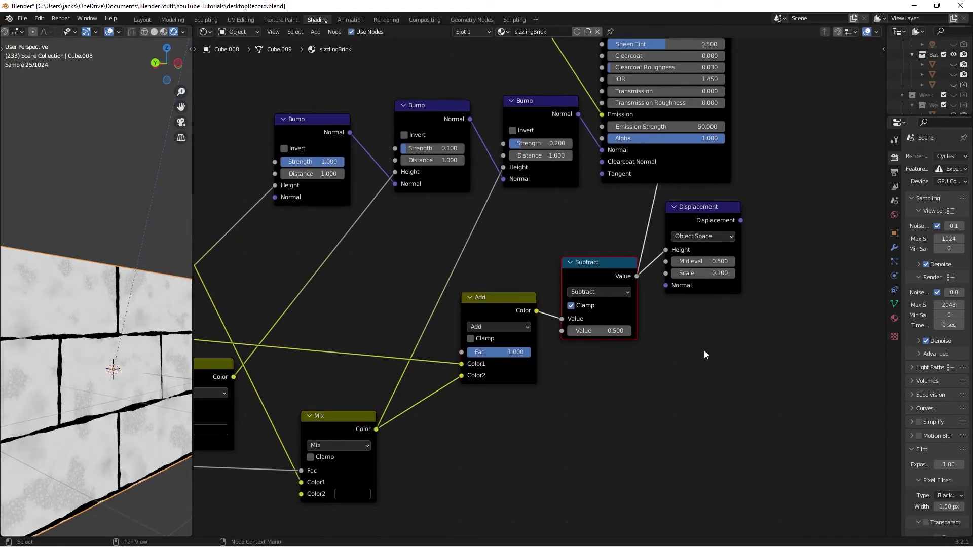
Try a value of 1.3 for the Subtract node's second input and save the file
scroll(704, 351, "up", 2)
left_click(564, 350)
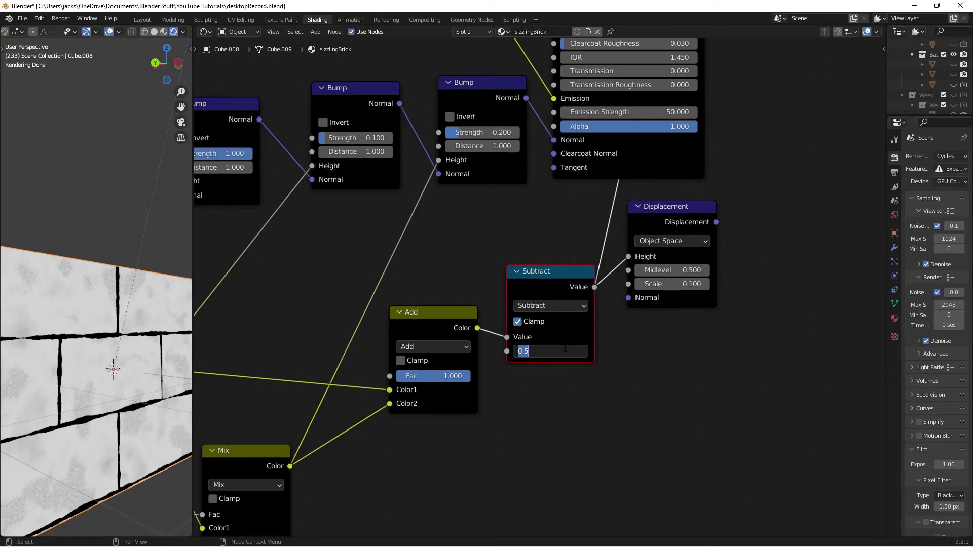
type("1.3")
key("Return")
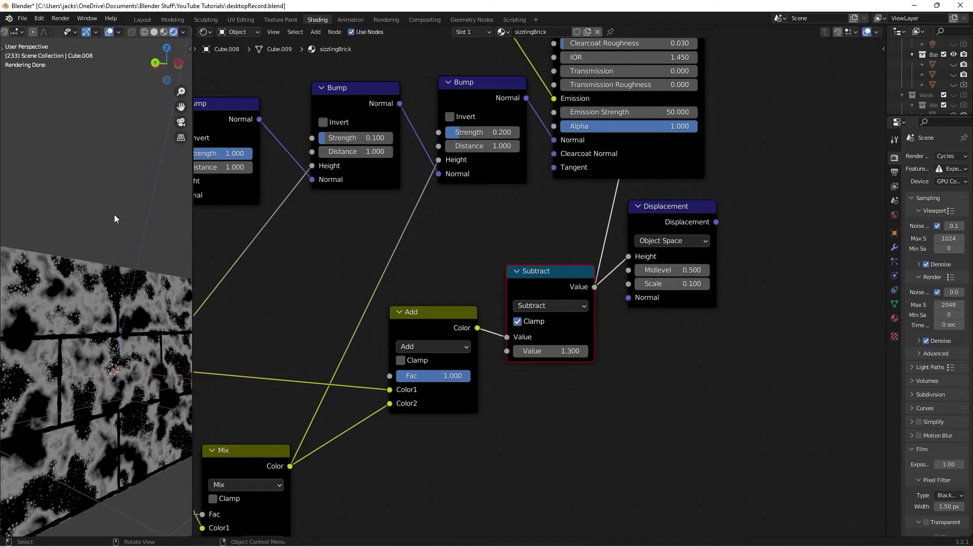
key("ctrl+s")
Set the Subtract node's second value to 1 and save the file
left_click(517, 351)
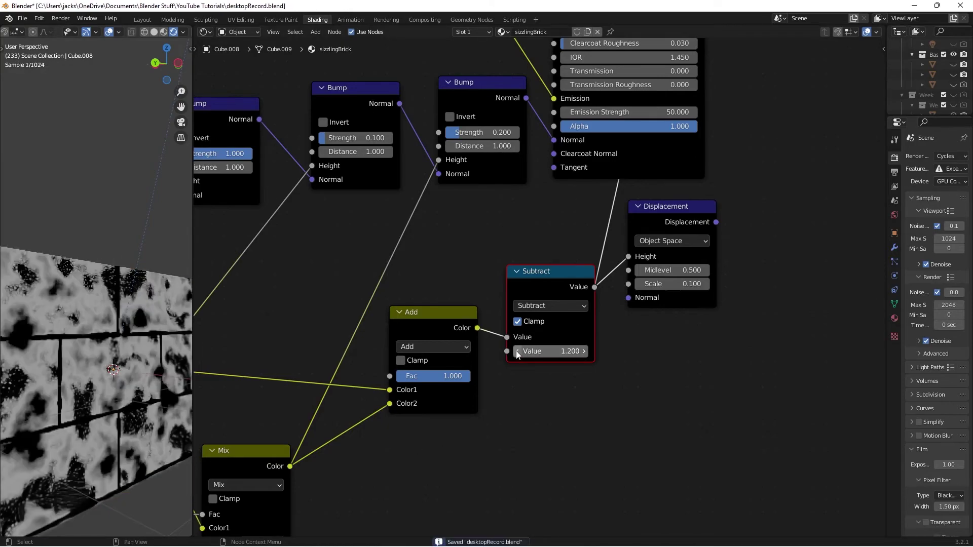
left_click(517, 352)
left_click(517, 351)
left_click(517, 351)
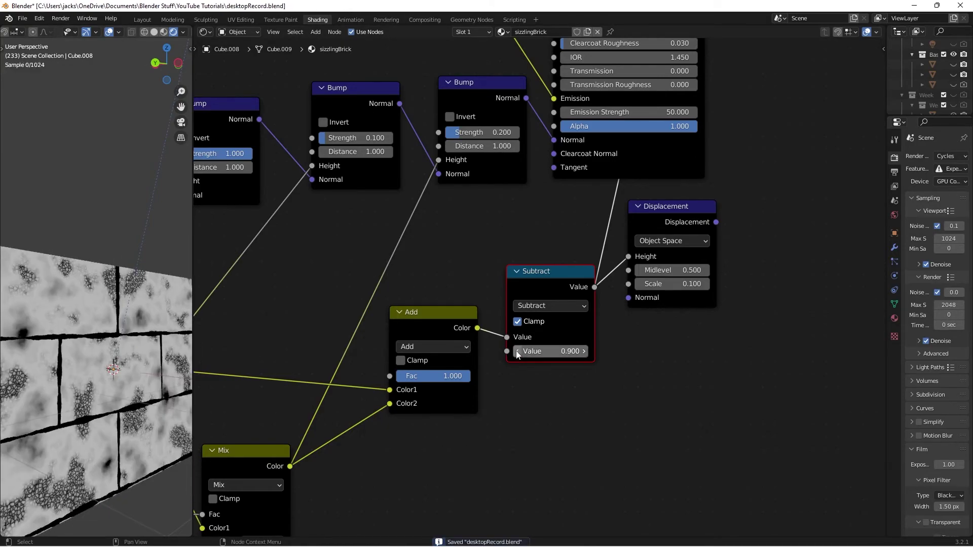
left_click(585, 354)
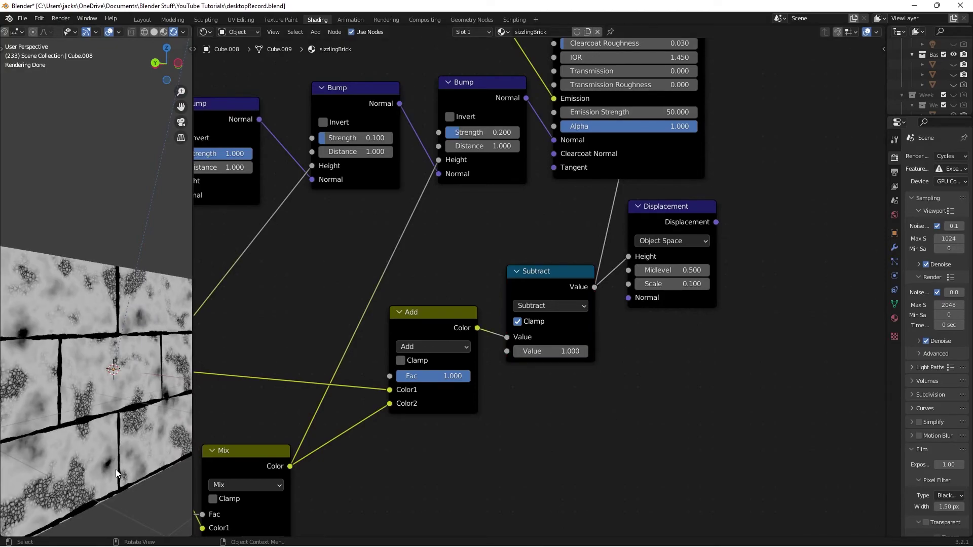
key("ctrl+s")
Link the Displacement node to the Material Output's Displacement, reconnect the Principled BSDF to Surface and deselect the wall
scroll(596, 370, "down", 5)
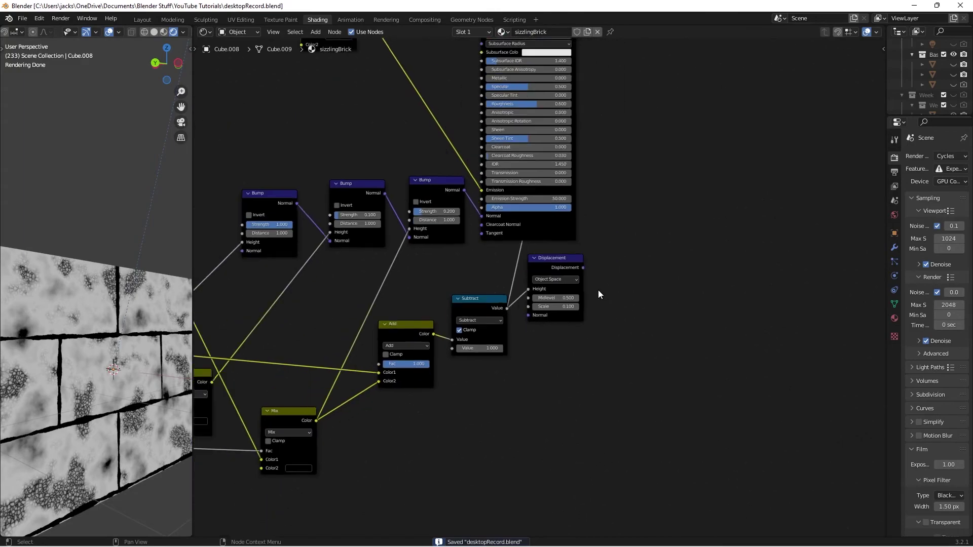
left_click_drag(551, 387, 566, 168)
left_click_drag(574, 81, 648, 147)
left_click(514, 134, "ctrl+shift")
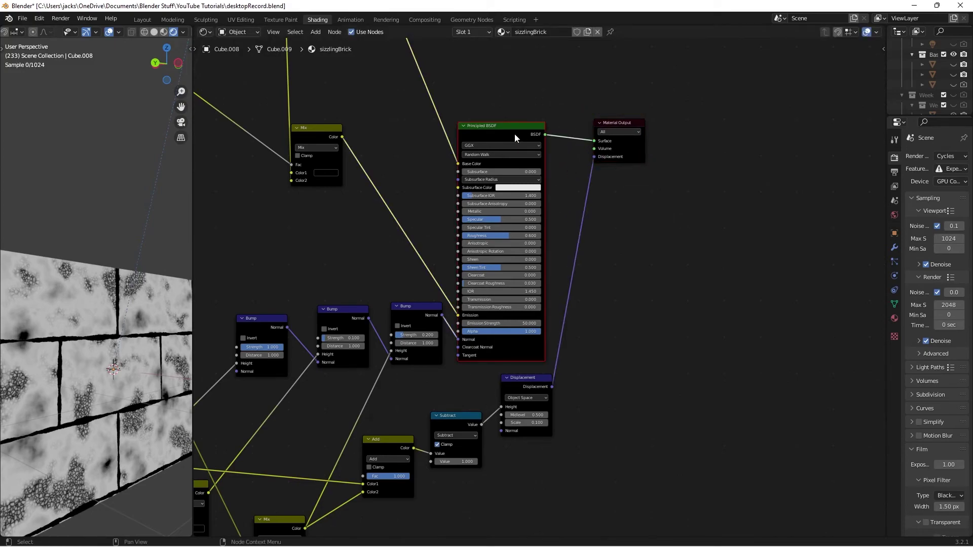
left_click(91, 315)
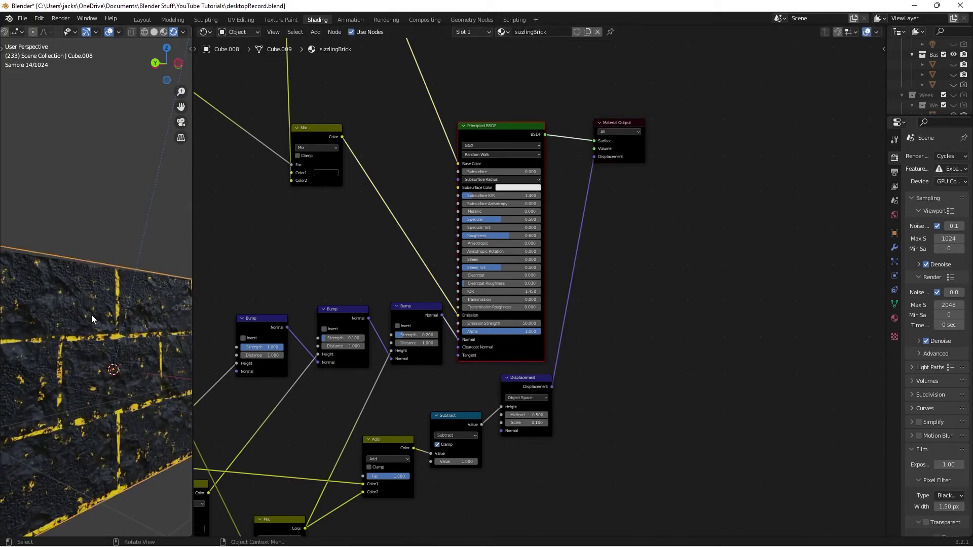
key("alt+a")
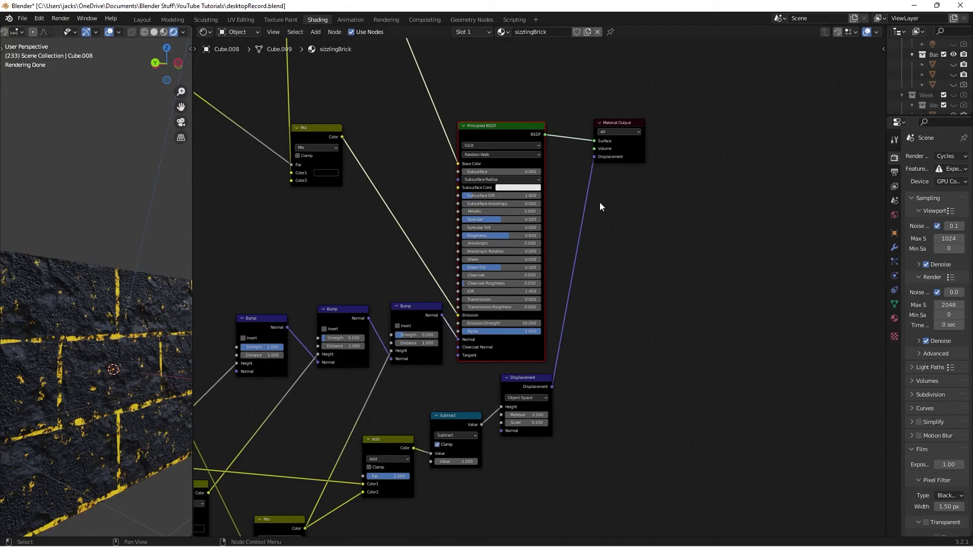
Cut the link between the Displacement node and the Material Output to compare the wall without displacement, and restore the link
right_click_drag(576, 200, 611, 213, "ctrl")
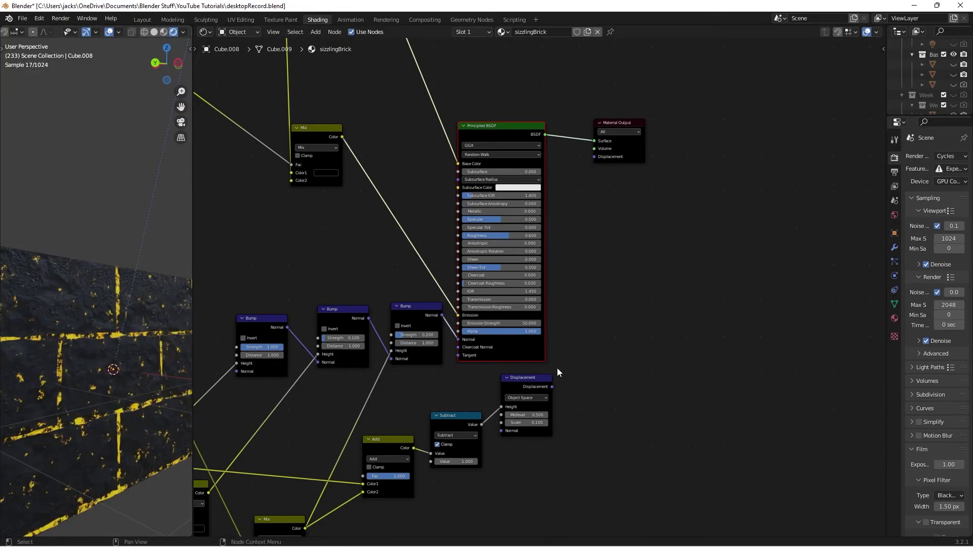
left_click_drag(552, 387, 597, 168)
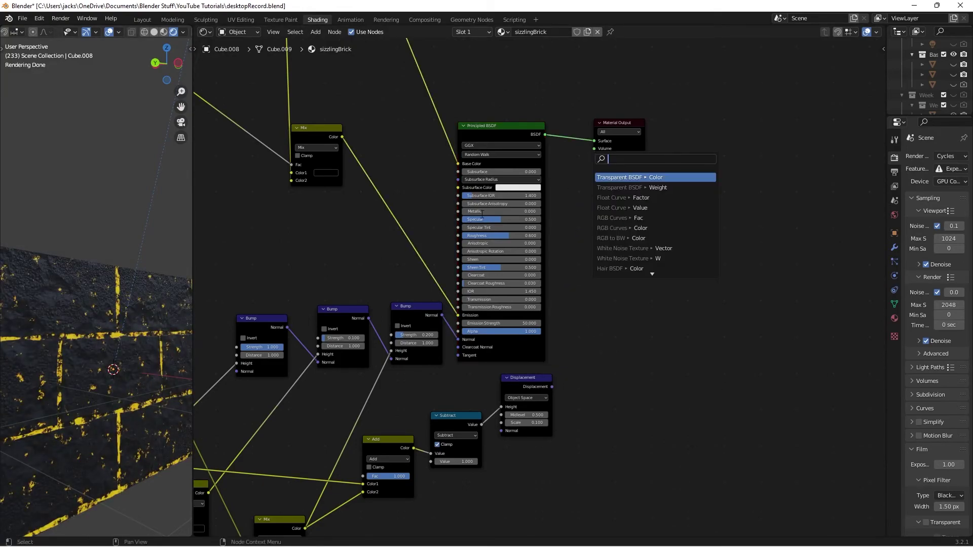
left_click(602, 228)
left_click(619, 293)
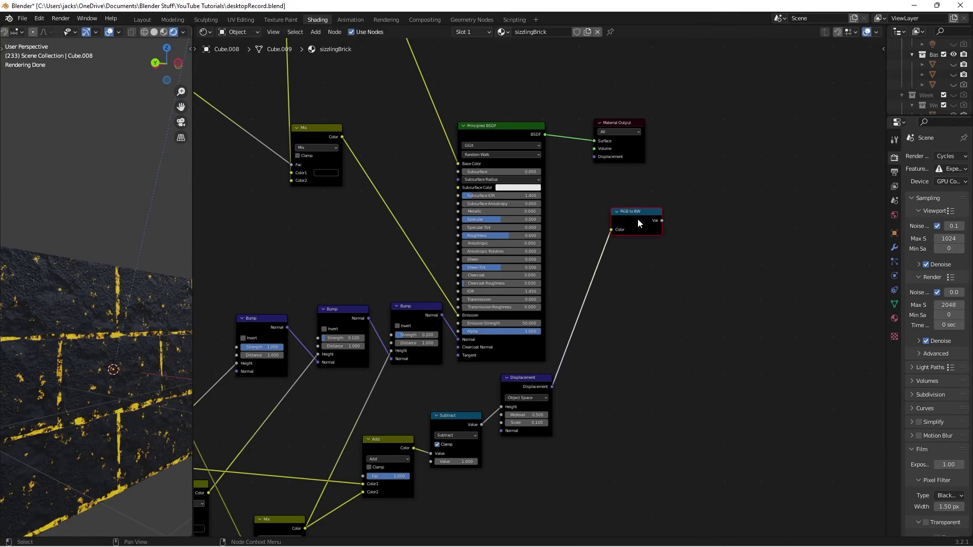
key("x")
left_click_drag(553, 382, 553, 355)
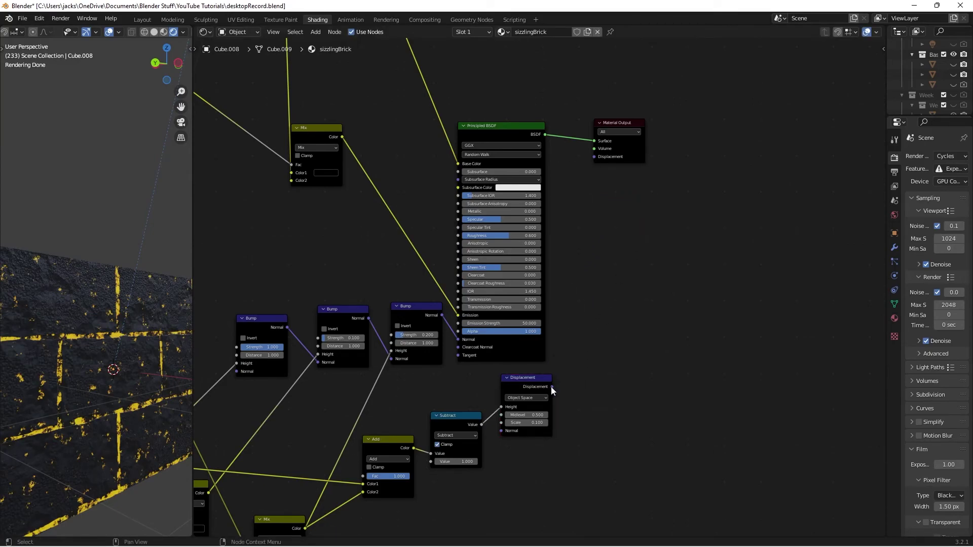
left_click_drag(552, 387, 594, 156)
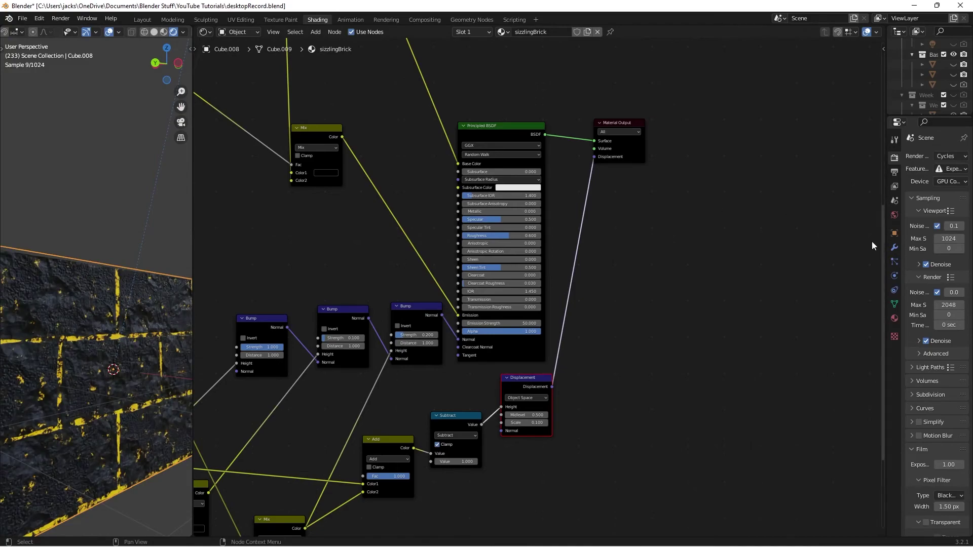
Add a Subdivision Surface modifier to the wall and set it to Simple with Adaptive Subdivision enabled
left_click_drag(883, 243, 793, 244)
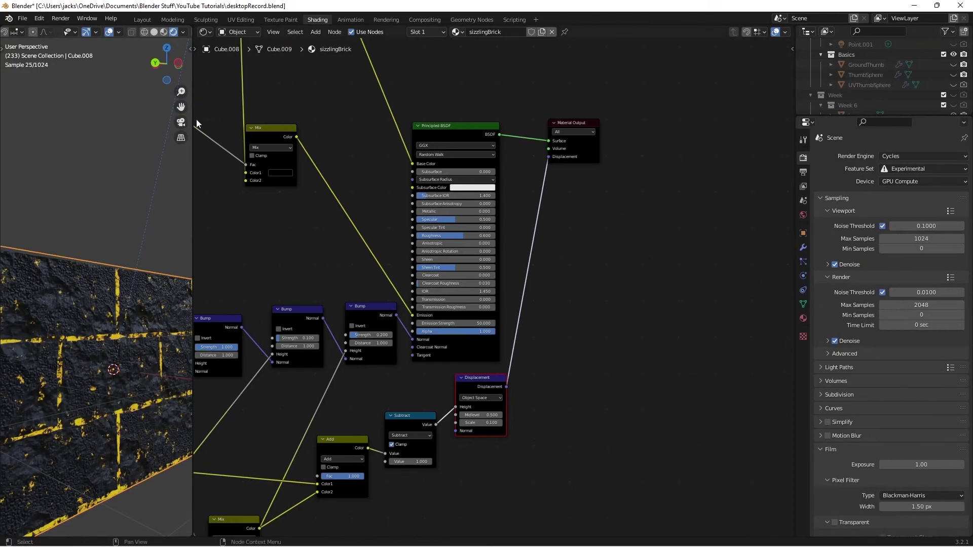
left_click(154, 32)
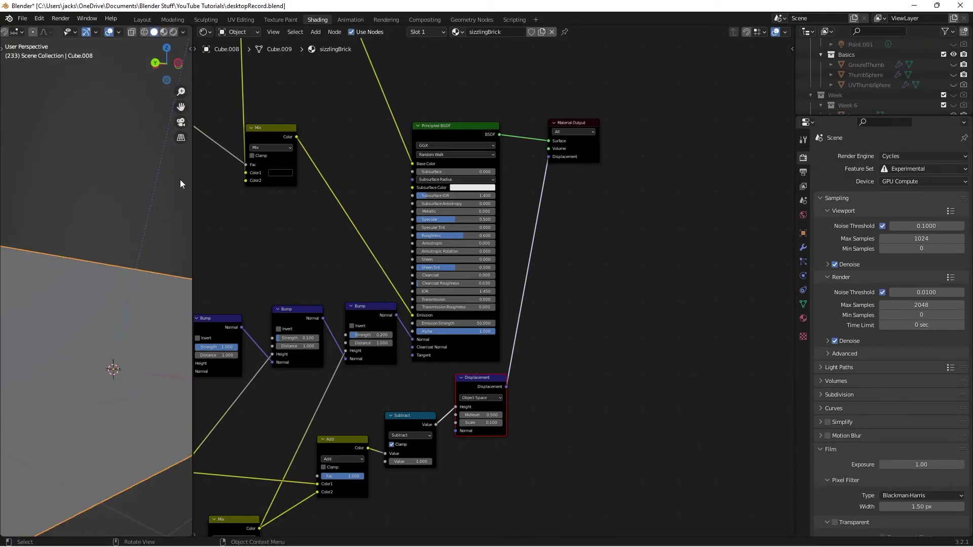
left_click(803, 247)
left_click(851, 156)
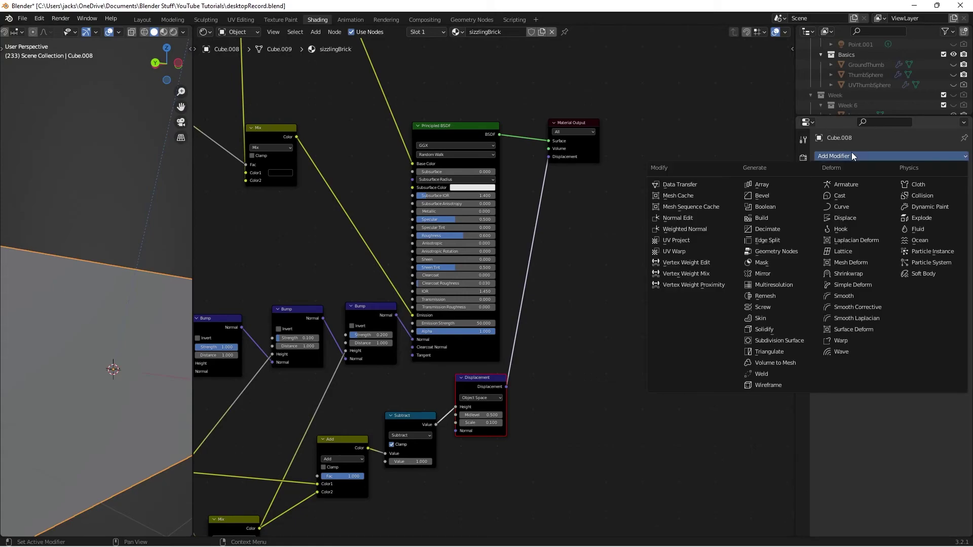
left_click(794, 336)
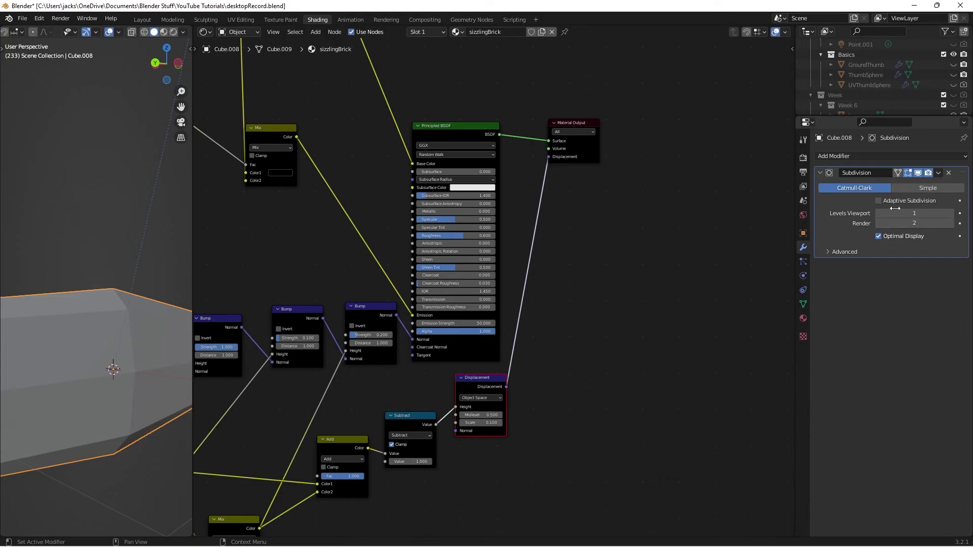
left_click(913, 187)
left_click(878, 200)
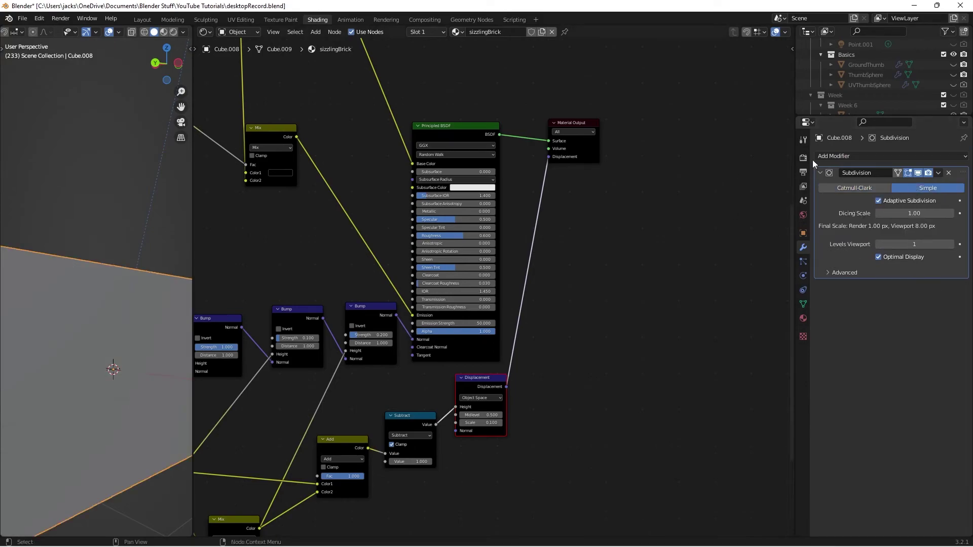
left_click_drag(794, 341, 866, 342)
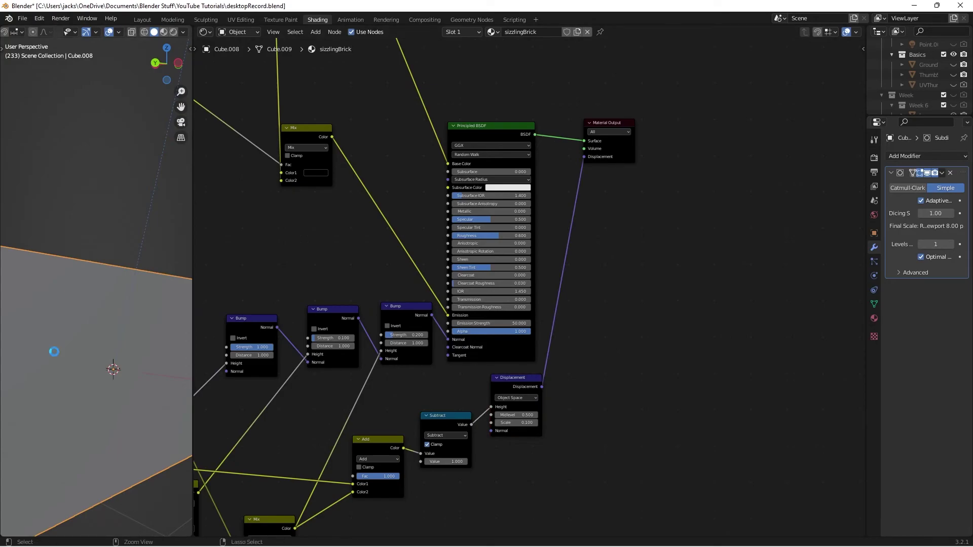
Save the file and return the viewport to rendered shading to inspect the displaced wall from another angle
key("ctrl+s")
left_click(173, 31)
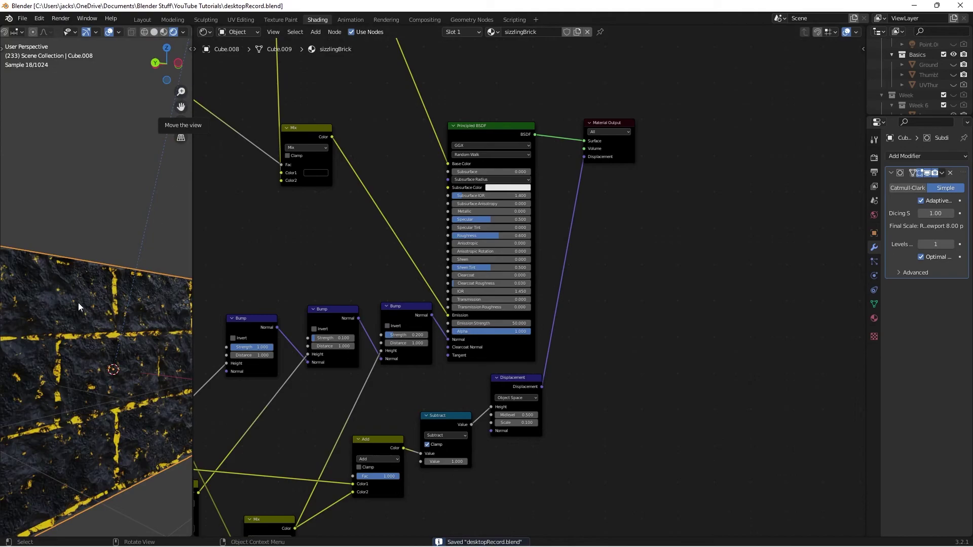
middle_click_drag(93, 330, 87, 369)
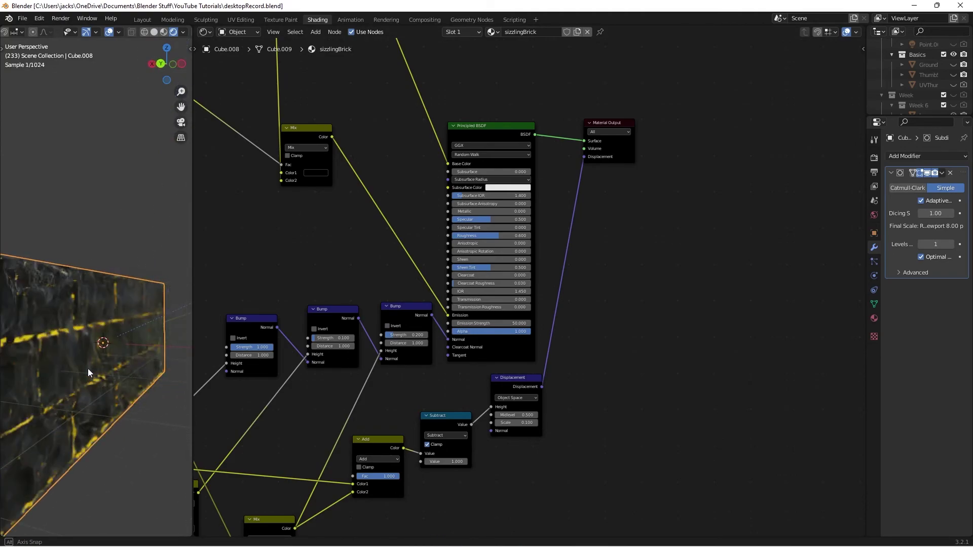
Try a Scale of 0.5 on the Displacement node, and set it back to 0.1
left_click(517, 423)
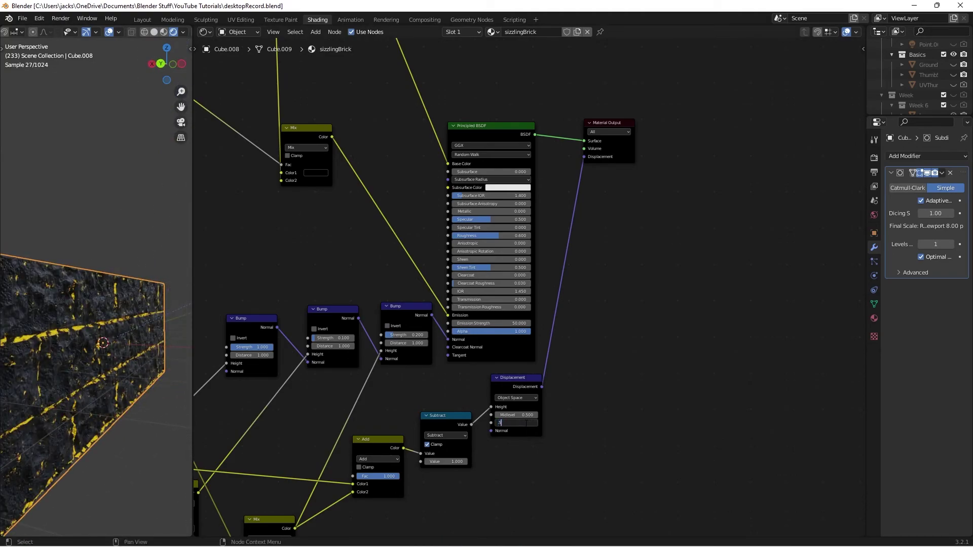
type(".5")
key("Return")
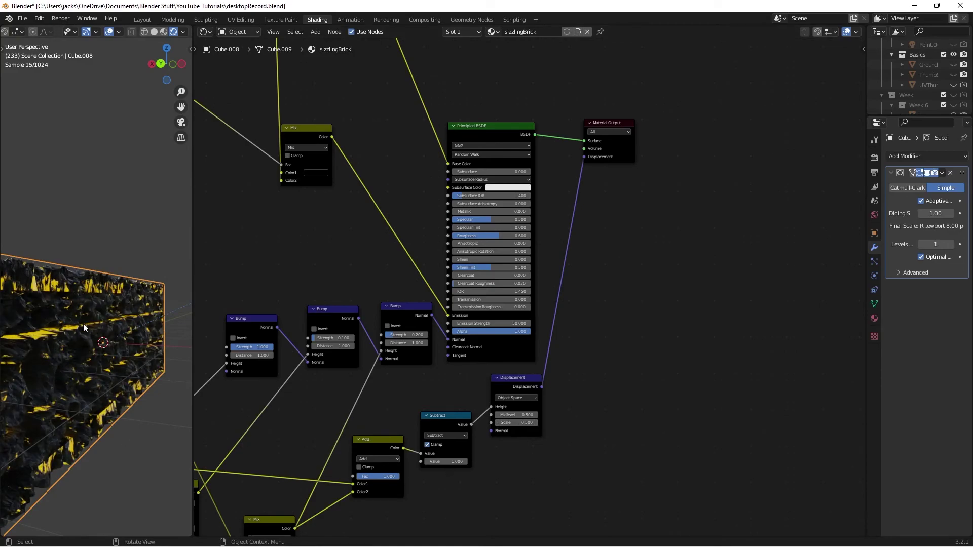
left_click(516, 423)
type(".1")
key("Return")
Try the Subtract node with Clamp off and a second value of 0, viewing the wall from its end
middle_click_drag(87, 369, 122, 366)
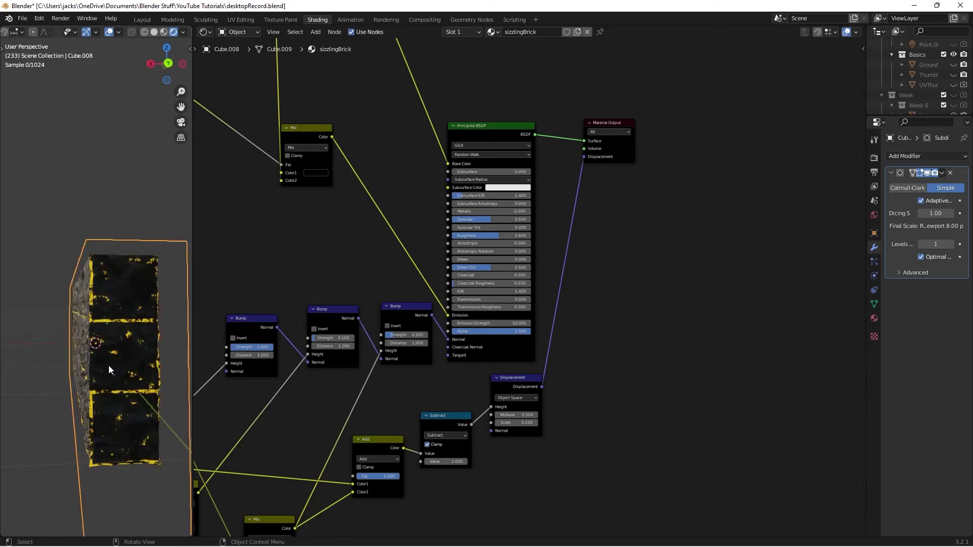
scroll(109, 366, "up", 2)
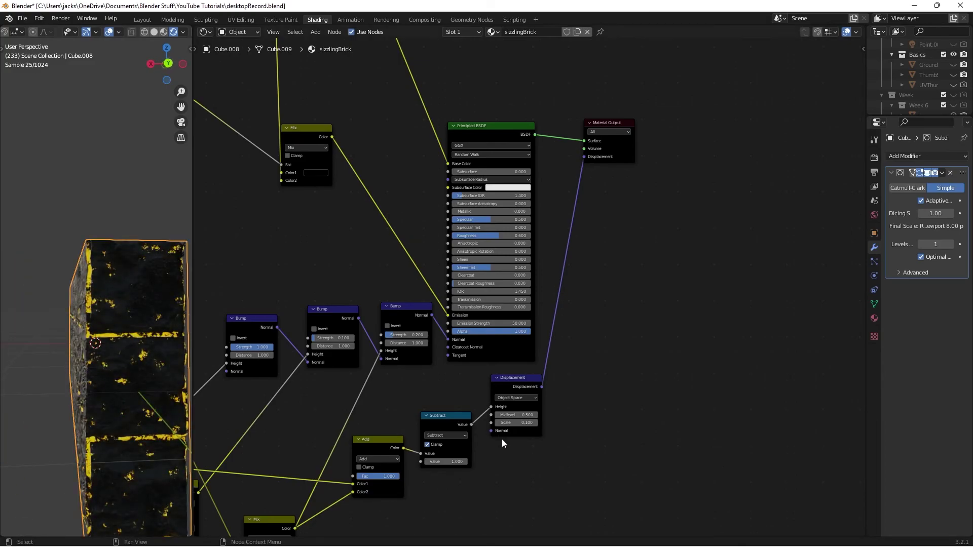
middle_click_drag(501, 439, 513, 397)
scroll(496, 404, "up", 1)
left_click(432, 409)
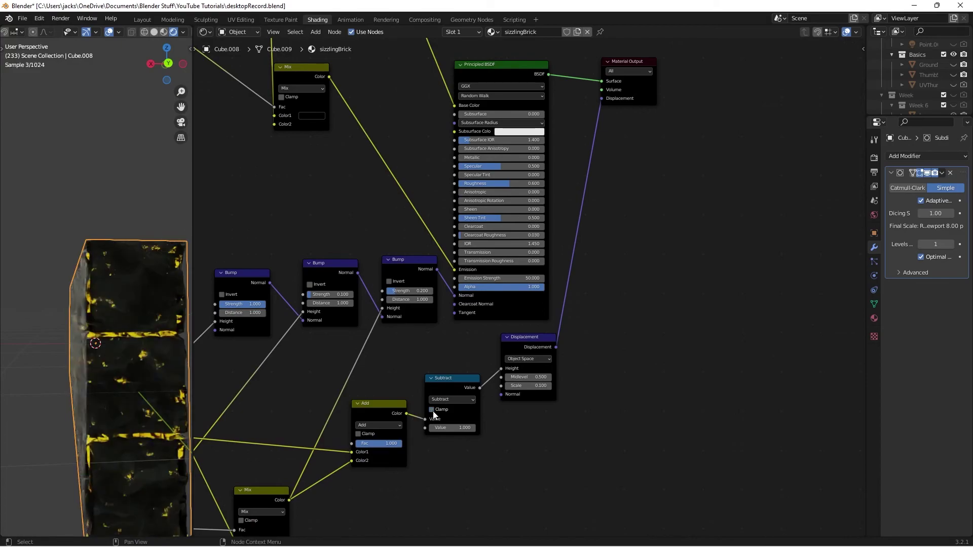
left_click(448, 429)
type("0")
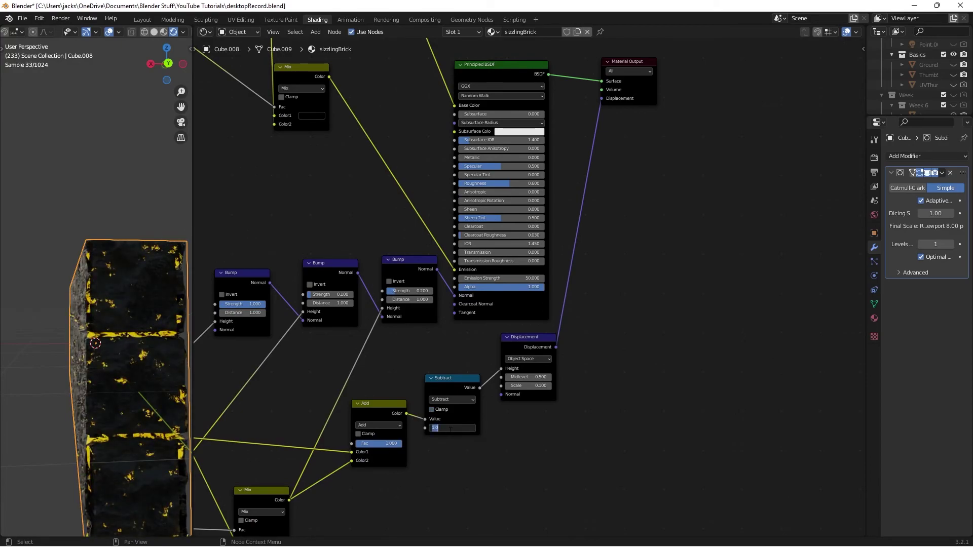
key("Return")
scroll(141, 360, "down", 1)
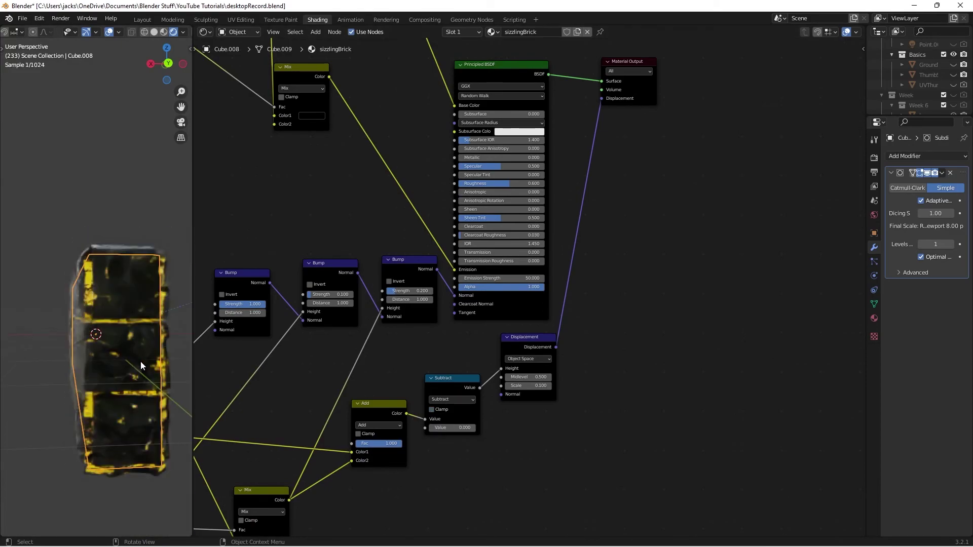
middle_click_drag(101, 375, 152, 384)
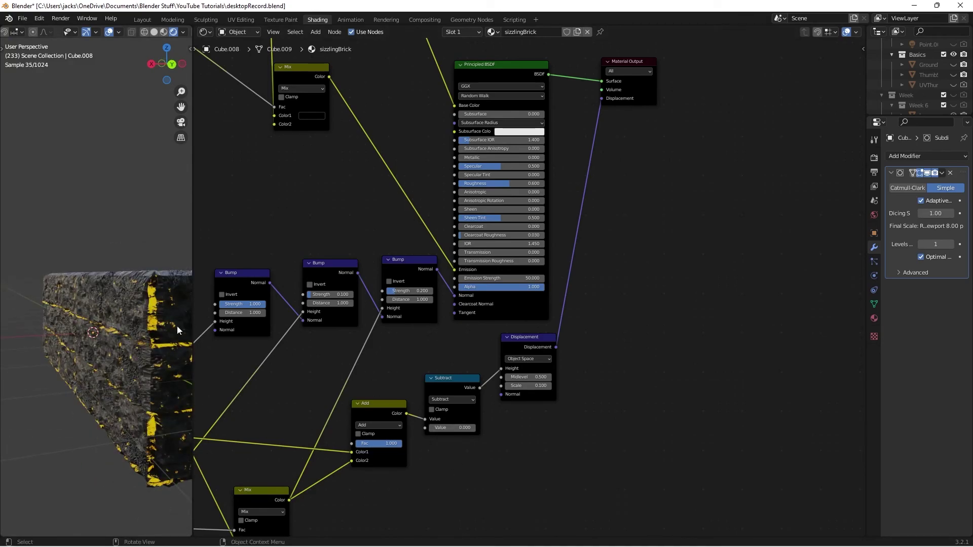
Set the Subtract node's second value to 1.3 with Clamp enabled, and save the file
left_click(452, 428)
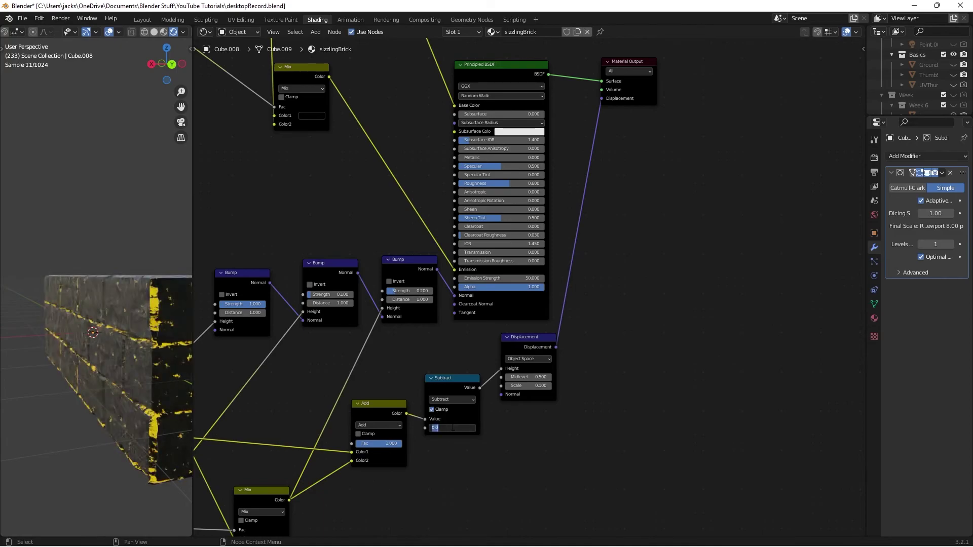
type("1.3")
key("Return")
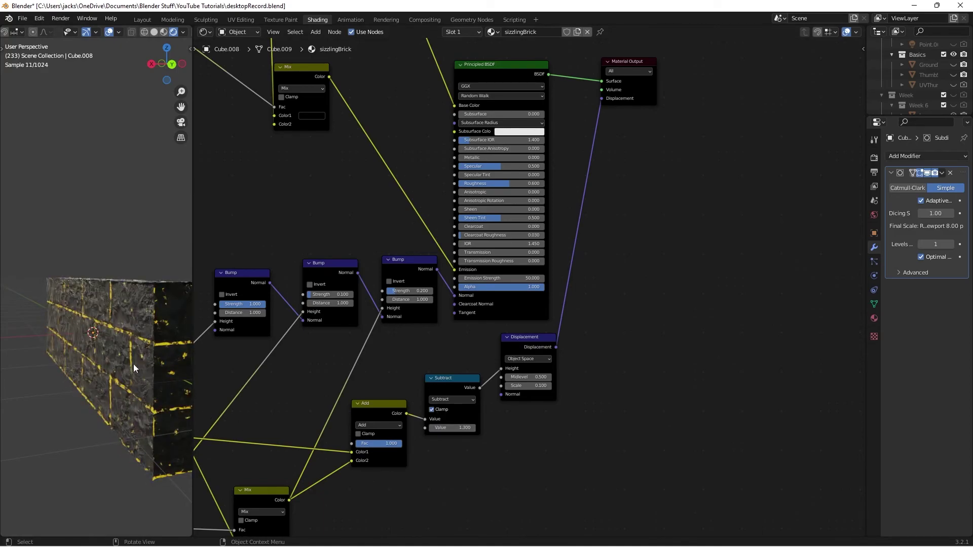
middle_click_drag(147, 354, 91, 348)
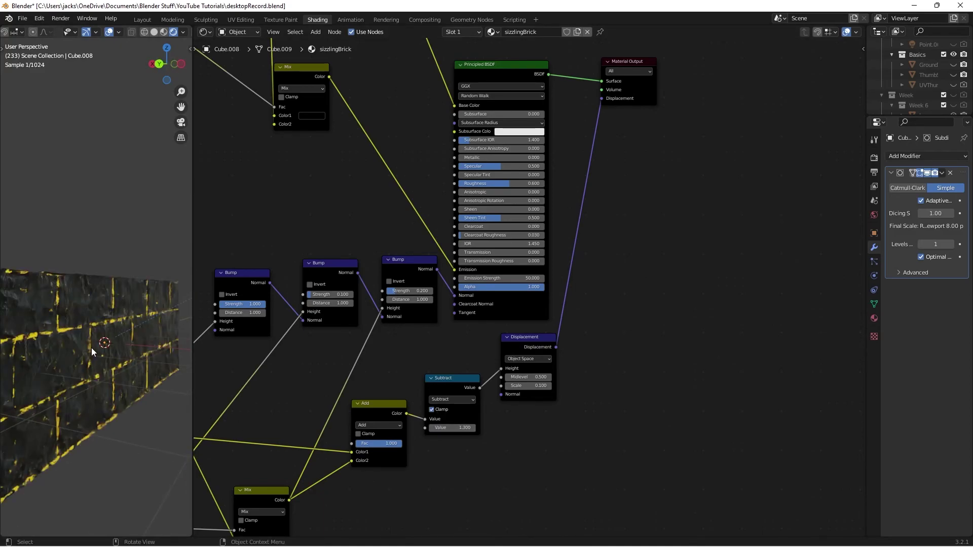
left_click(92, 348)
left_click(127, 457)
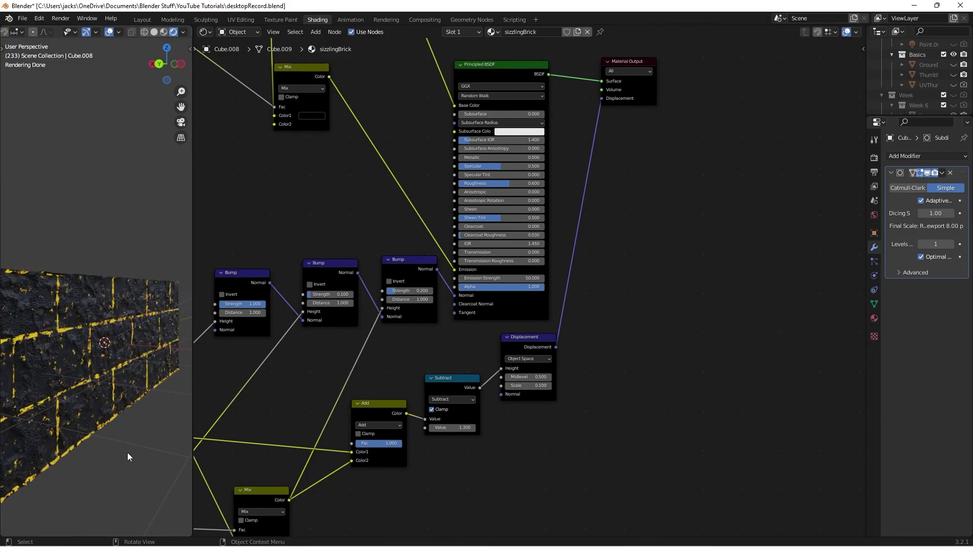
key("ctrl+s")
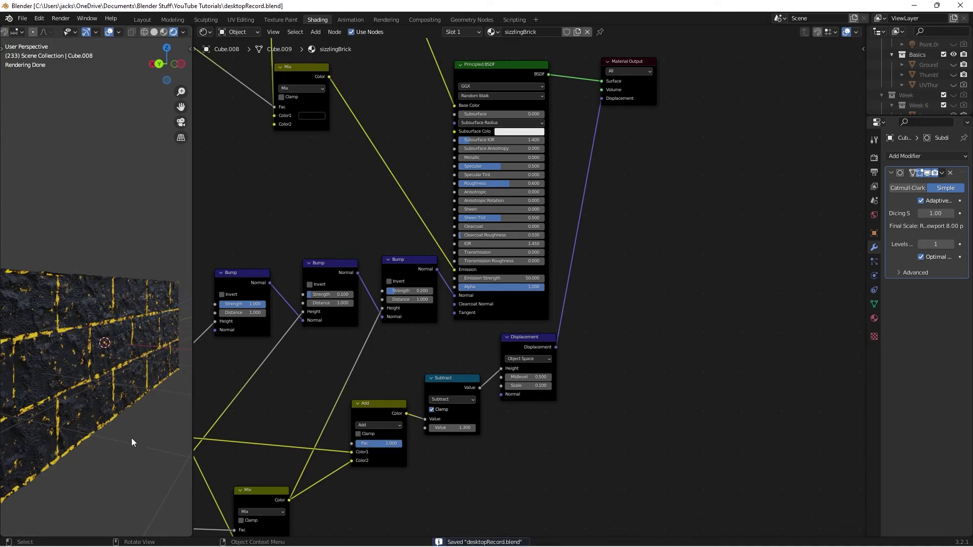
Nudge the Displacement node slightly away from the Subtract node and select the wall
scroll(388, 200, "down", 1)
middle_click_drag(388, 200, 408, 234)
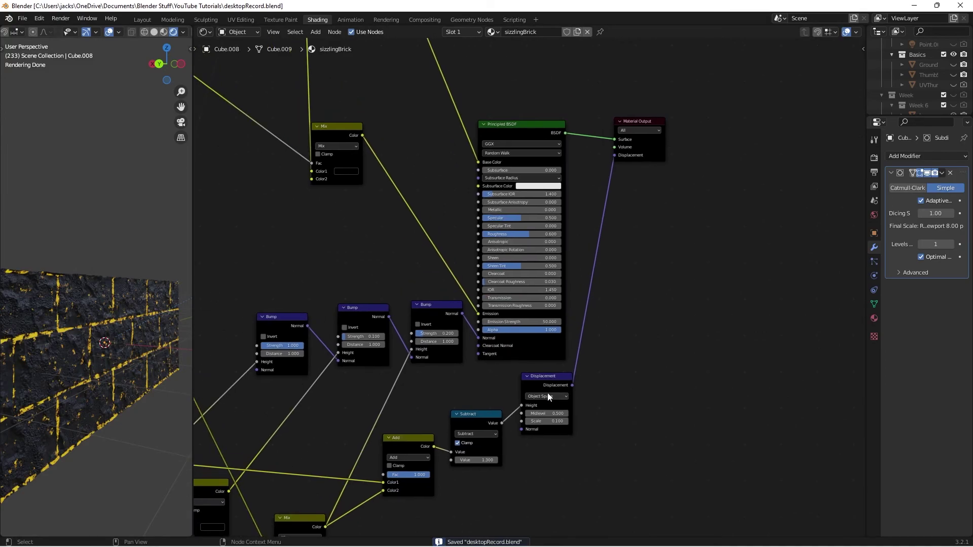
left_click_drag(549, 397, 552, 401)
left_click(114, 332)
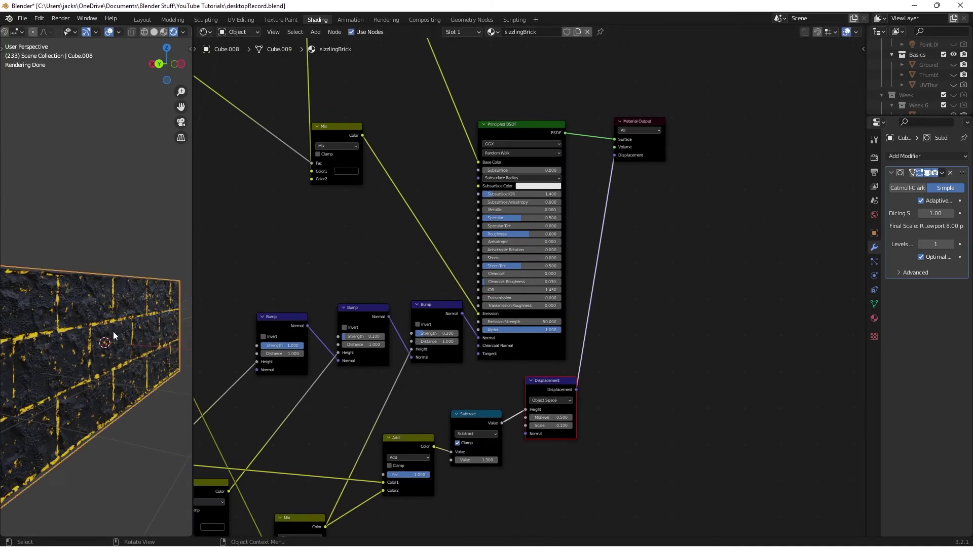
Set the Hue to 1 on the Hue Saturation Value node that feeds the mortar emission colour
middle_click_drag(370, 227, 428, 345)
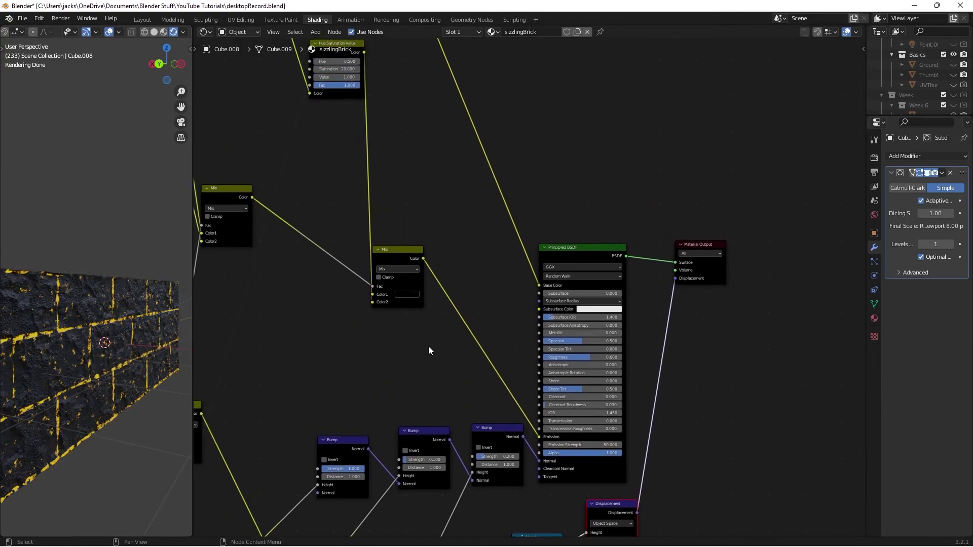
scroll(429, 347, "up", 1)
middle_click_drag(333, 267, 519, 393)
middle_click_drag(452, 179, 422, 300)
scroll(420, 312, "up", 2)
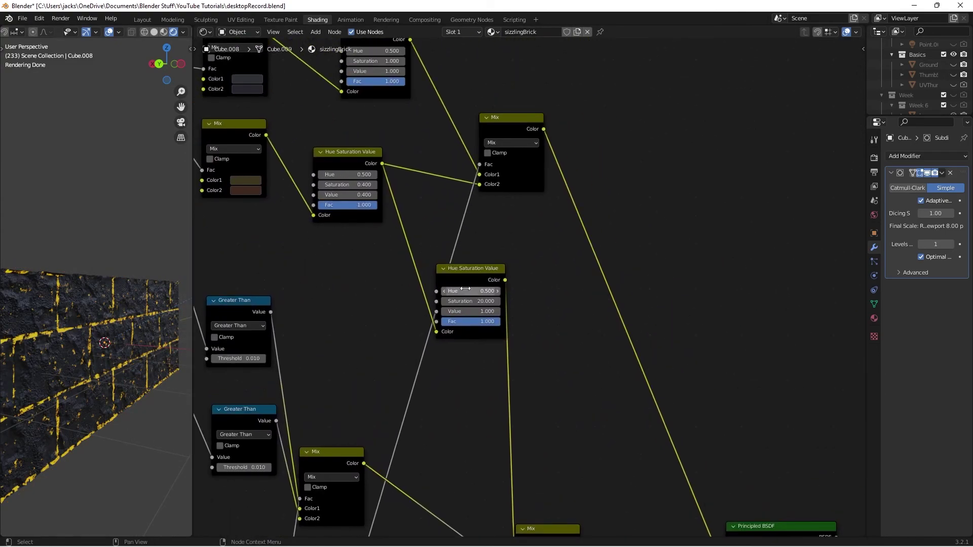
left_click_drag(465, 288, 557, 288)
middle_click_drag(538, 441, 360, 70)
middle_click_drag(579, 525, 560, 394)
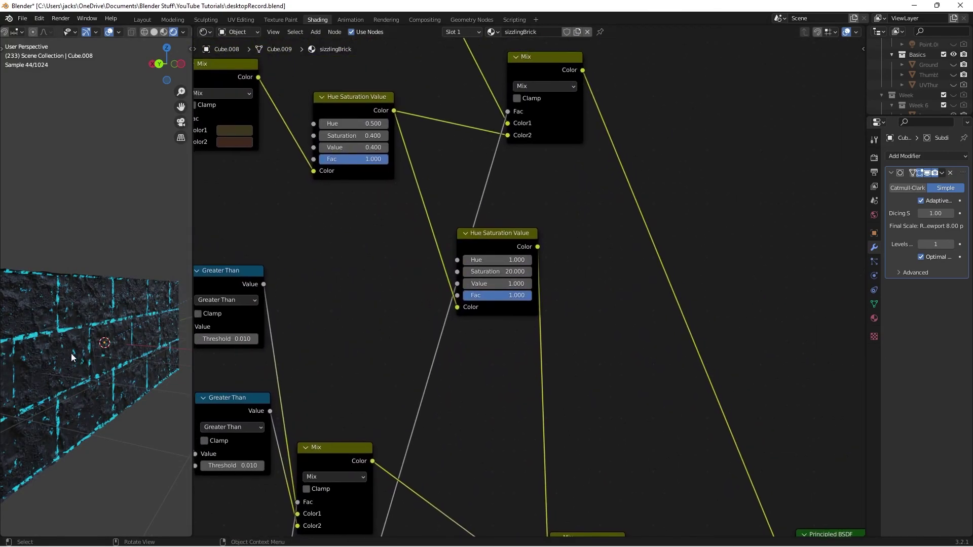
left_click(103, 364)
Try From Min 0.4 and From Max 0.9 on the noise's lower Map Range node, and return From Max to 1
middle_click_drag(455, 366, 603, 387)
scroll(605, 388, "down", 3)
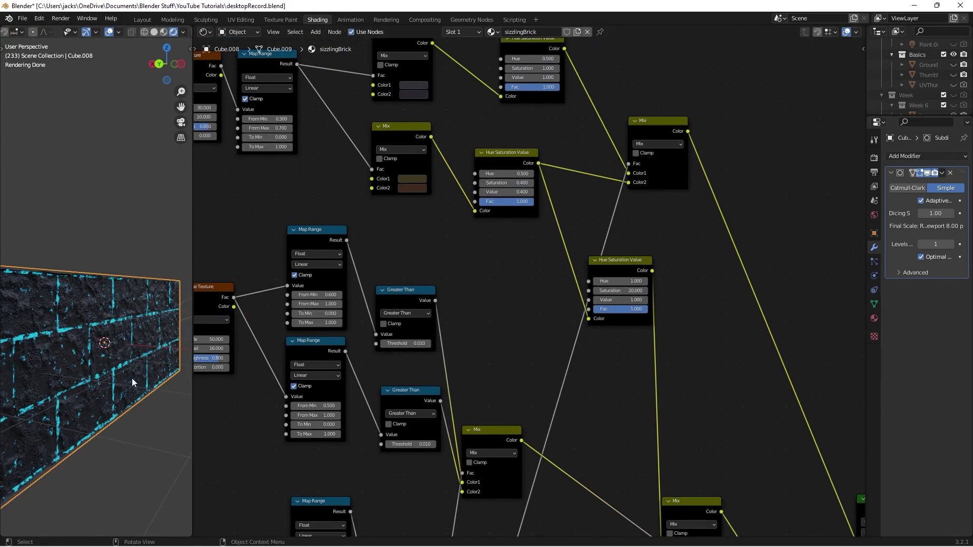
middle_click_drag(411, 354, 545, 324)
scroll(545, 325, "up", 2)
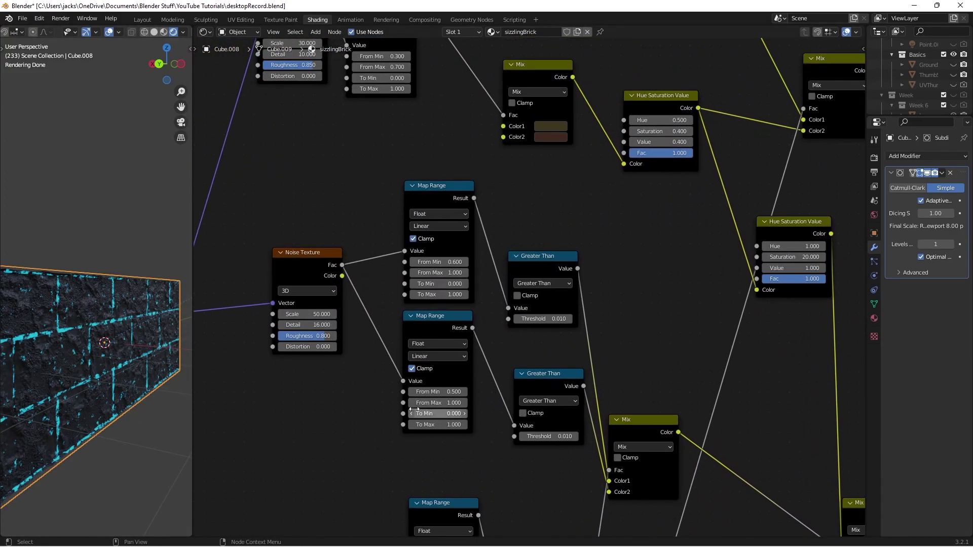
left_click(409, 391)
left_click(409, 401)
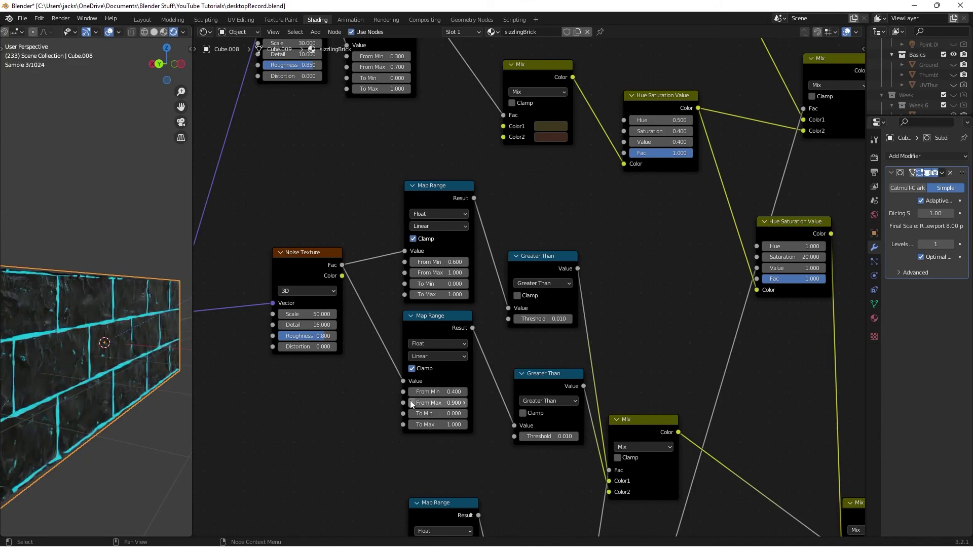
left_click(409, 402)
left_click(424, 405)
type("1")
key("Return")
Try a From Min of 0.2 on the lower Map Range node, and bring it back to 0.5
left_click(412, 392)
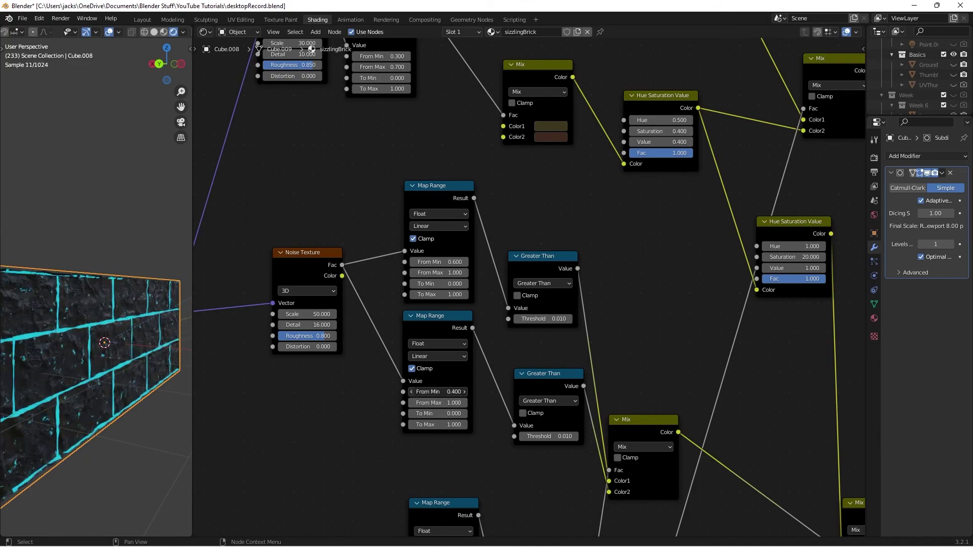
left_click(413, 392)
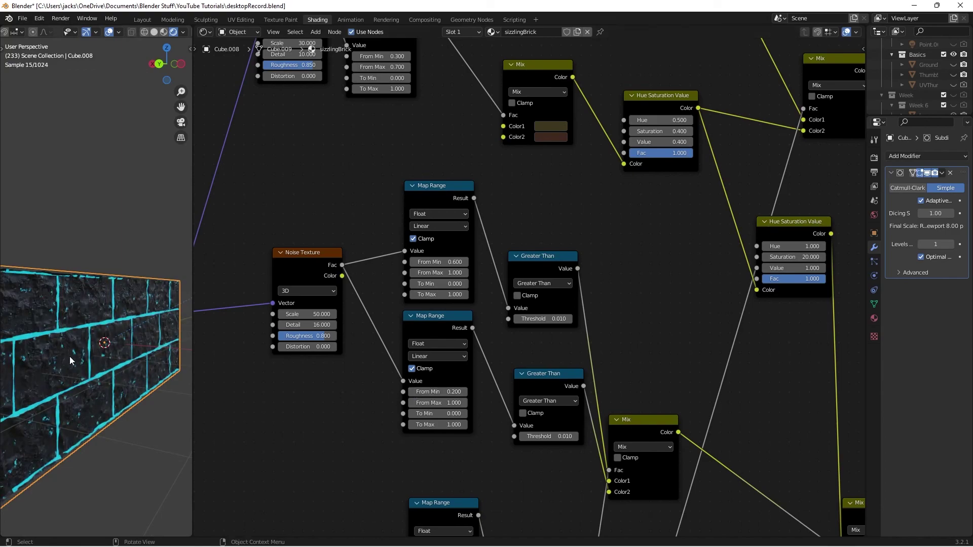
left_click(465, 392)
left_click(464, 393)
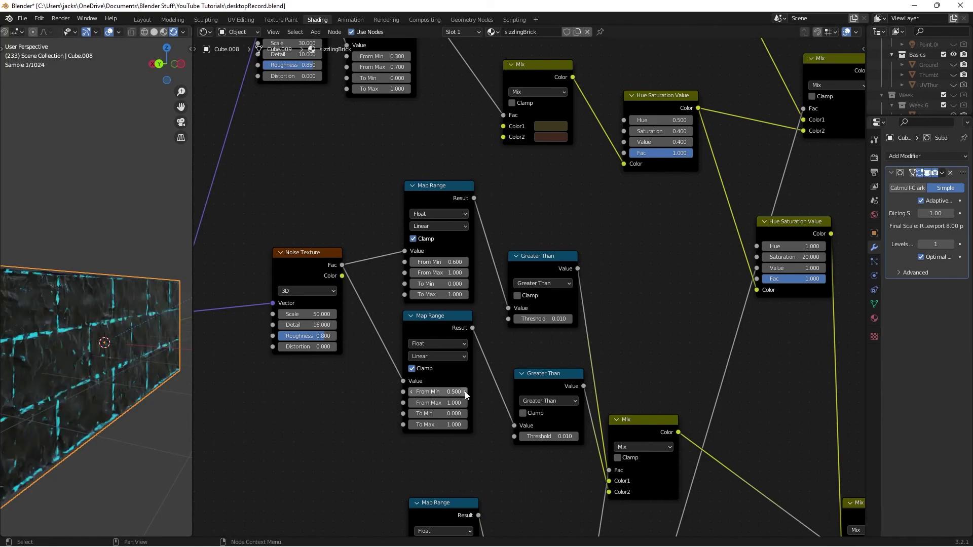
left_click(465, 392)
Try From Min values of 0.4, 0.5, 0.7 and 0.65 on the noise's upper Map Range node, and return it to 0.6
left_click(411, 262)
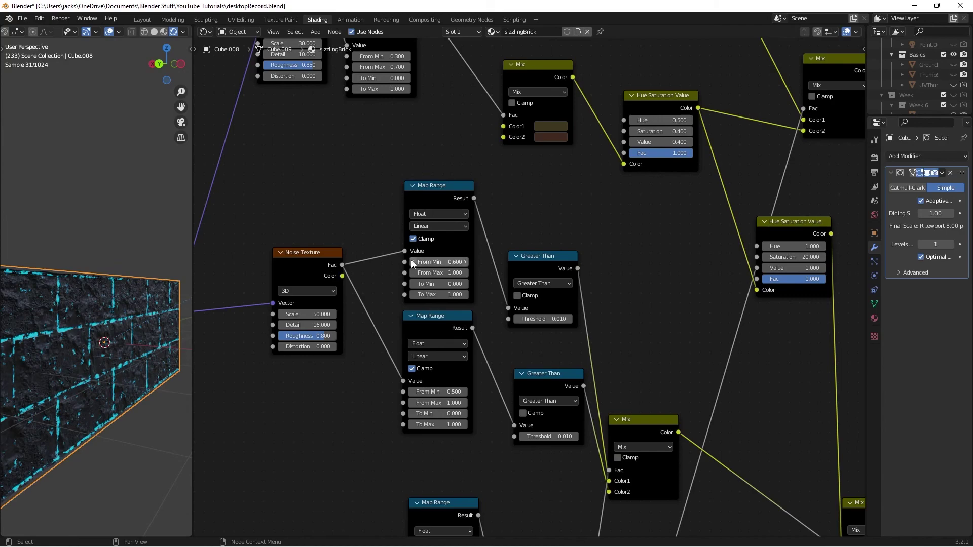
left_click(411, 262)
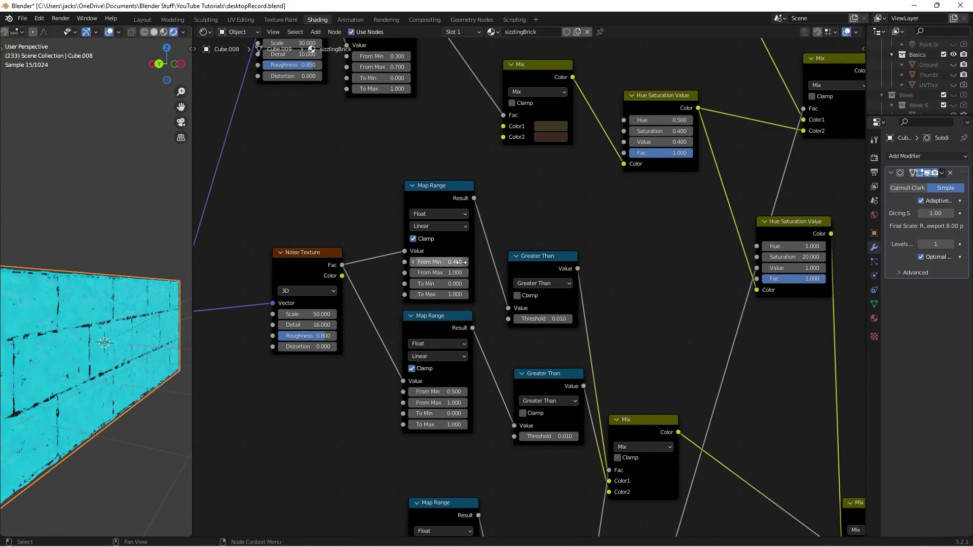
left_click(465, 262)
left_click(465, 262)
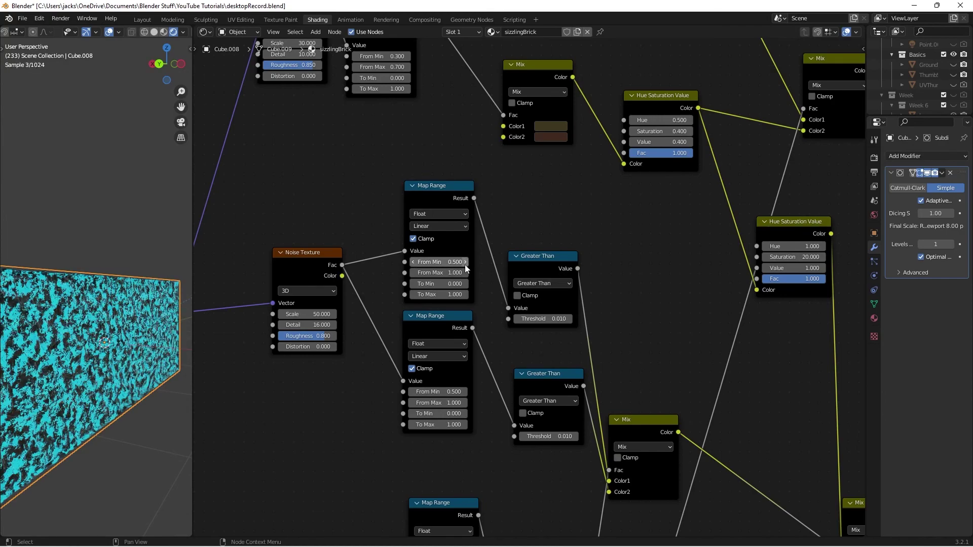
left_click(465, 263)
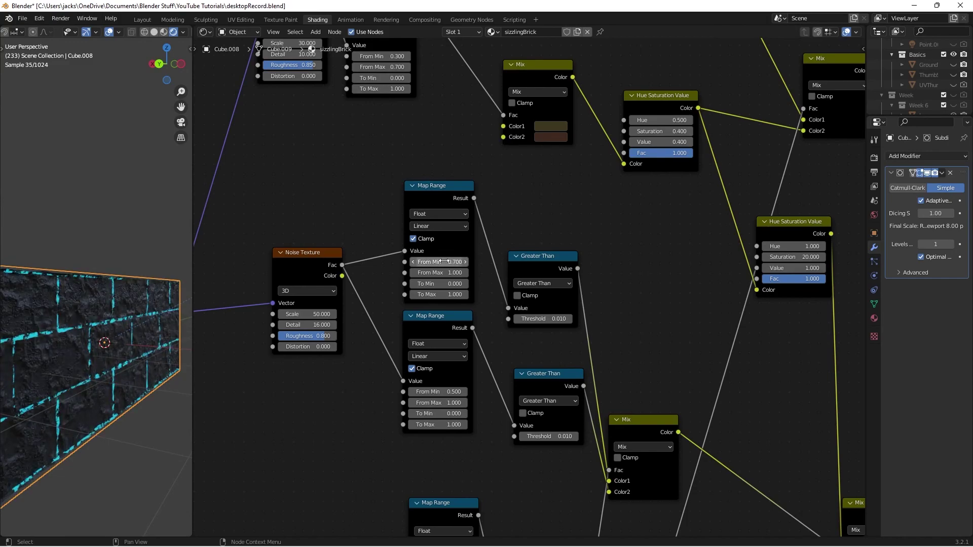
left_click(445, 262)
type(".65")
key("Return")
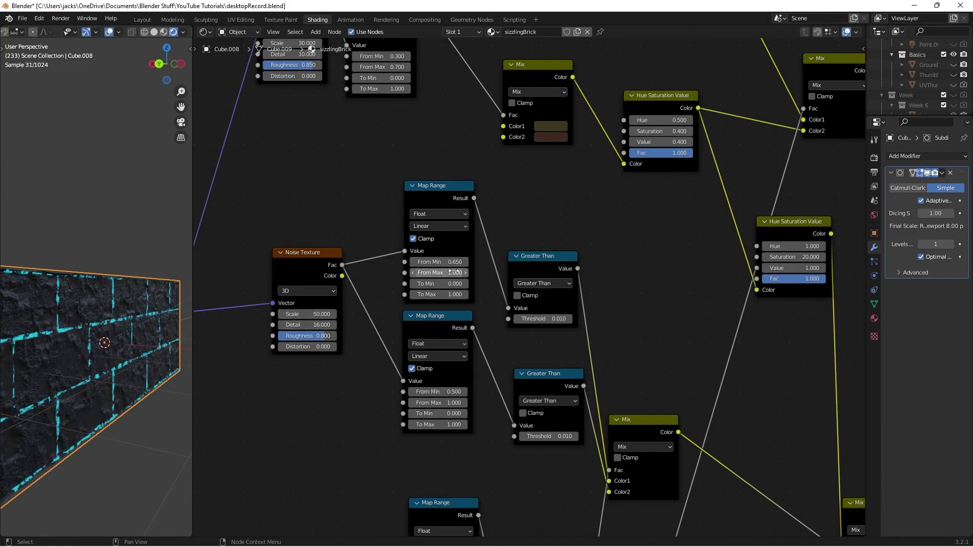
left_click(446, 263)
type(".6")
key("Return")
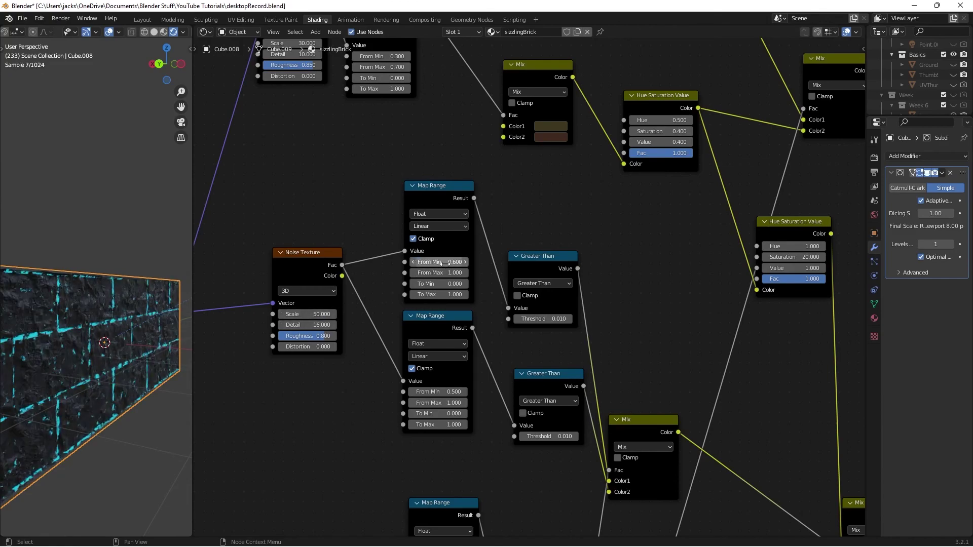
Try Scale values of 5 and 200 on the Noise Texture feeding the two Map Range nodes, and bring it back to 50
left_click(299, 314)
type("5")
key("Return")
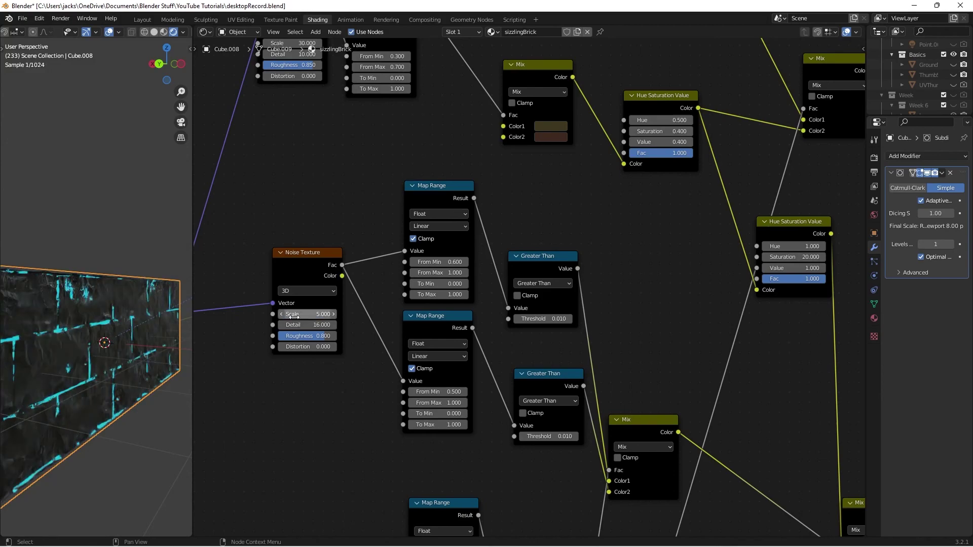
left_click(310, 315)
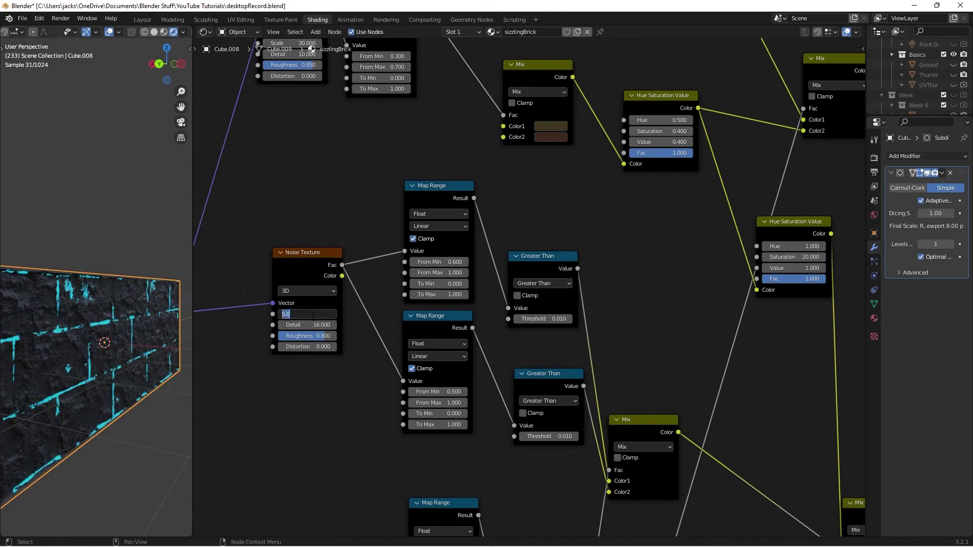
type("50")
key("Return")
left_click(312, 315)
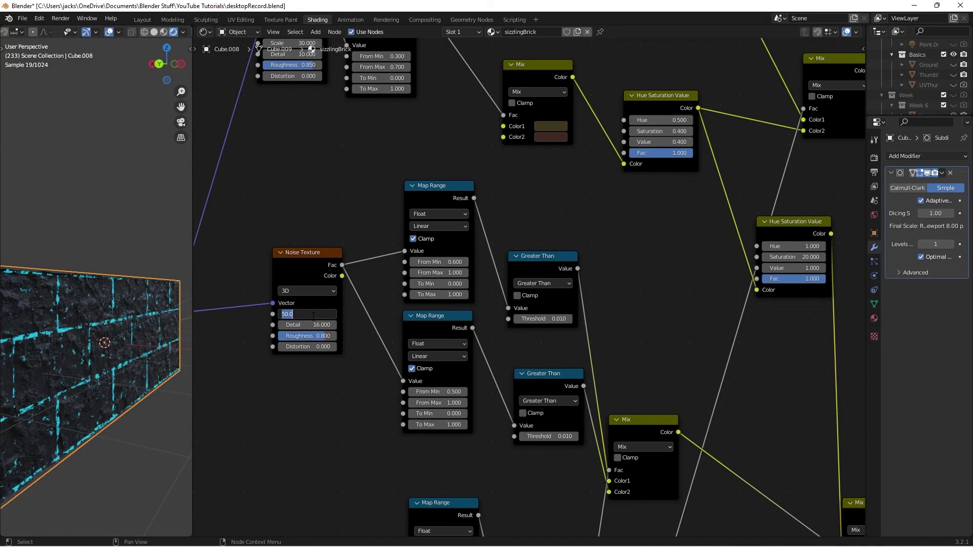
type("200")
key("Return")
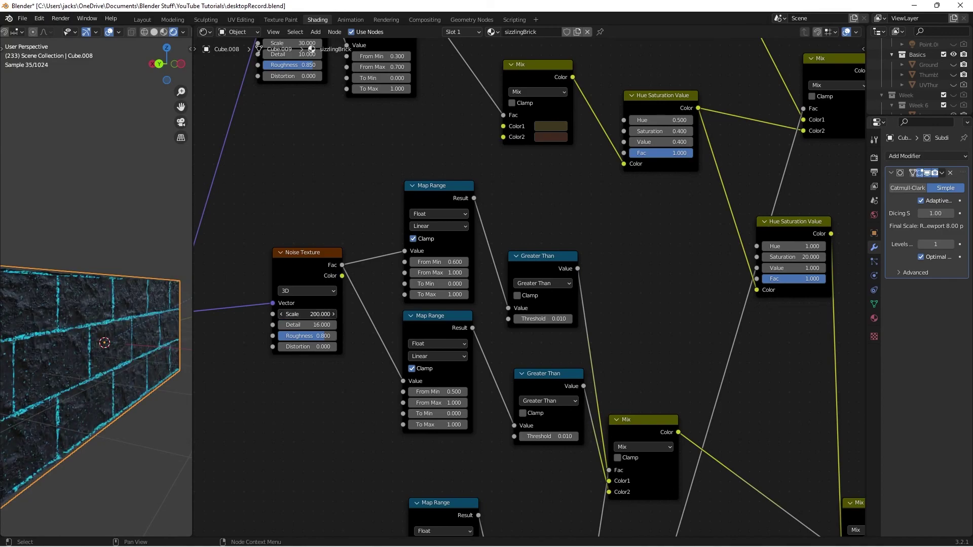
left_click(310, 314)
type("50")
key("Return")
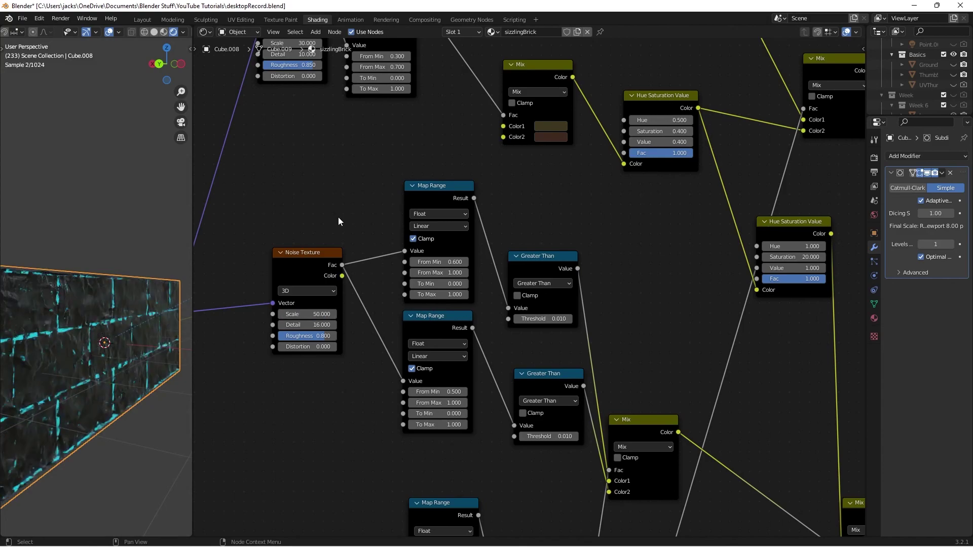
Set the Hue to 0.5 on the Hue Saturation Value node that feeds the mortar emission colour, and save the file
key("ctrl+s")
scroll(403, 247, "down", 2)
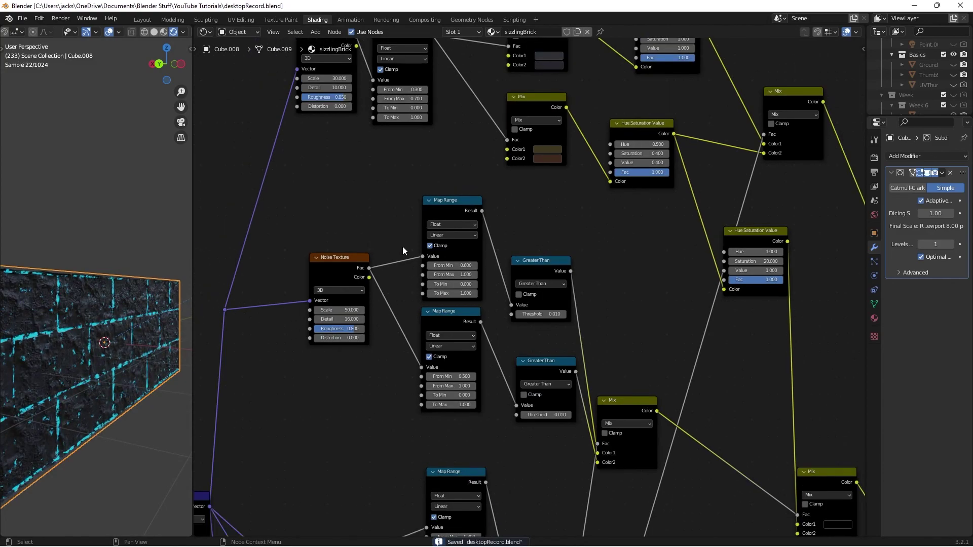
middle_click_drag(699, 263, 411, 255)
left_click(461, 246)
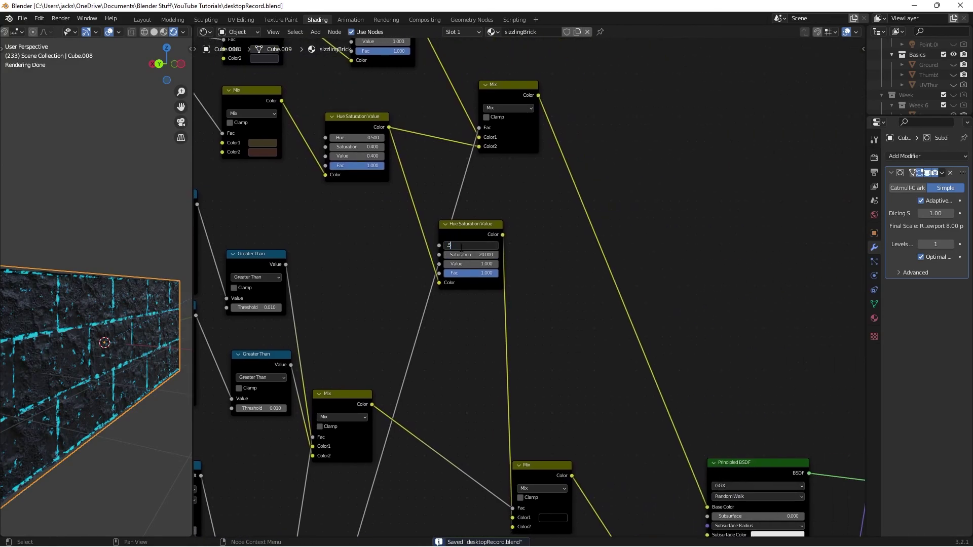
type(".5")
key("Return")
key("ctrl+s")
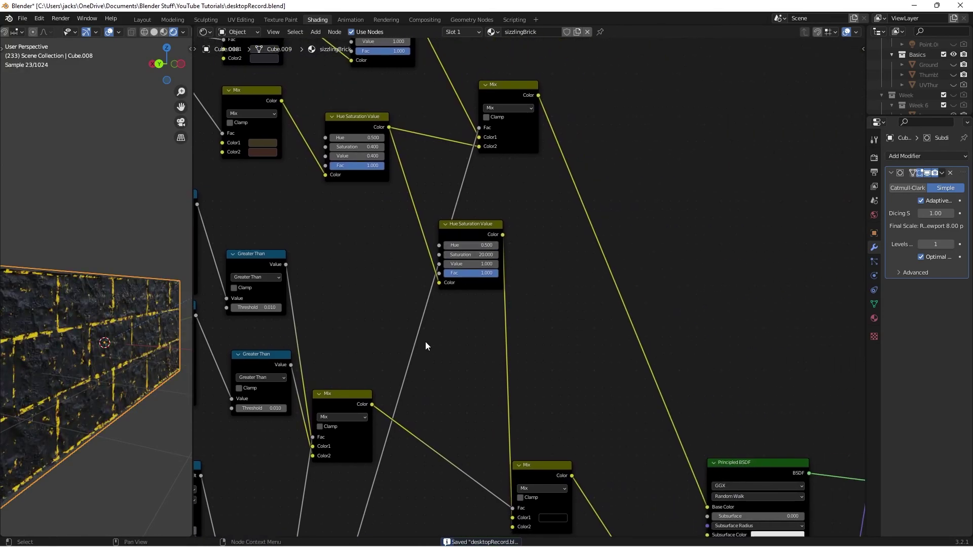
Examine the complete sizzlingBrick node tree, from the texture coordinates through to the material output
key("Home")
scroll(518, 221, "down", 2)
middle_click_drag(533, 235, 549, 236)
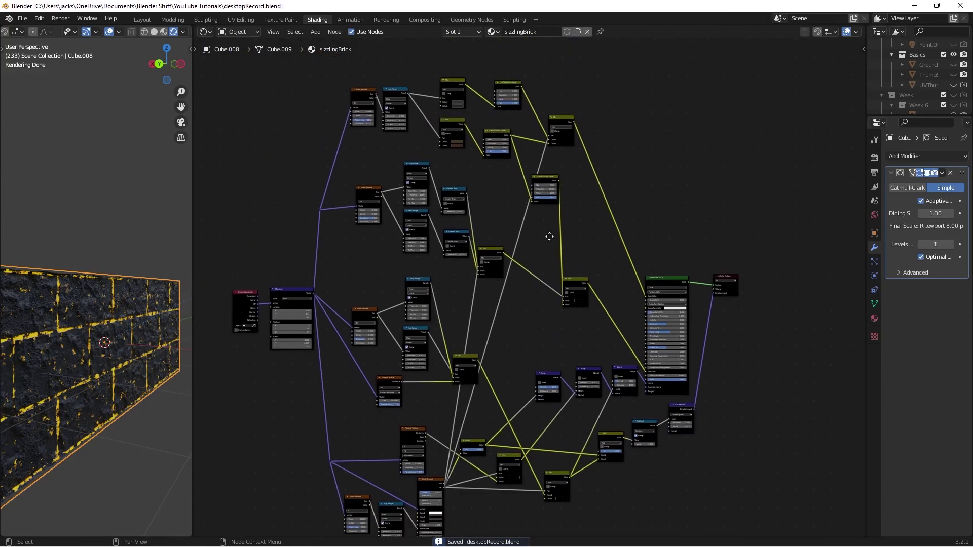
scroll(551, 236, "down", 1)
left_click(541, 338)
middle_click_drag(568, 333, 557, 328)
scroll(557, 332, "down", 1)
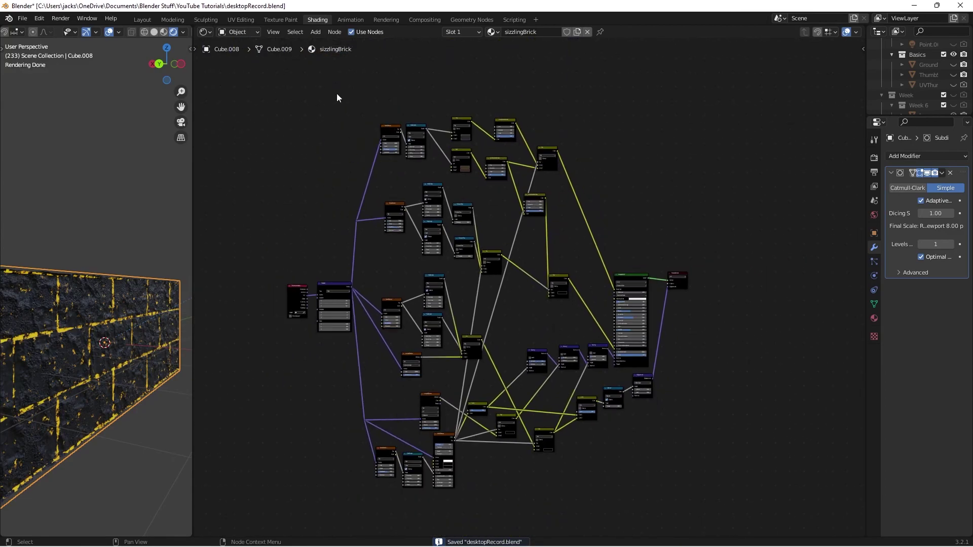
left_click_drag(286, 92, 725, 508)
left_click(673, 437)
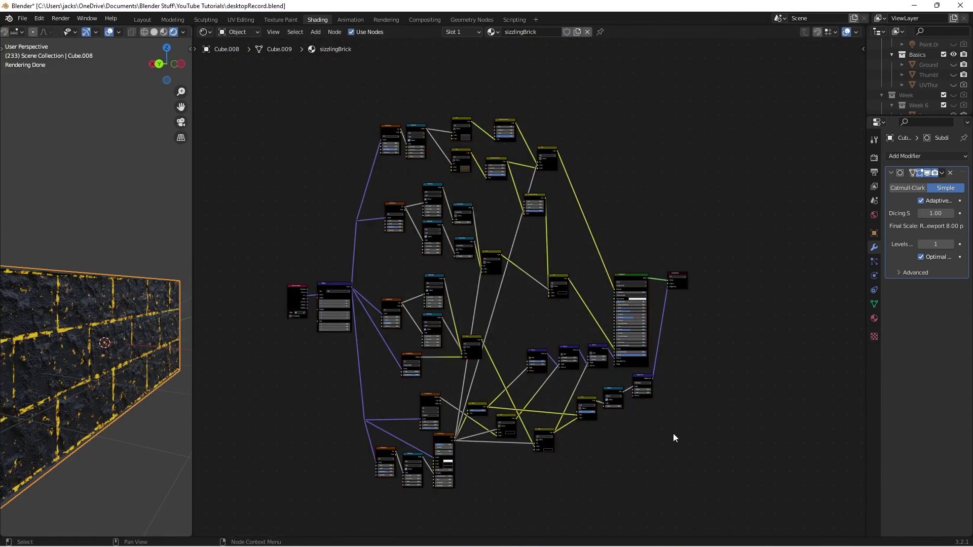
Save the Blender file with the finished node tree and switch to OBS
key("ctrl+s")
scroll(466, 296, "up", 1)
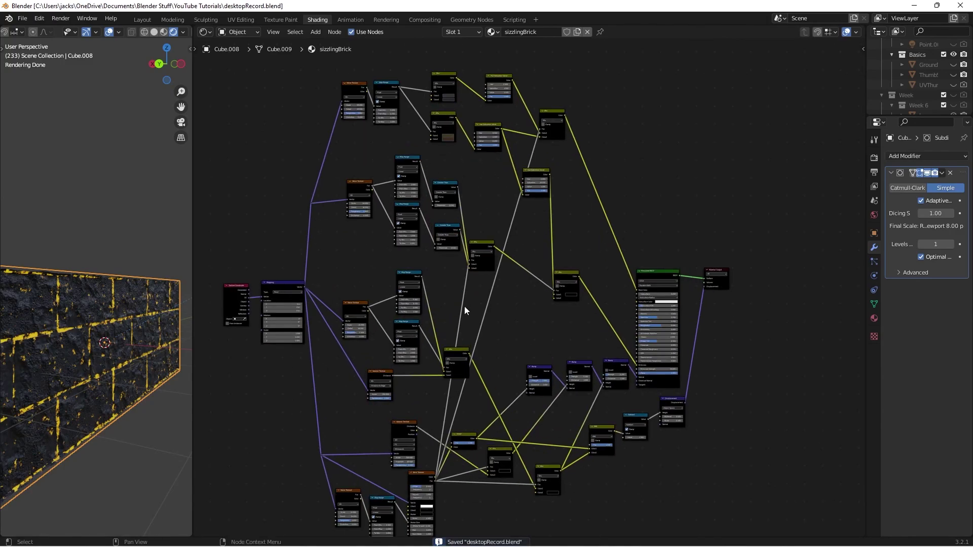
left_click(285, 535)
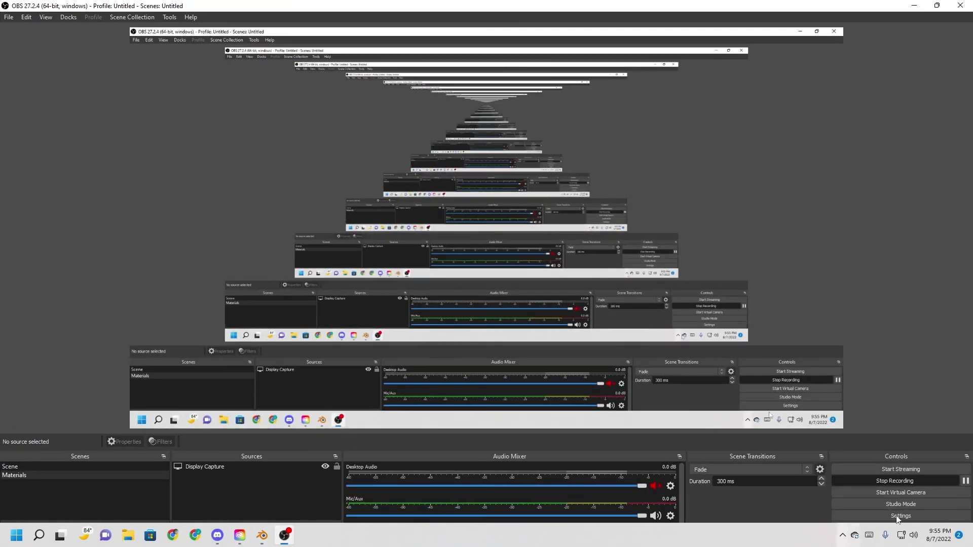